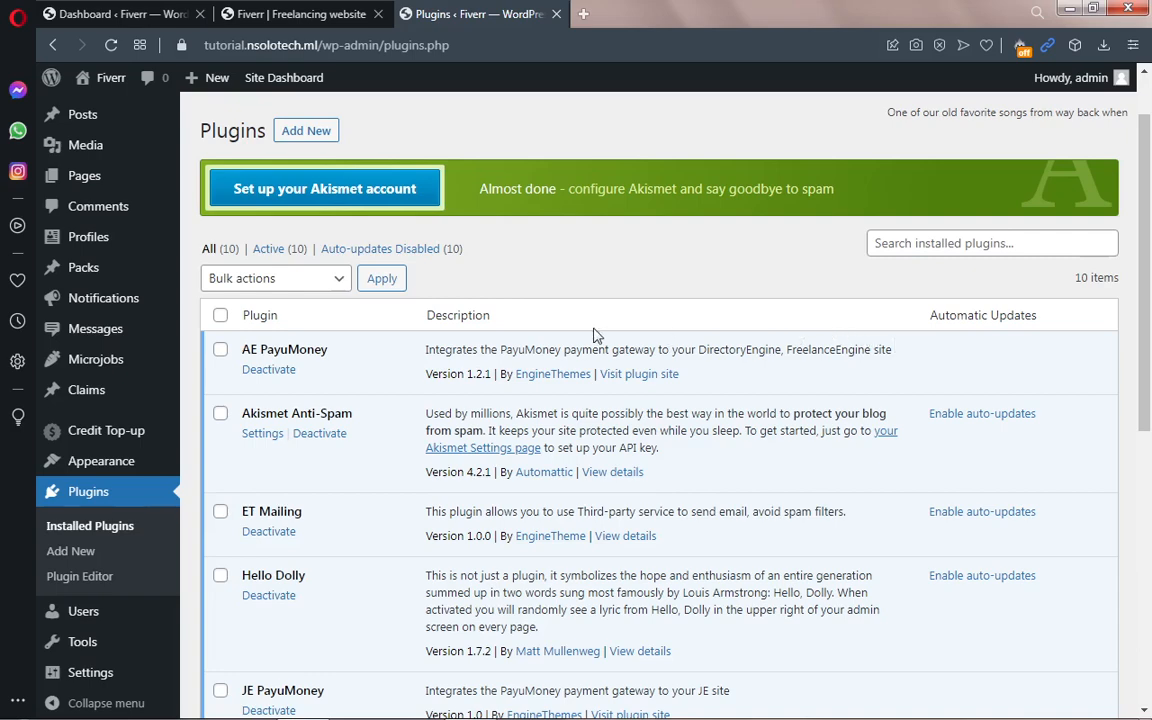
Step: Select all ten installed plugins and apply the Activate bulk action to them
left_click_drag(1148, 275, 1148, 339)
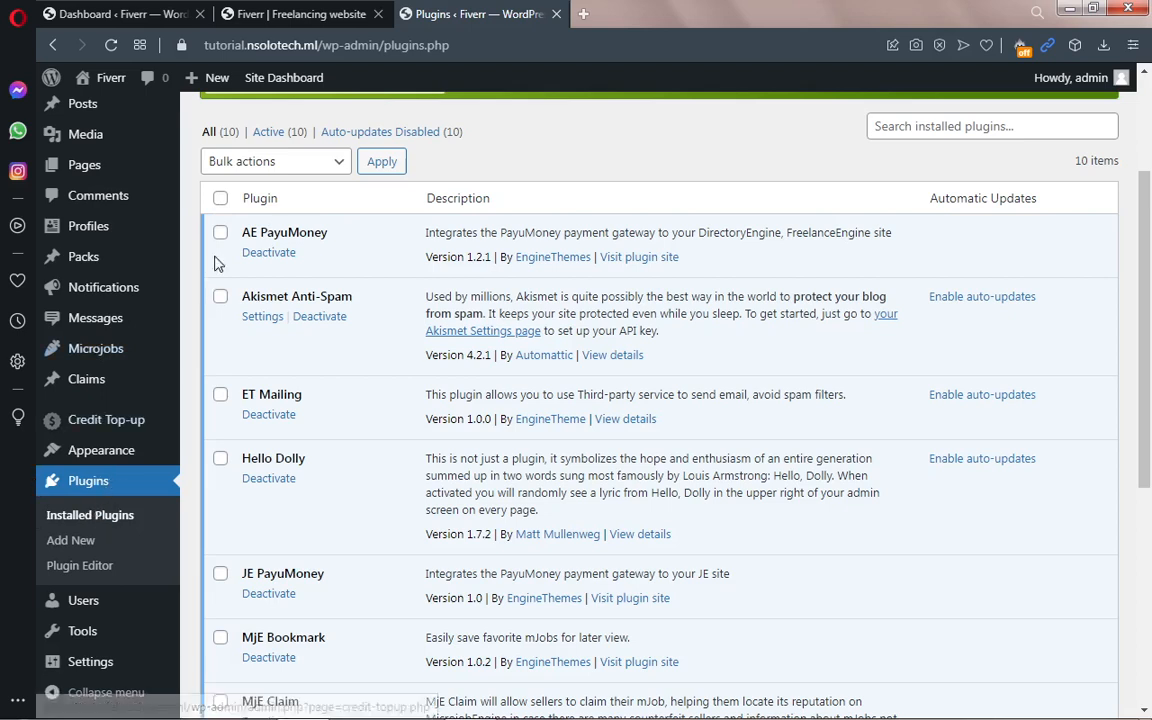
left_click(221, 199)
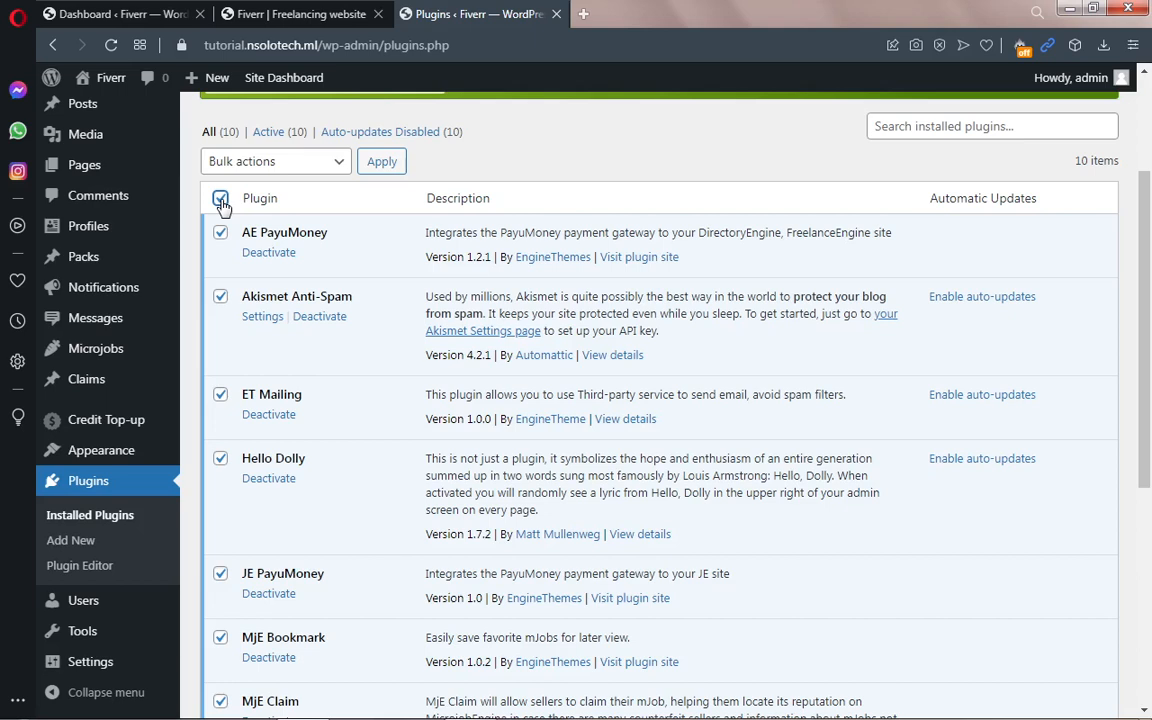
left_click(286, 163)
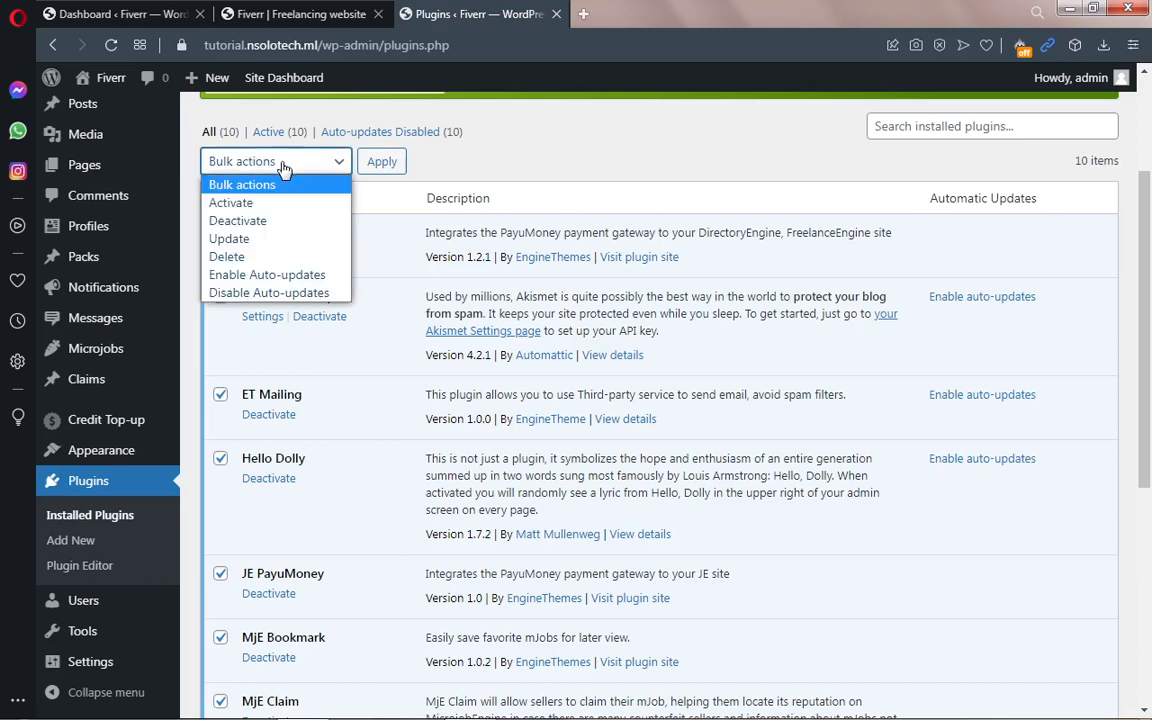
left_click(265, 205)
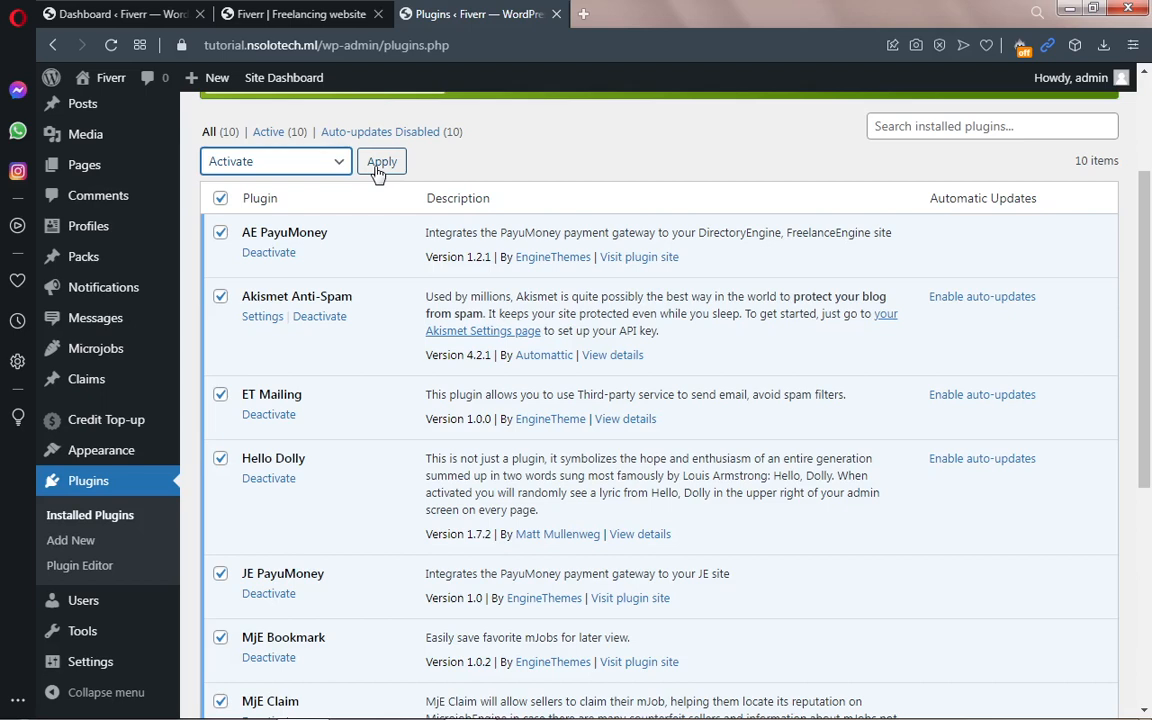
scroll(175, 280, "up", 2)
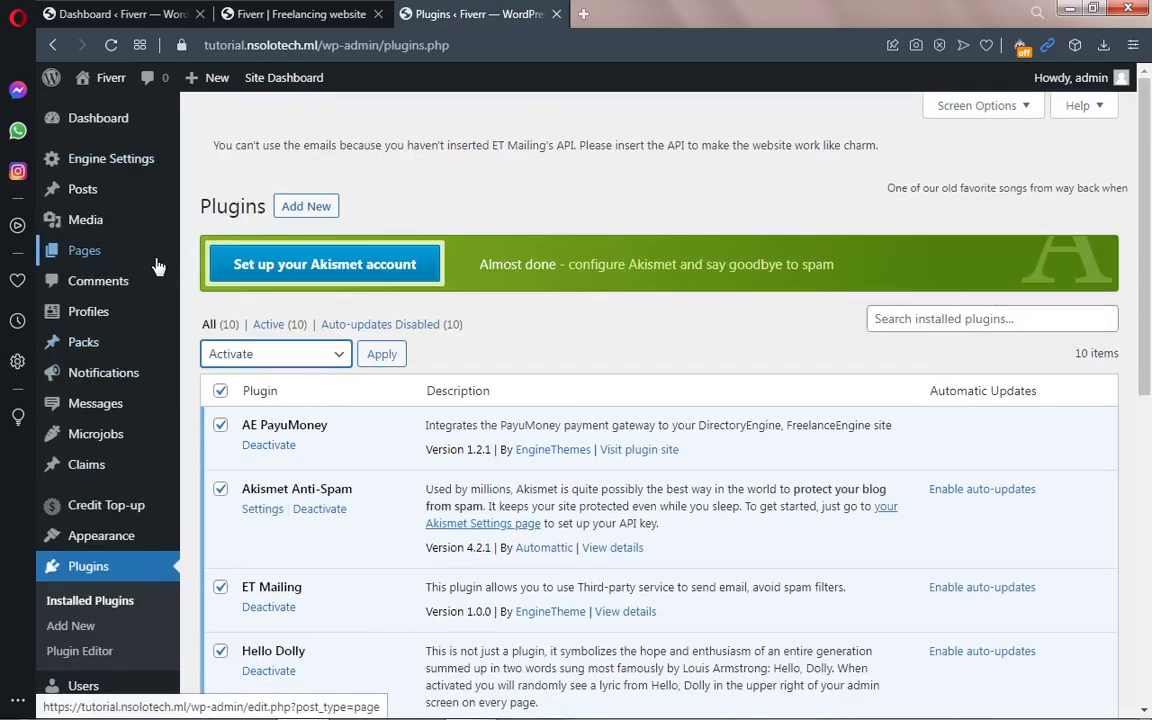
mouse_move(100, 175)
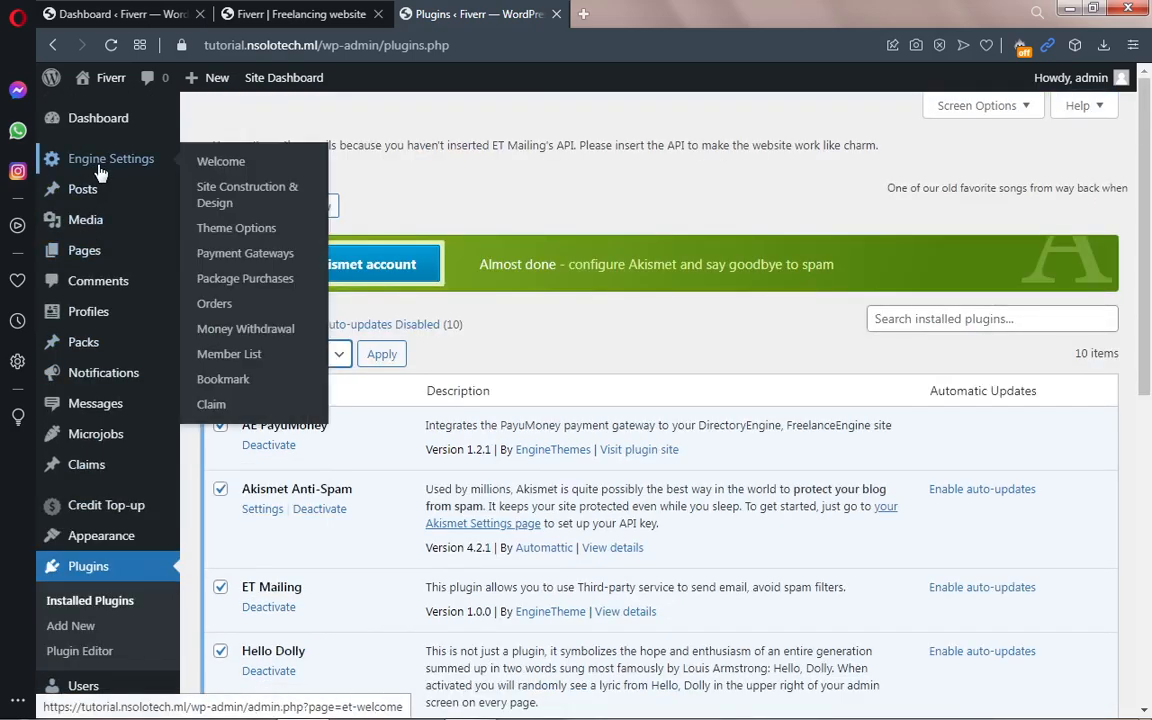
Step: Enable PayPal on the Payment Gateways page and fill in the PayPal email address
left_click(240, 258)
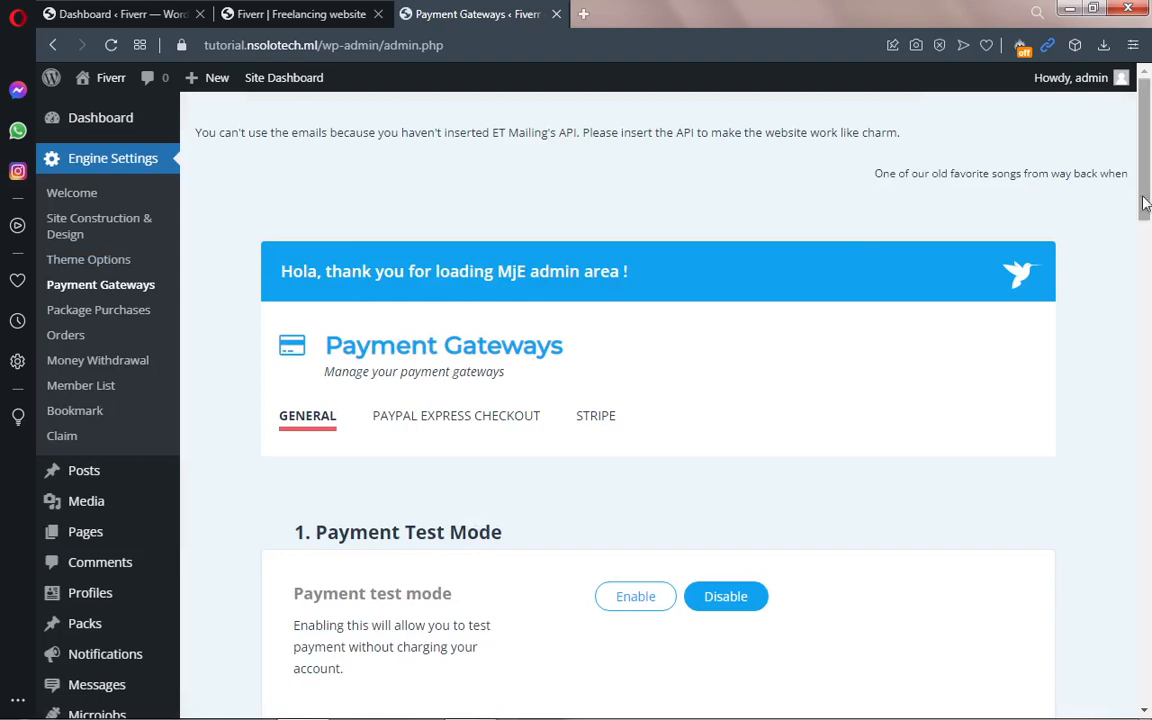
scroll(1145, 203, "down", 2)
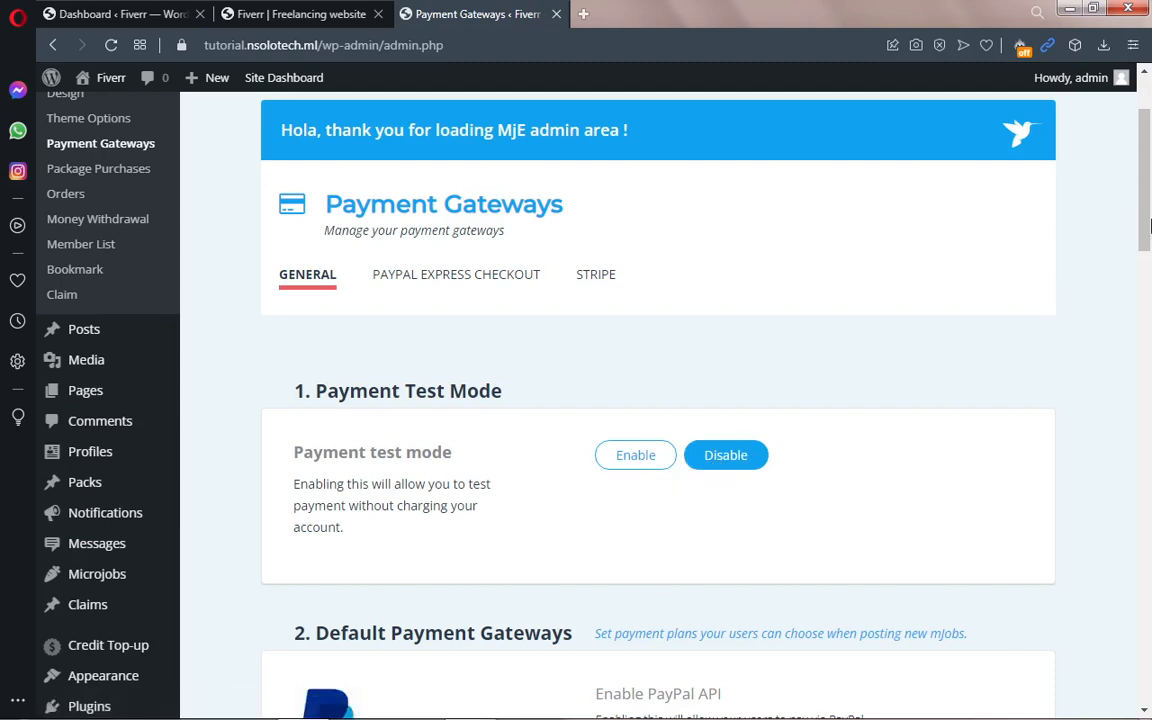
scroll(1143, 225, "down", 3)
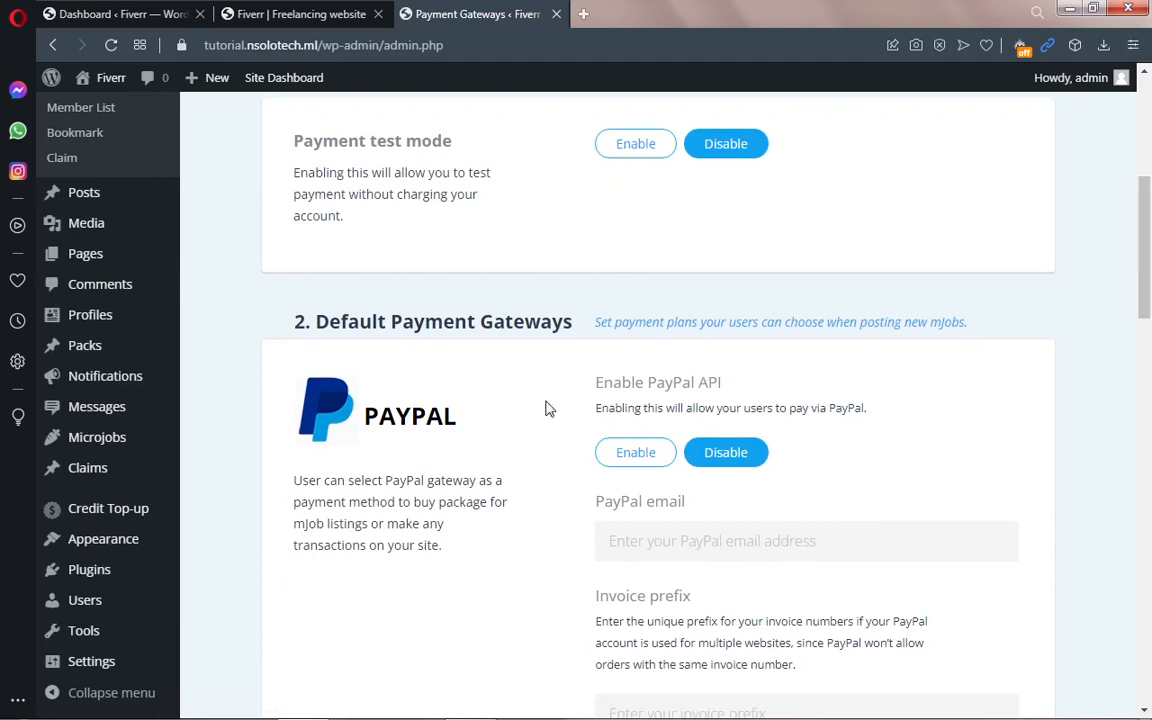
left_click(637, 457)
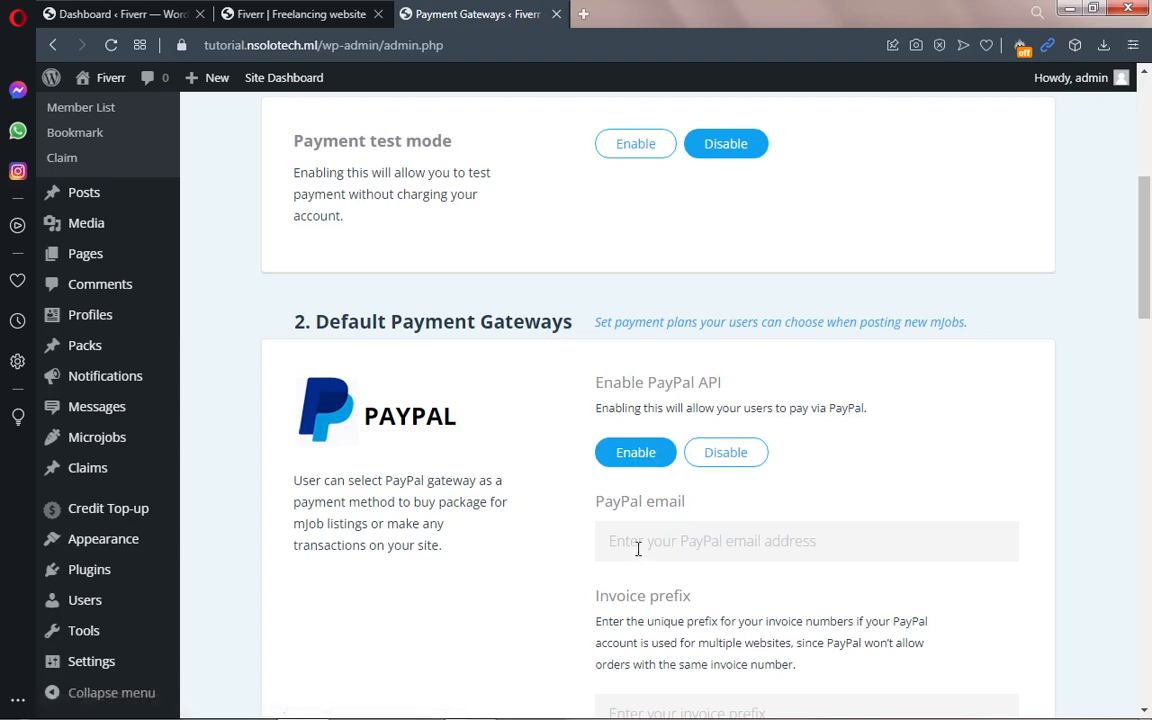
left_click(638, 549)
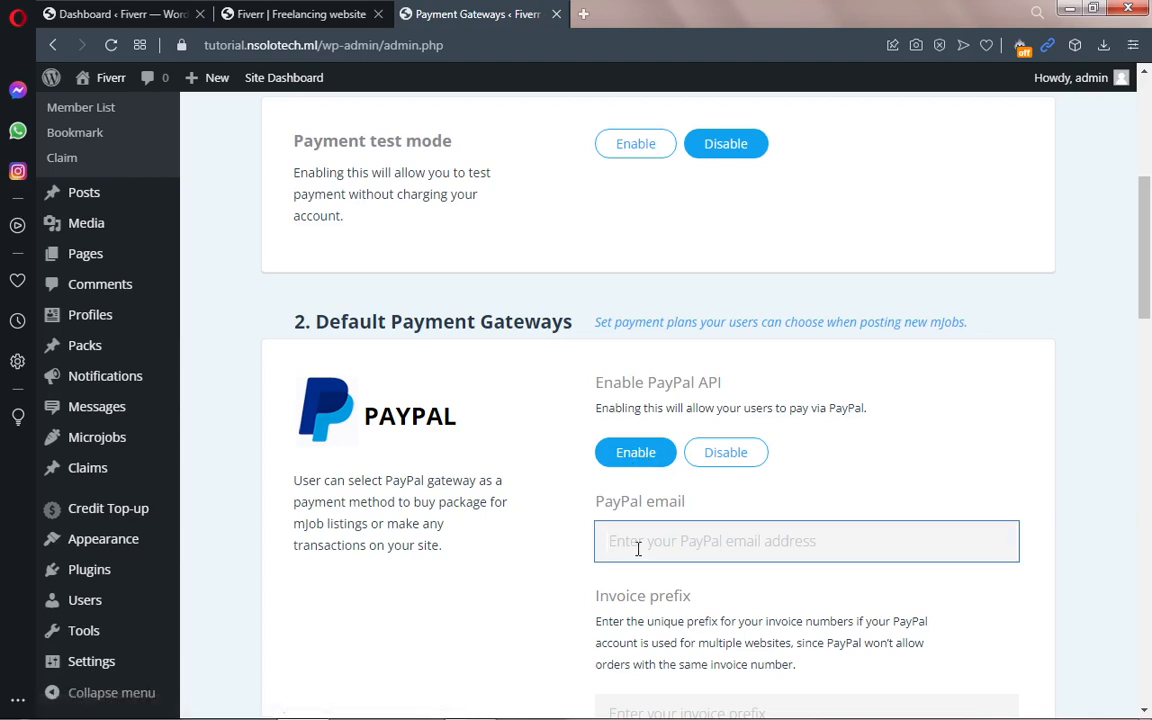
type("te")
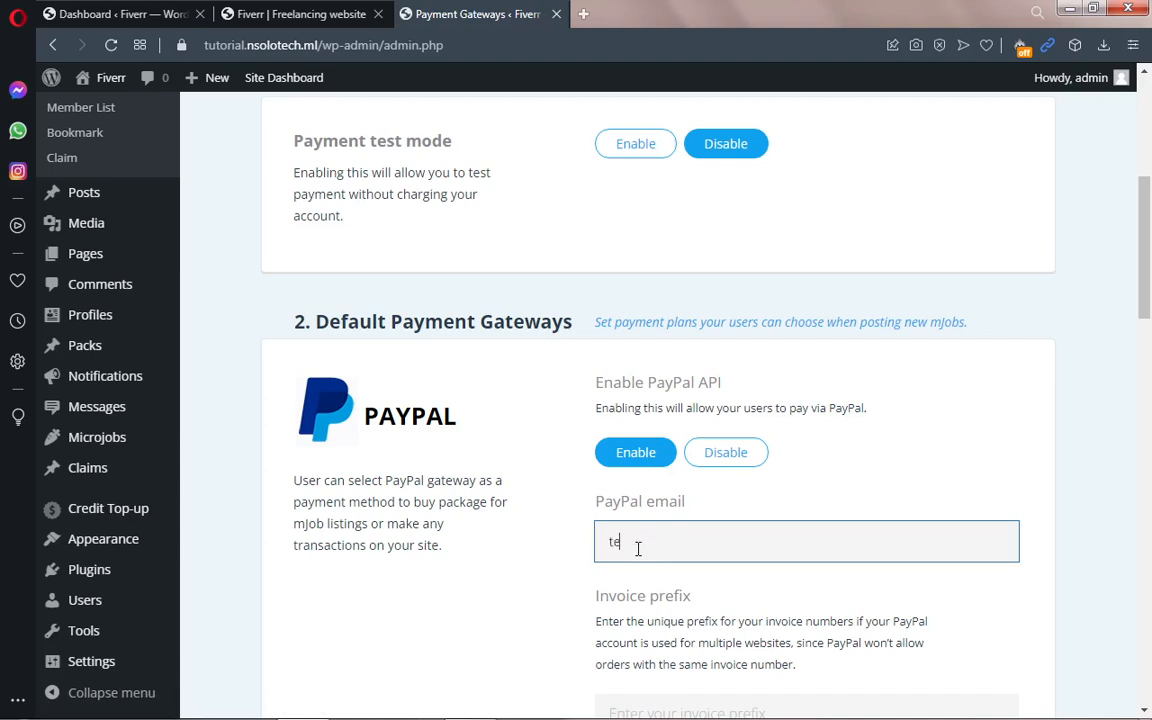
type("st@gmail.com")
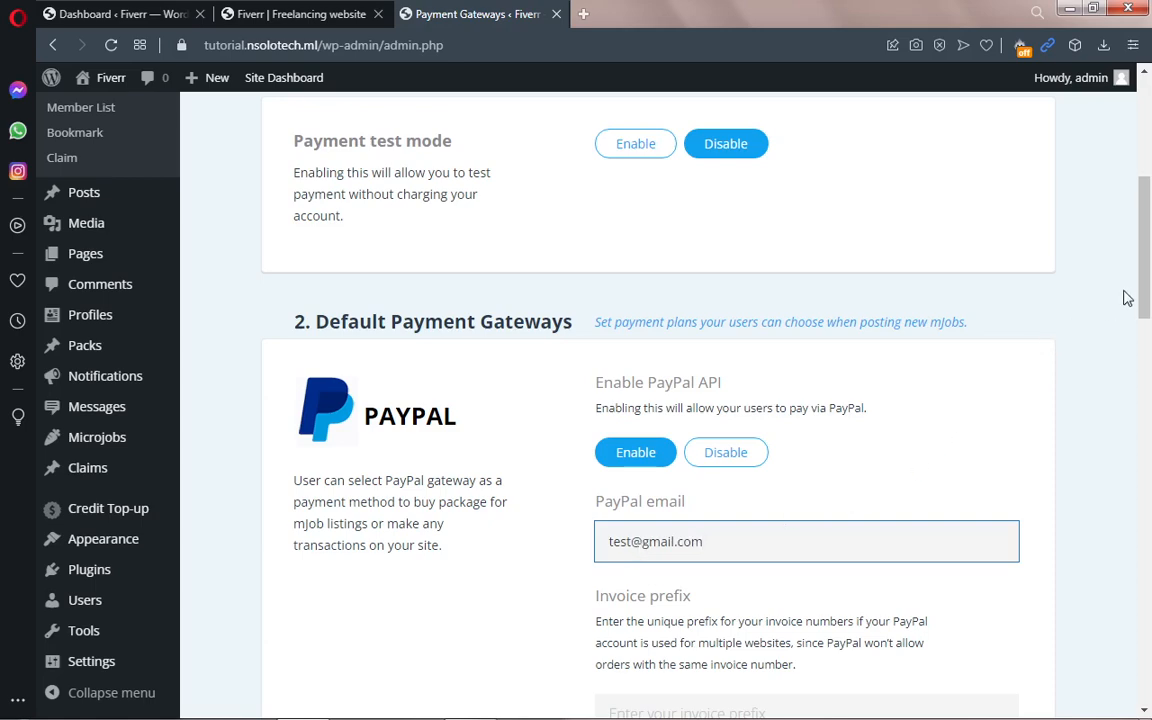
left_click_drag(1150, 295, 1150, 357)
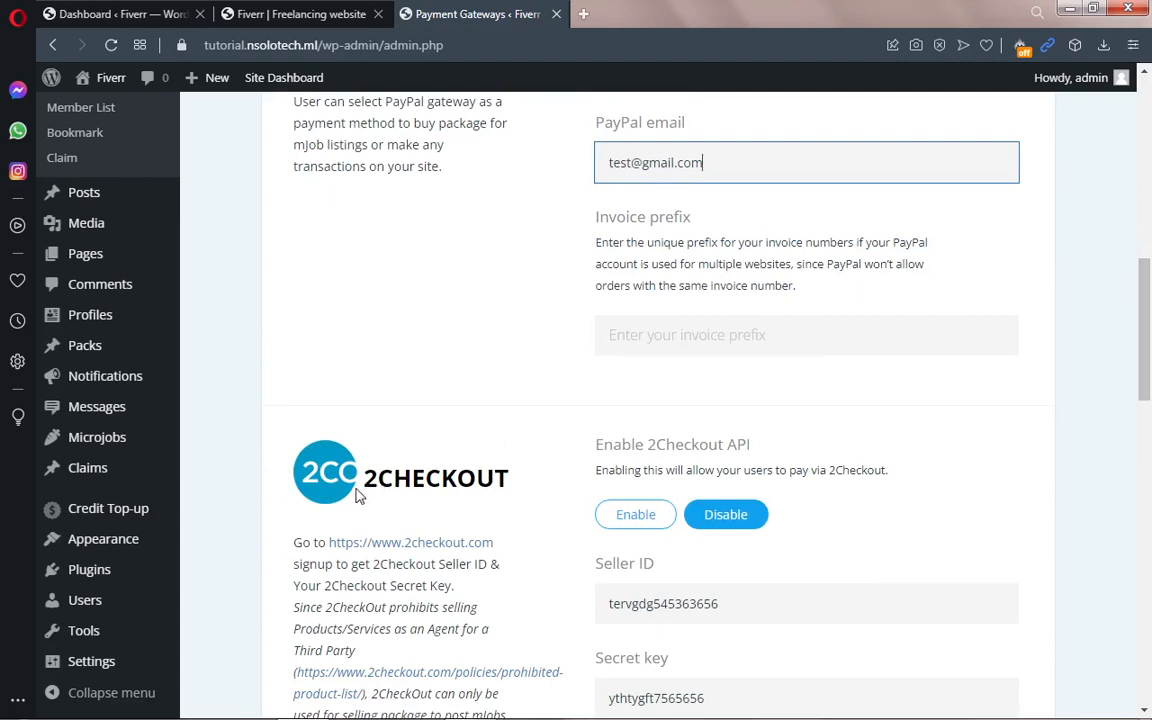
Step: Enable the 2Checkout API gateway, keeping the existing seller details
left_click(643, 527)
scroll(1148, 380, "down", 2)
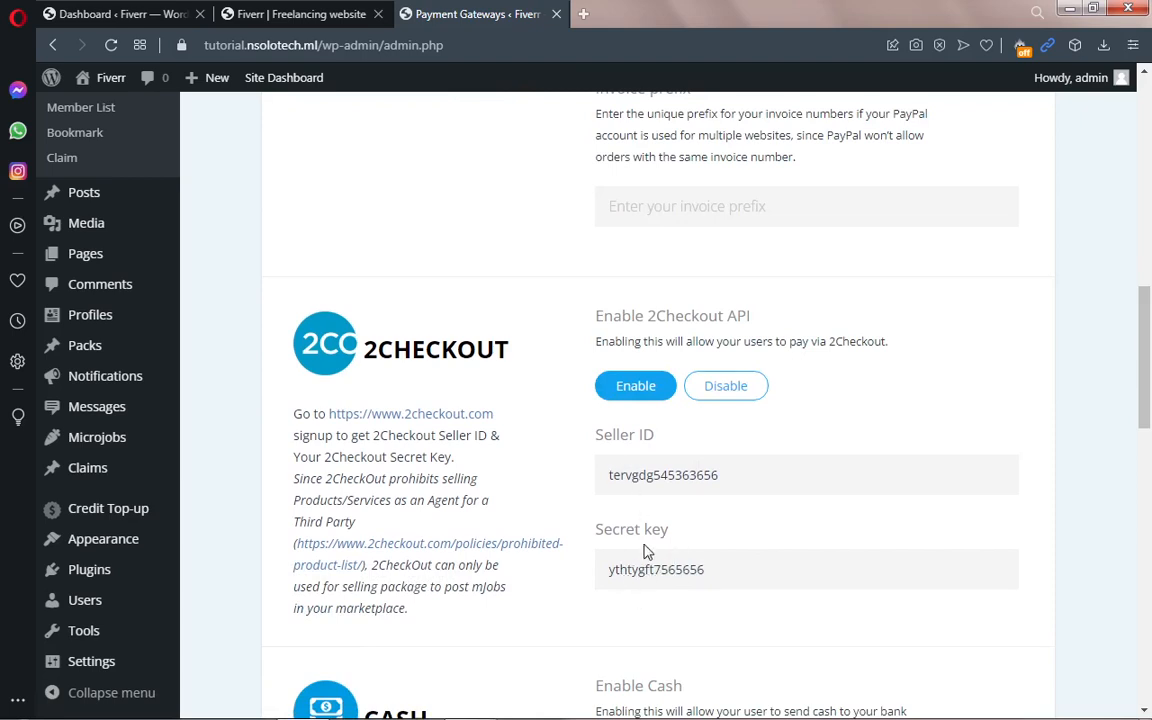
scroll(1030, 380, "down", 1)
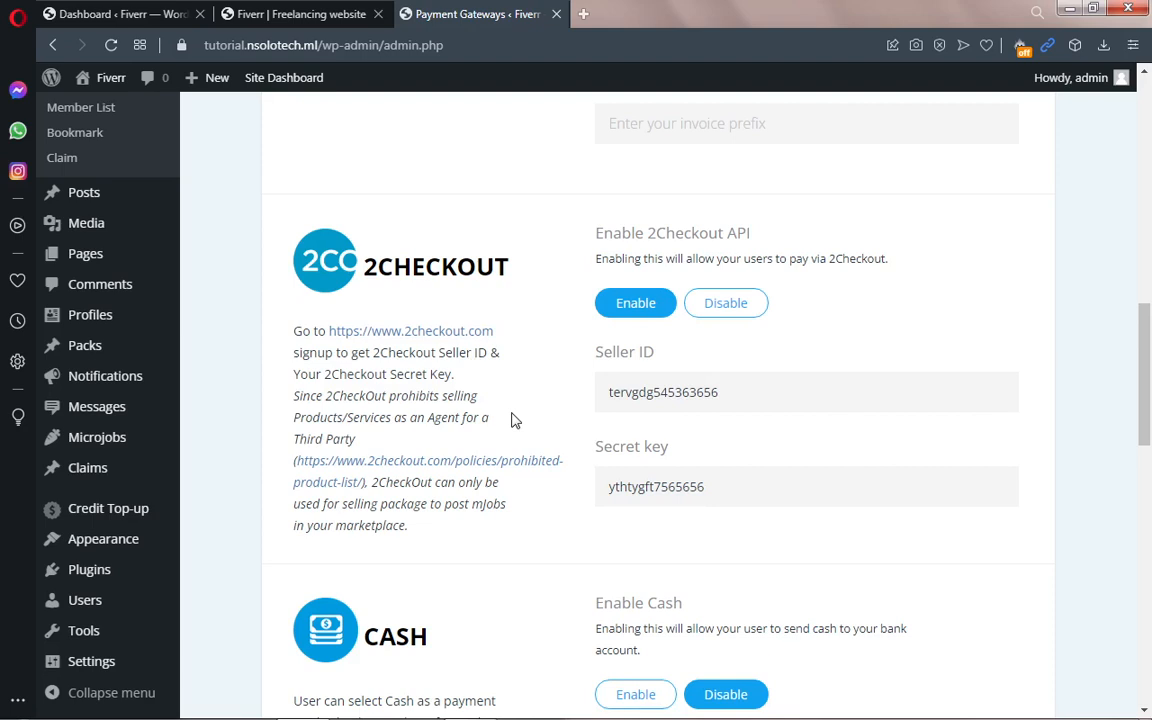
scroll(1146, 432, "down", 2)
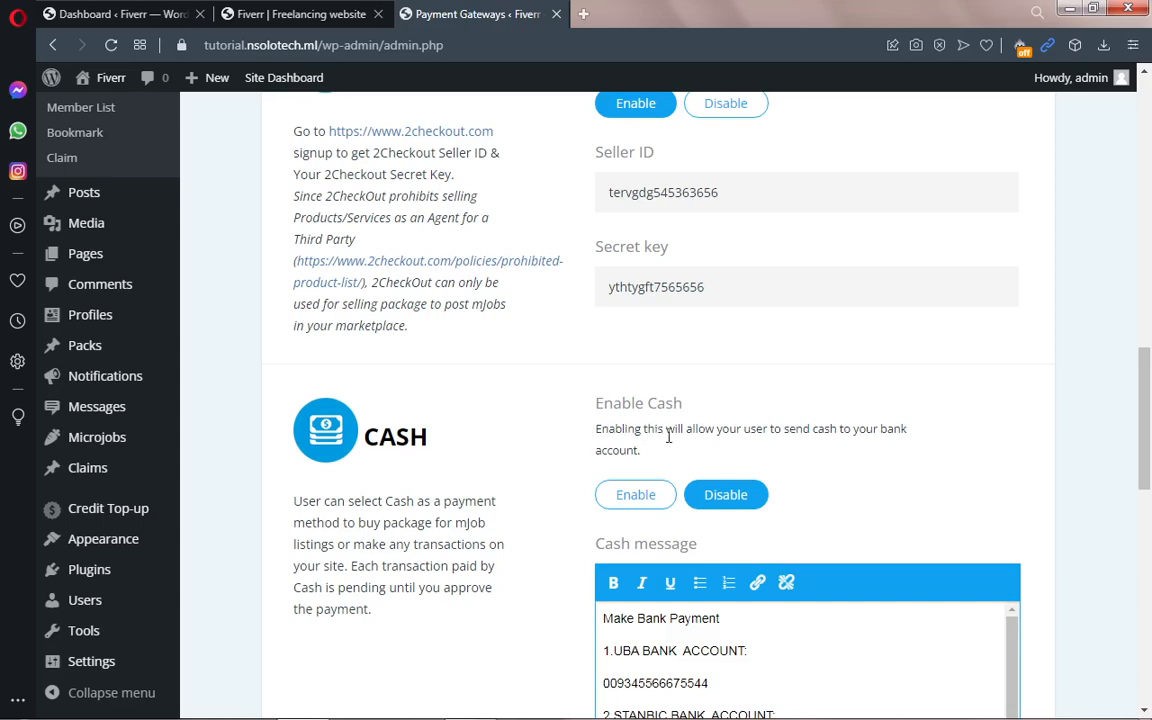
scroll(1148, 430, "up", 3)
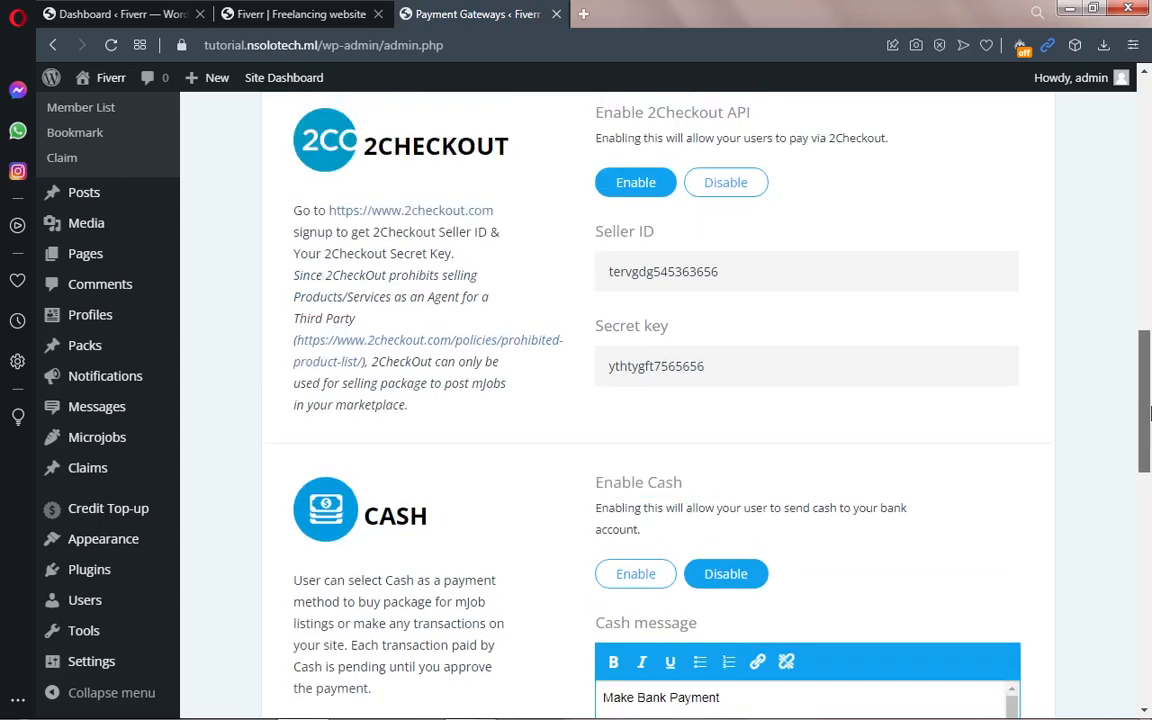
scroll(1150, 425, "down", 2)
scroll(1150, 425, "down", 2)
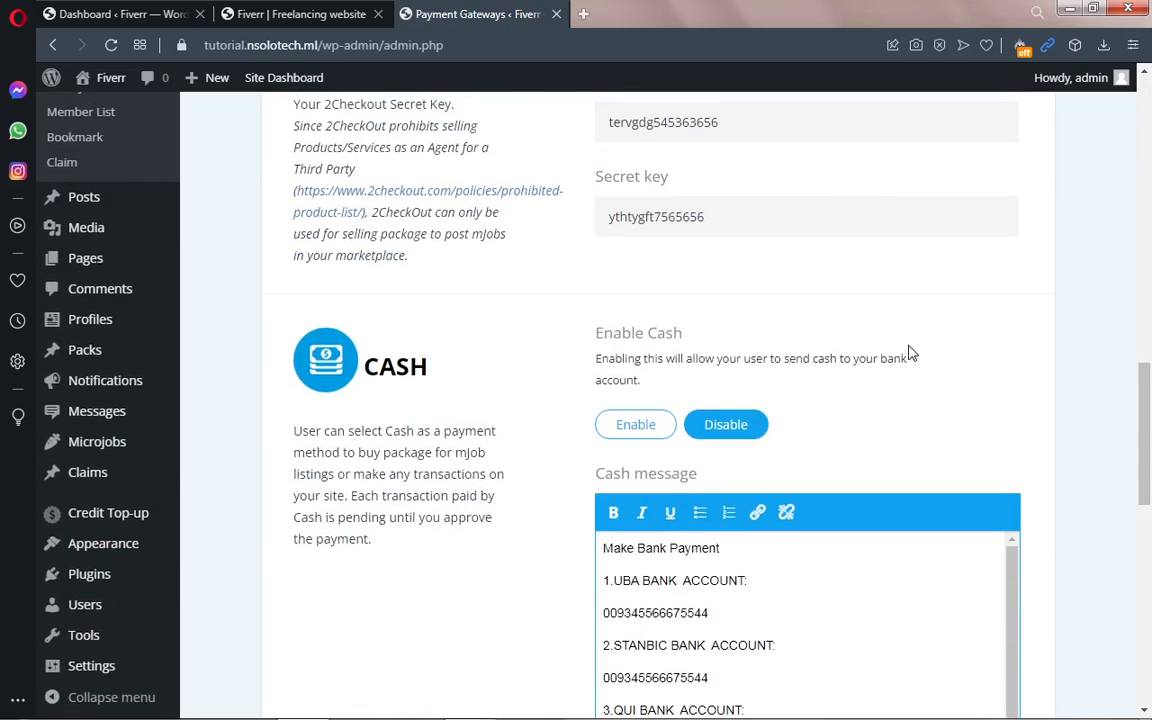
Step: Enable Cash payments and review the 'Make Bank Payment' bank details message
left_click(643, 427)
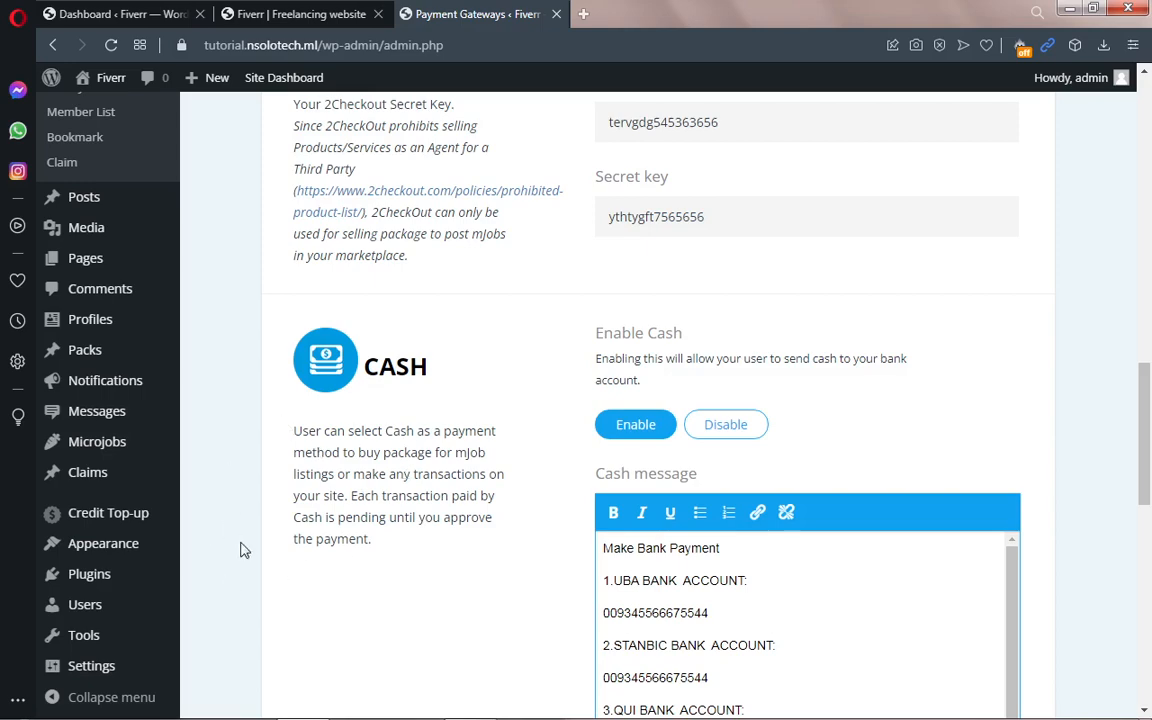
scroll(1150, 428, "down", 4)
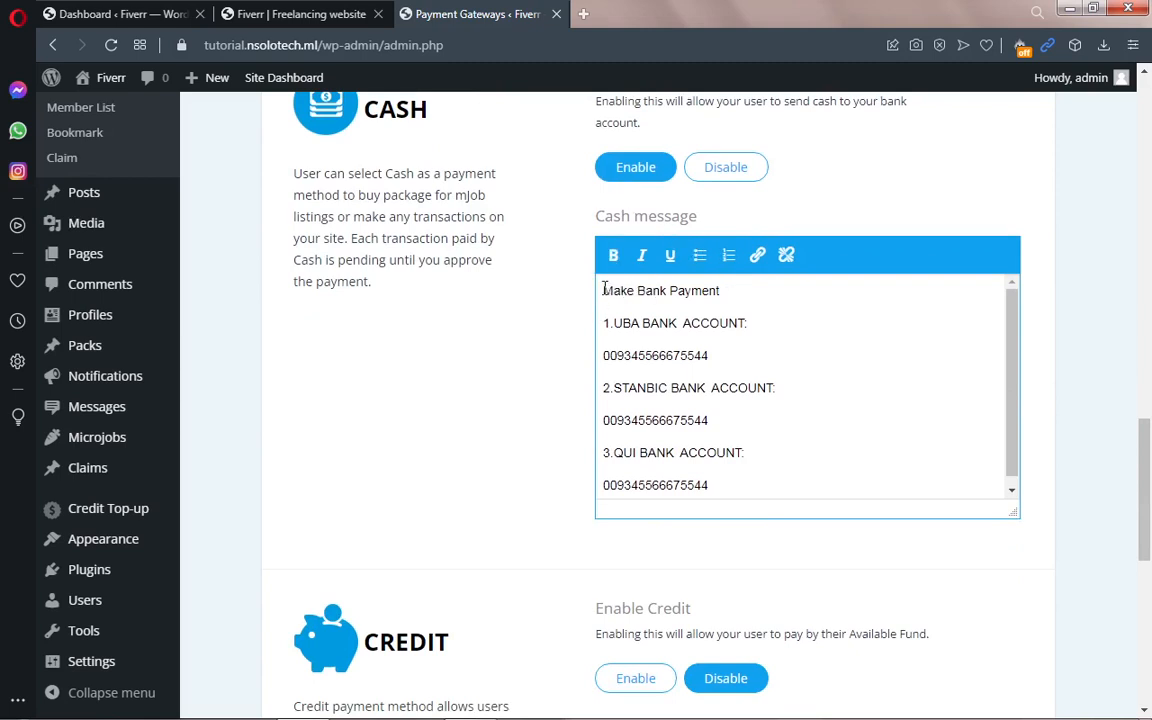
left_click_drag(607, 288, 872, 386)
left_click(872, 386)
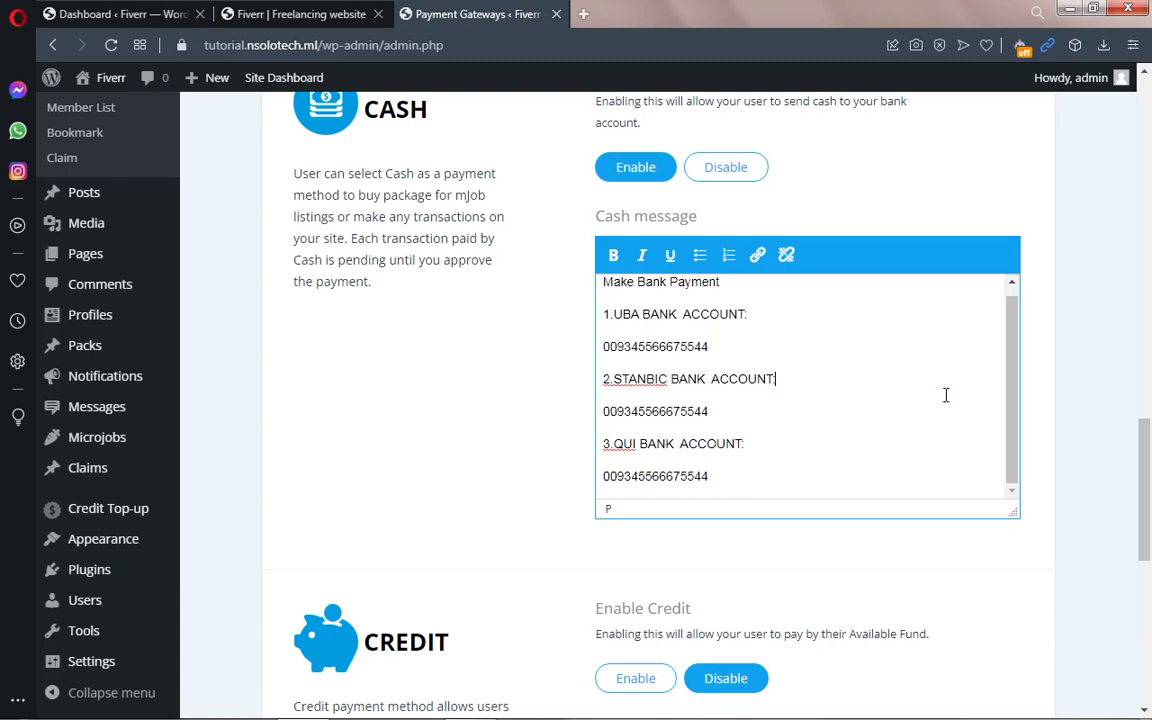
left_click_drag(1010, 416, 1005, 386)
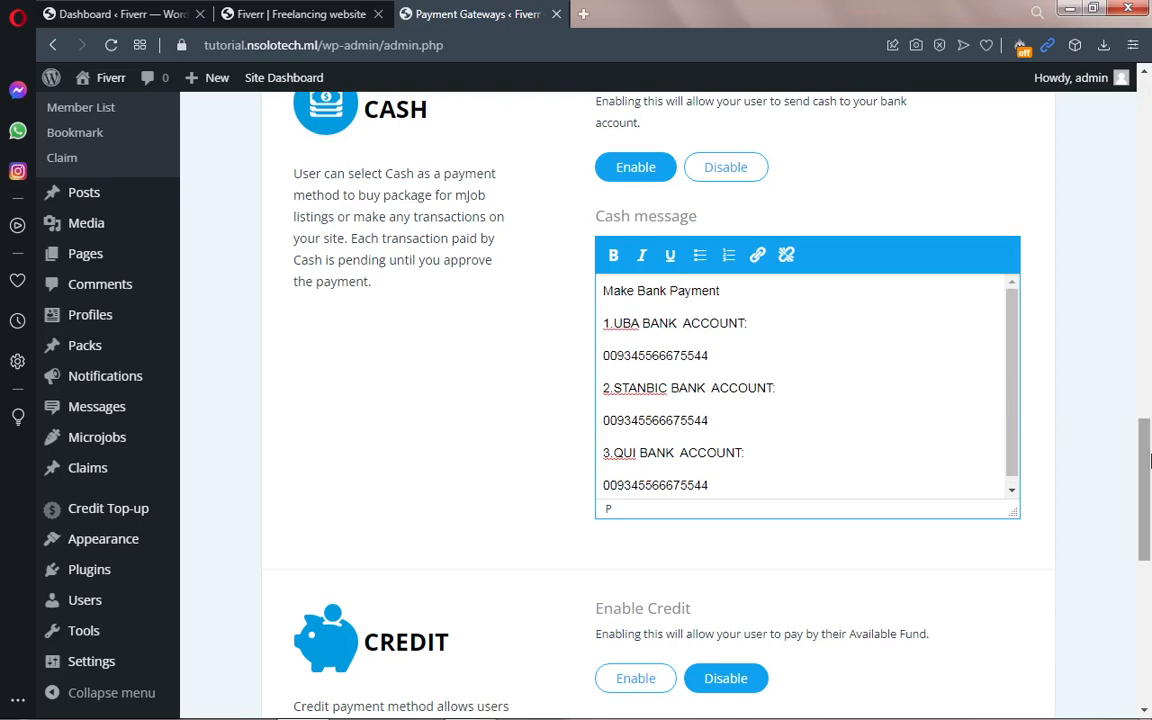
scroll(1148, 468, "down", 2)
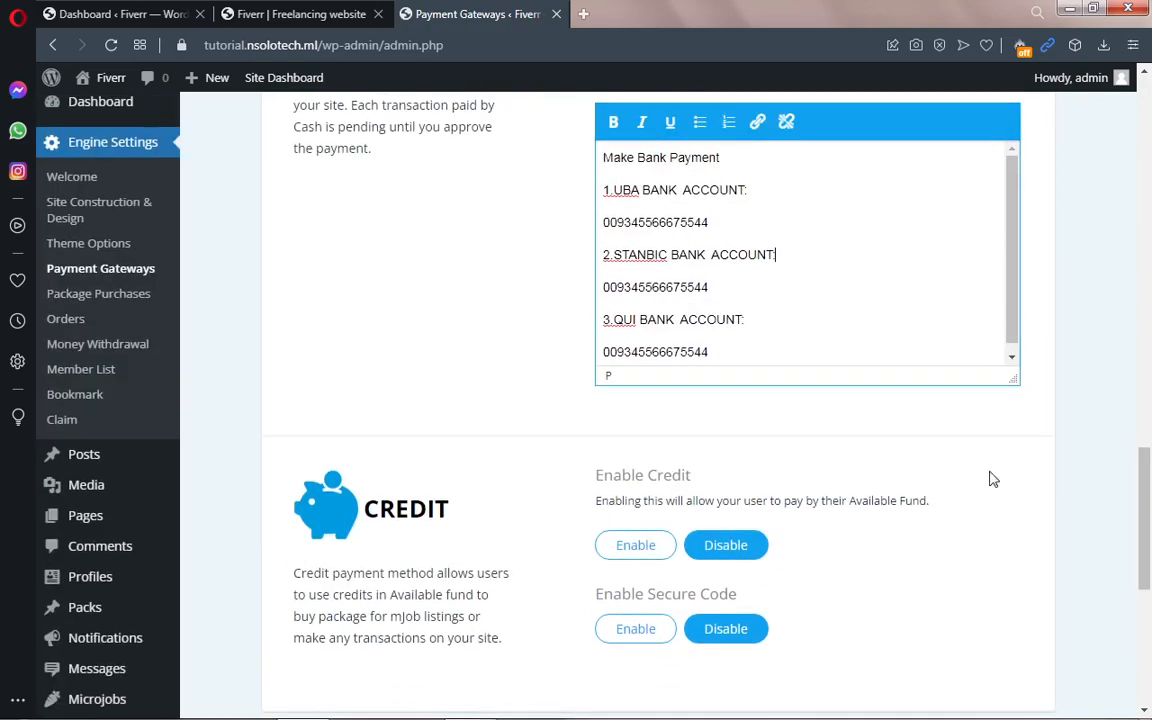
left_click(638, 550)
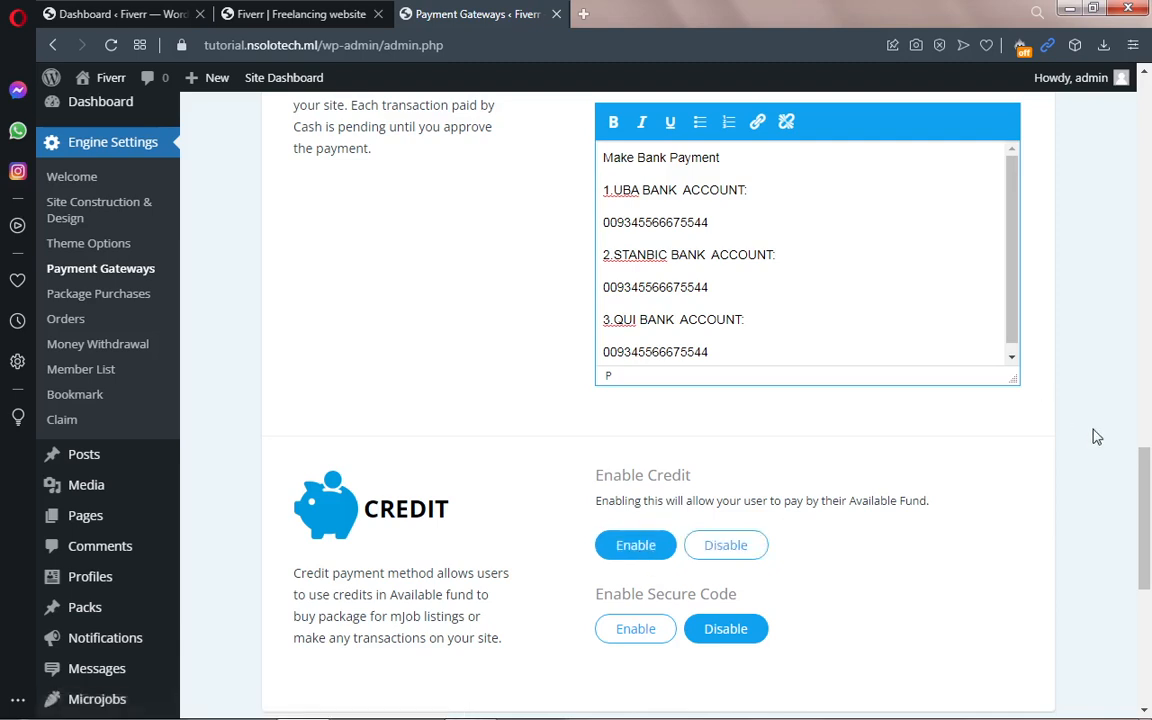
scroll(1060, 435, "down", 2)
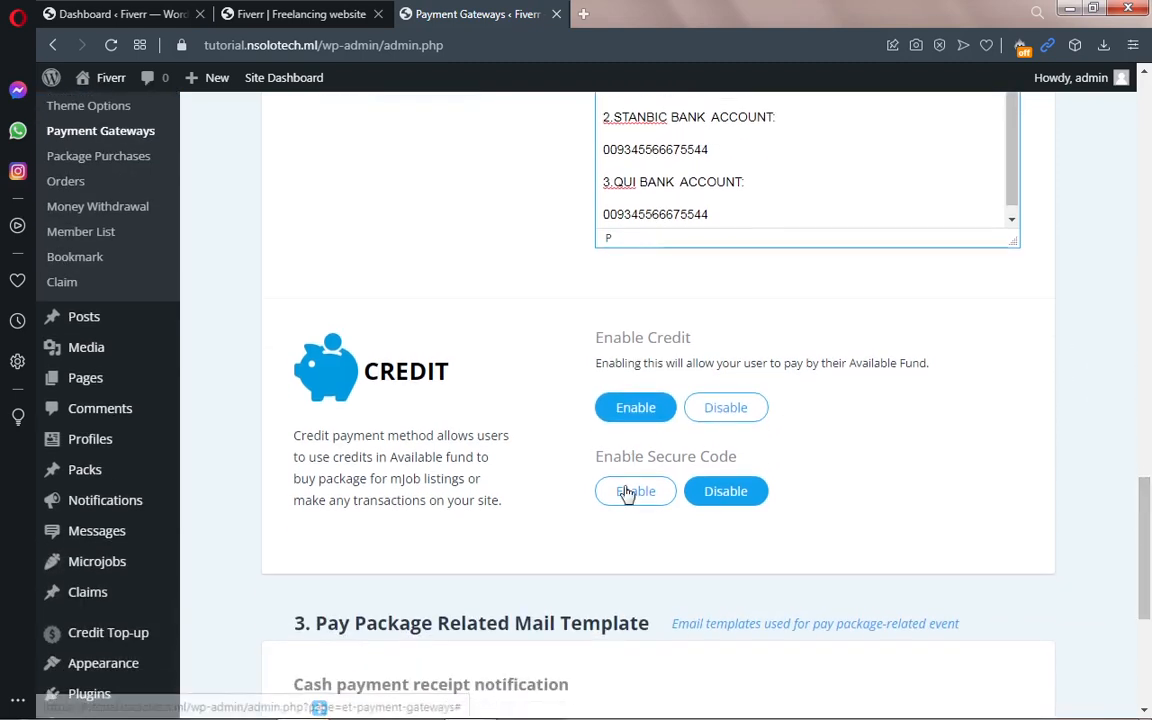
left_click(626, 494)
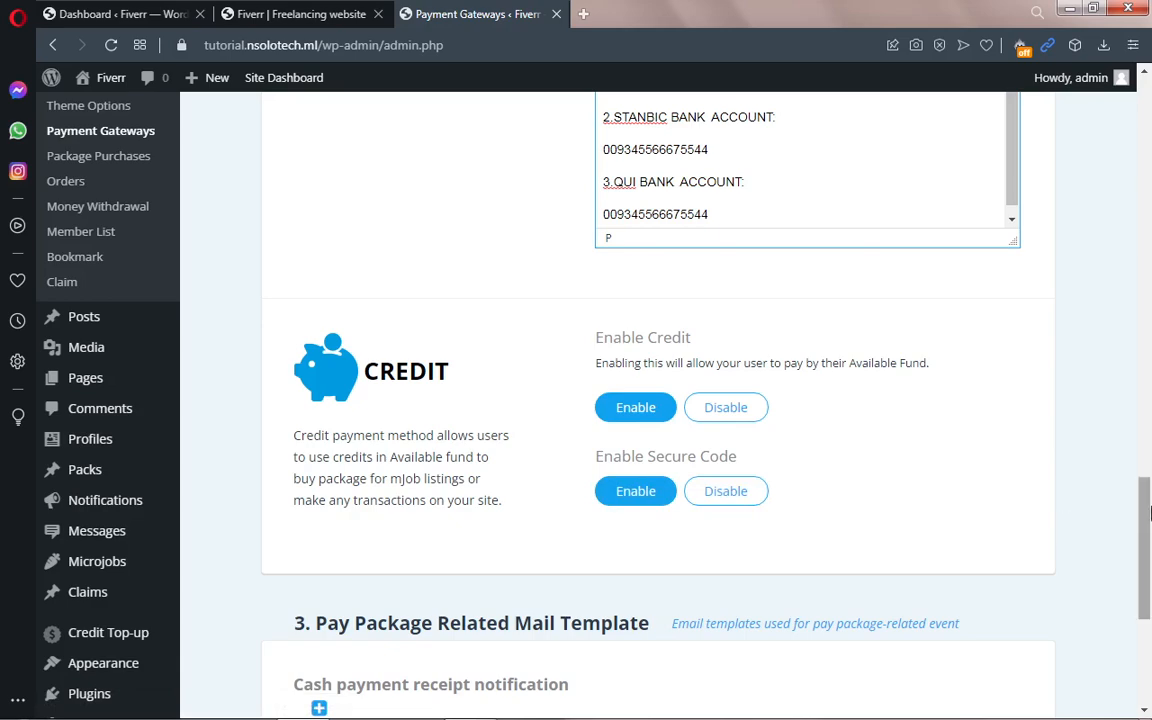
left_click_drag(1144, 517, 1148, 150)
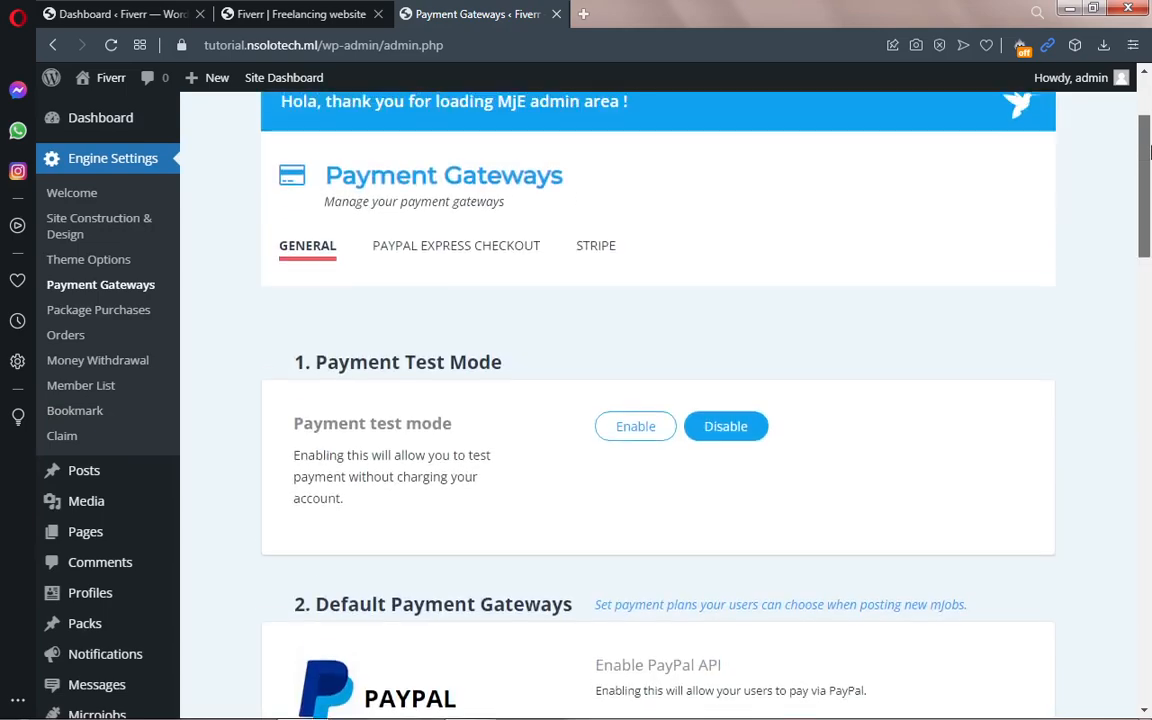
Step: On the PayPal Express Checkout tab, set Enable/Disable to Enable
left_click(456, 252)
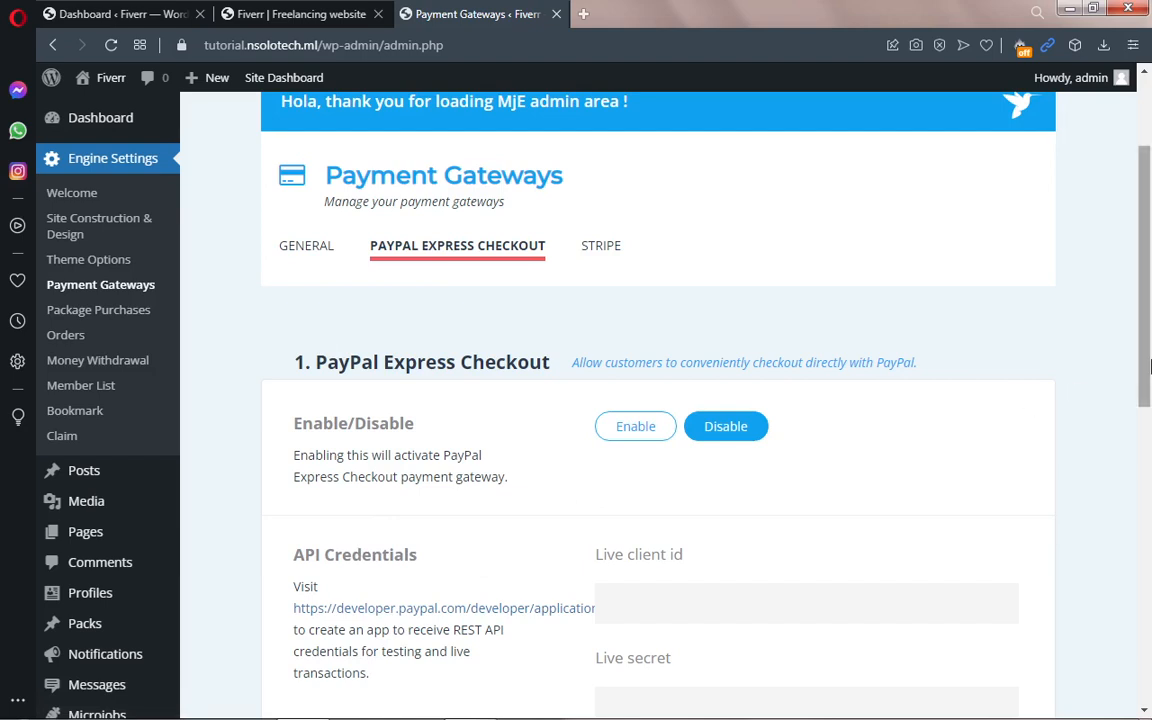
scroll(1150, 323, "down", 1)
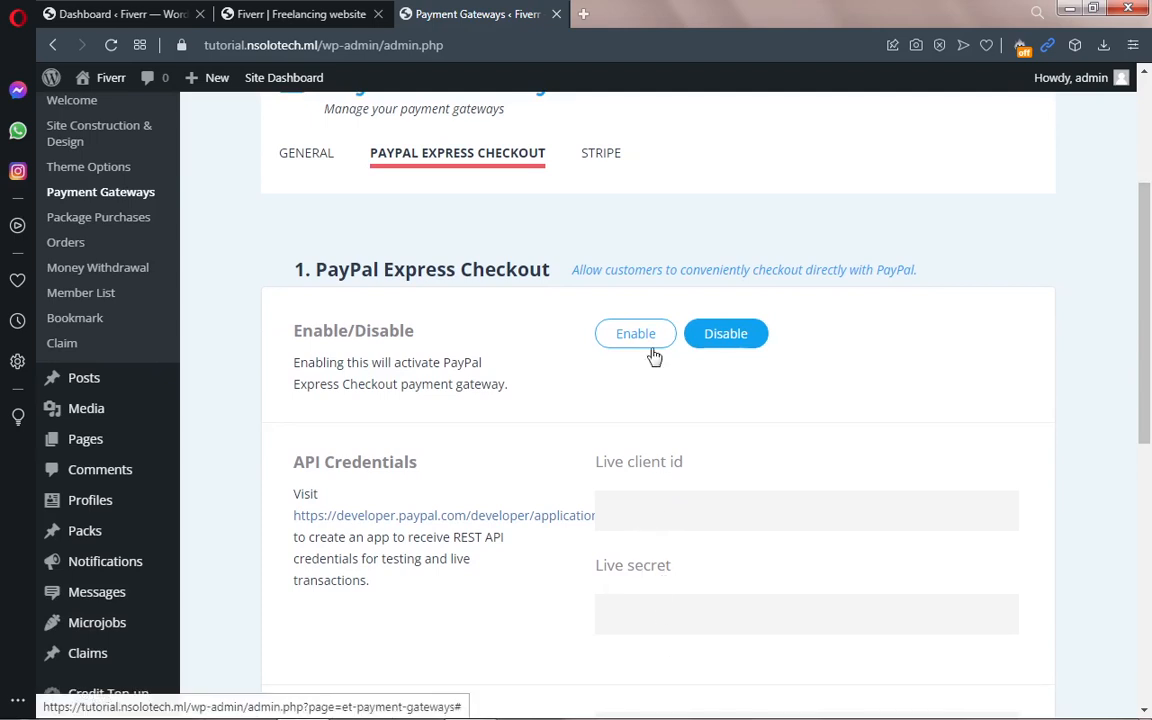
mouse_move(1148, 388)
left_mouse_down()
mouse_move(1149, 424)
mouse_move(1135, 398)
left_mouse_up()
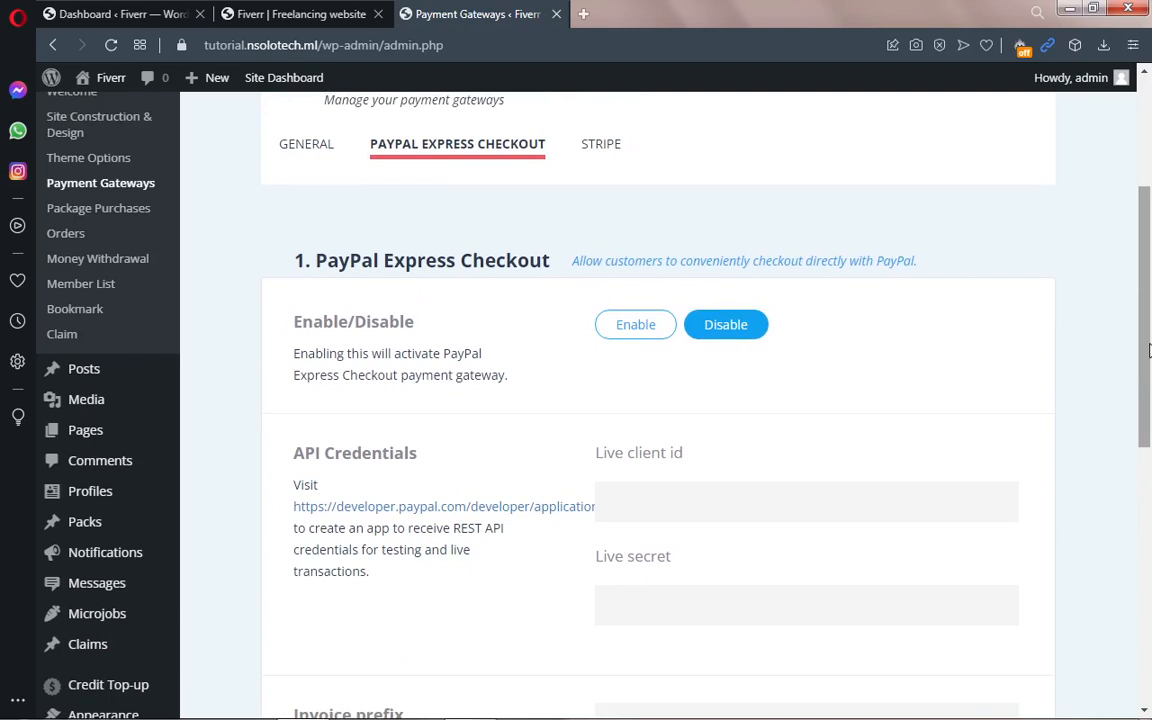
left_click(636, 326)
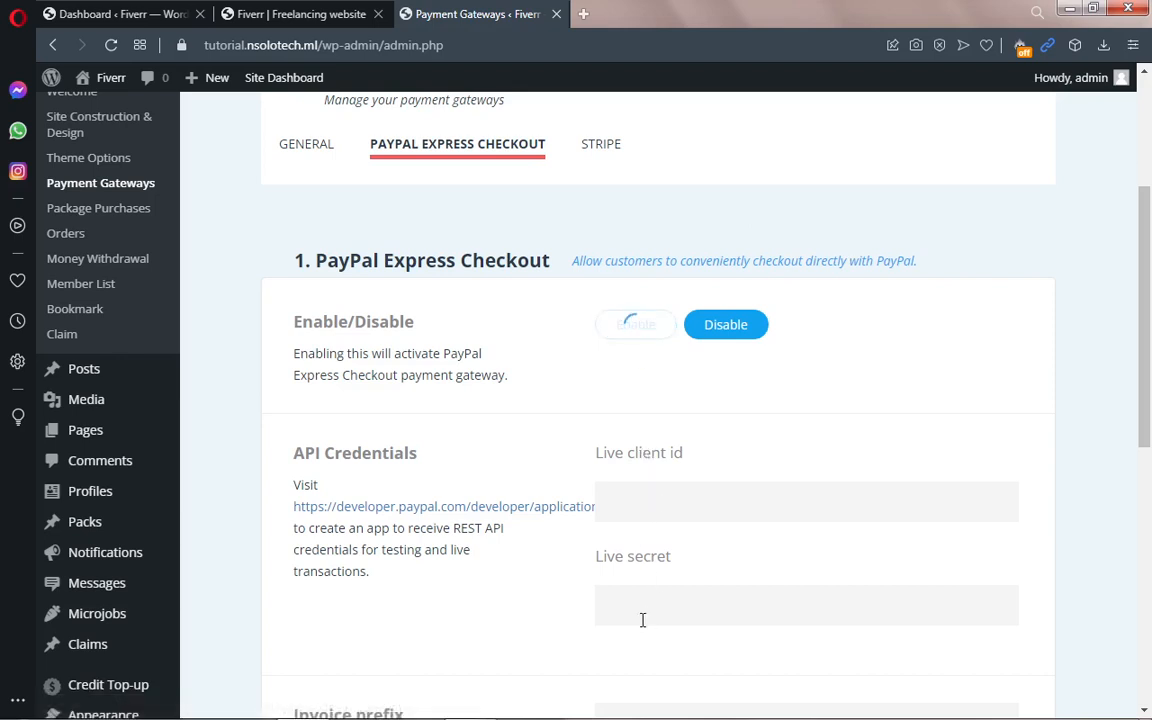
Step: Review the Stripe tab's Using Stripe, Stripe API and Production Mode settings
left_click(597, 152)
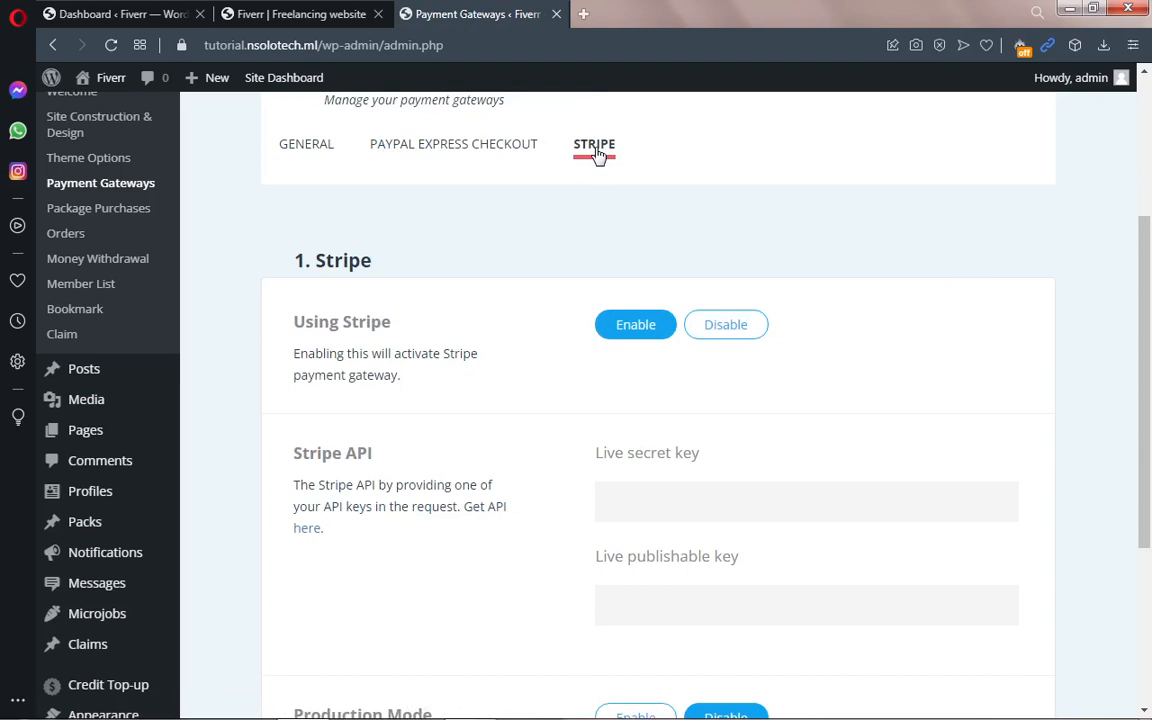
mouse_move(1147, 284)
left_mouse_down()
mouse_move(1149, 271)
mouse_move(1150, 283)
left_mouse_up()
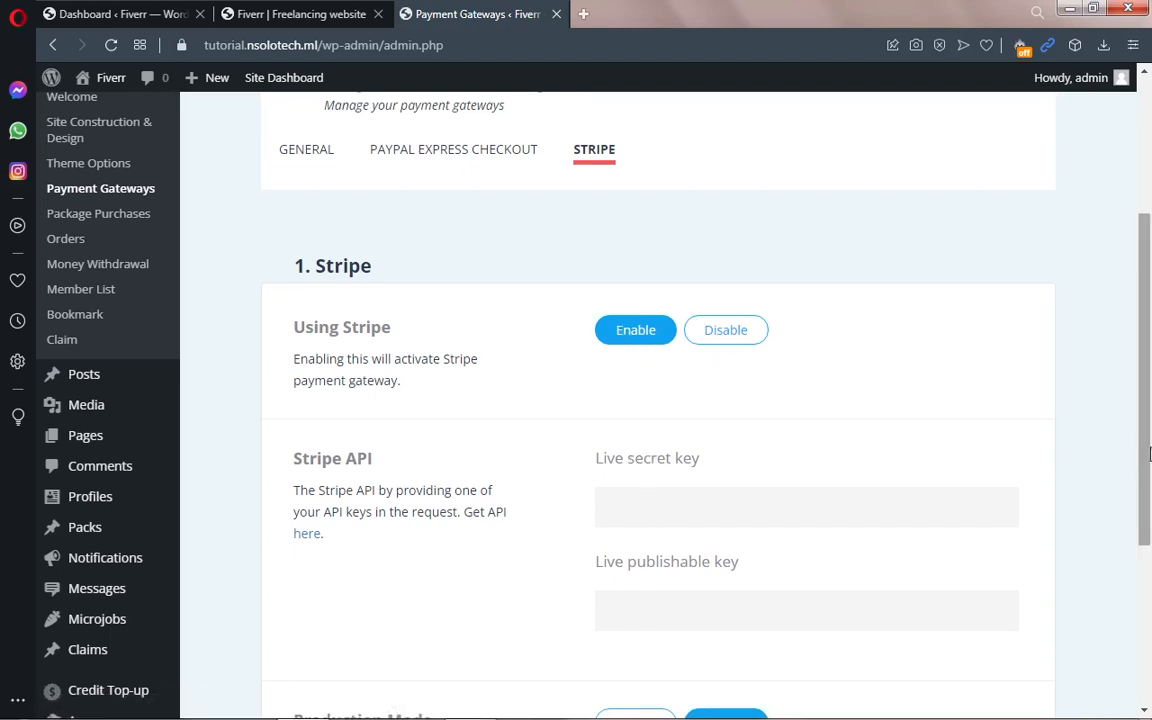
scroll(900, 480, "down", 1)
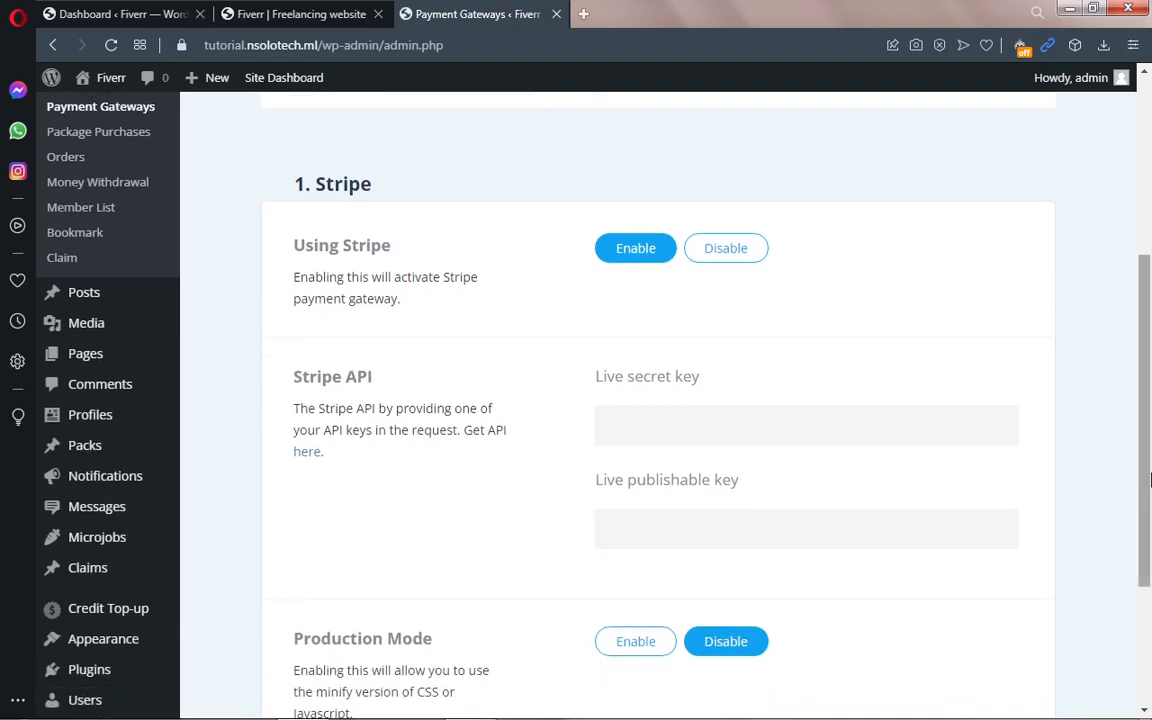
left_click_drag(1145, 488, 1148, 563)
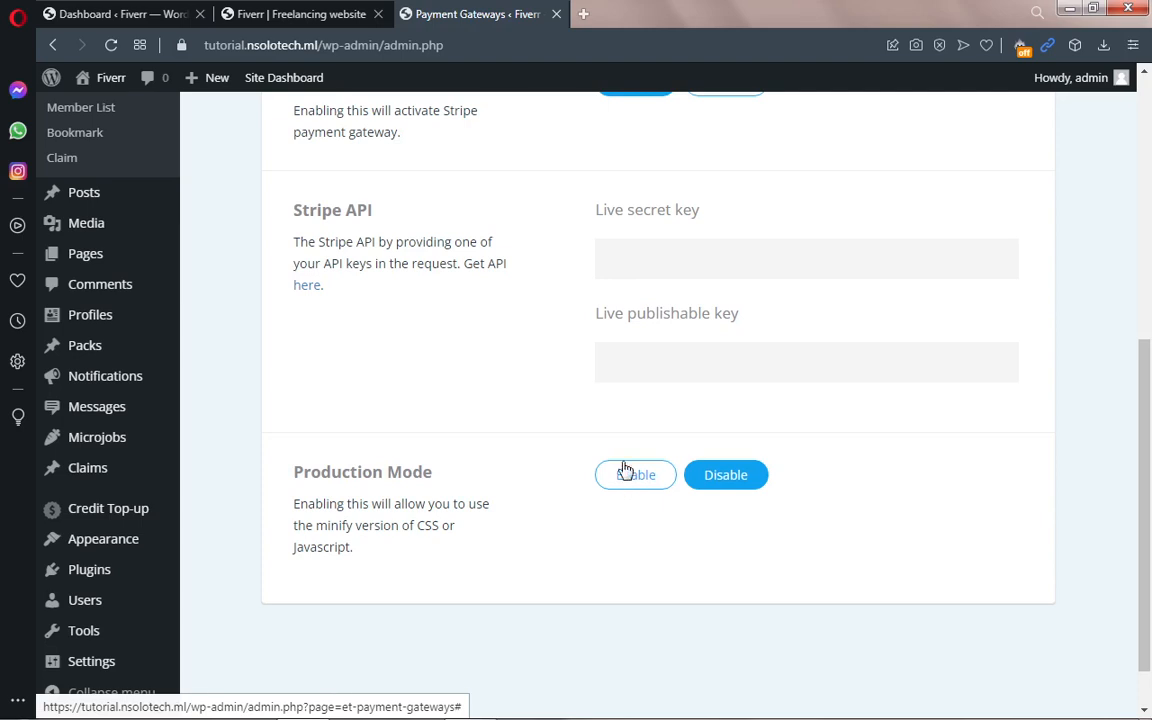
left_click_drag(1143, 389, 1137, 110)
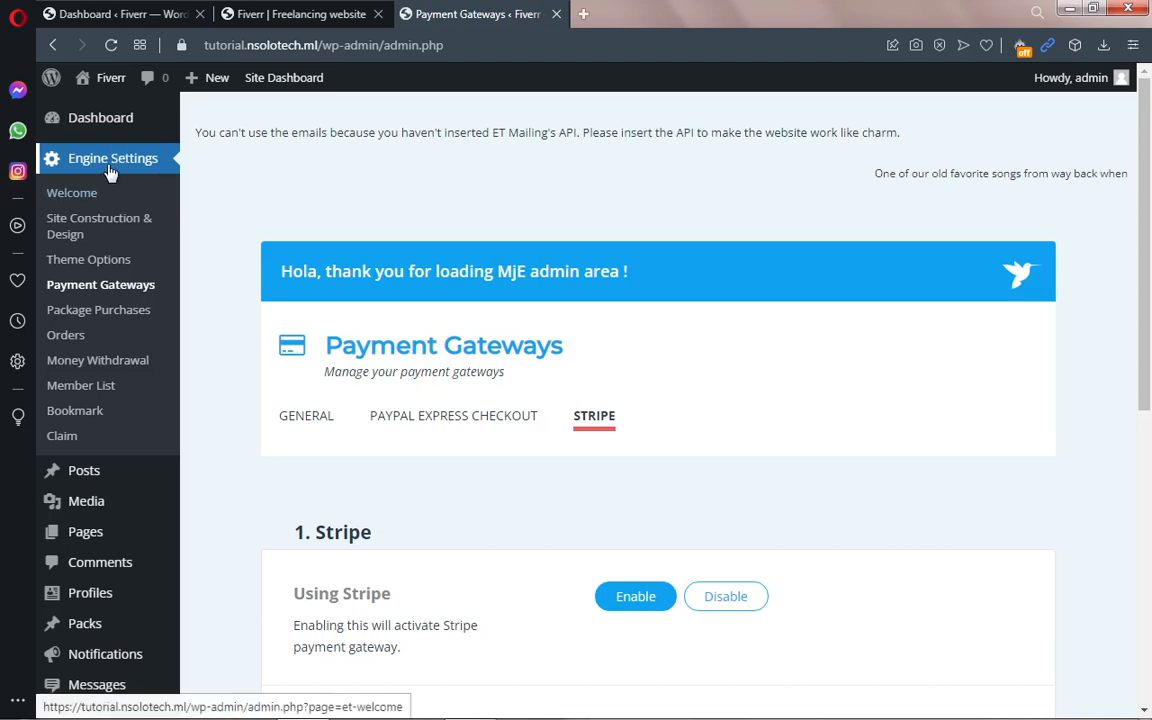
Step: Go to Engine Settings > Theme Options and show the MICROJOB tab
left_click(93, 264)
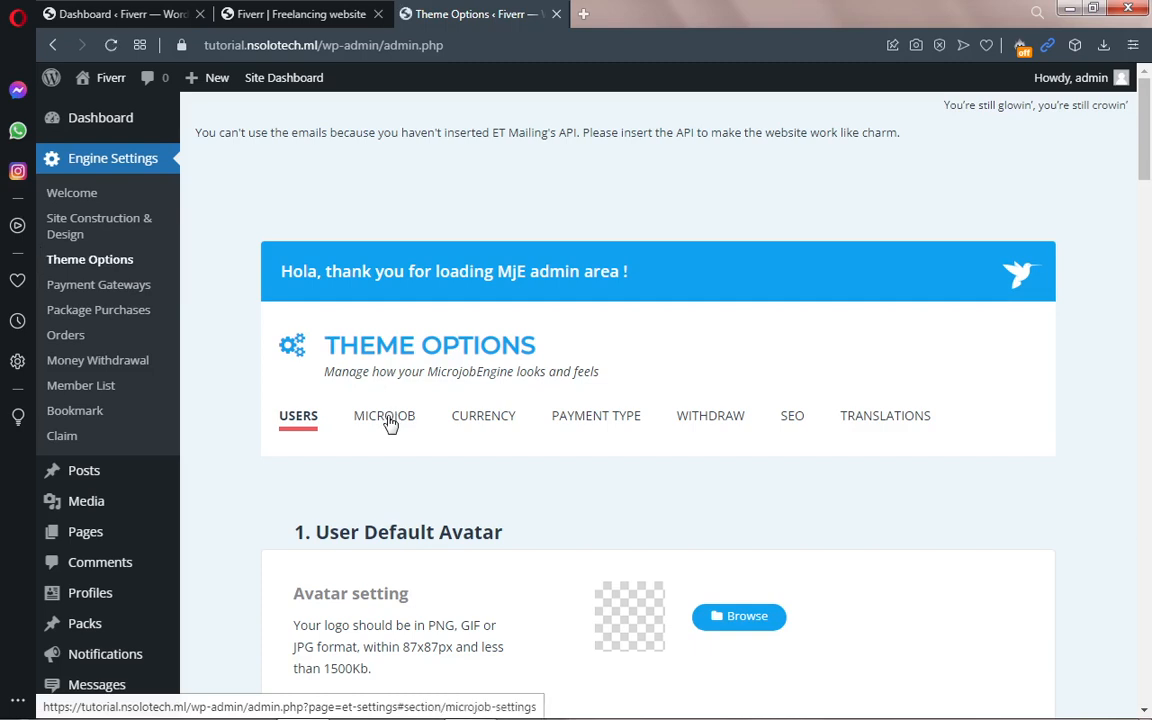
left_click(390, 421)
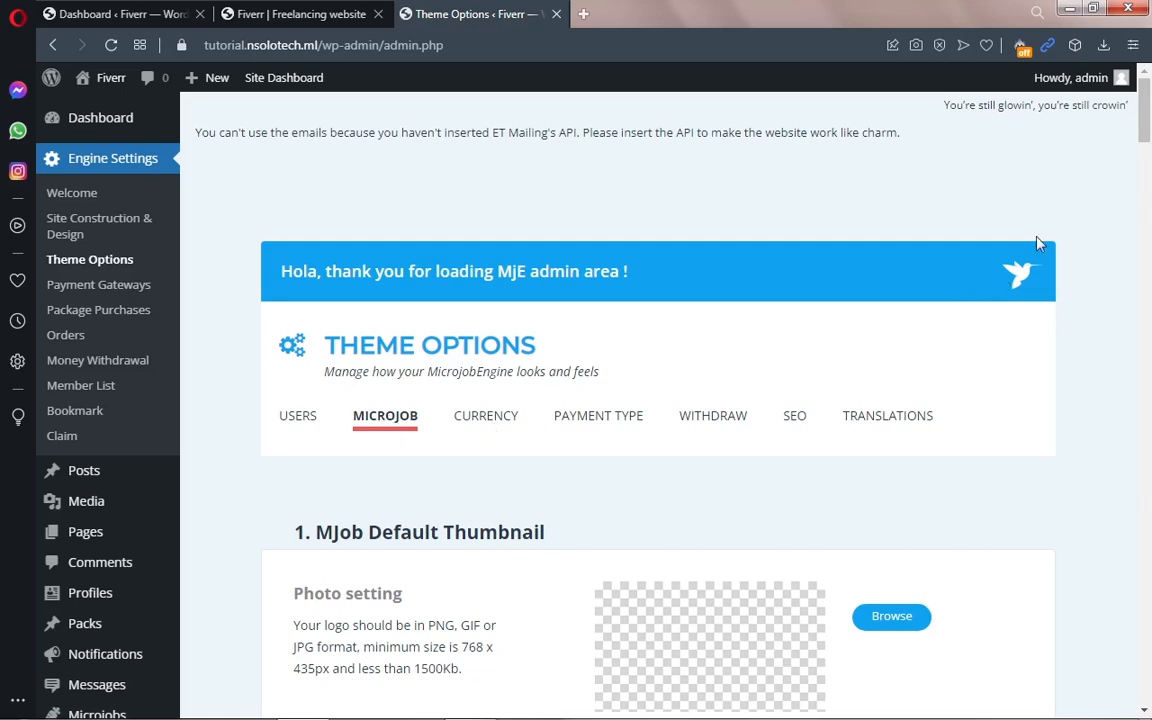
Step: Retype the Microjob Price fixed price value, bringing it down to 4
left_click_drag(1146, 128, 1148, 196)
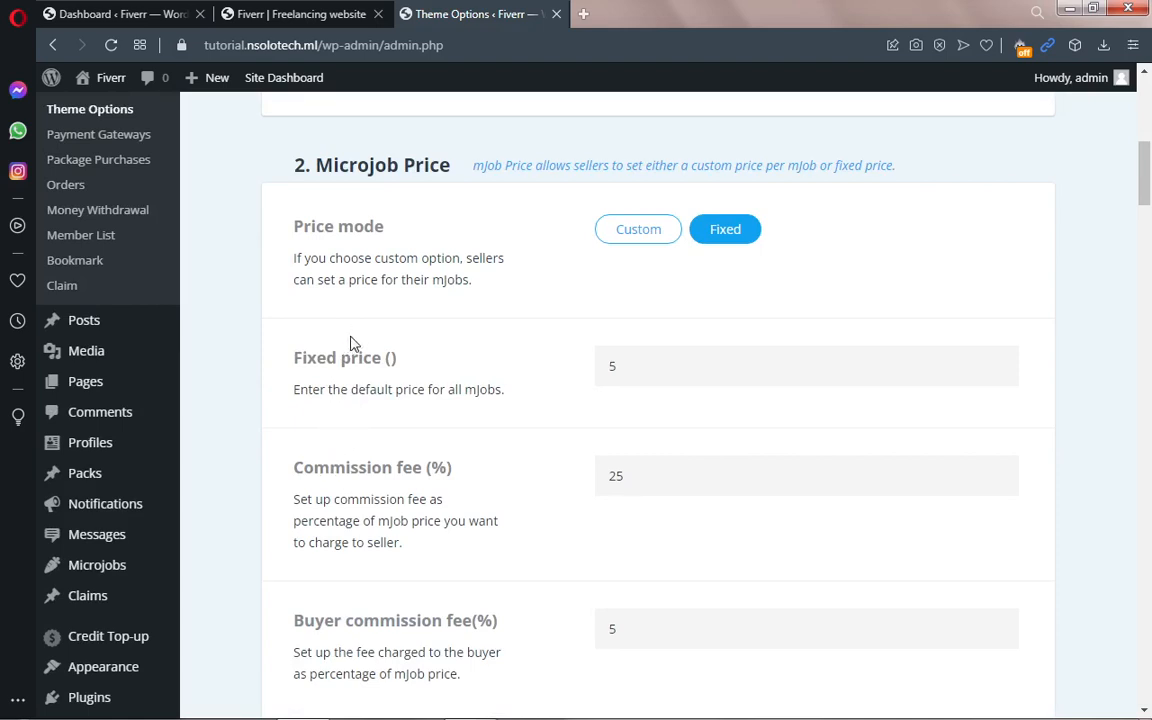
left_click(624, 365)
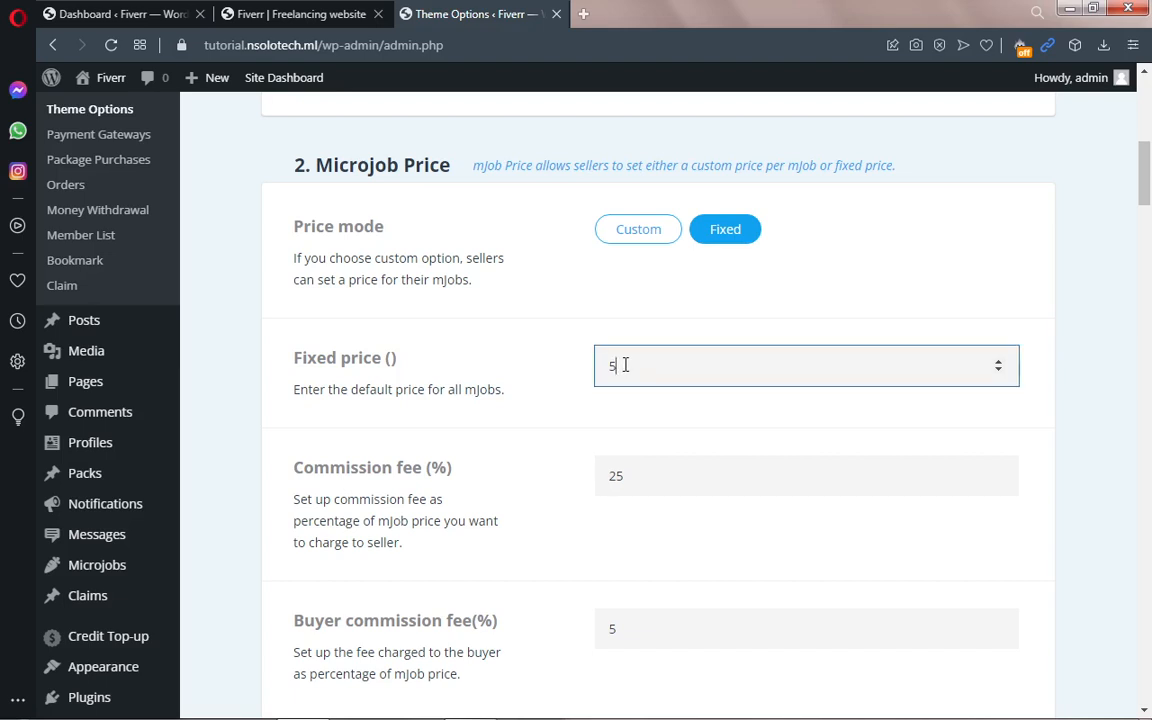
left_click_drag(620, 364, 606, 366)
type("10")
key("BackSpace")
key("BackSpace")
type("5")
scroll(606, 366, "down", 1)
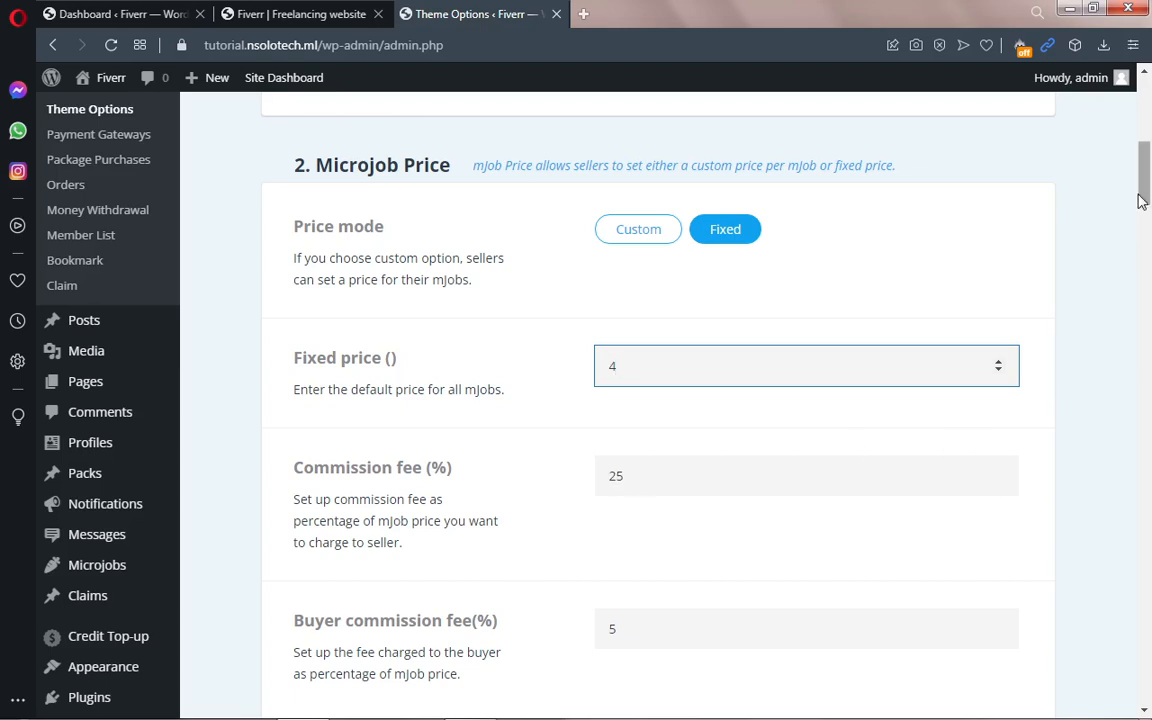
scroll(1143, 185, "down", 2)
left_click_drag(1149, 218, 1149, 222)
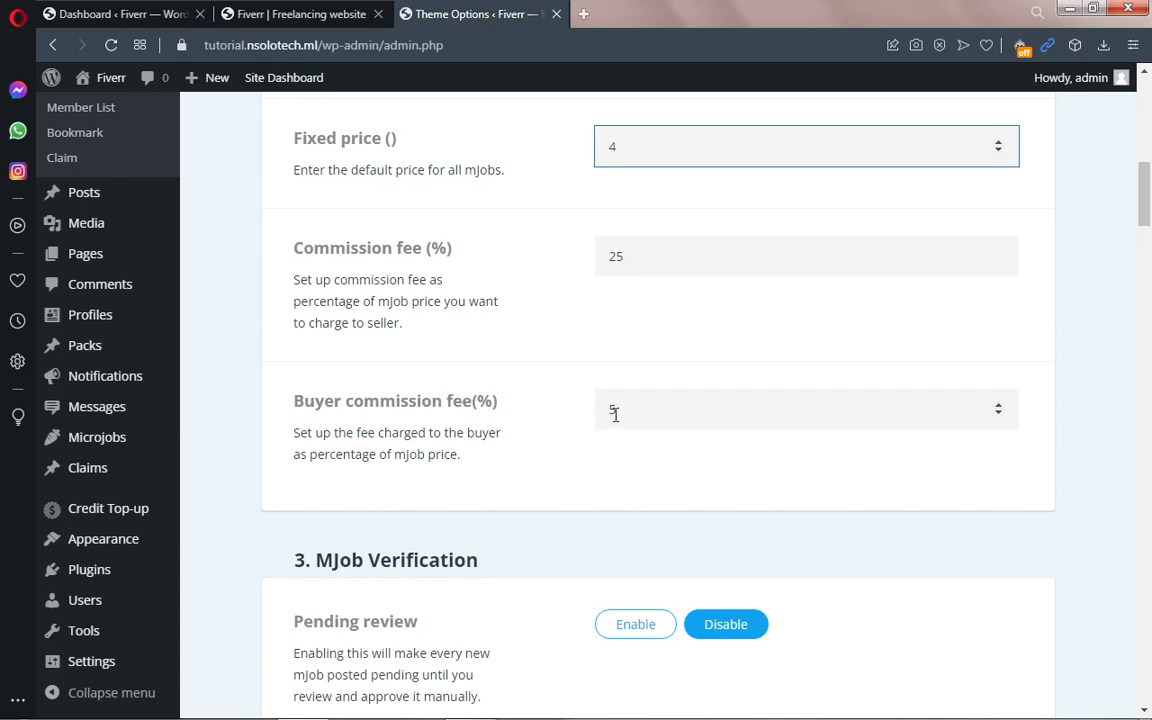
Step: Select the buyer commission fee value of 5 and scroll back to the top
double_click(613, 419)
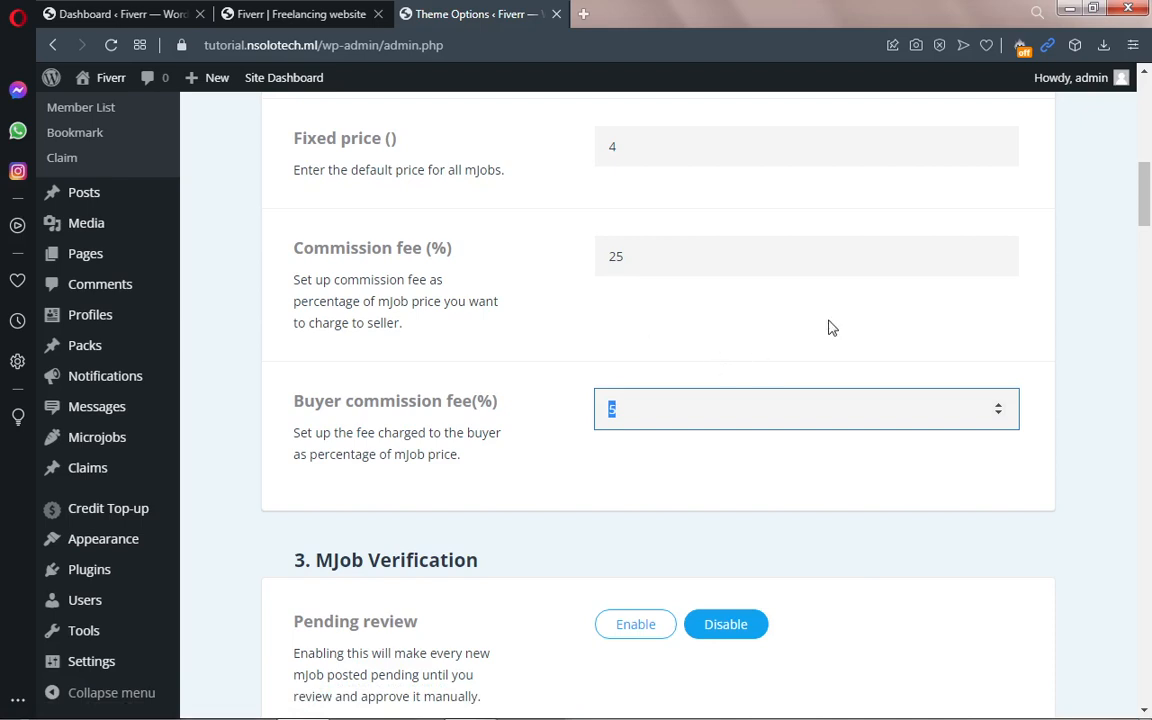
left_click_drag(1142, 178, 1150, 150)
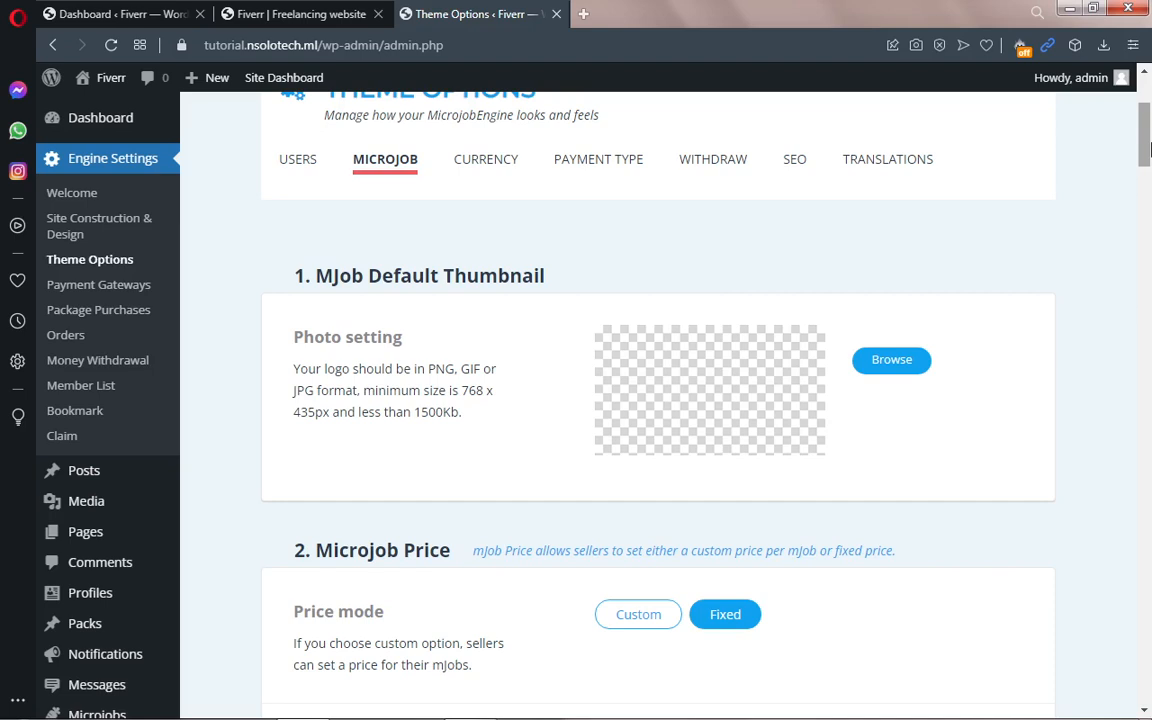
Step: View the front-end Post a mJob page's Standard, Plus and Pro plans, then return to Theme Options
left_click(320, 14)
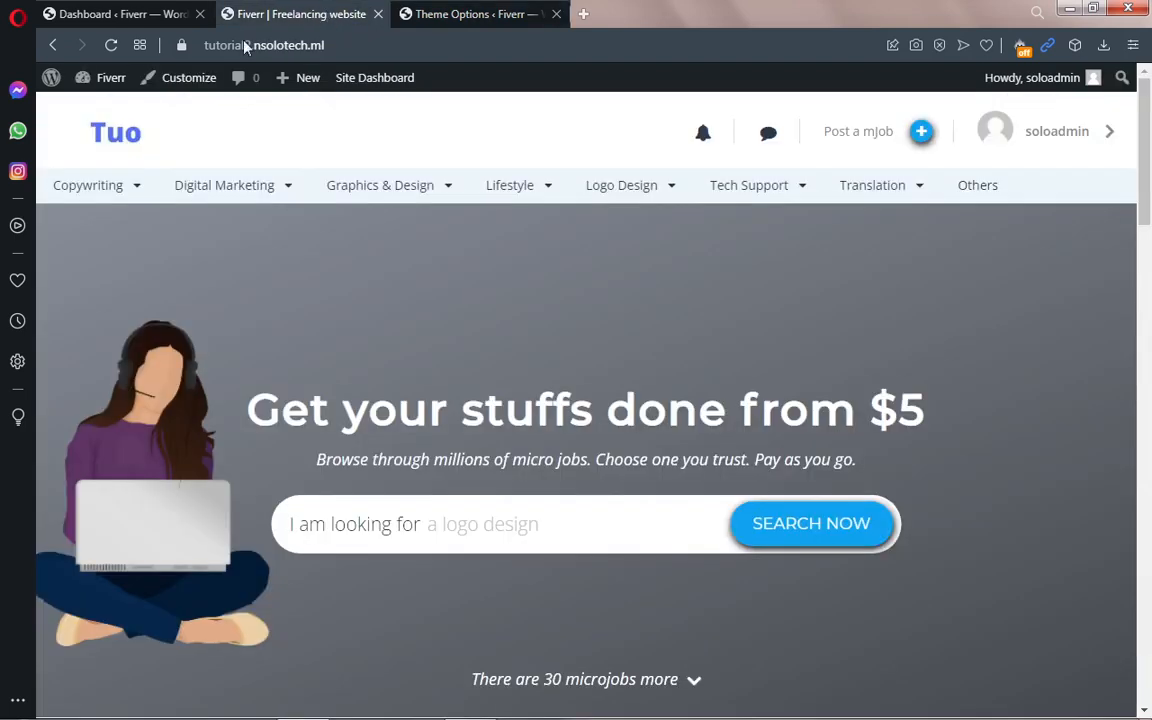
mouse_move(465, 182)
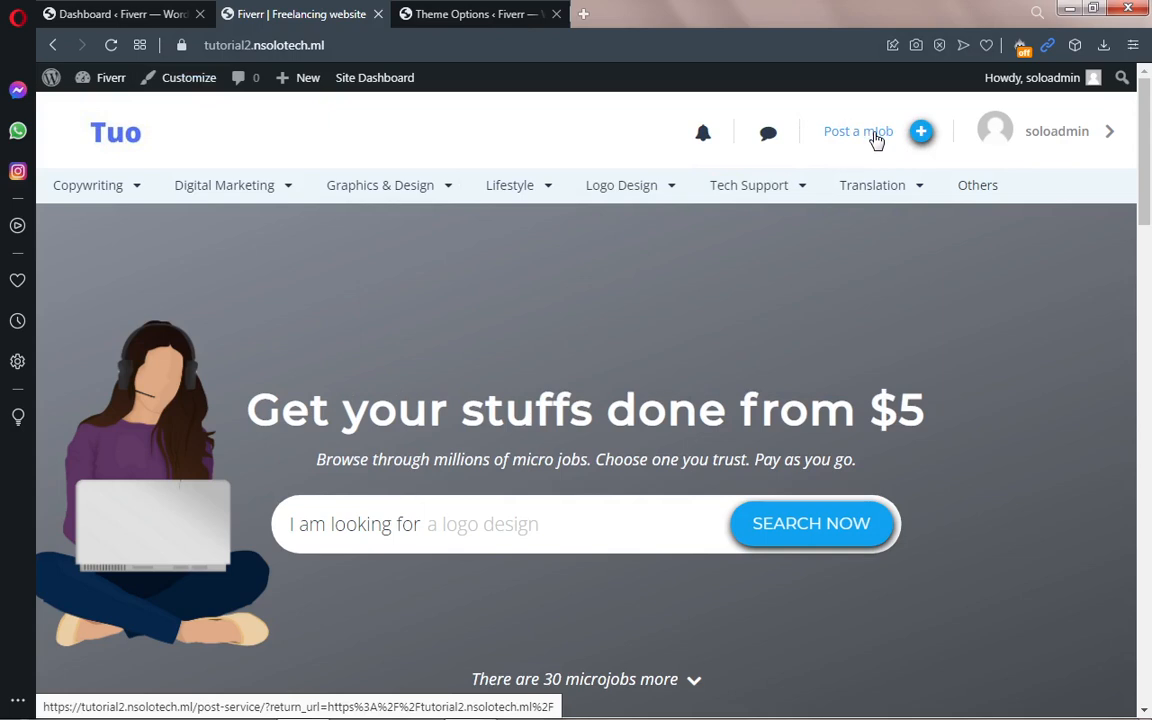
left_click(876, 140)
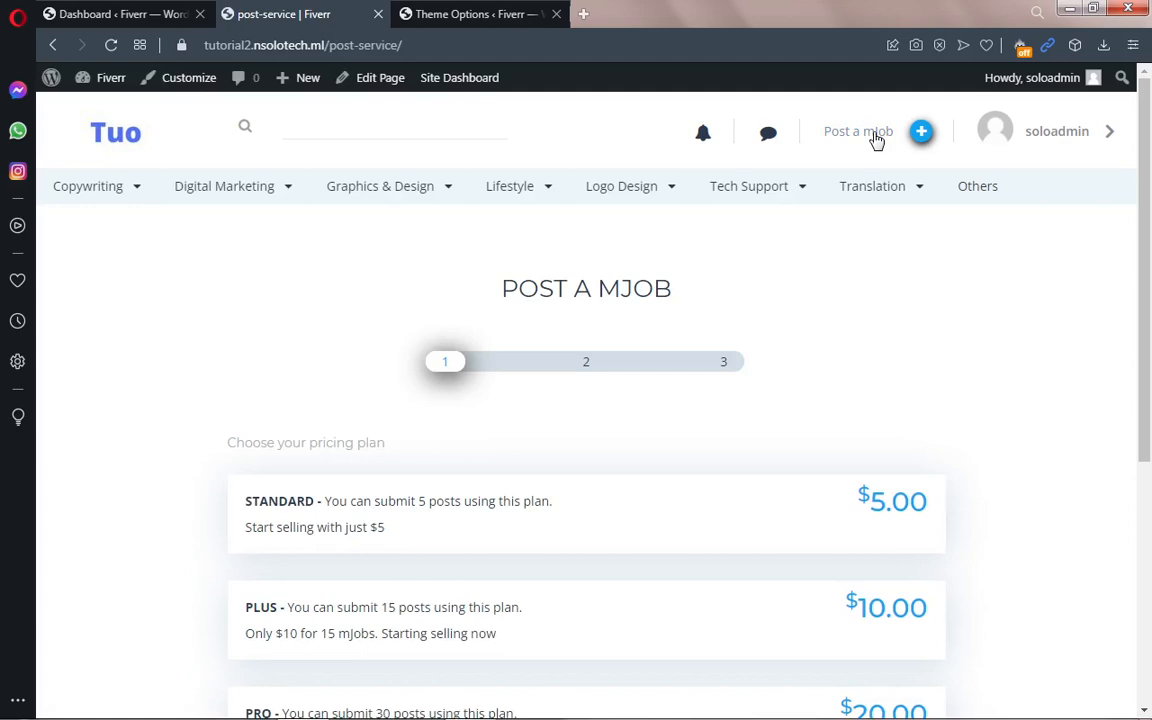
scroll(1148, 315, "down", 2)
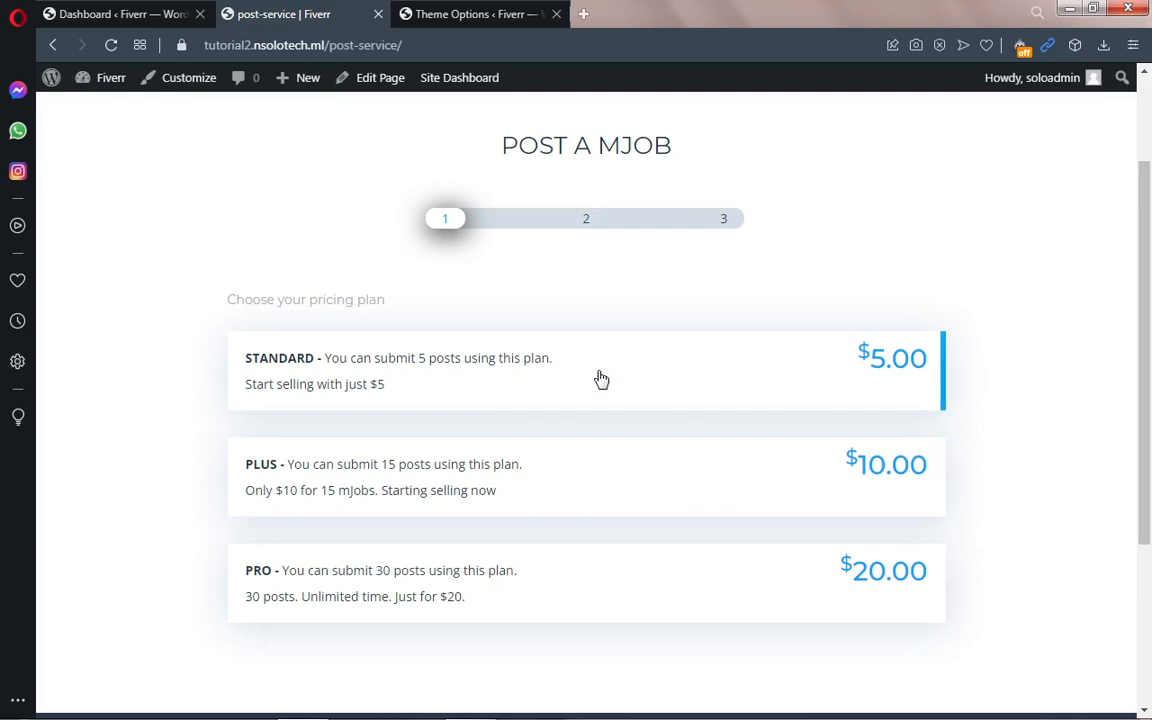
left_click(435, 14)
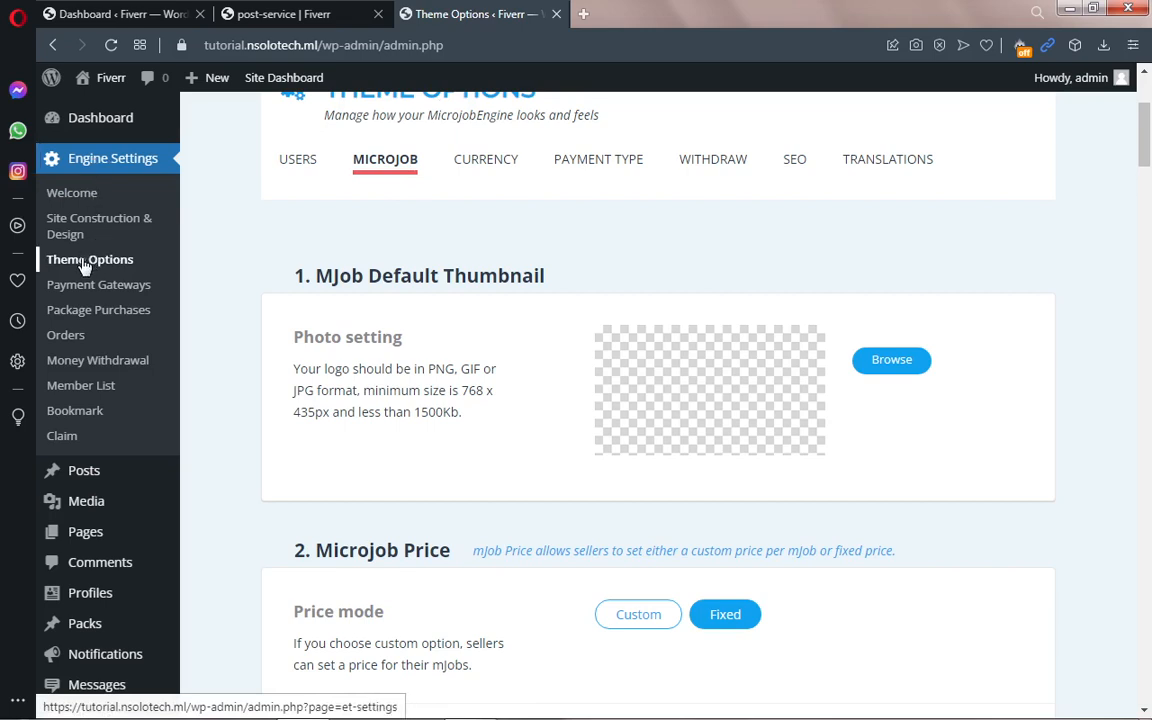
Step: Show the Payment Type settings and open the live site in a new tab
left_click(591, 165)
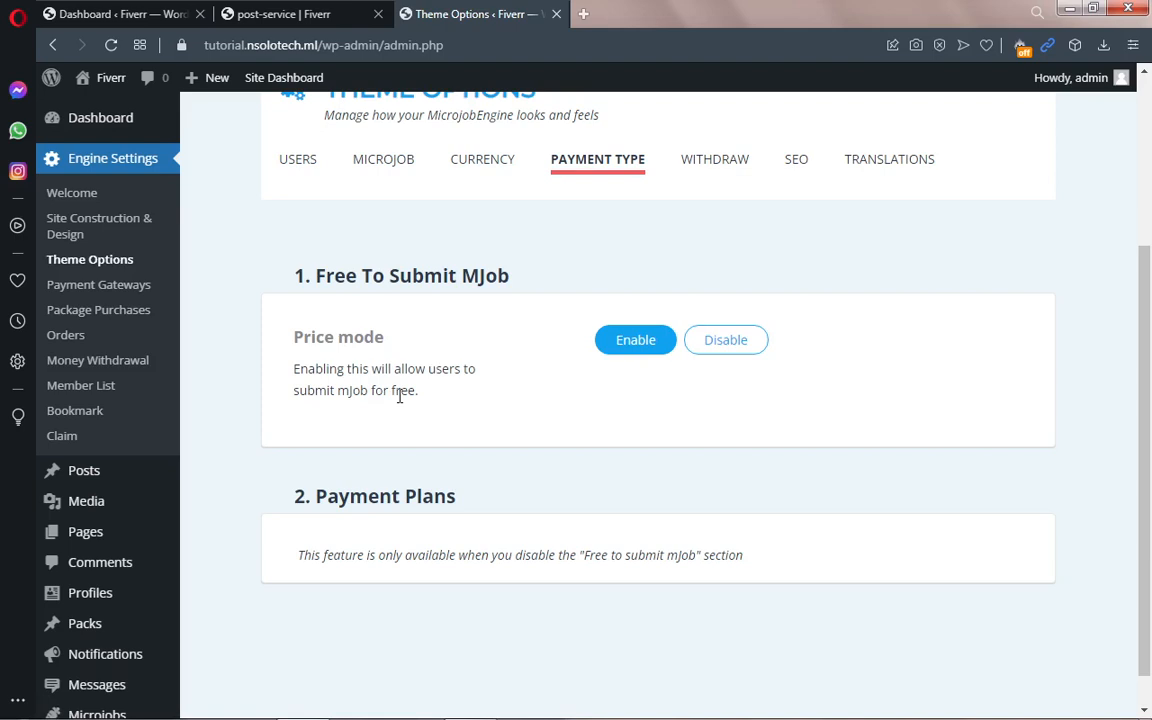
mouse_move(104, 80)
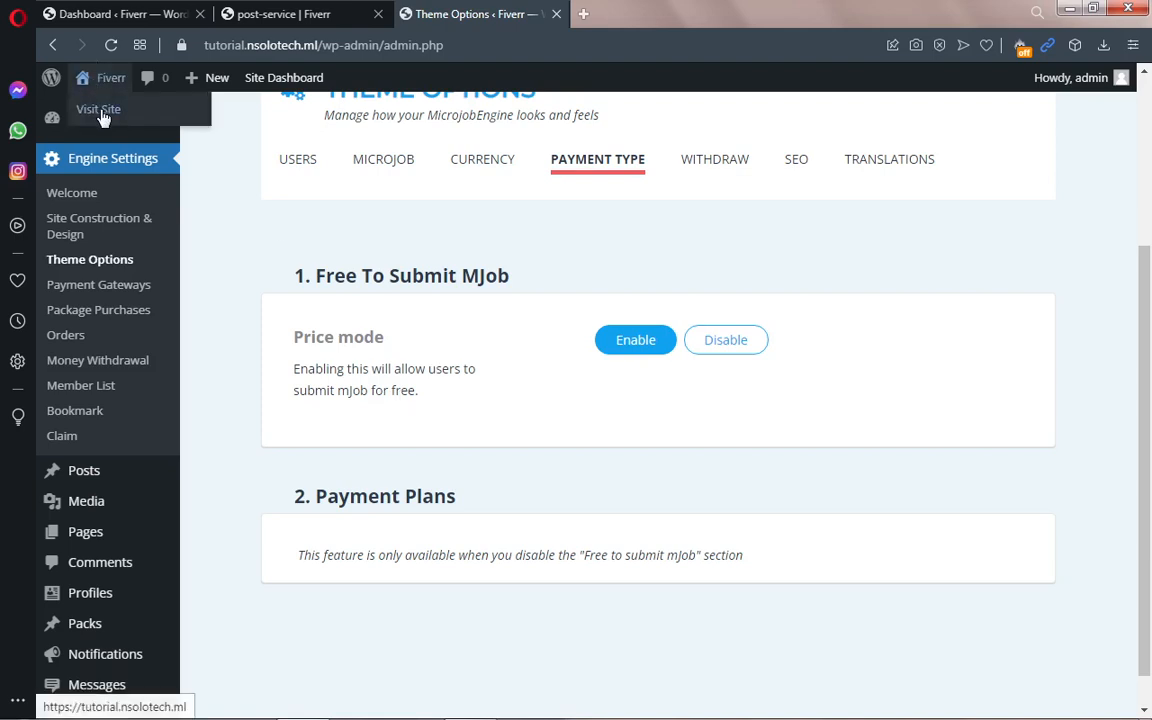
right_click(100, 112)
left_click(141, 128)
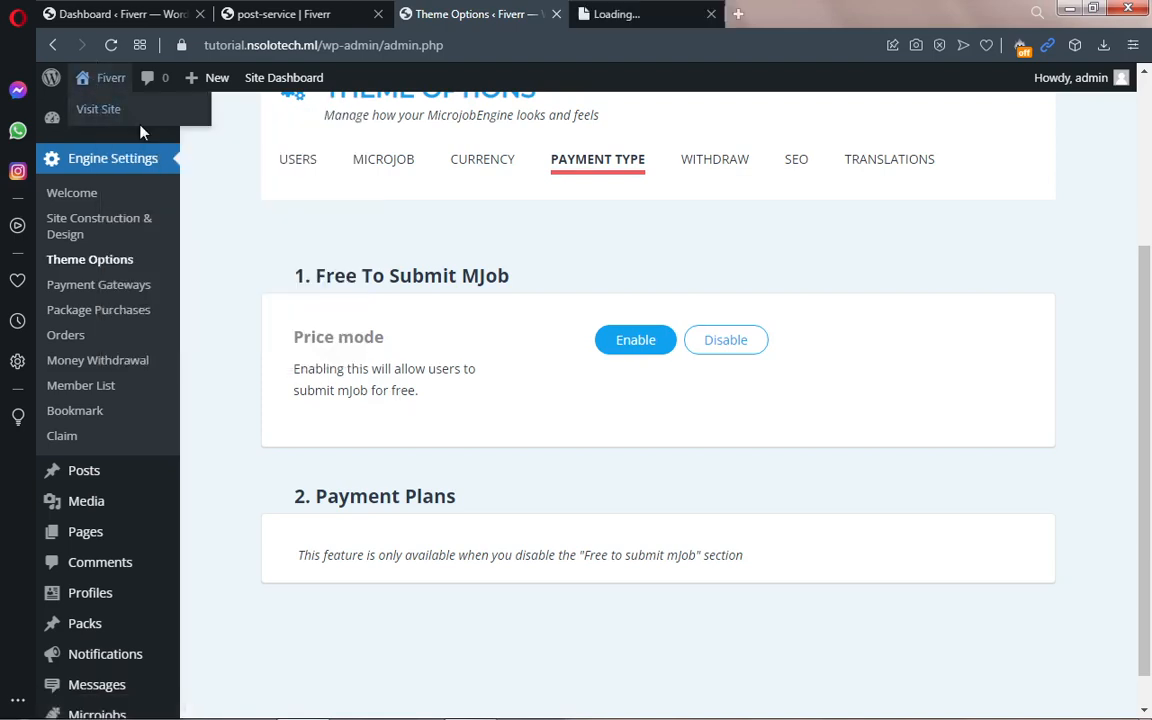
left_click(626, 22)
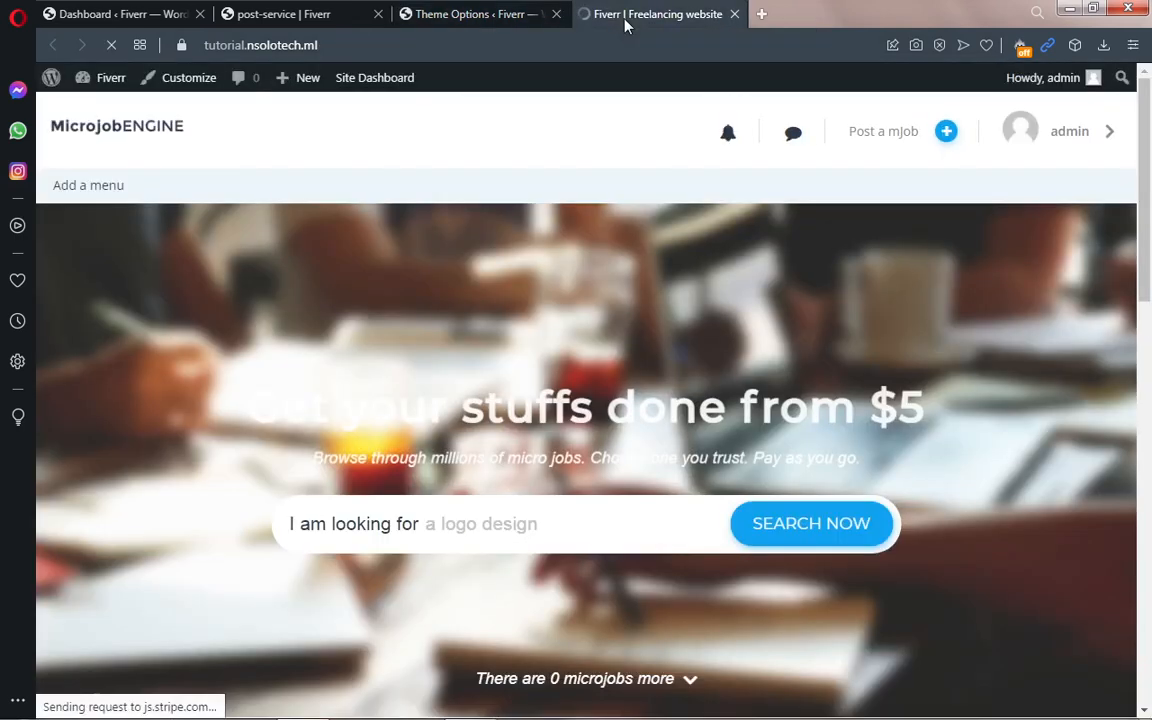
Step: Check that the site's Post a mJob form shows a single Price field, then return to Payment Type
left_click(521, 16)
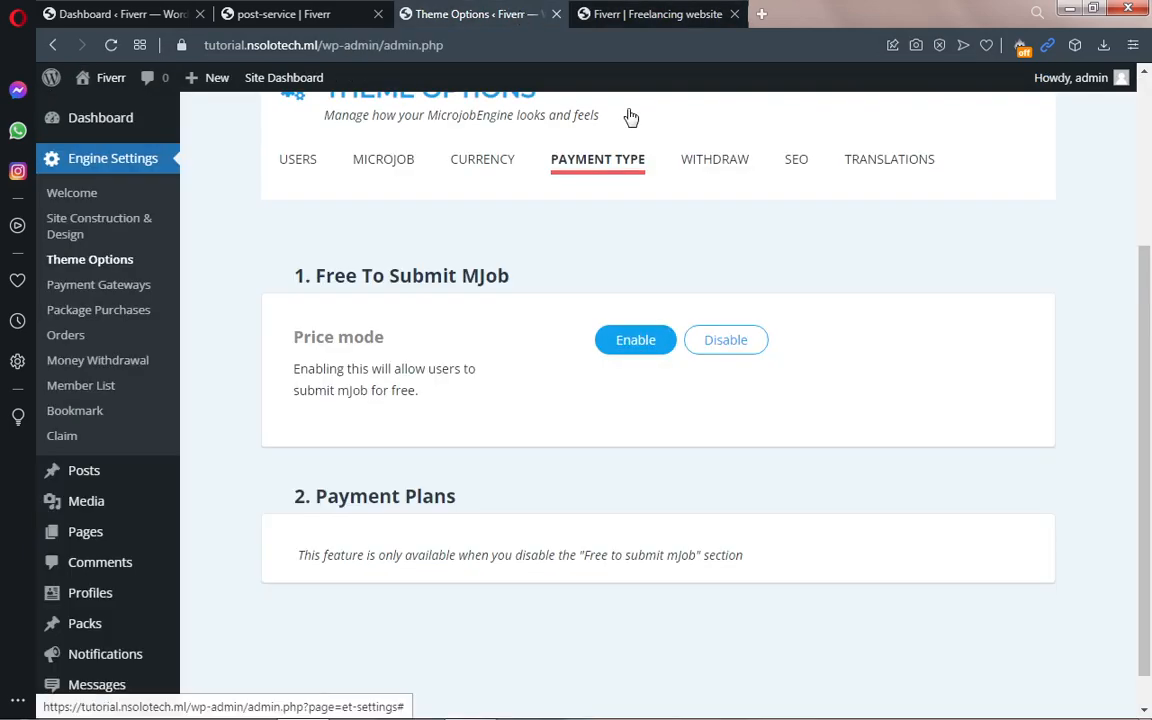
left_click(643, 16)
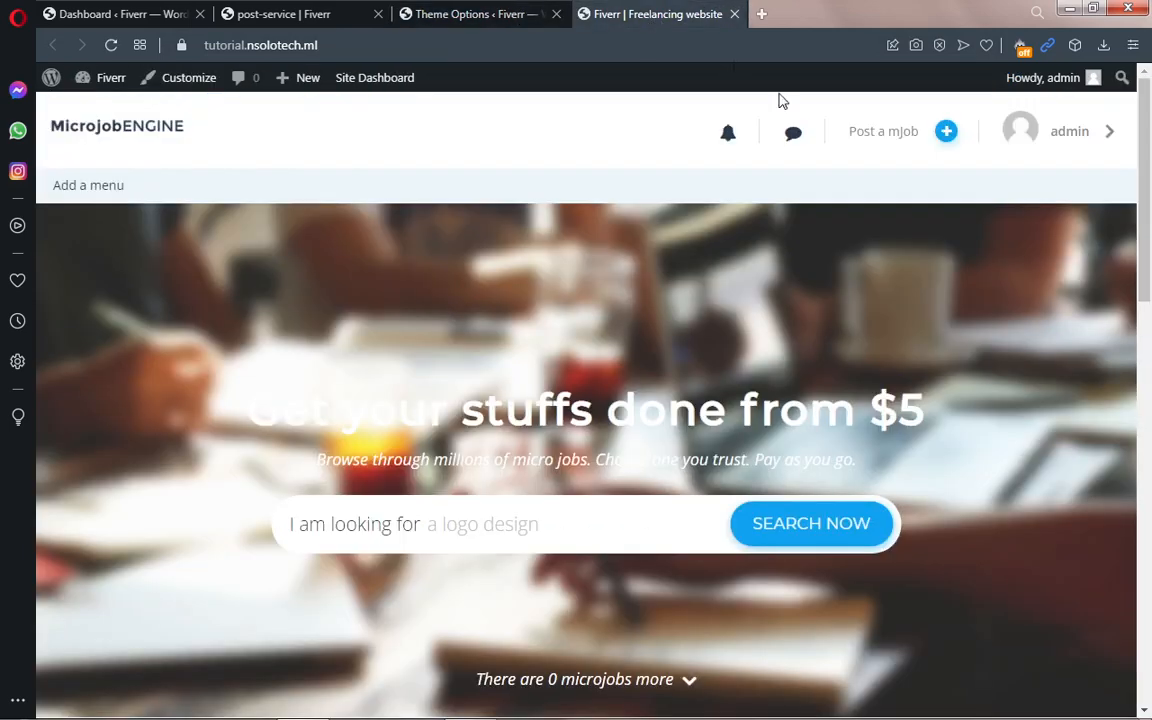
left_click(884, 140)
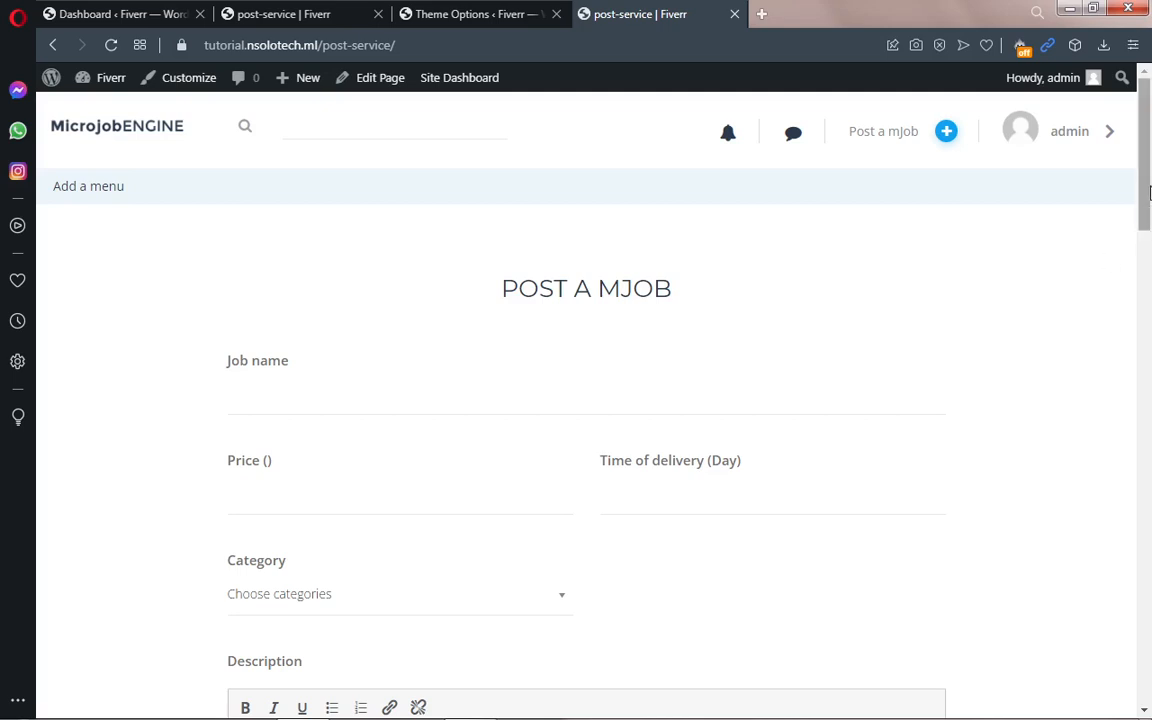
left_click_drag(1146, 218, 1148, 243)
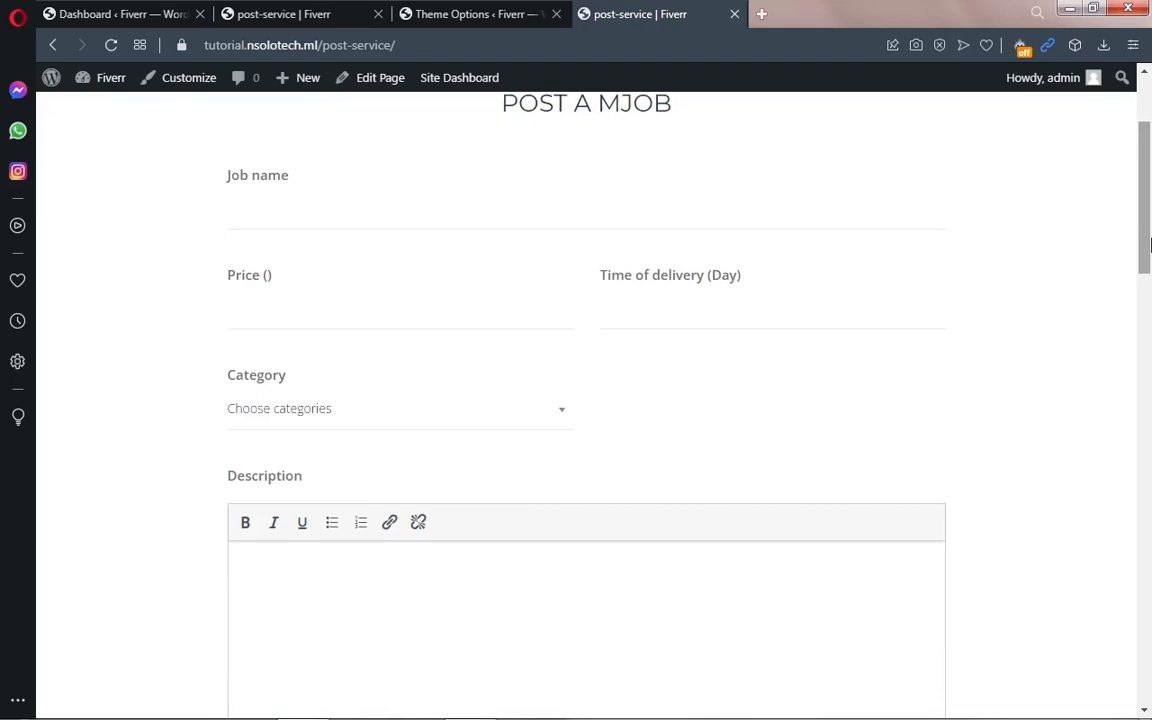
scroll(1149, 243, "up", 2)
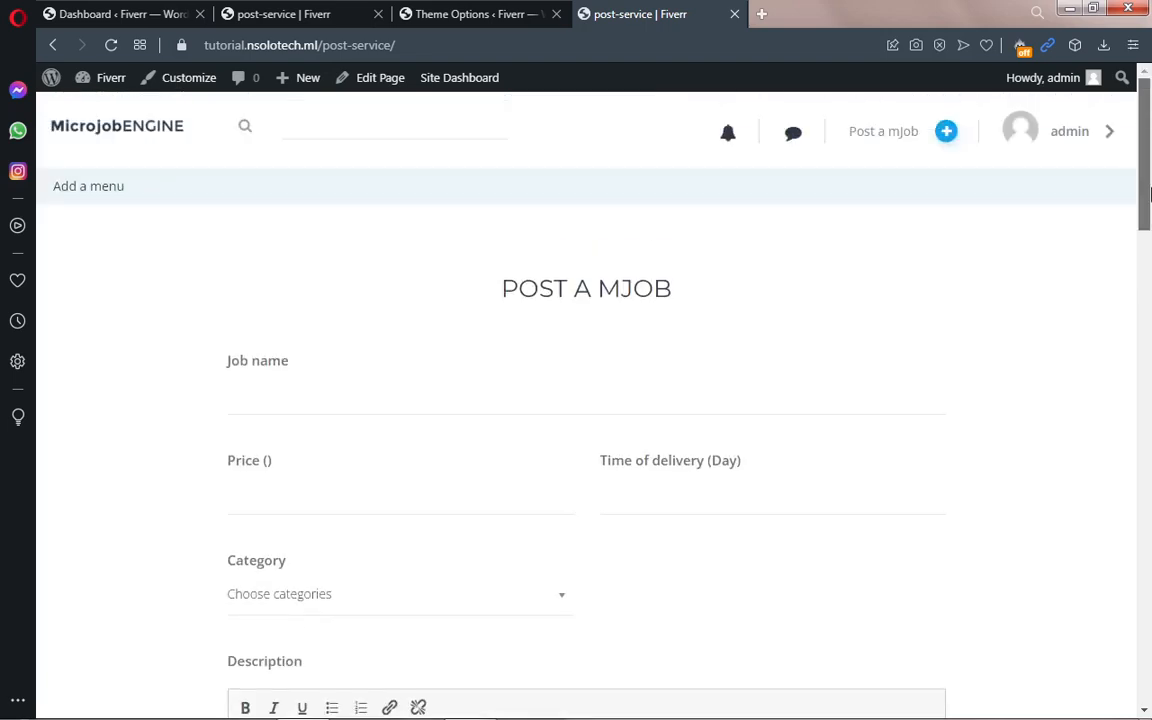
left_click(480, 16)
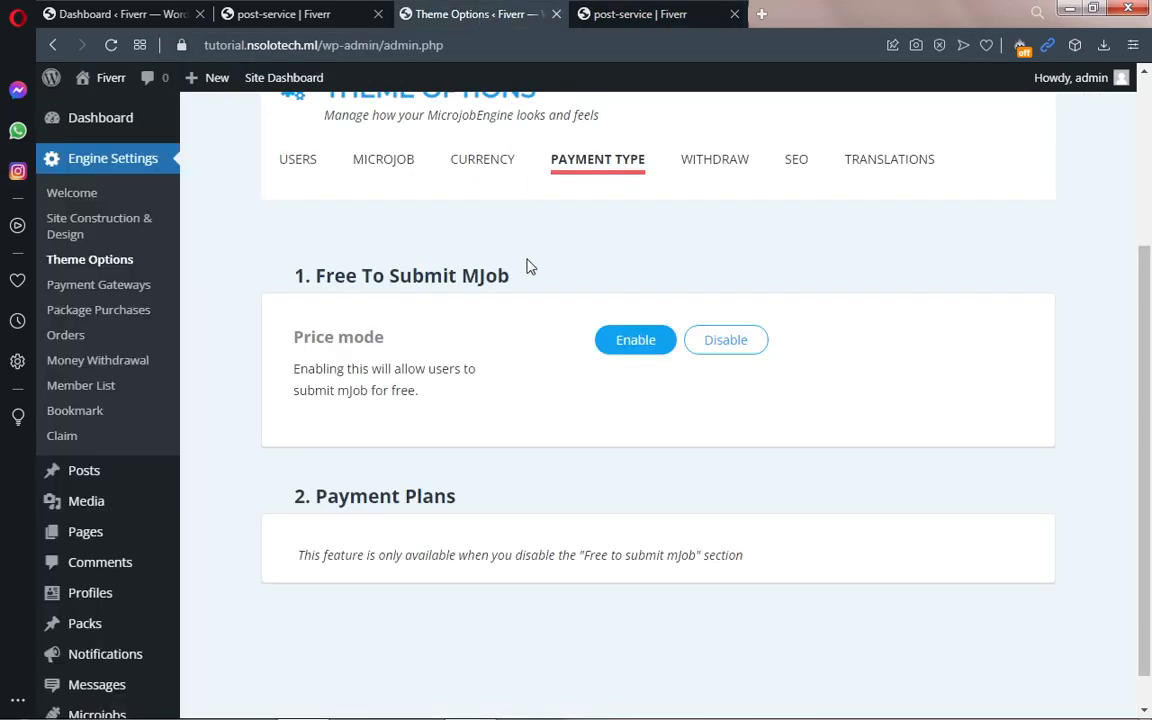
Step: Disable Free To Submit MJob, then compare with the other site's Standard, Plus and Pro plans
left_click(720, 345)
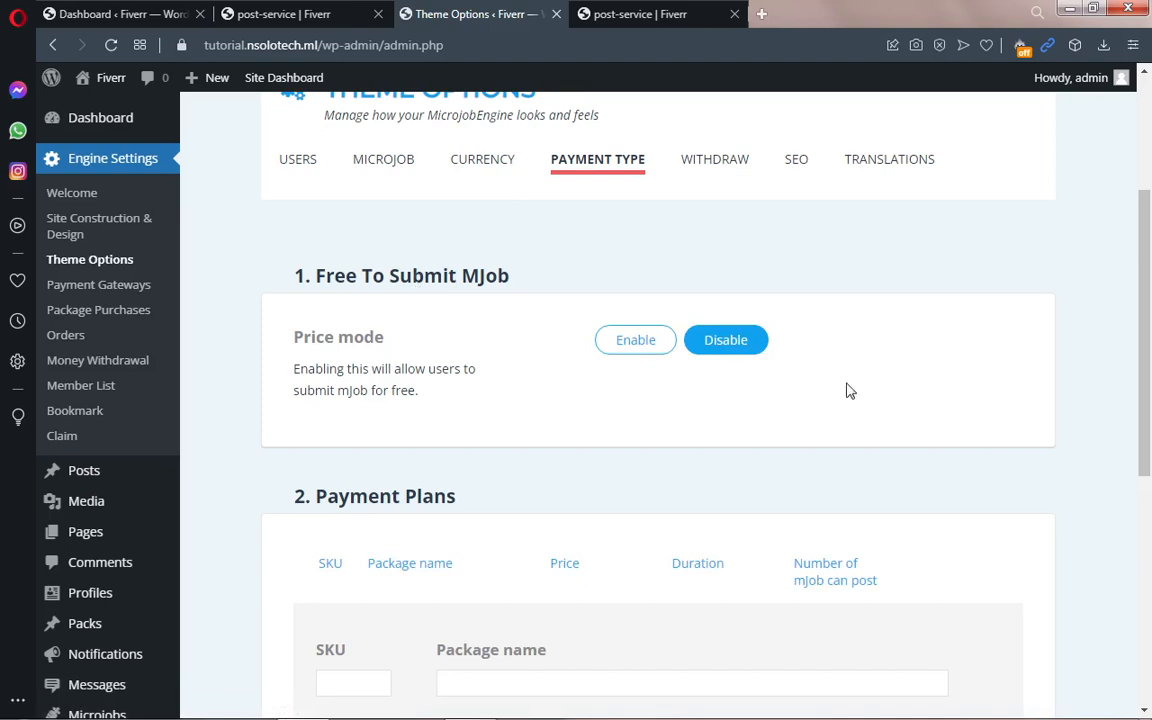
left_click_drag(1148, 333, 1143, 445)
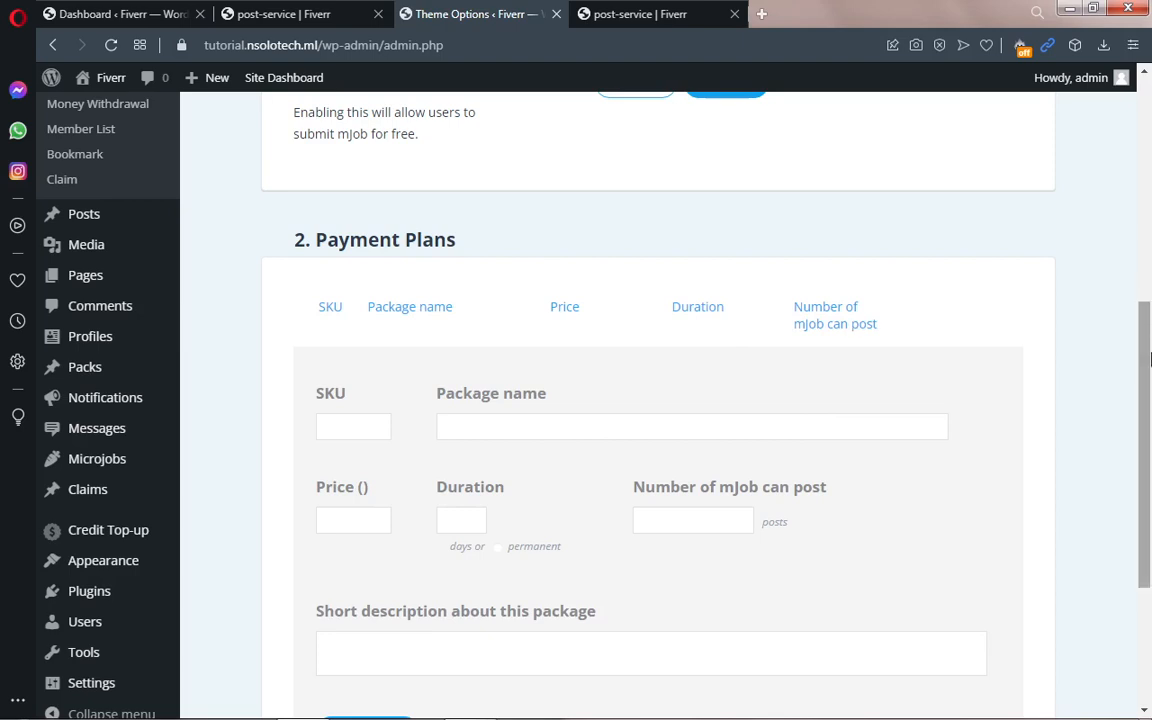
left_click_drag(1148, 361, 1149, 298)
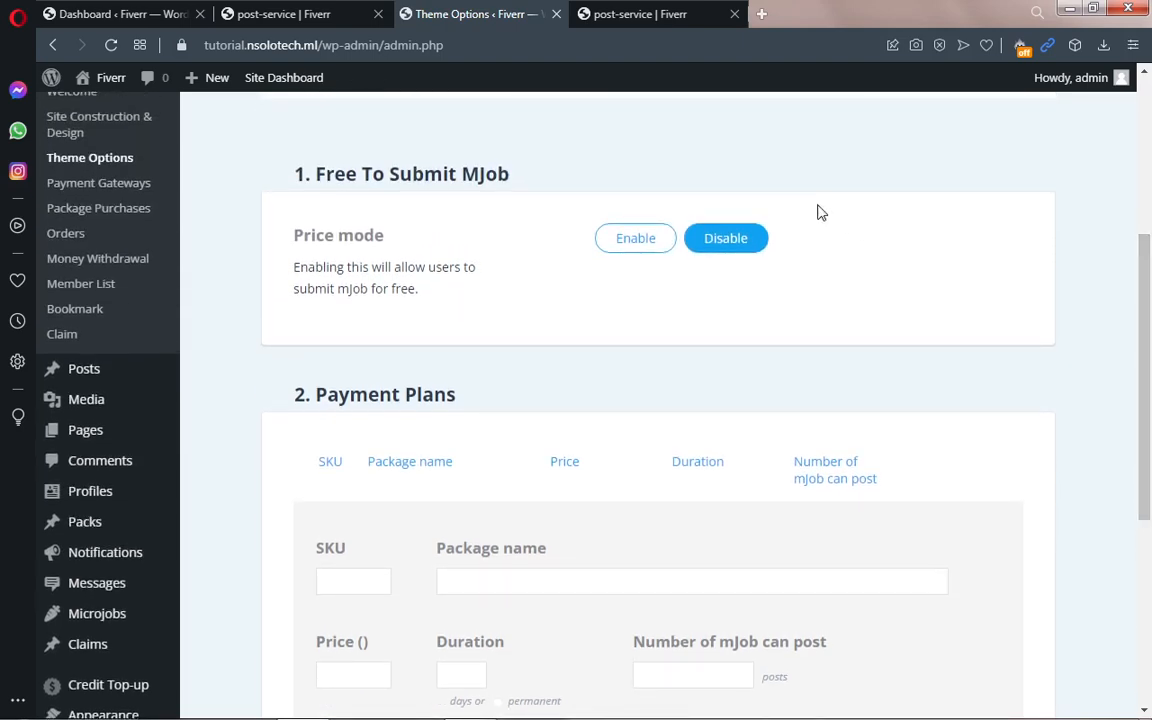
scroll(1149, 311, "down", 1)
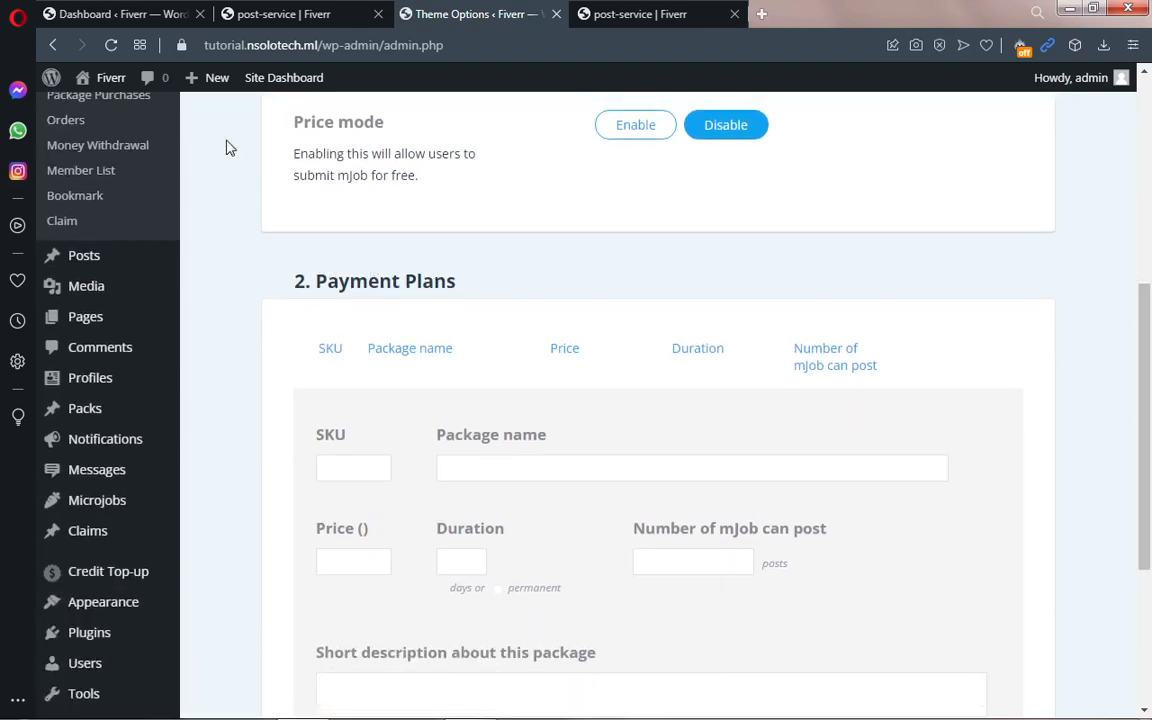
left_click(282, 20)
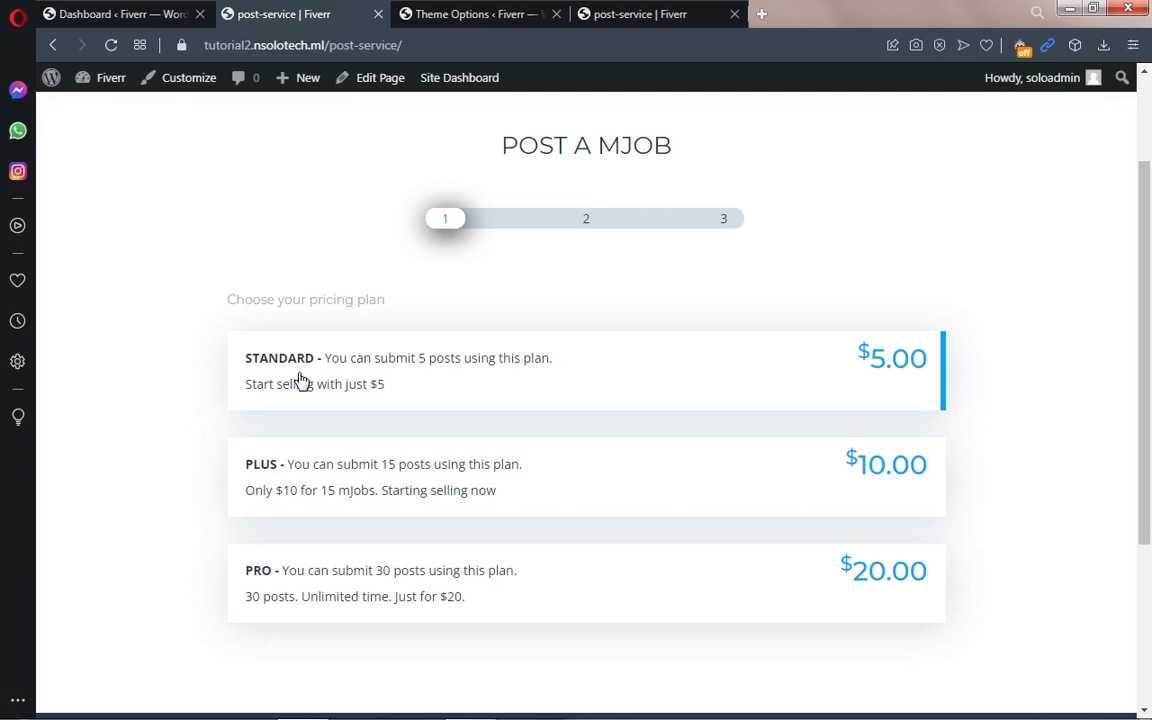
left_click(477, 15)
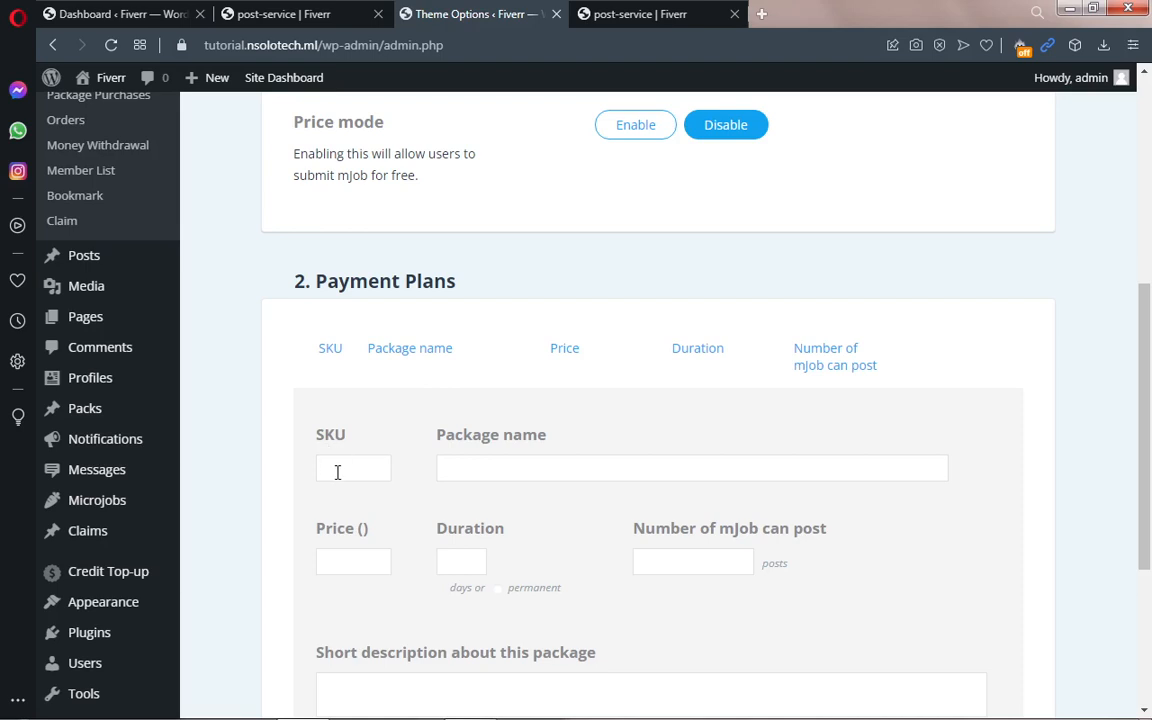
Step: Enter SKU 1, package name 'Basic' and price 10 for the new payment plan
left_click(337, 472)
type("1")
left_click(470, 470)
type("basic")
key("BackSpace")
key("BackSpace")
key("BackSpace")
key("BackSpace")
key("BackSpace")
type("Basic")
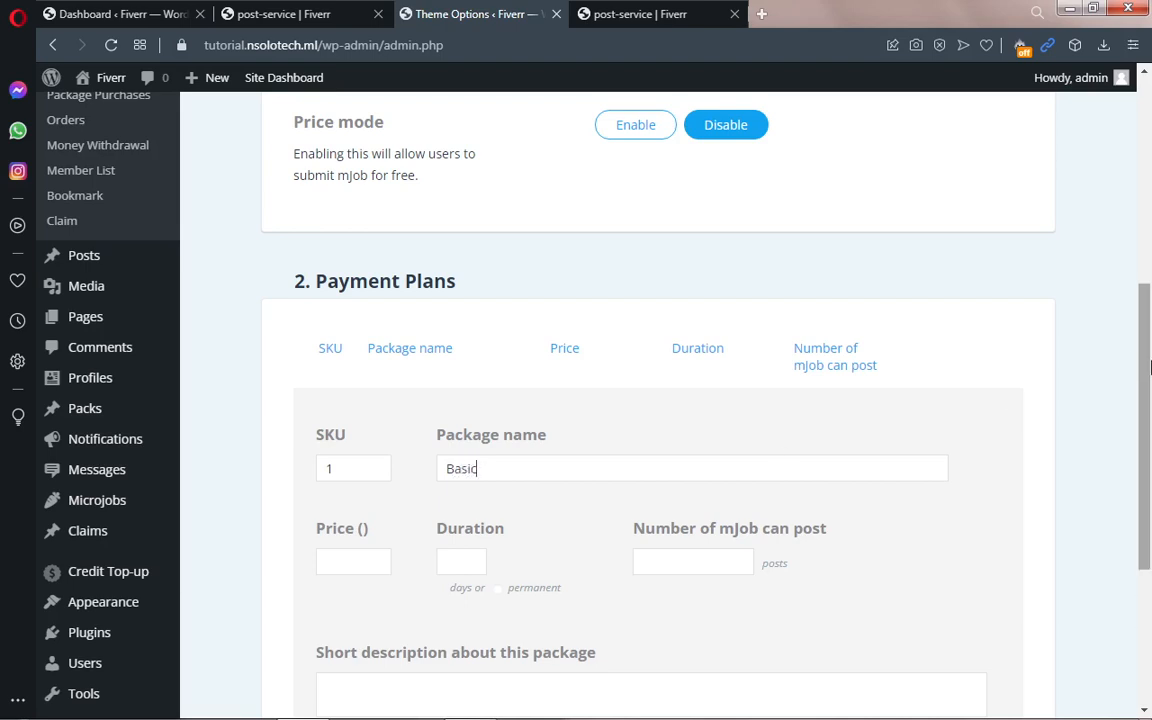
left_click_drag(1149, 371, 1151, 432)
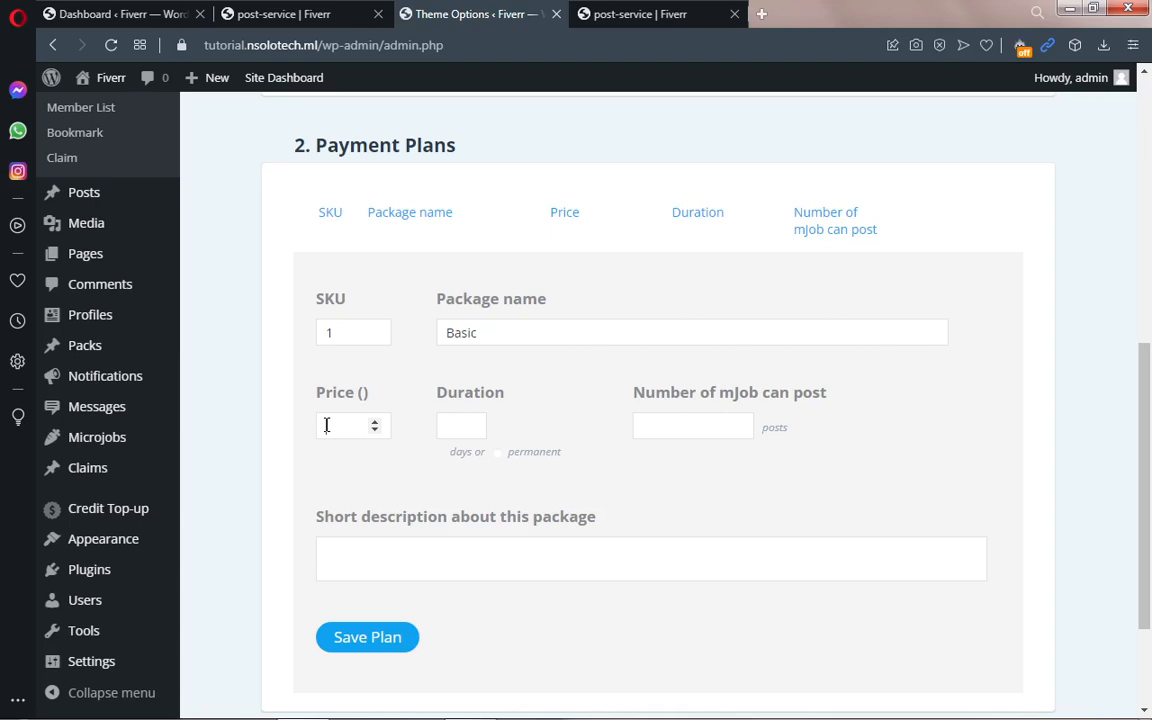
type("10")
Step: Give the Basic plan a 10 mJob post limit and a permanent duration instead of 100 days
left_click(676, 425)
type("10")
left_click(497, 454)
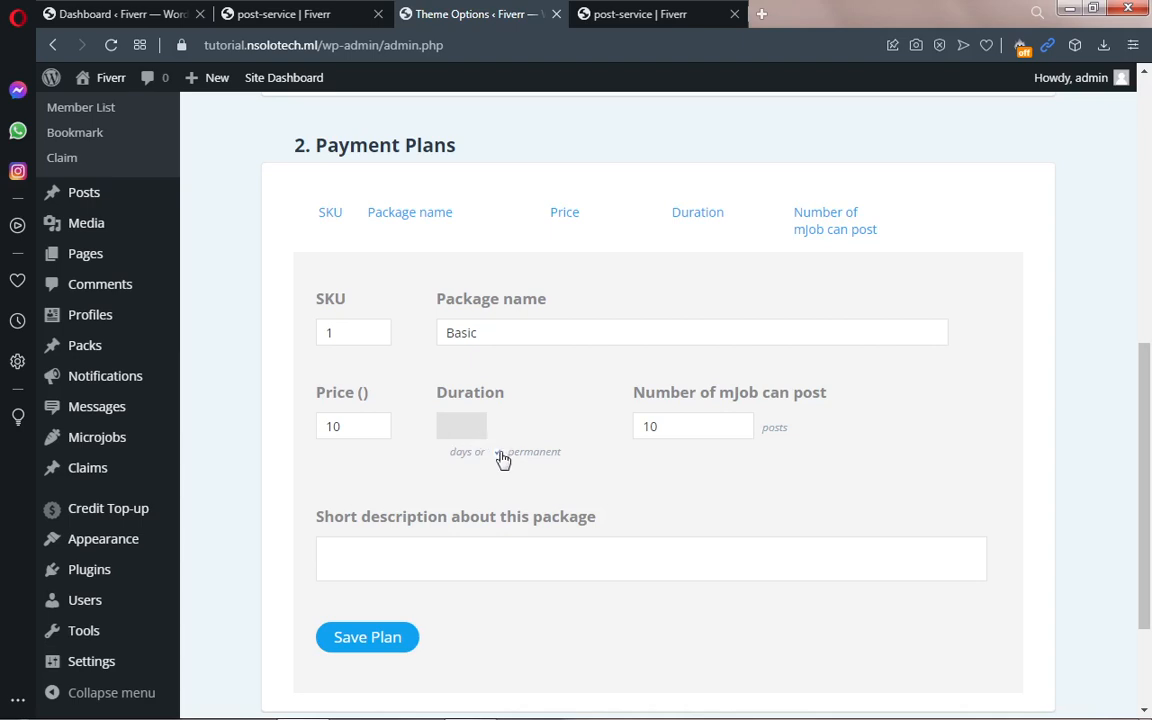
left_click(498, 453)
left_click(459, 432)
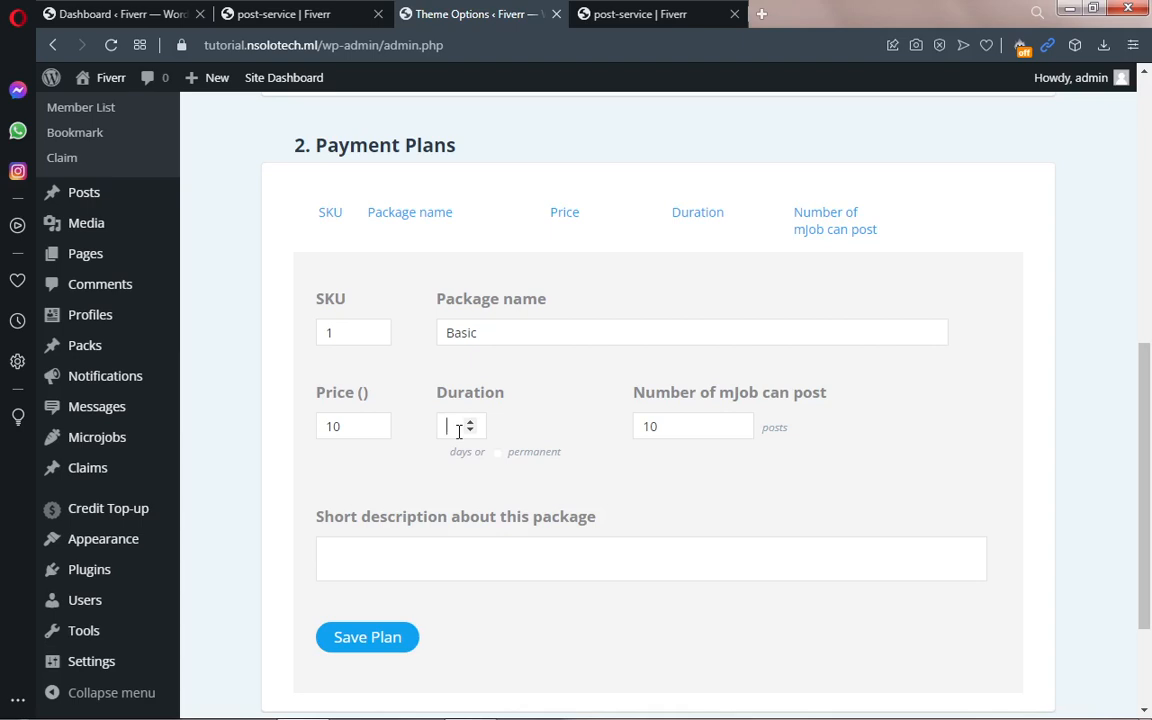
type("100")
left_click_drag(463, 431, 446, 426)
key("BackSpace")
left_click(499, 454)
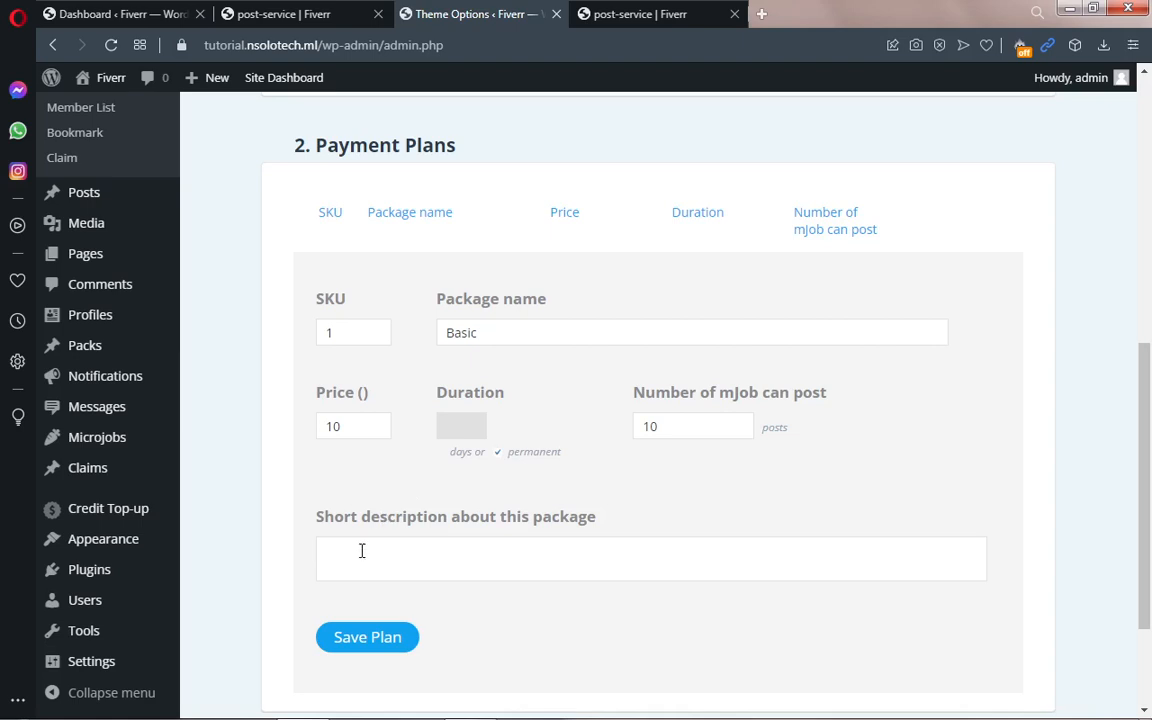
left_click(288, 14)
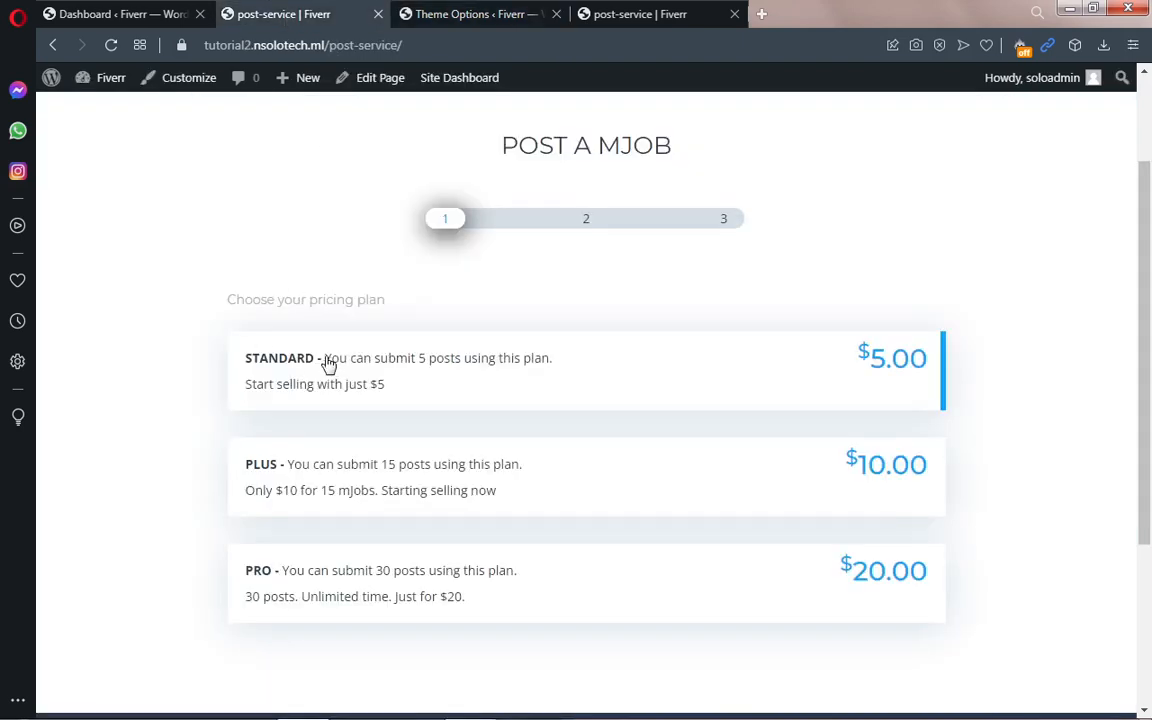
Step: Select the STANDARD plan's description text on the other site's Post a mJob page
left_click_drag(328, 364, 386, 383)
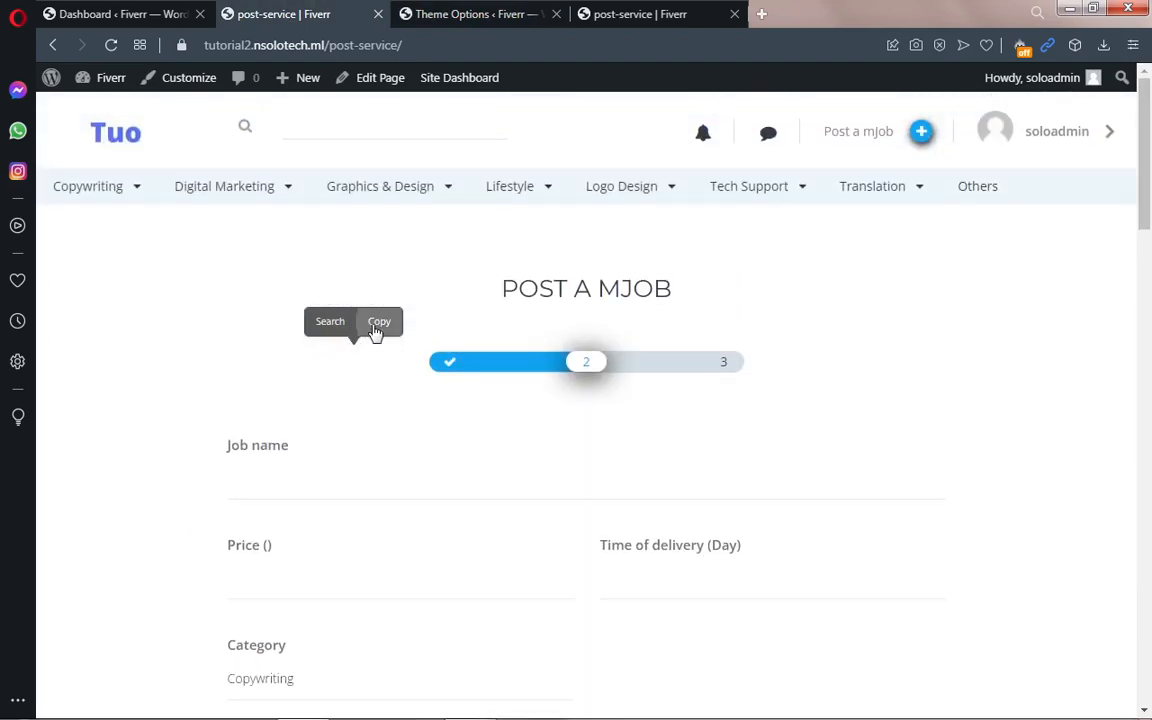
left_click(377, 324)
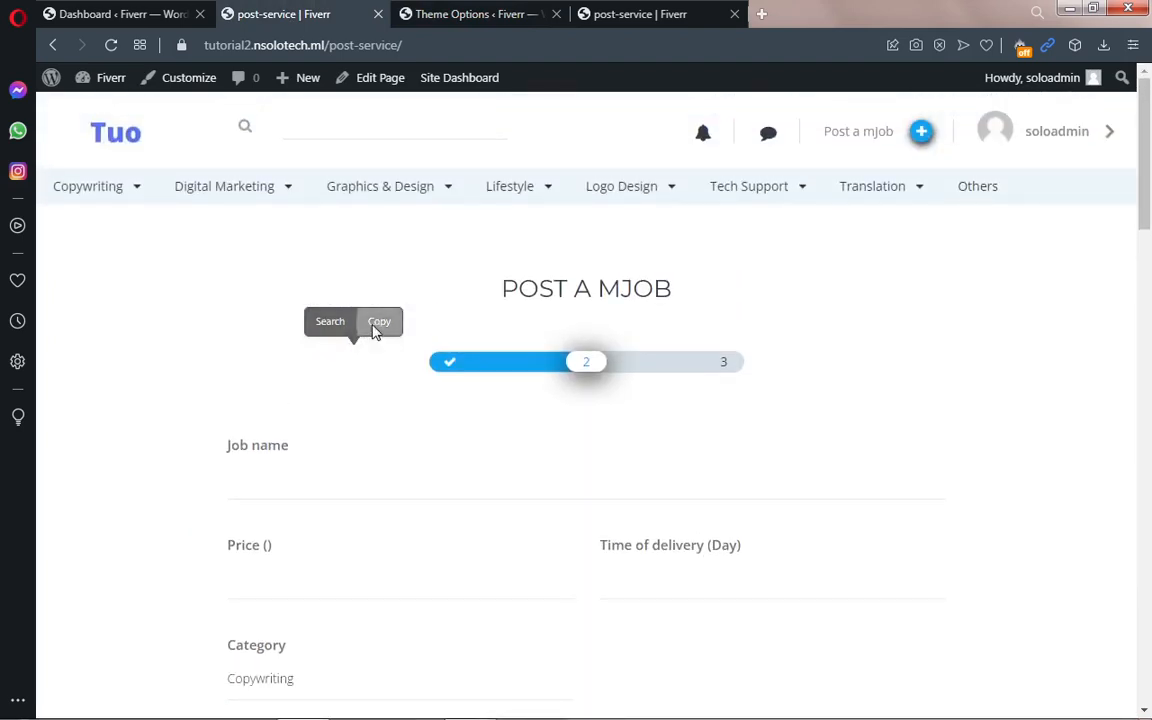
left_click(477, 16)
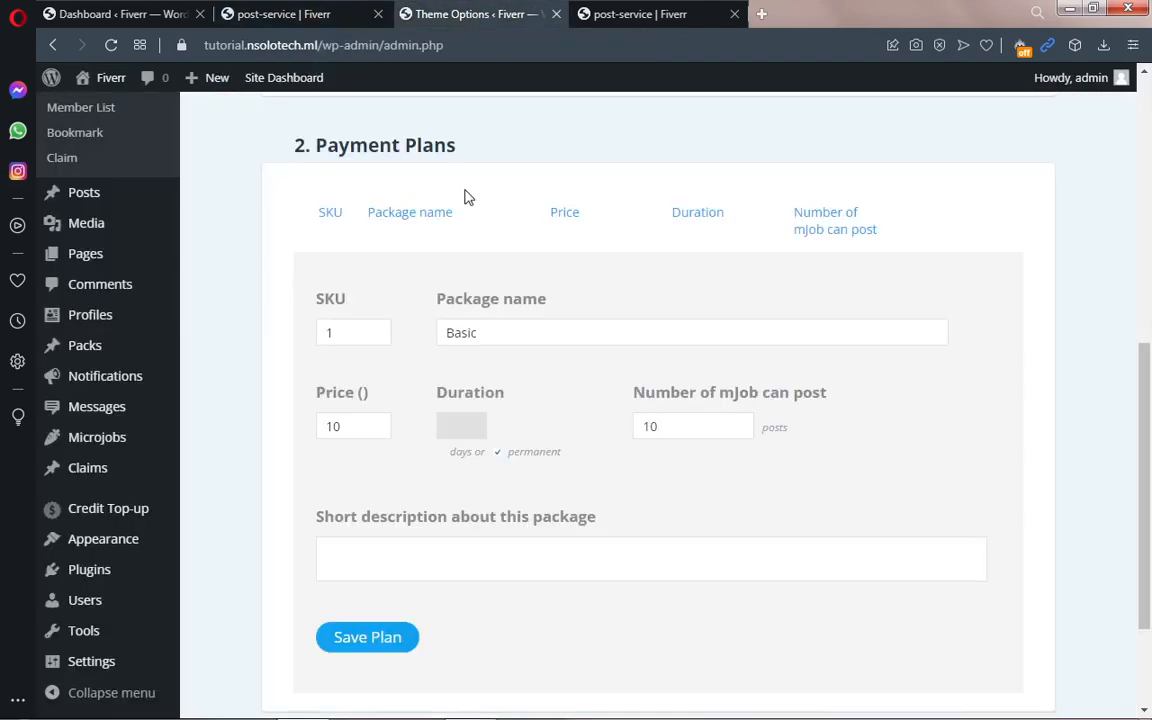
right_click(354, 561)
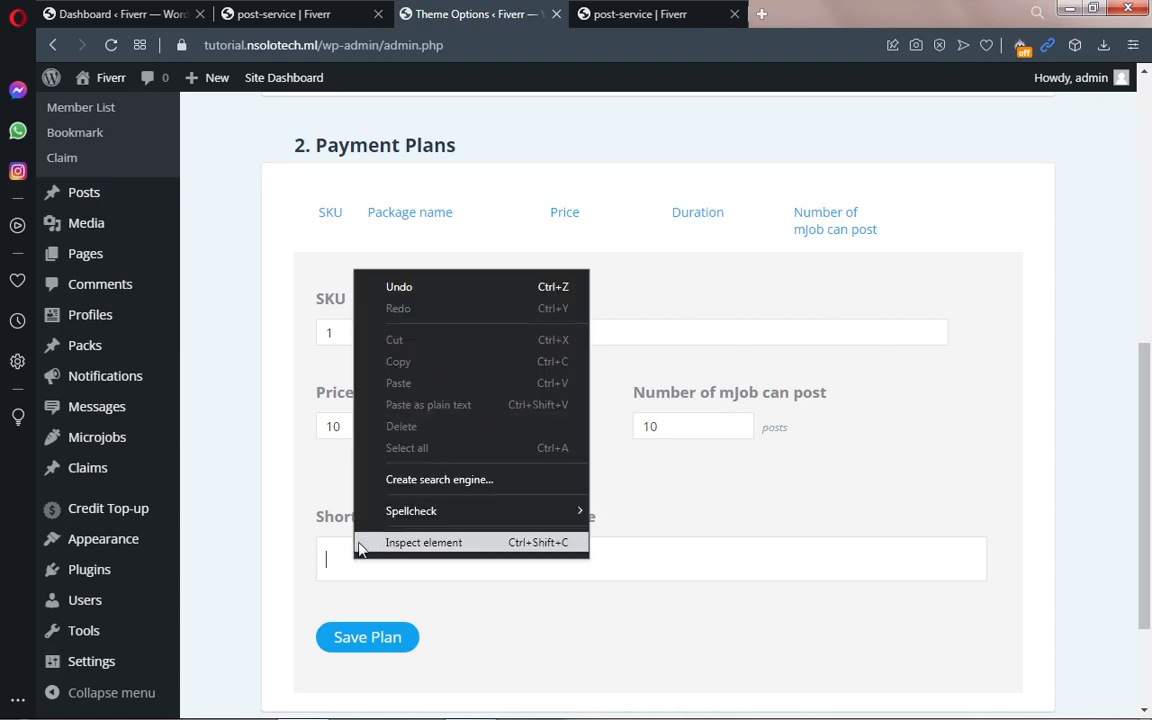
left_click(345, 569)
left_click(287, 15)
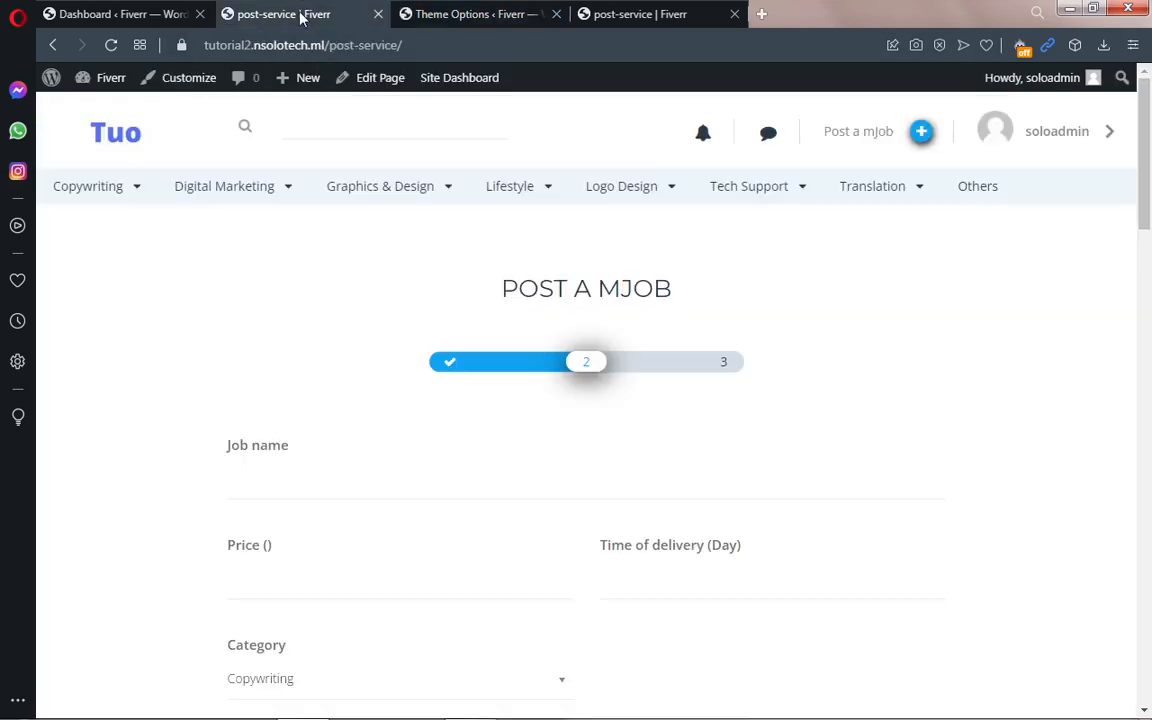
left_click(53, 45)
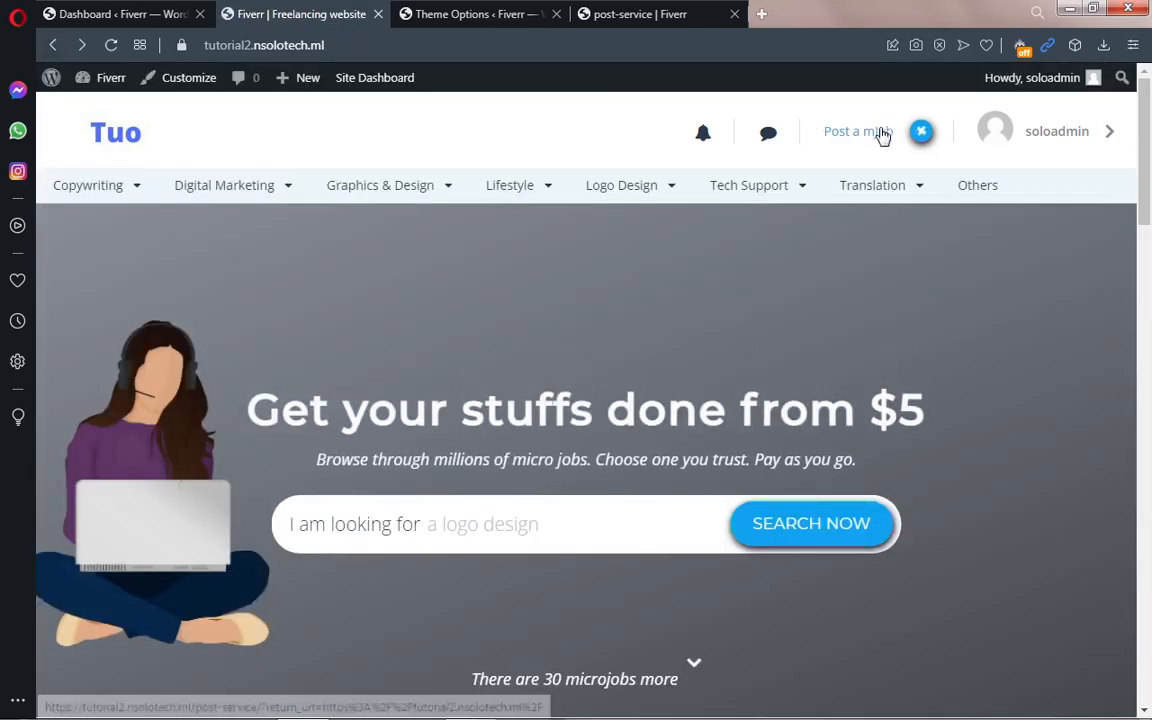
left_click(880, 137)
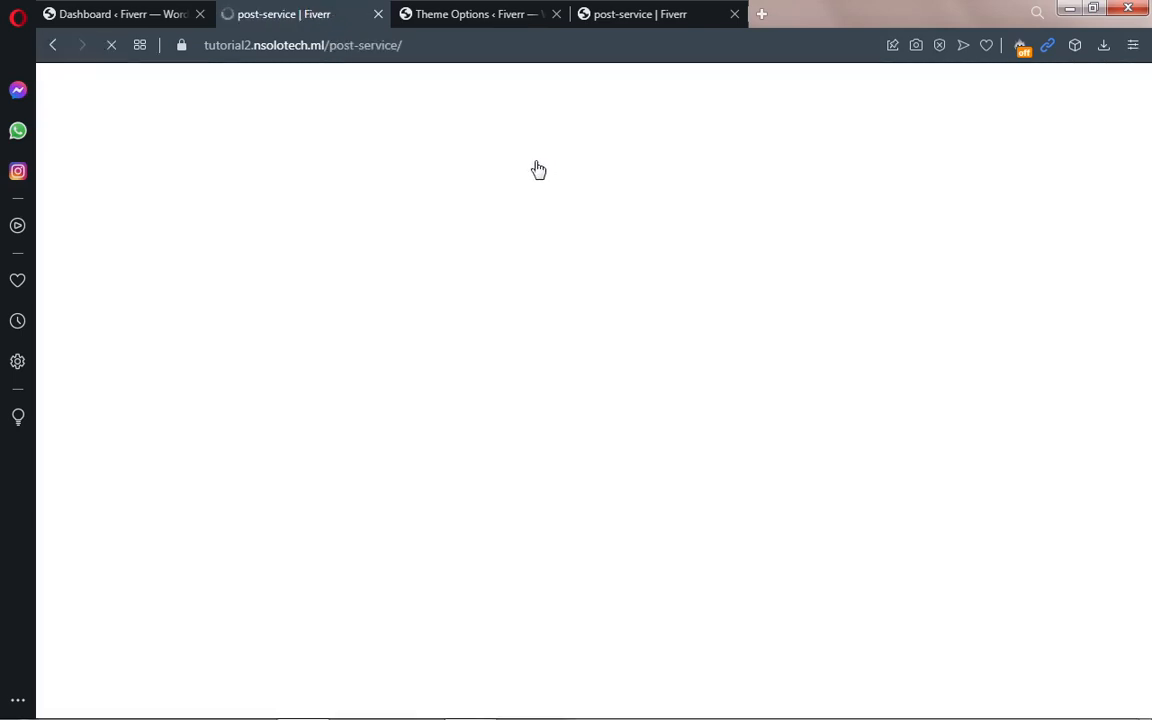
mouse_move(520, 230)
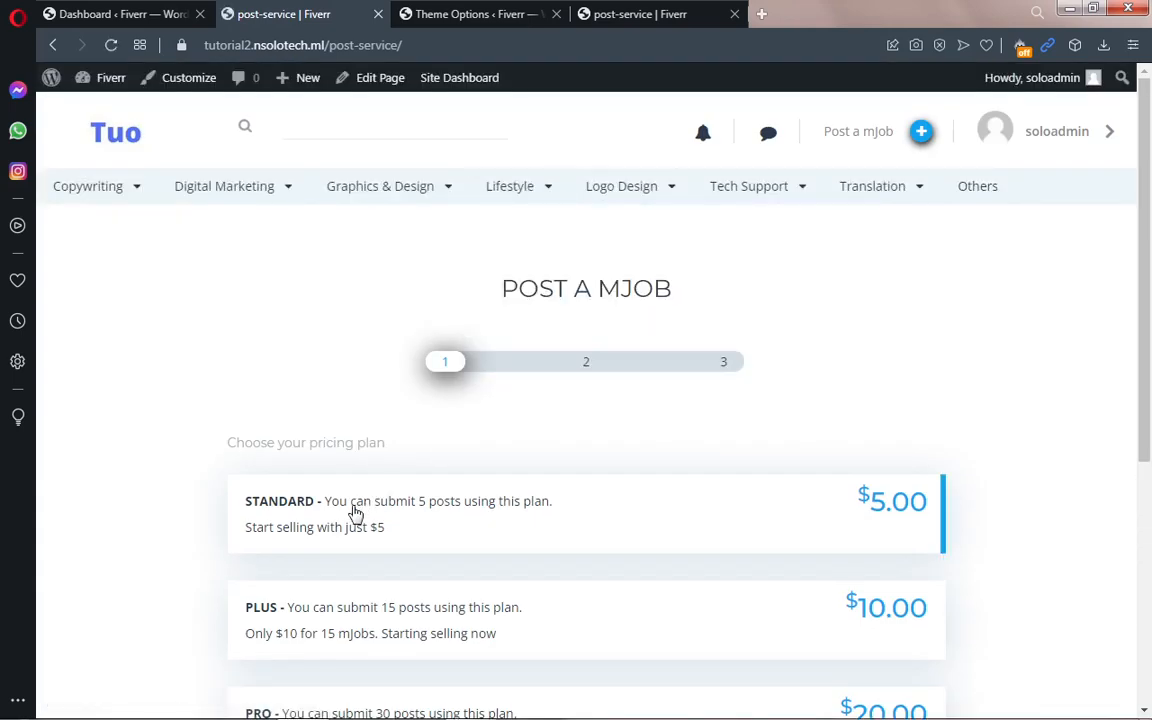
left_click_drag(325, 509, 387, 539)
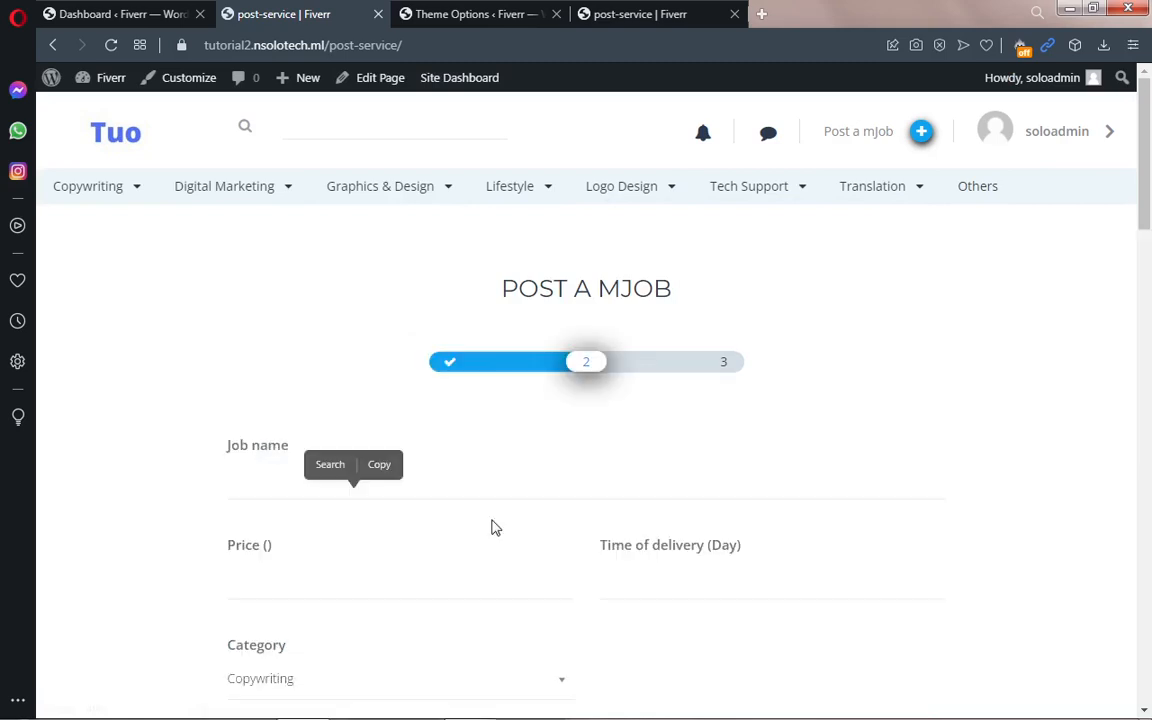
left_click_drag(1149, 195, 1130, 125)
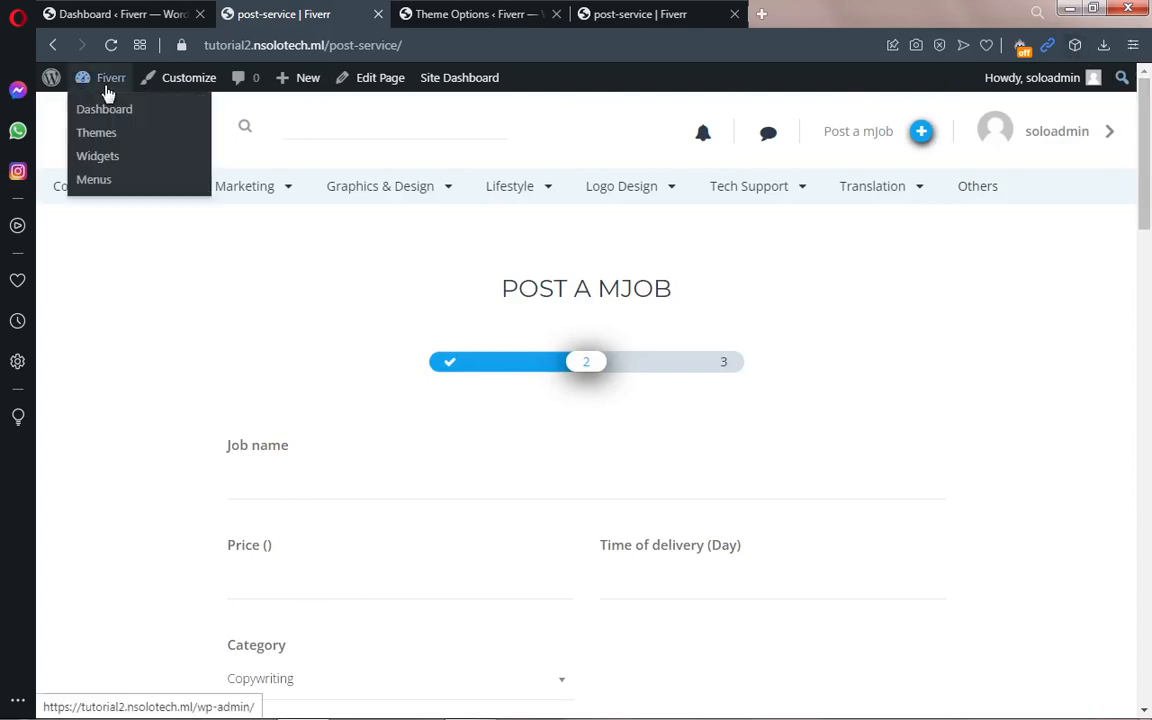
Step: Open the Standard plan under Theme Options > Payment Type and copy its whole short description
left_click(105, 110)
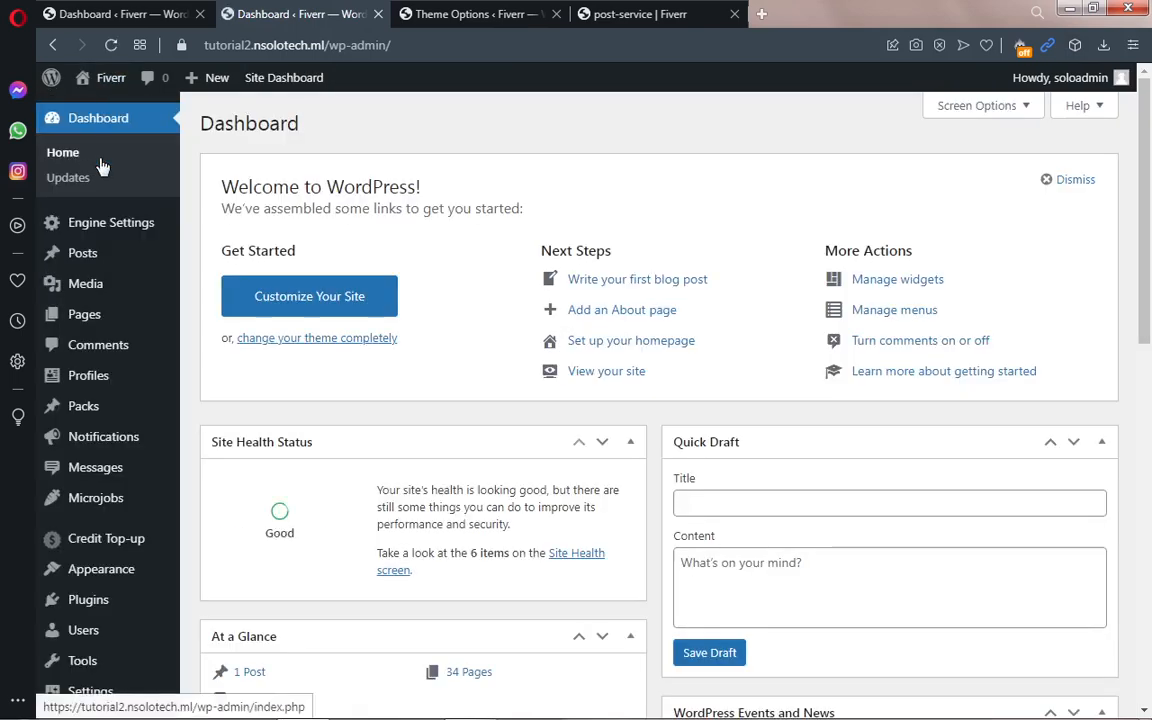
mouse_move(85, 223)
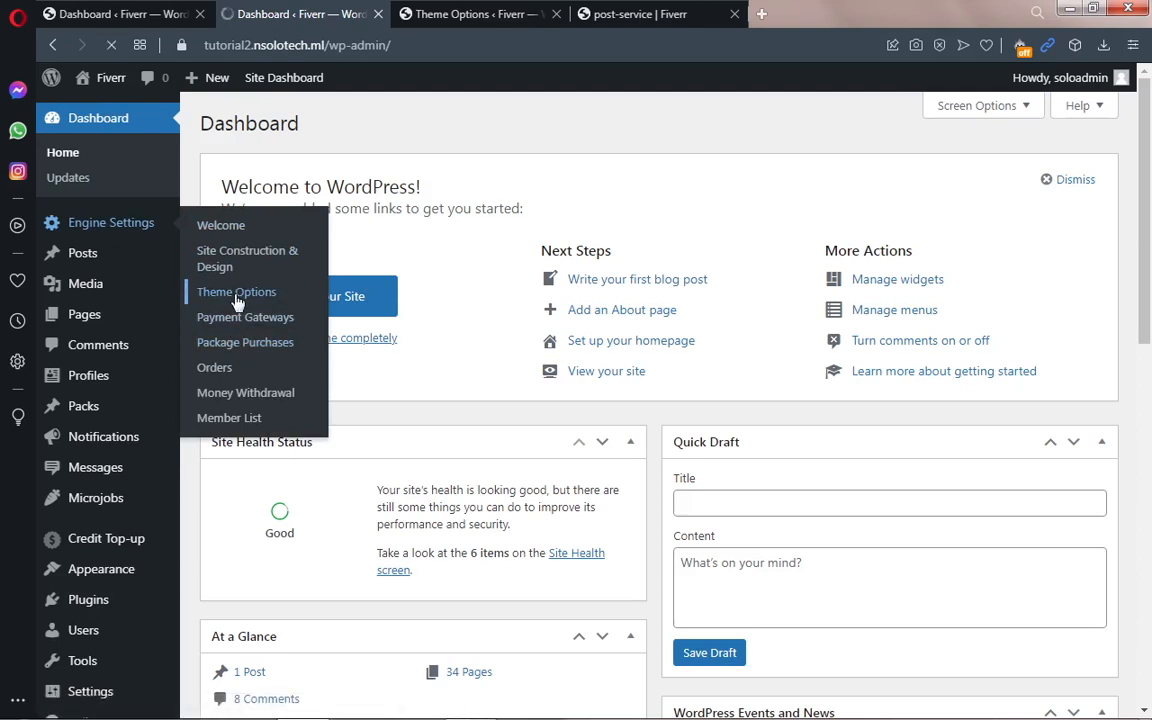
left_click(237, 292)
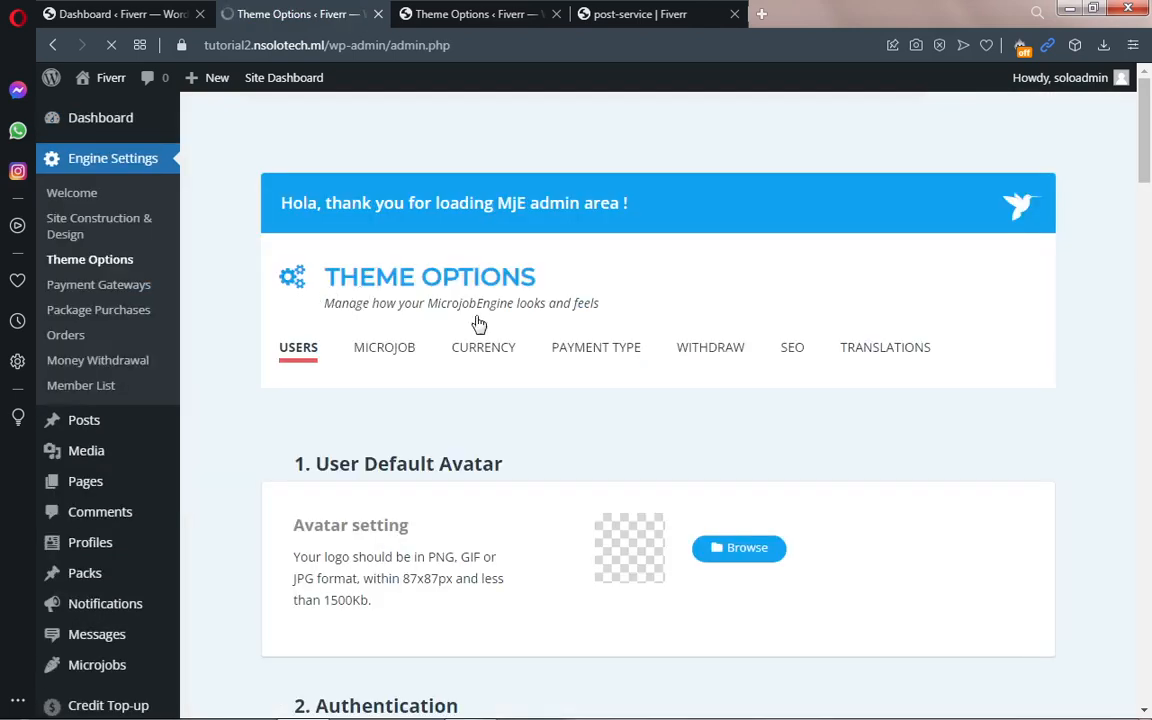
left_click(617, 358)
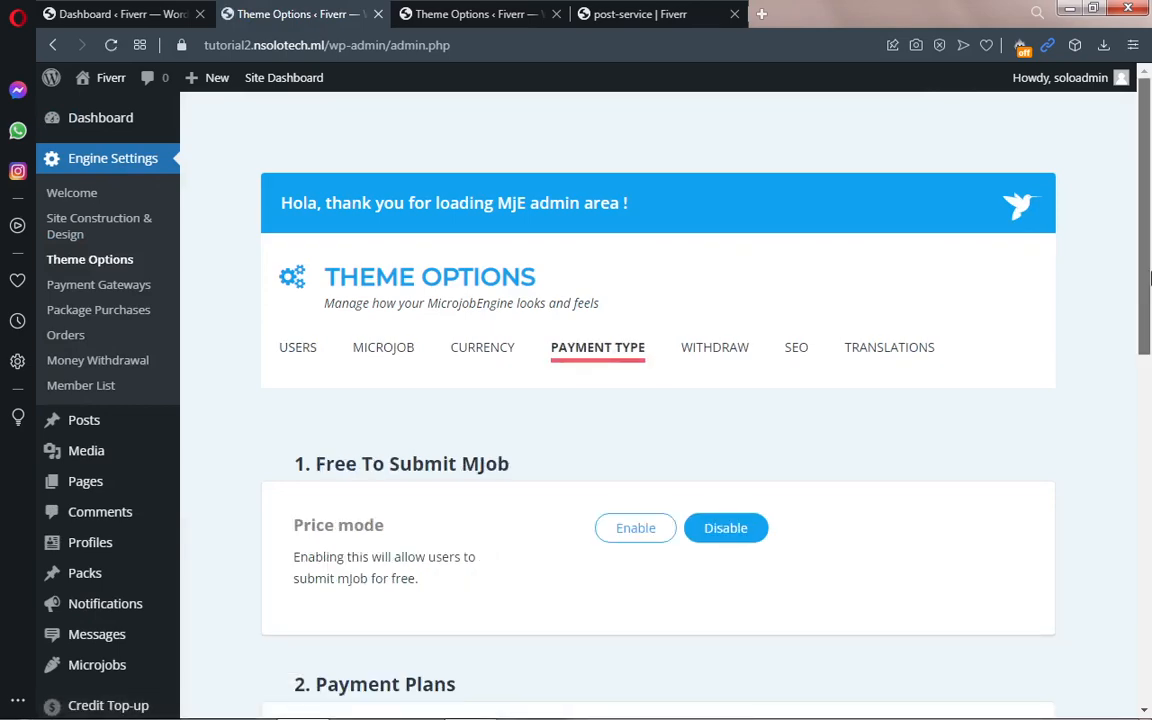
scroll(987, 424, "down", 4)
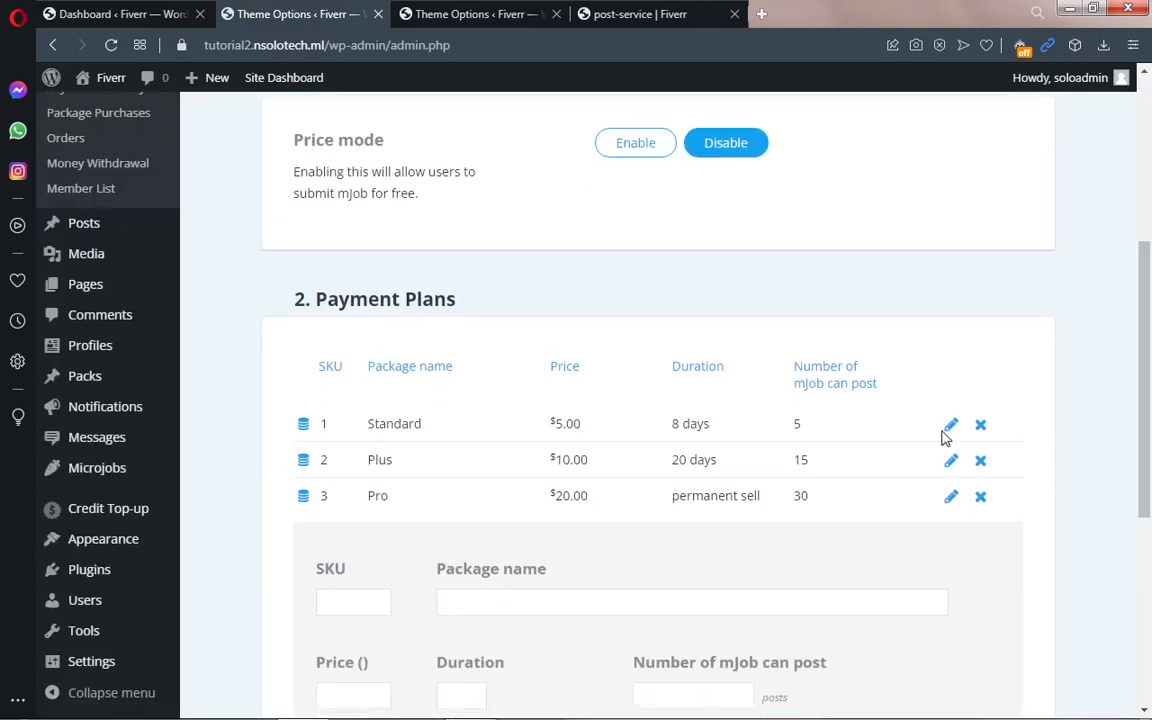
left_click(951, 426)
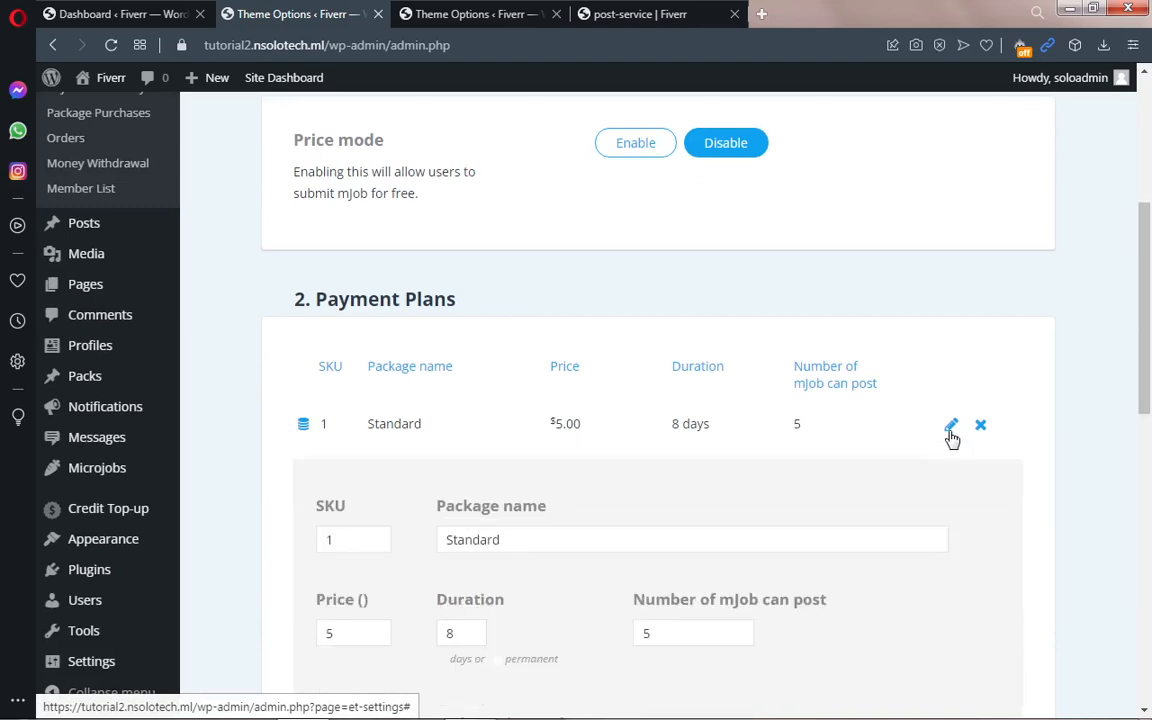
left_click_drag(1146, 380, 1147, 486)
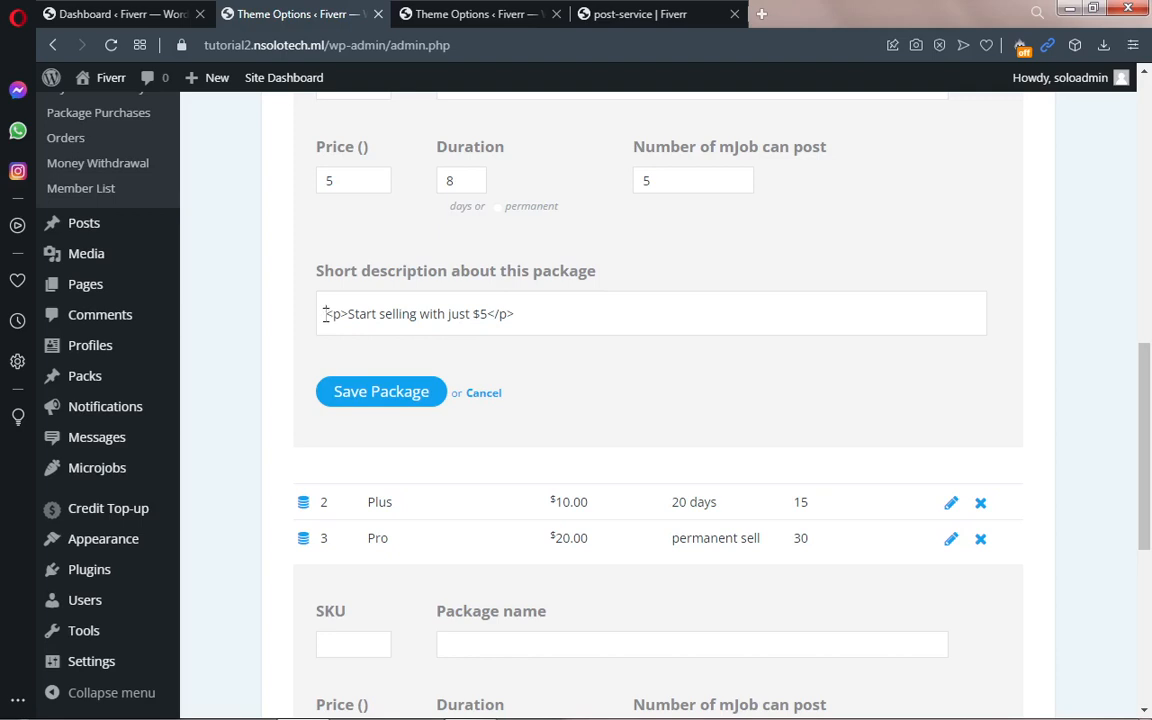
left_click_drag(326, 314, 522, 319)
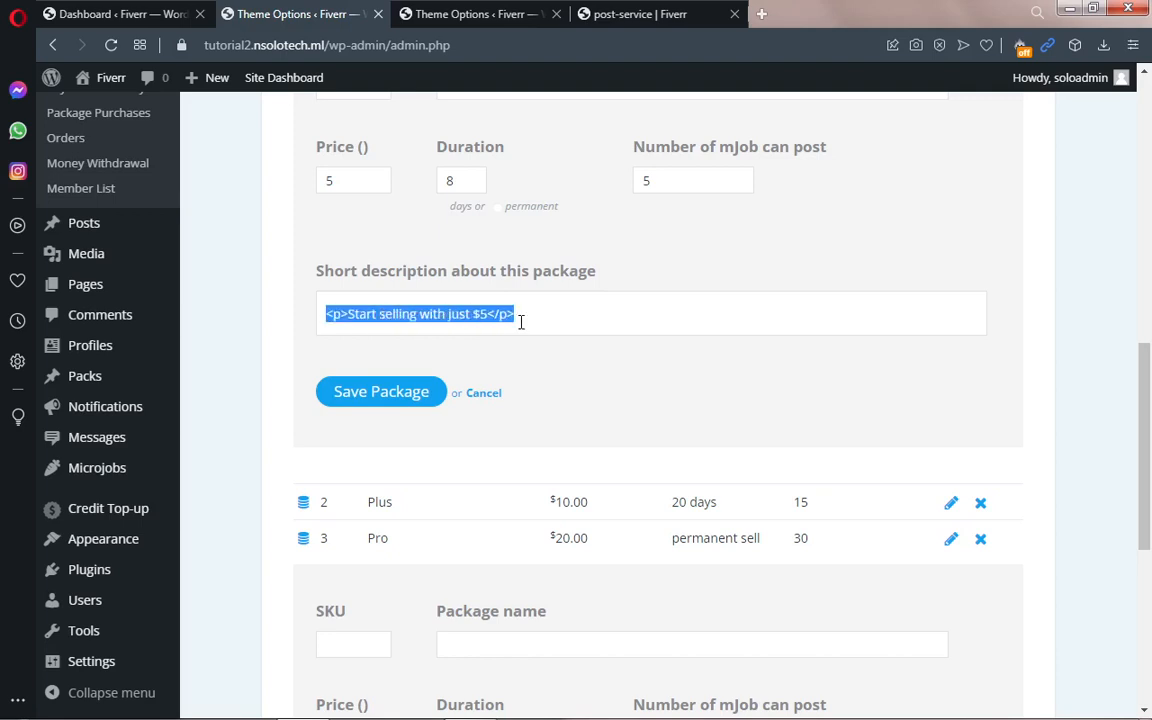
right_click(428, 318)
left_click(445, 352)
Step: Paste the copied description into the Basic plan and change its $5 to $10
left_click(490, 13)
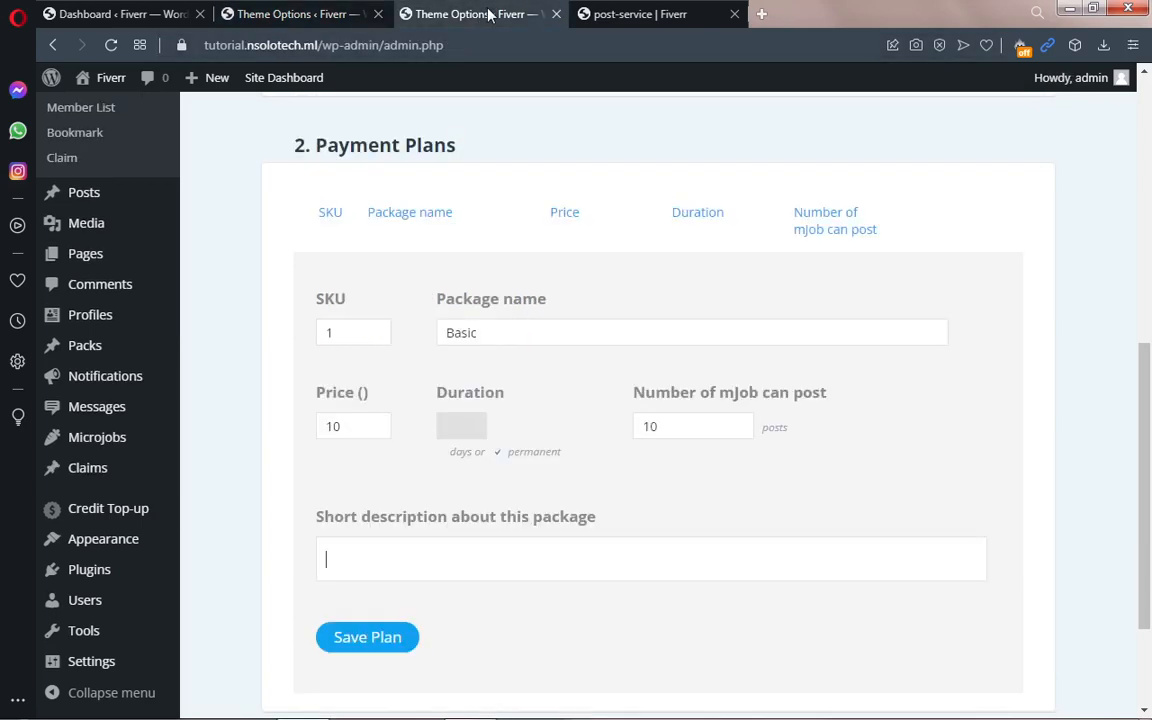
left_click(349, 560)
key("ctrl+v")
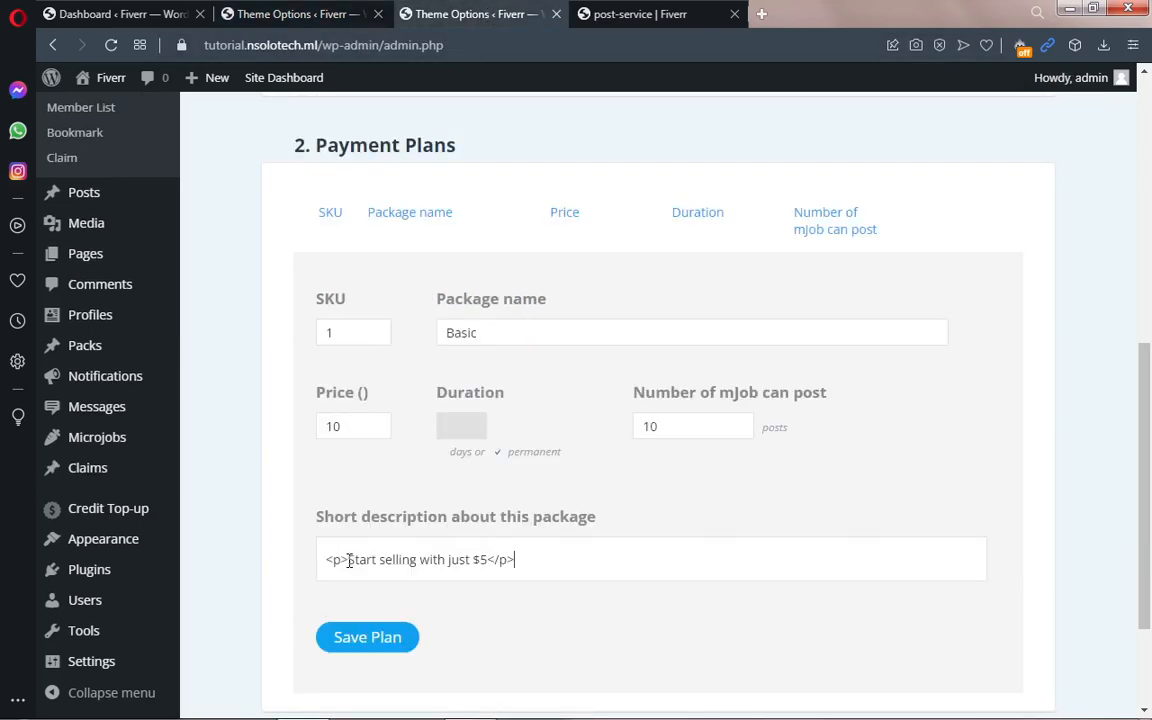
left_click(488, 560)
key("BackSpace")
type("10")
Step: Check the description's <p> tags and save the Basic plan
left_click(348, 558)
left_click_drag(348, 558, 326, 558)
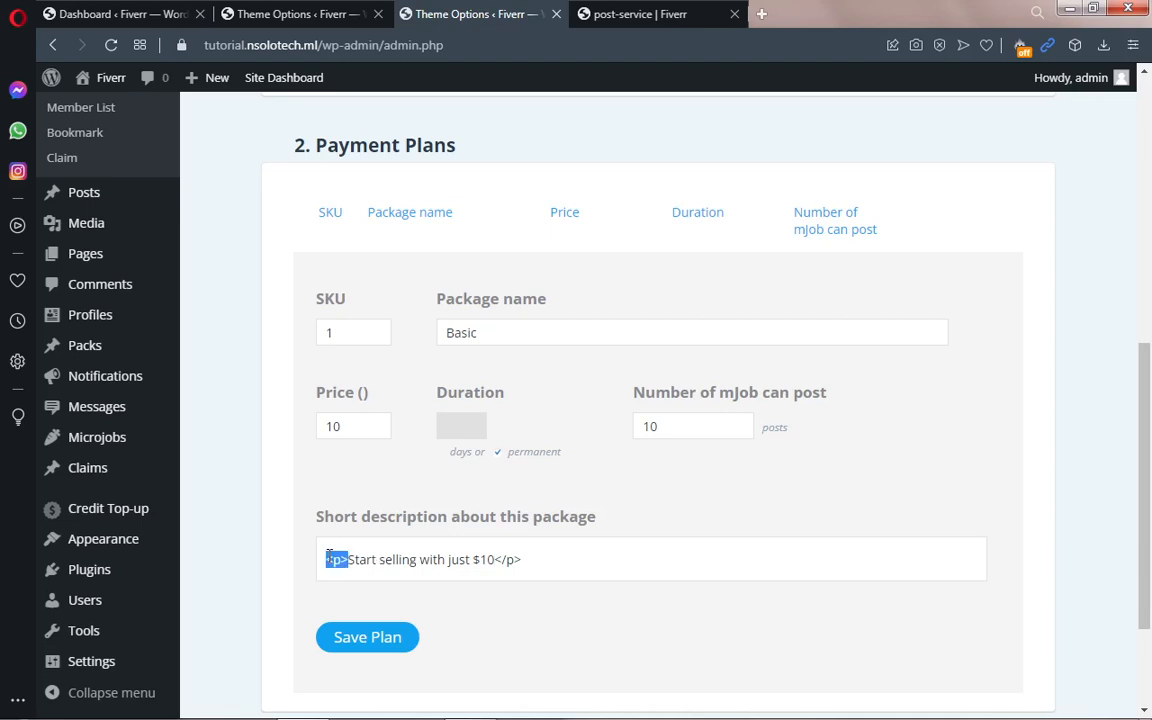
left_click(525, 560)
left_click_drag(499, 559, 522, 559)
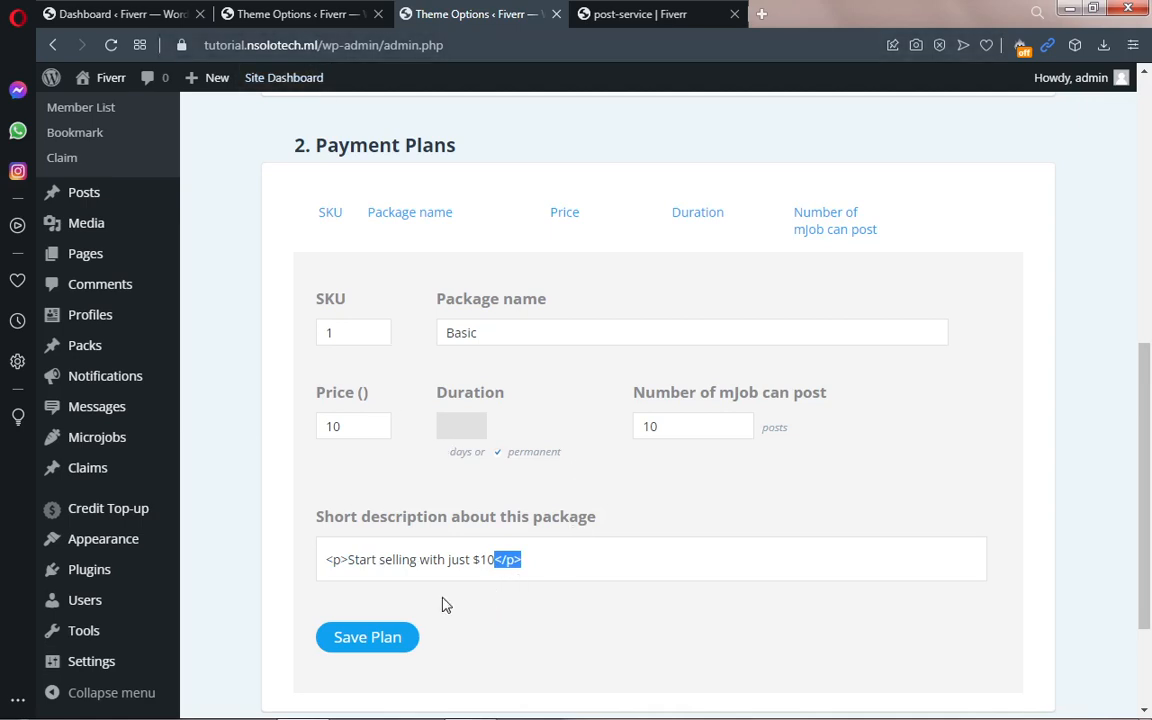
left_click(349, 639)
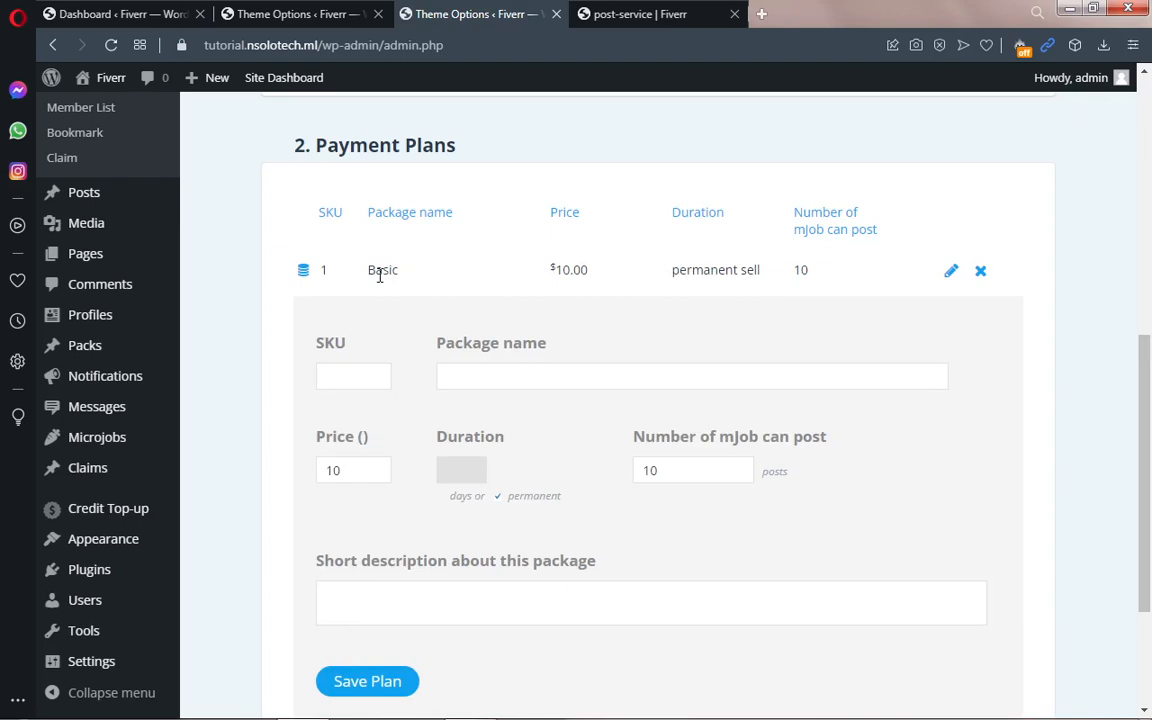
left_click(614, 13)
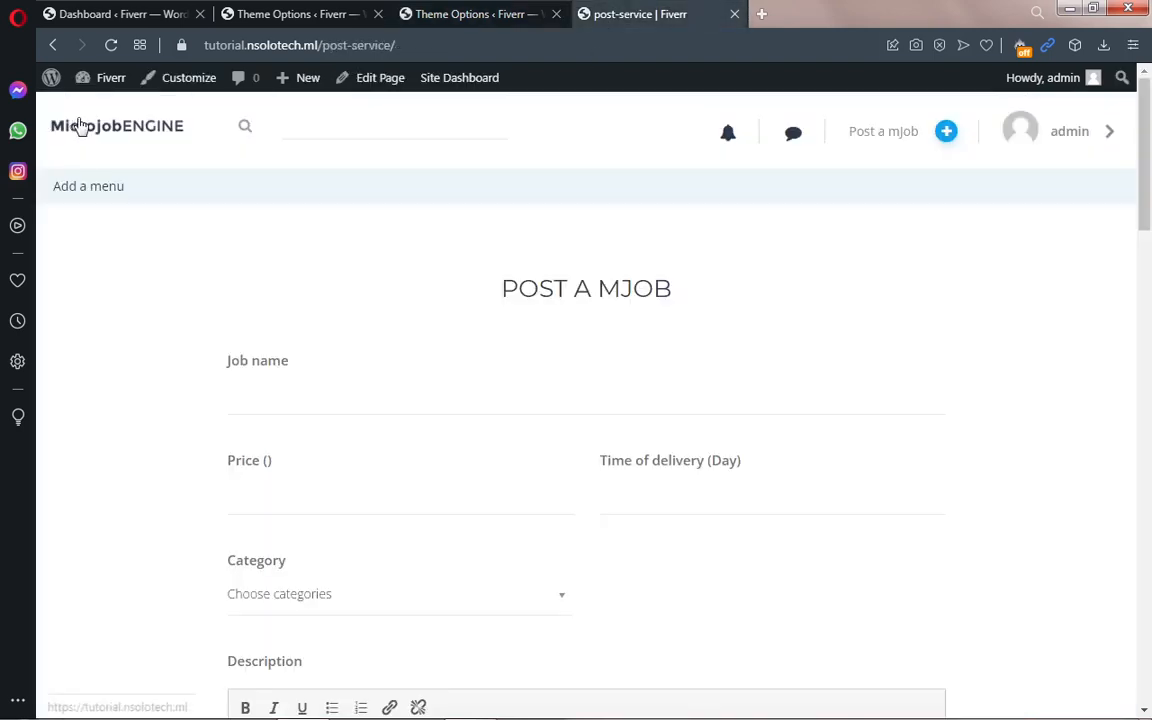
Step: Check that the site's Post a mJob page now offers the Basic $10.00 plan
mouse_move(72, 78)
left_click(55, 46)
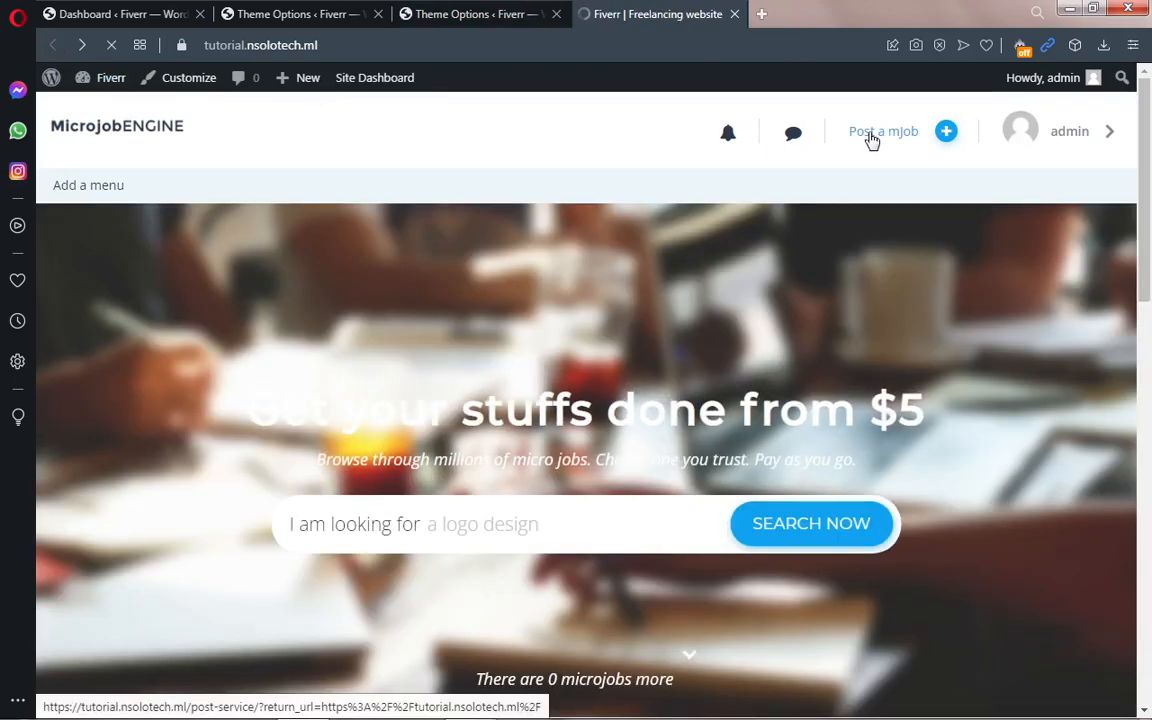
left_click(870, 140)
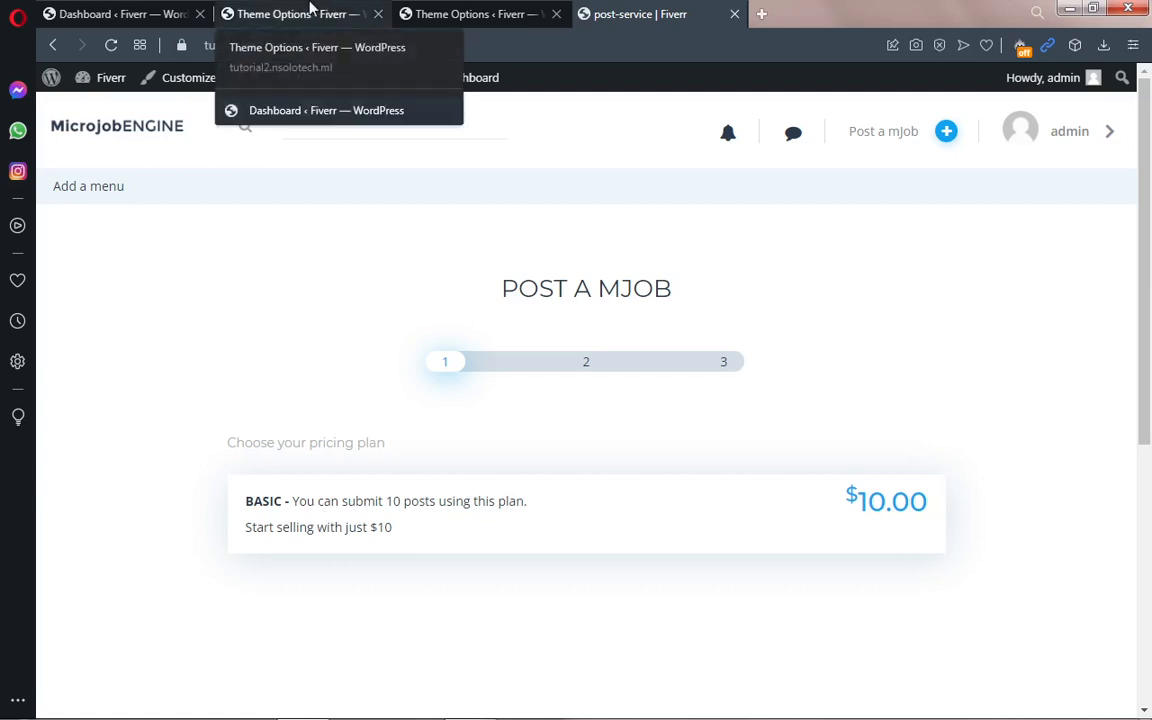
left_click(458, 14)
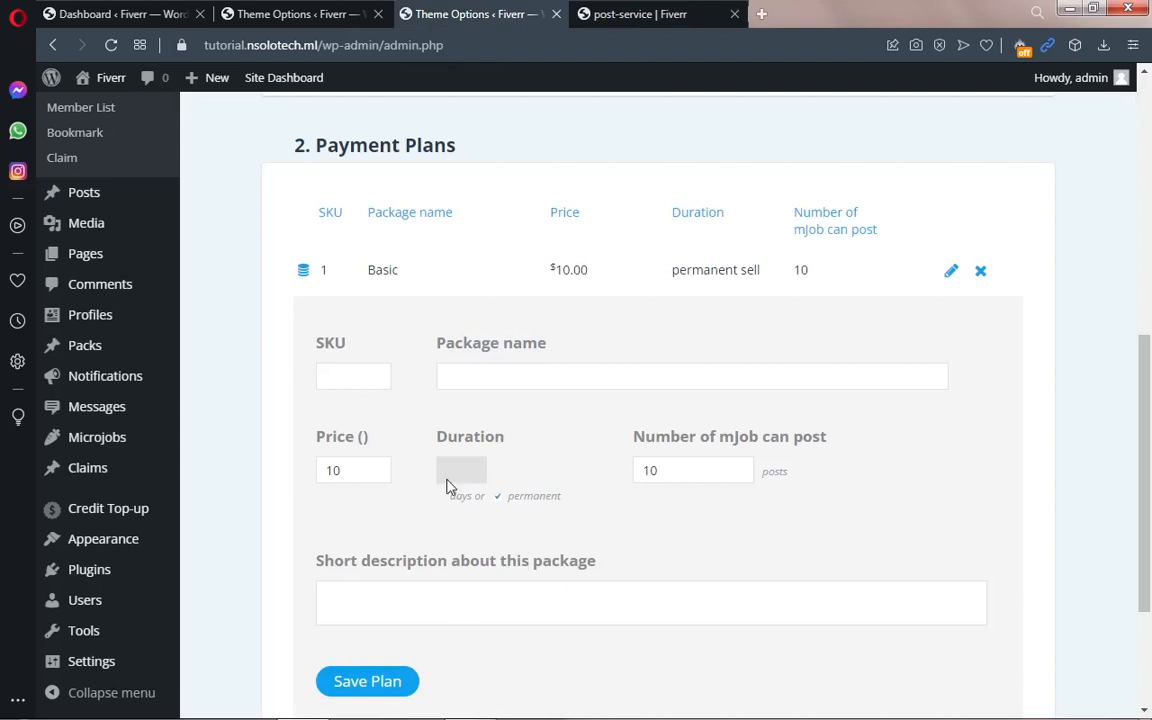
Step: Fill in a new plan with SKU 2, package name 'Standard', price 20 and 20 mJob posts
left_click(362, 380)
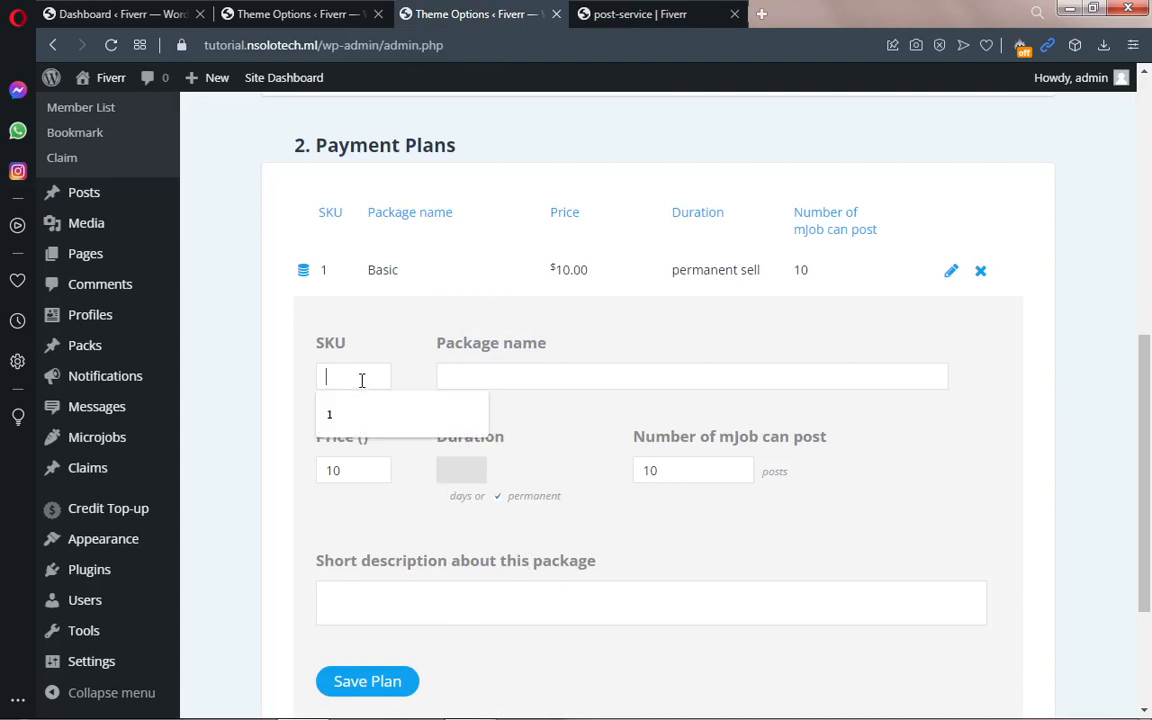
type("2")
left_click(462, 374)
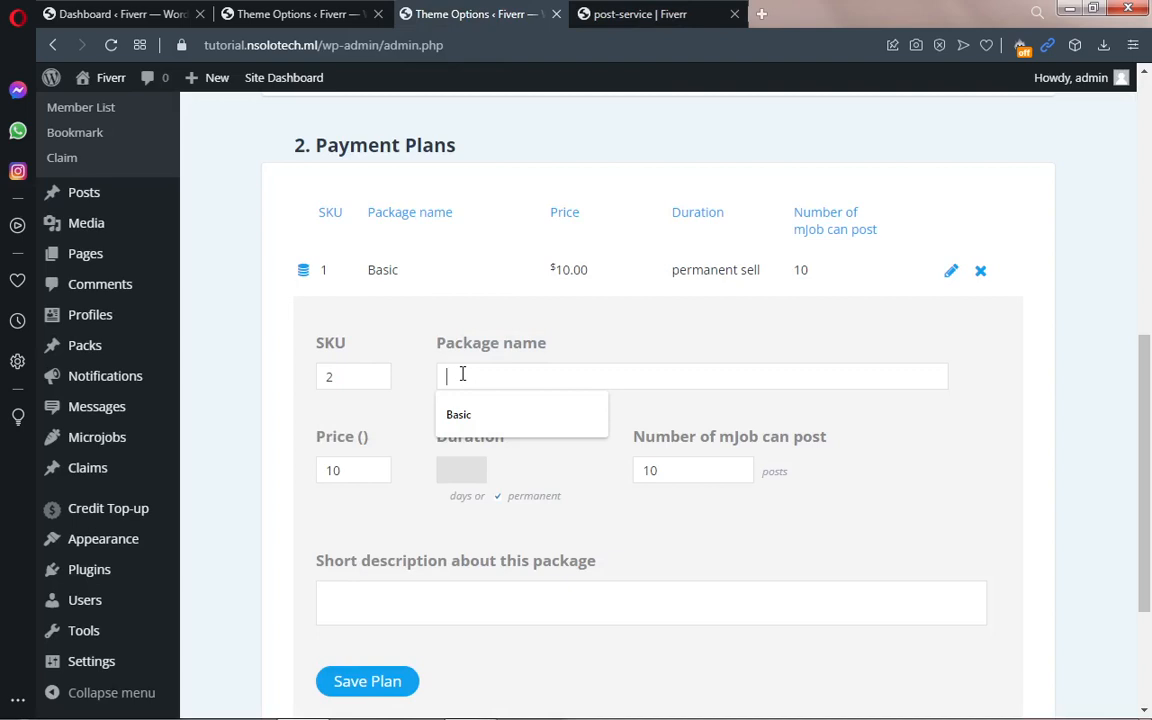
type("S")
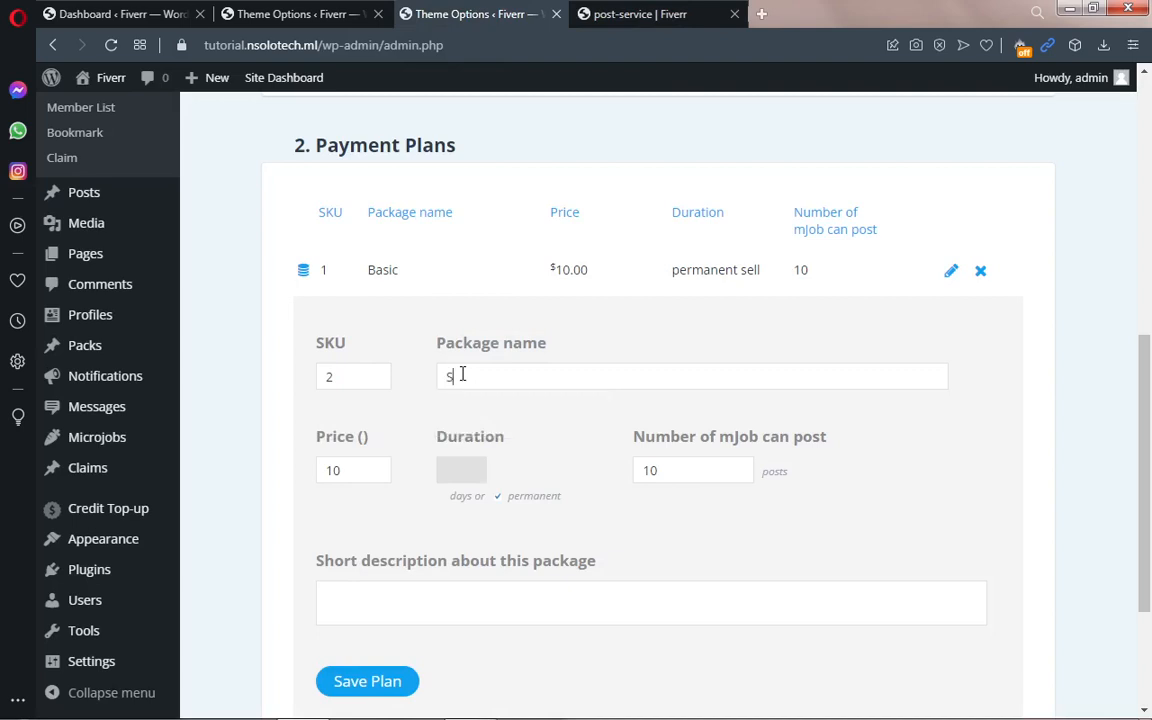
type("tandard")
double_click(355, 469)
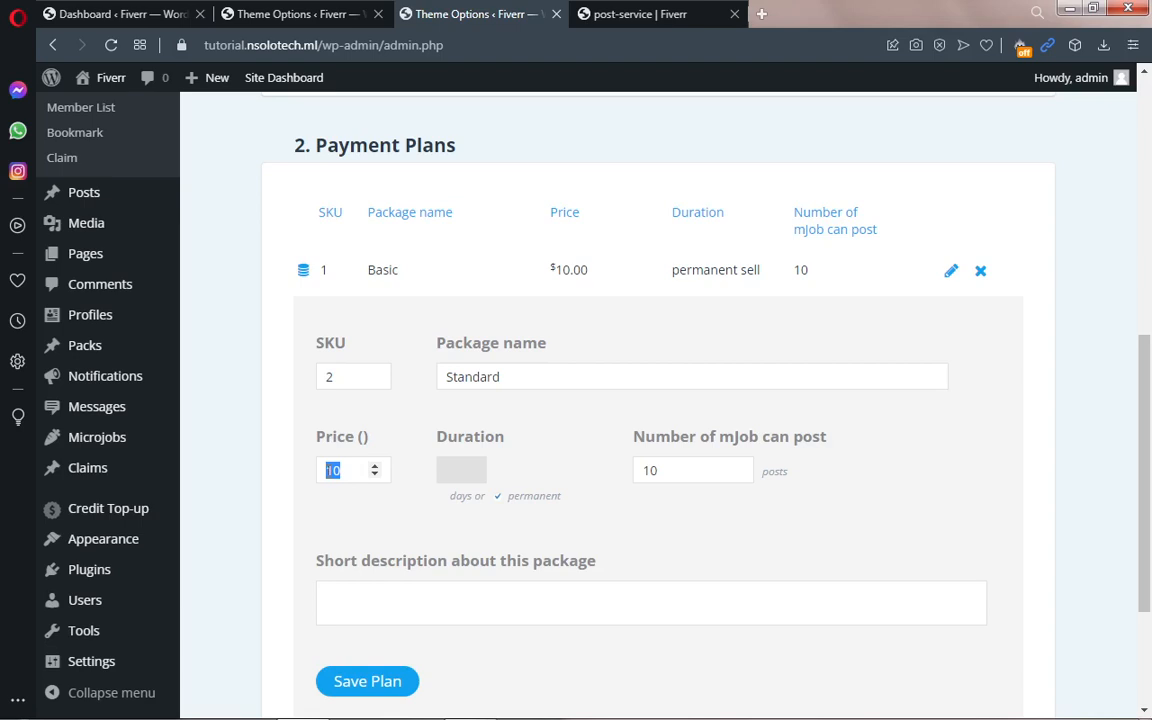
type("20")
left_click_drag(667, 470, 632, 479)
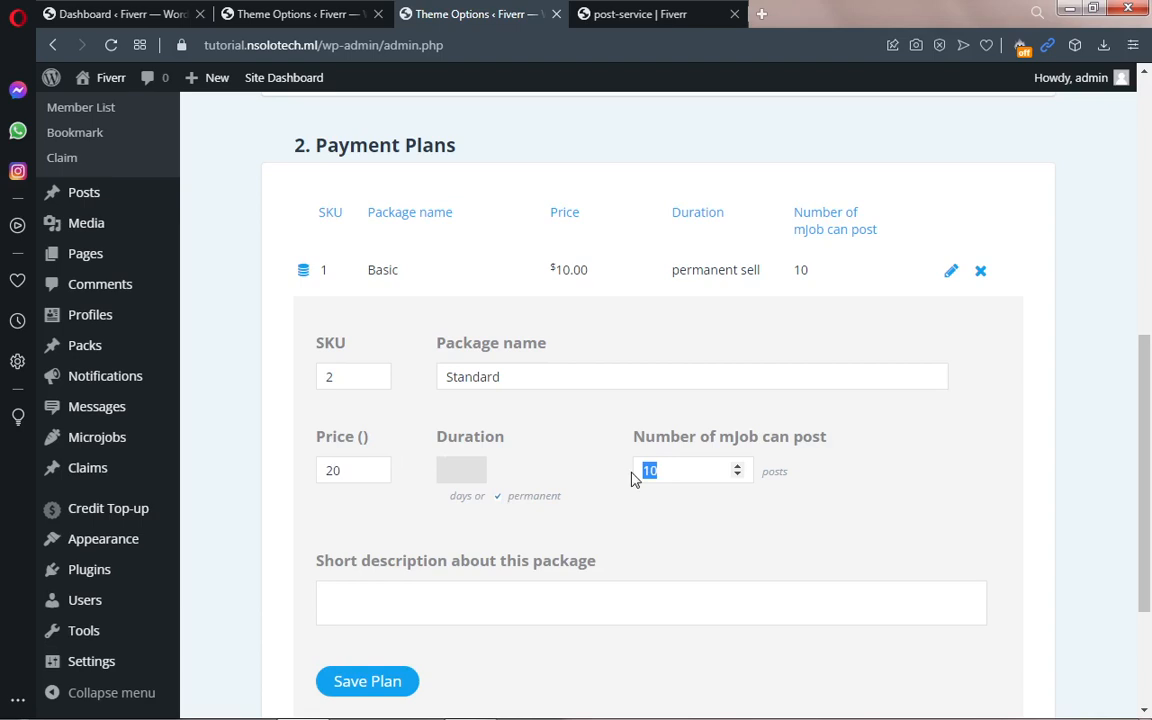
type("20")
Step: Paste the description, change $5 to $20, and save the Standard plan
left_click(396, 595)
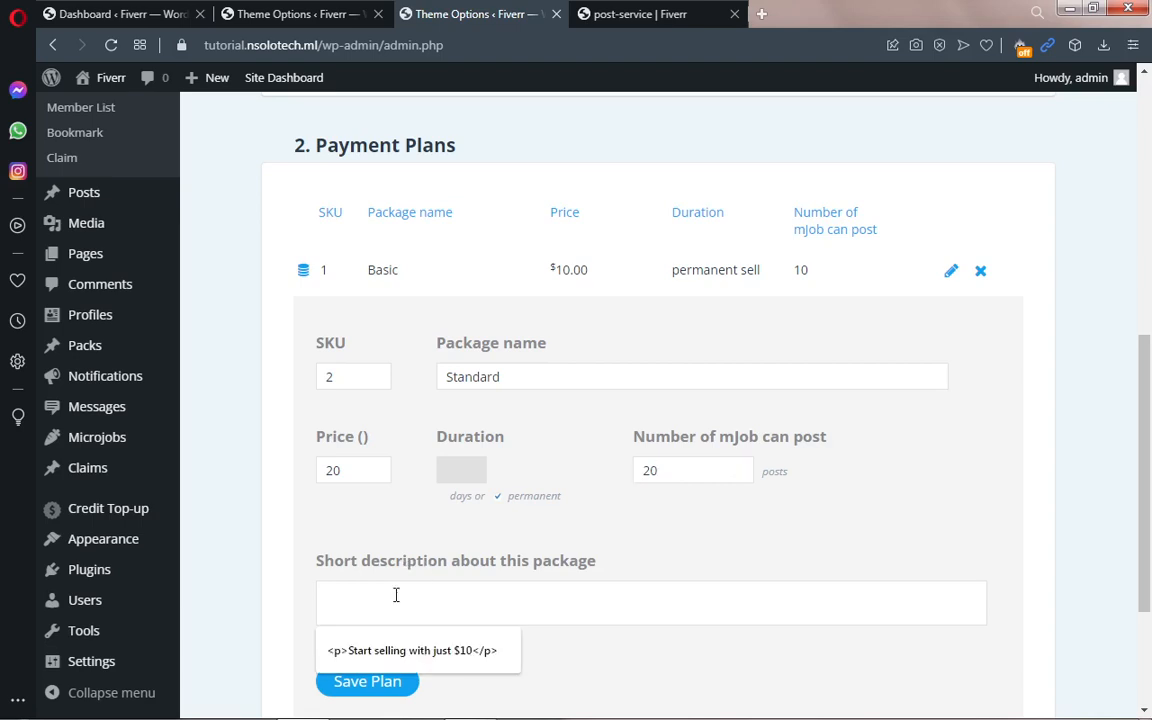
key("ctrl+v")
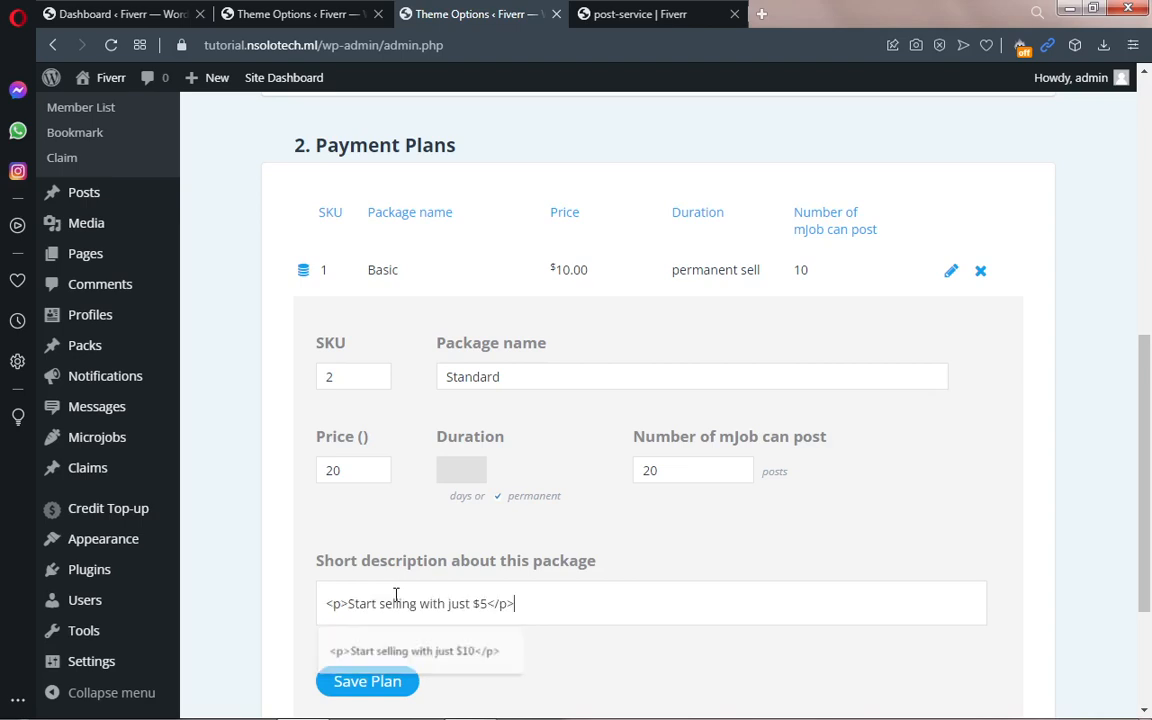
left_click(485, 604)
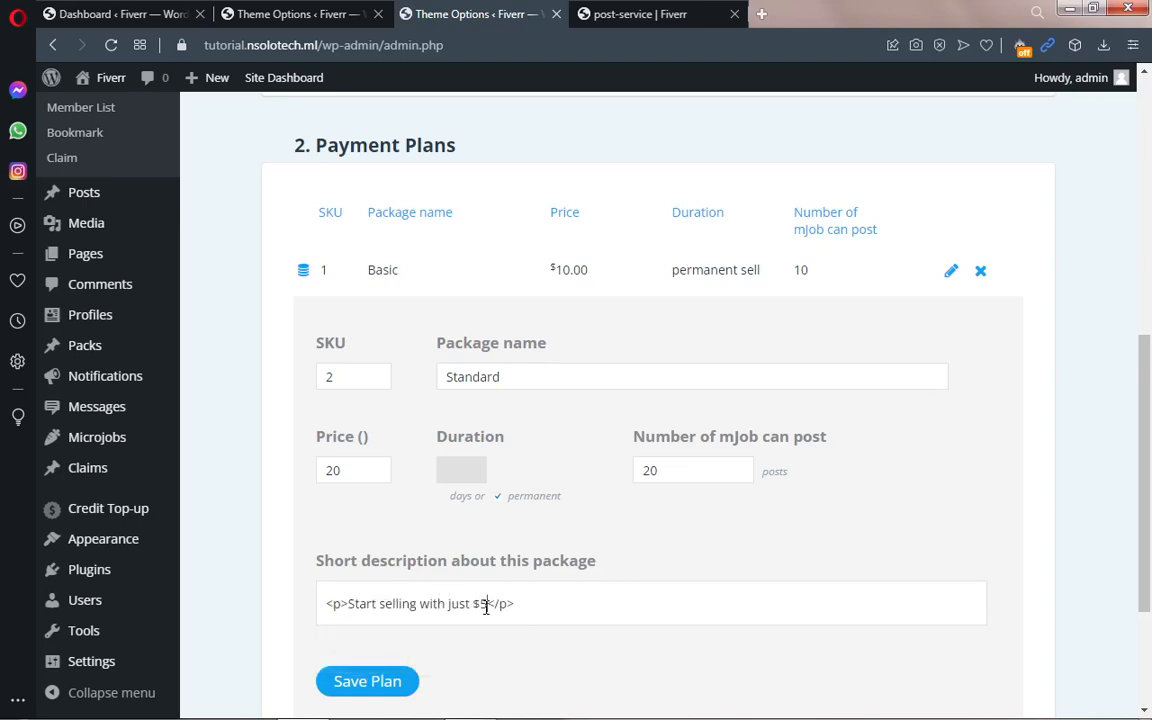
key("BackSpace")
type("20")
left_click(367, 686)
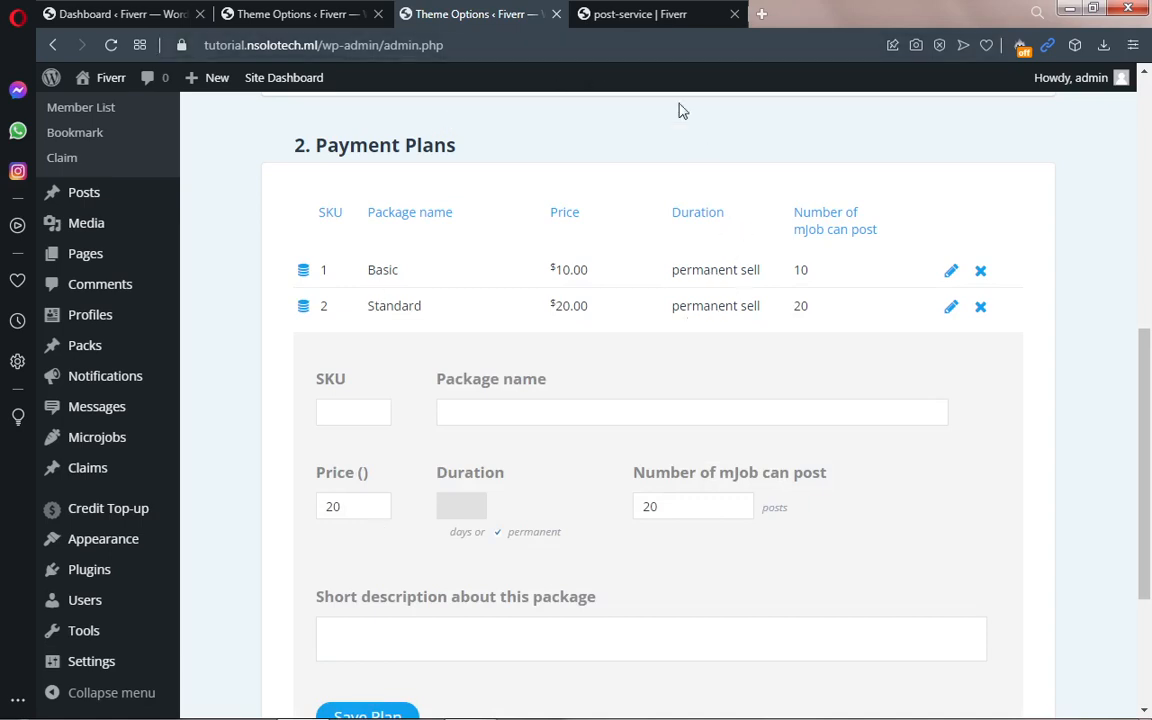
Step: Reload the Post a mJob page to reveal the new STANDARD $20.00 plan below Basic
left_click(640, 14)
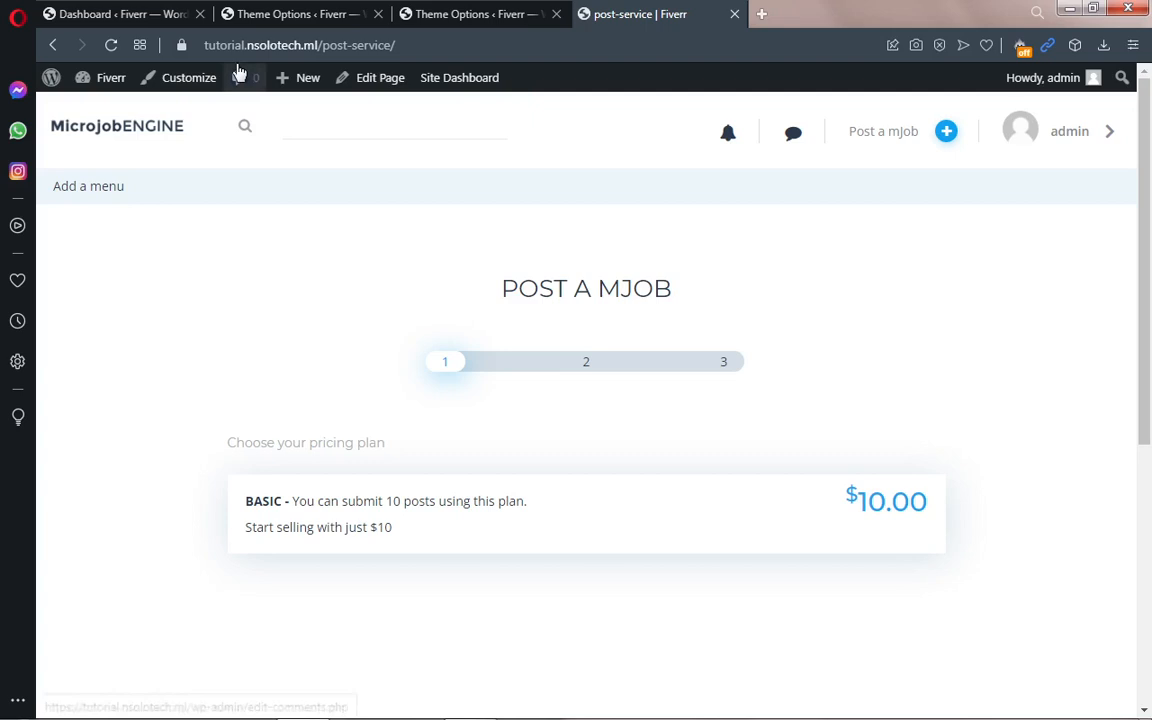
left_click(113, 45)
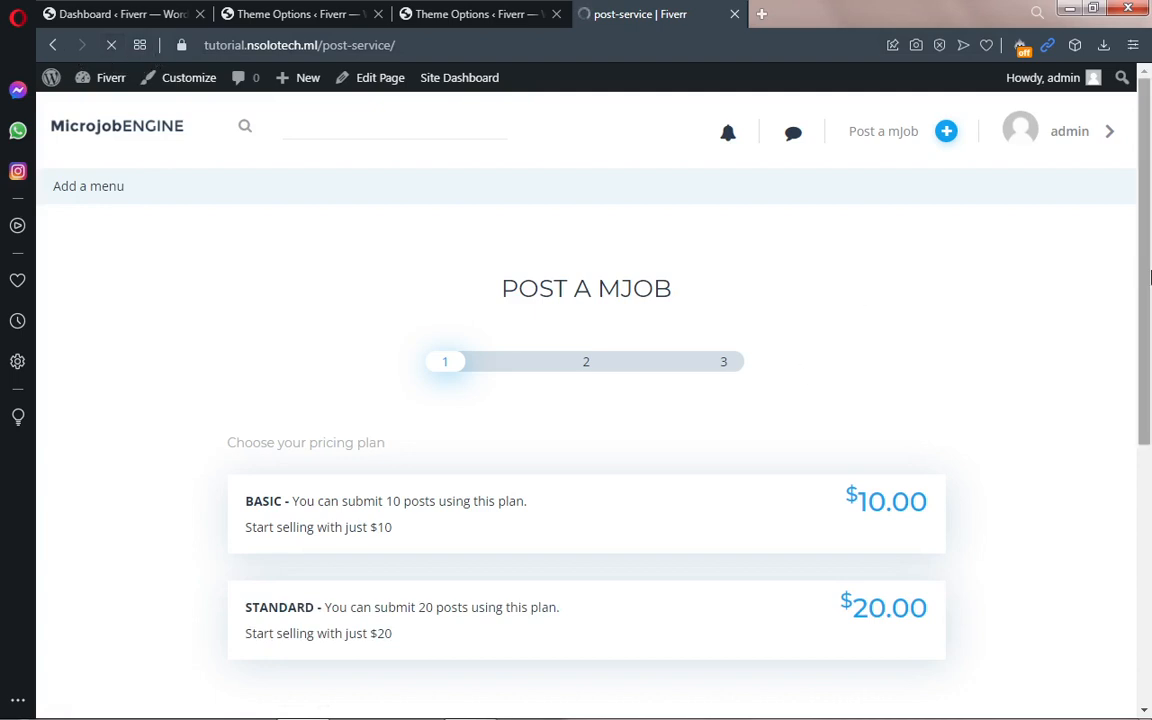
scroll(1149, 322, "down", 1)
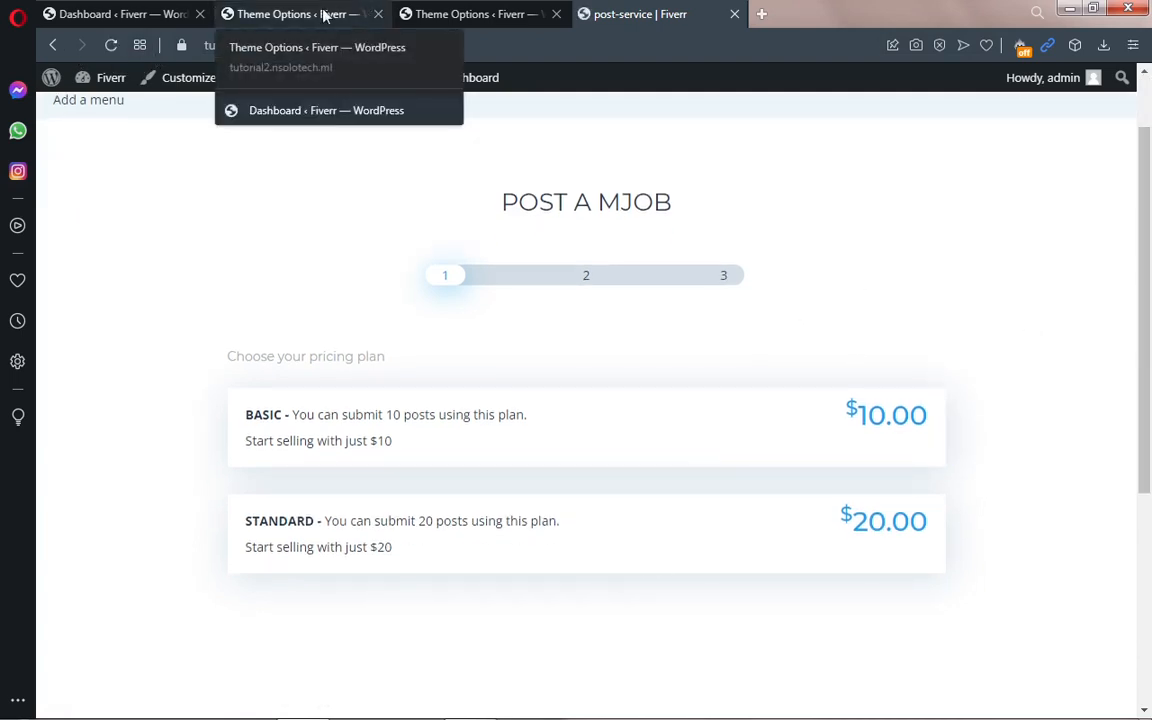
Step: Fill in a new plan with SKU 3, package name 'Pro', price 30 and 50 mJob posts
left_click(412, 13)
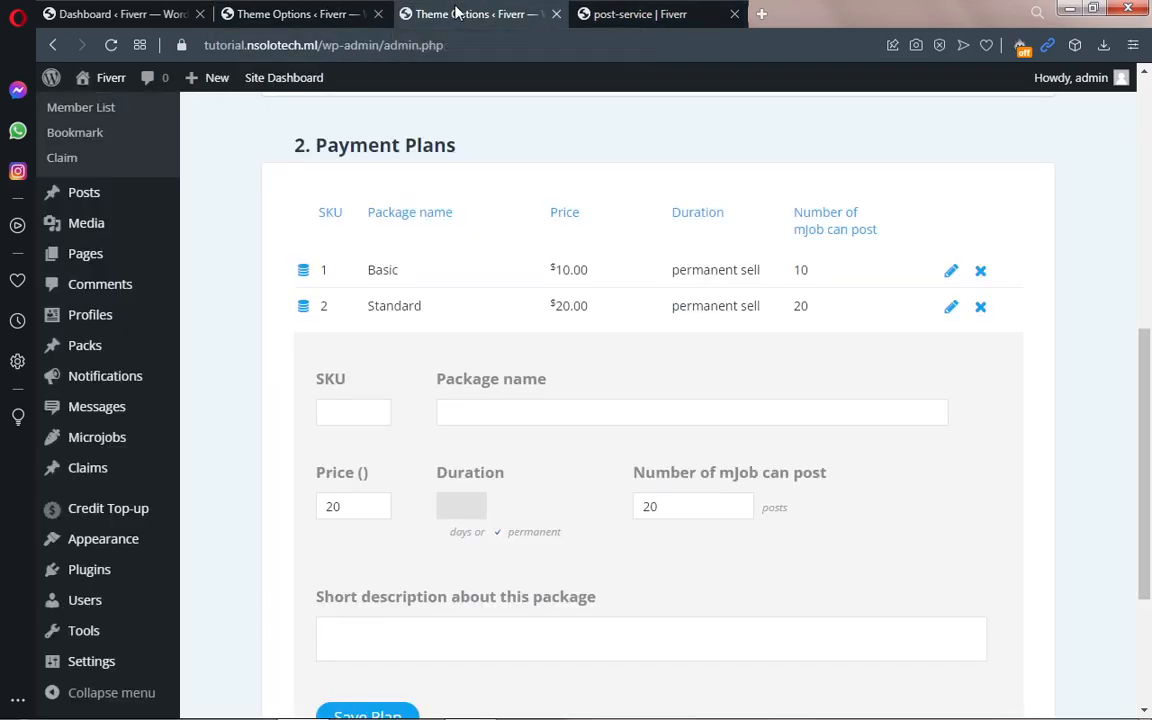
left_click(358, 410)
type("3")
left_click(494, 417)
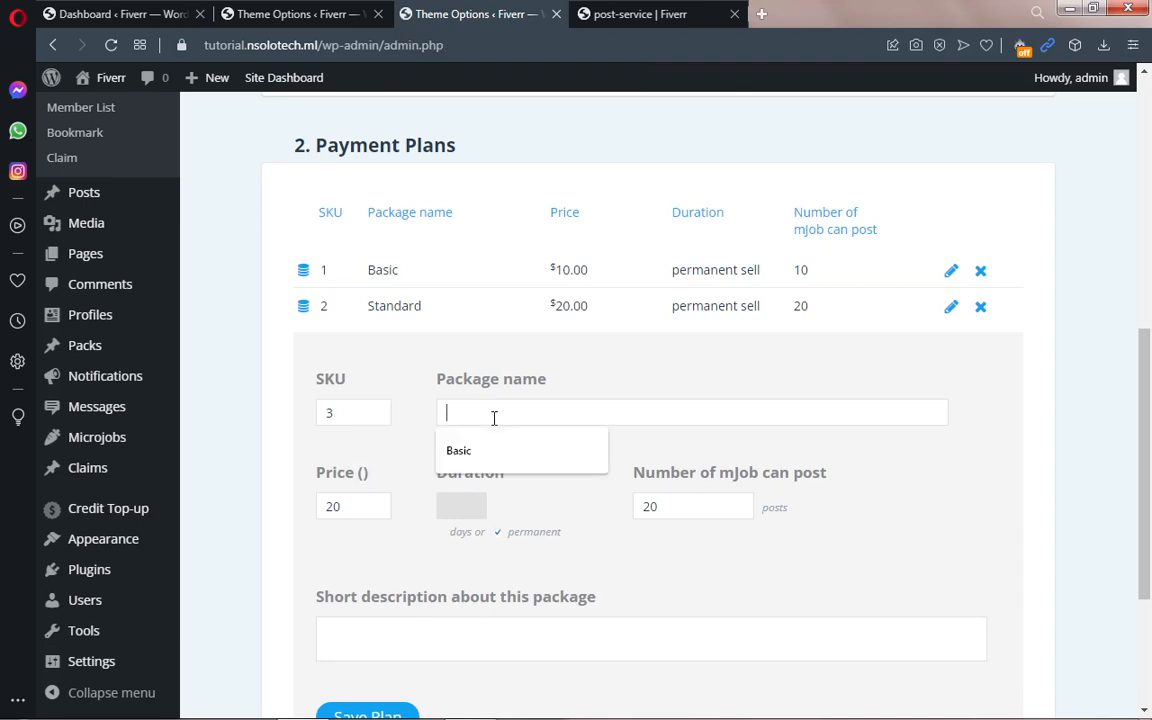
type("P")
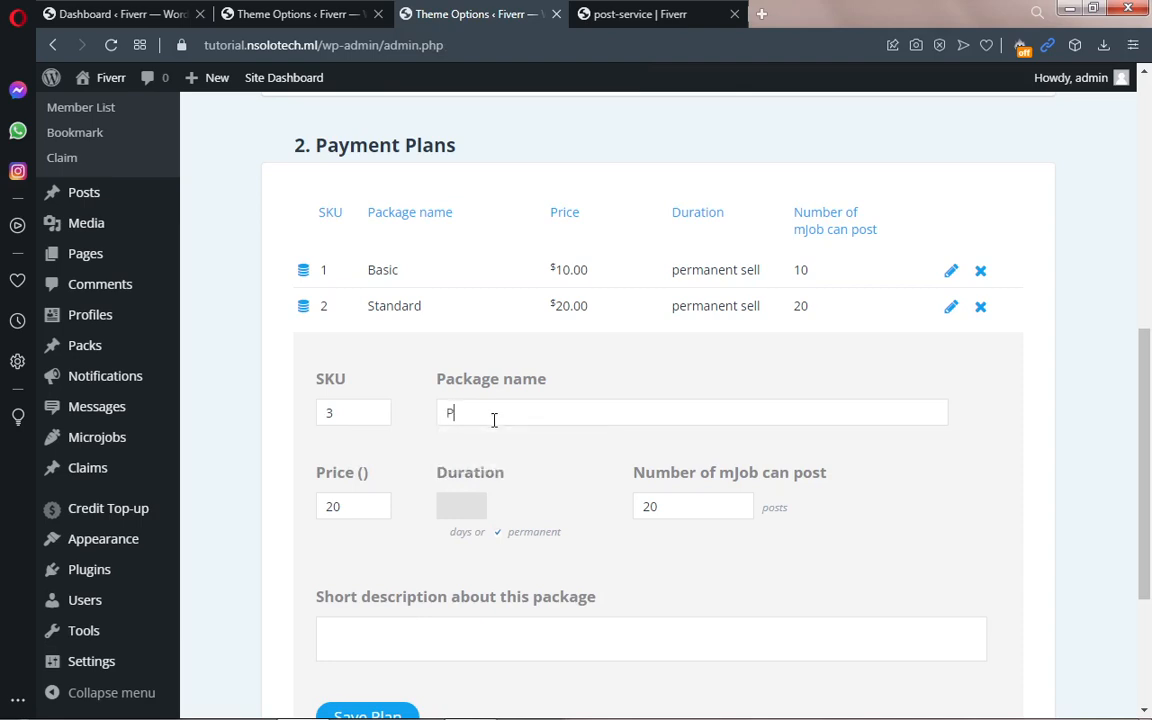
type("ro")
left_click_drag(350, 507, 318, 506)
type("30")
left_click_drag(681, 504, 628, 510)
type("50")
Step: Set the Pro plan's description to 'Start selling with just $30' and save the plan
scroll(450, 545, "down", 1)
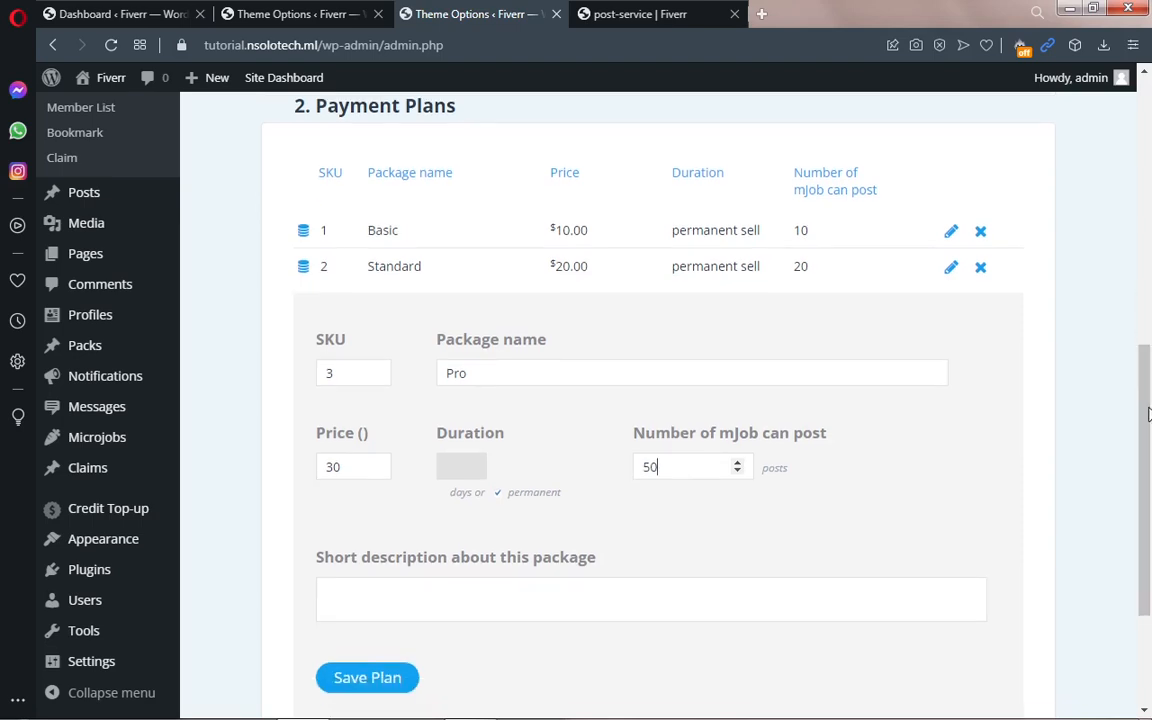
left_click(368, 588)
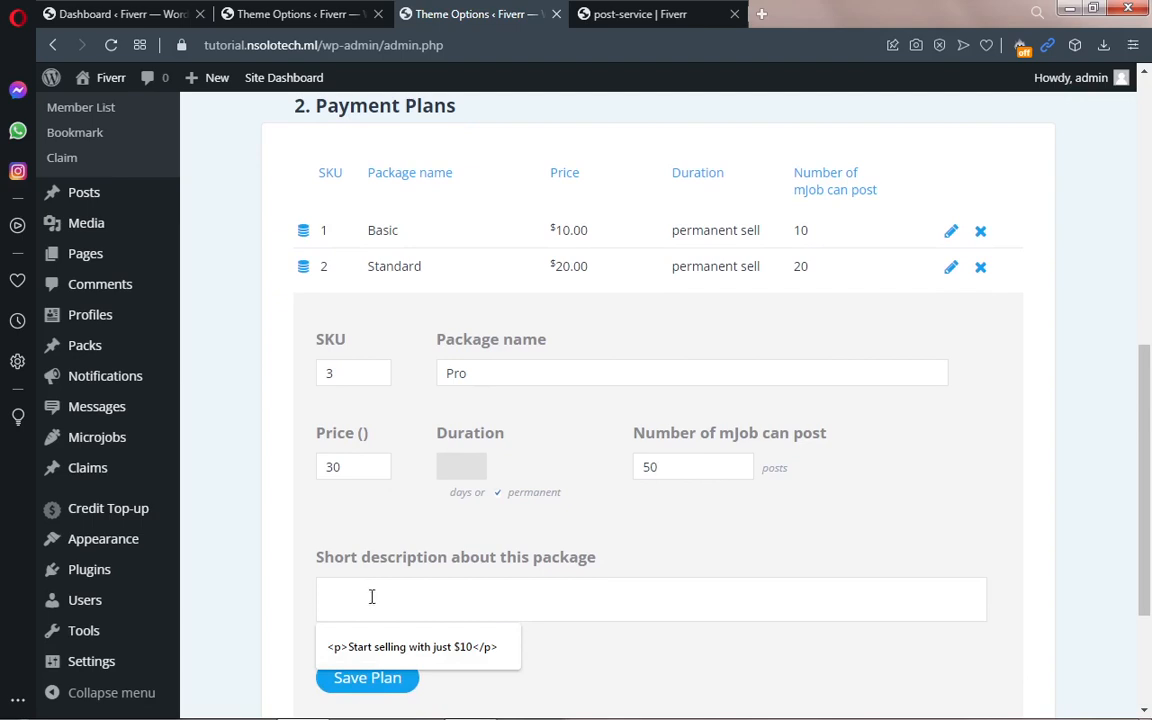
left_click(384, 648)
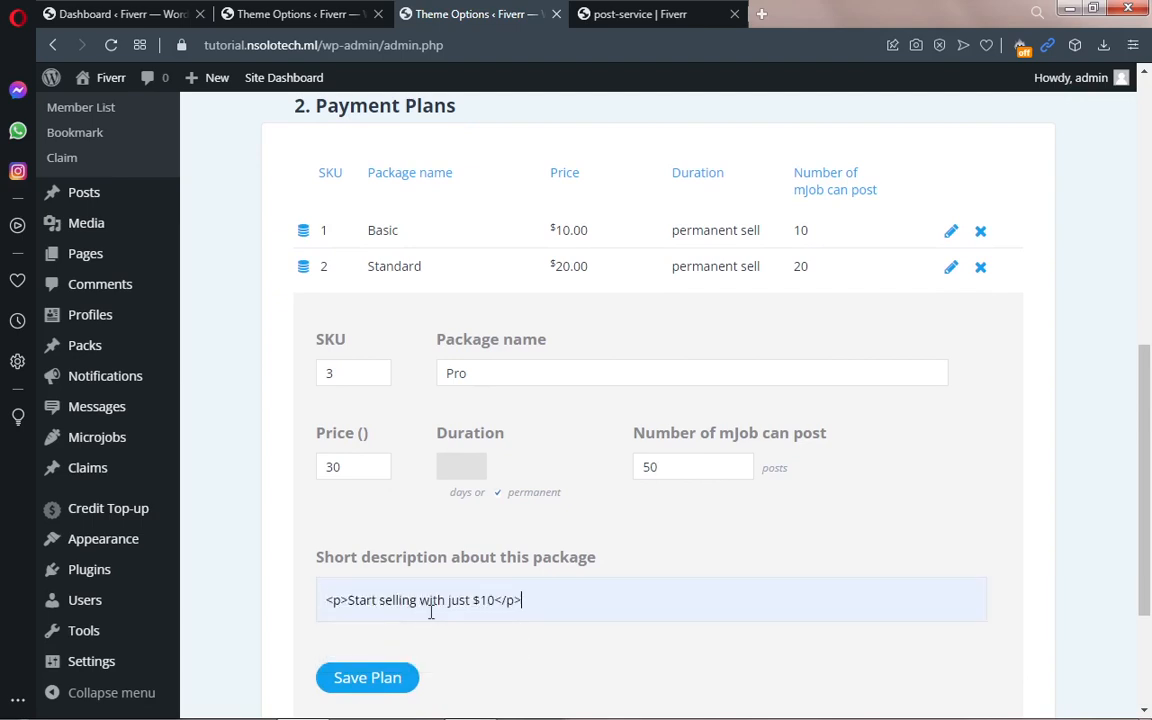
left_click(494, 604)
key("BackSpace")
key("BackSpace")
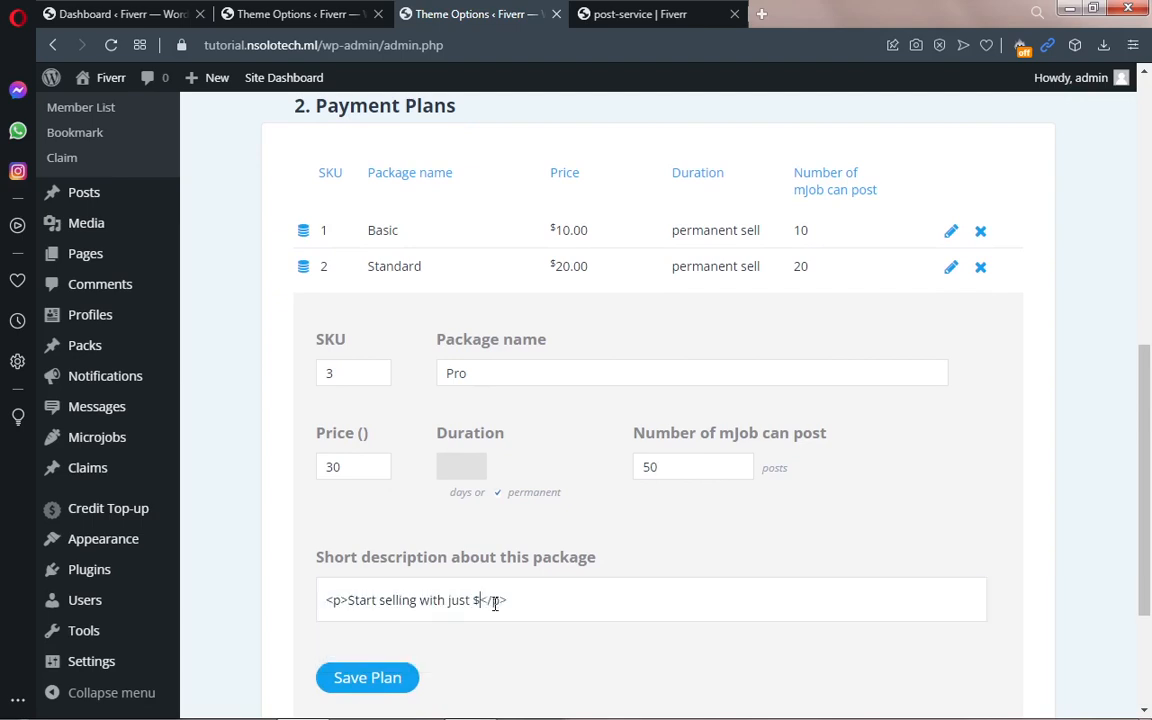
type("30")
left_click(384, 677)
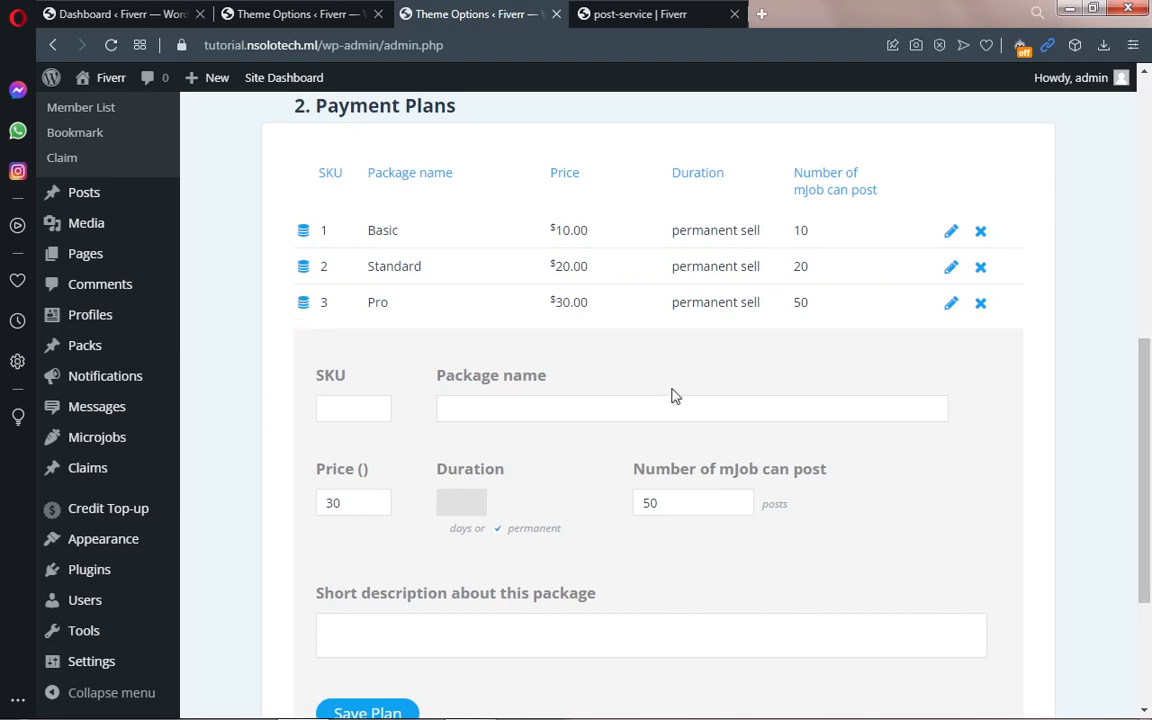
left_click_drag(1149, 454, 1149, 322)
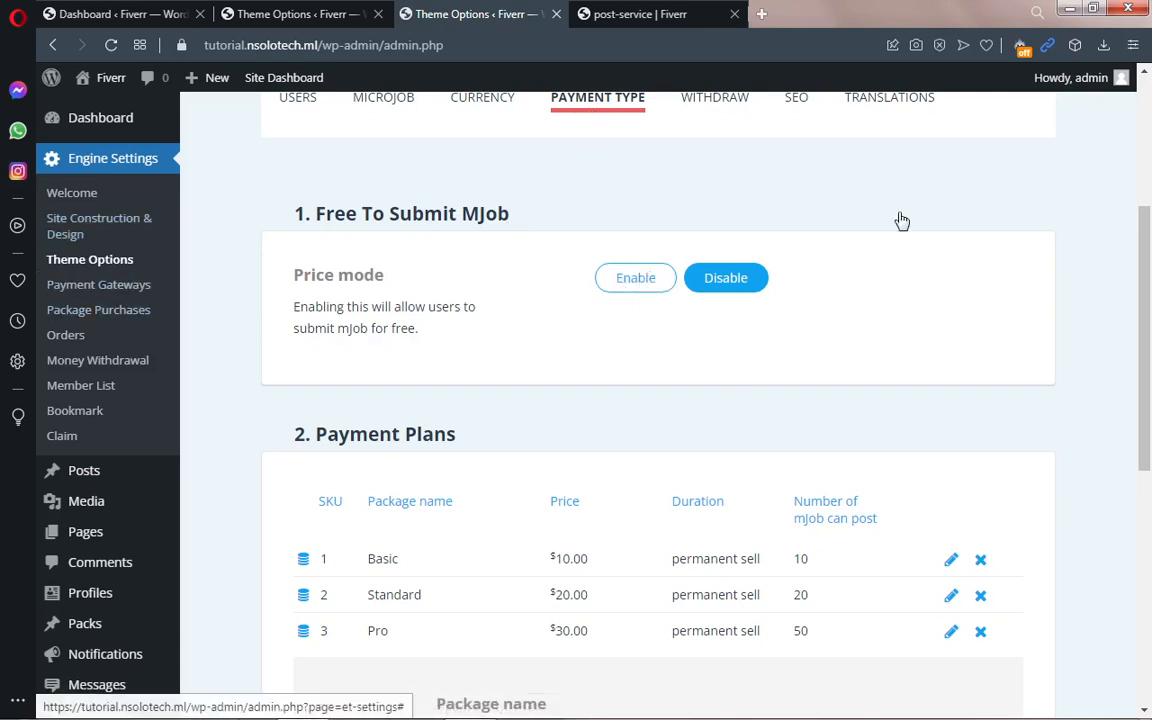
left_click_drag(1150, 260, 1150, 288)
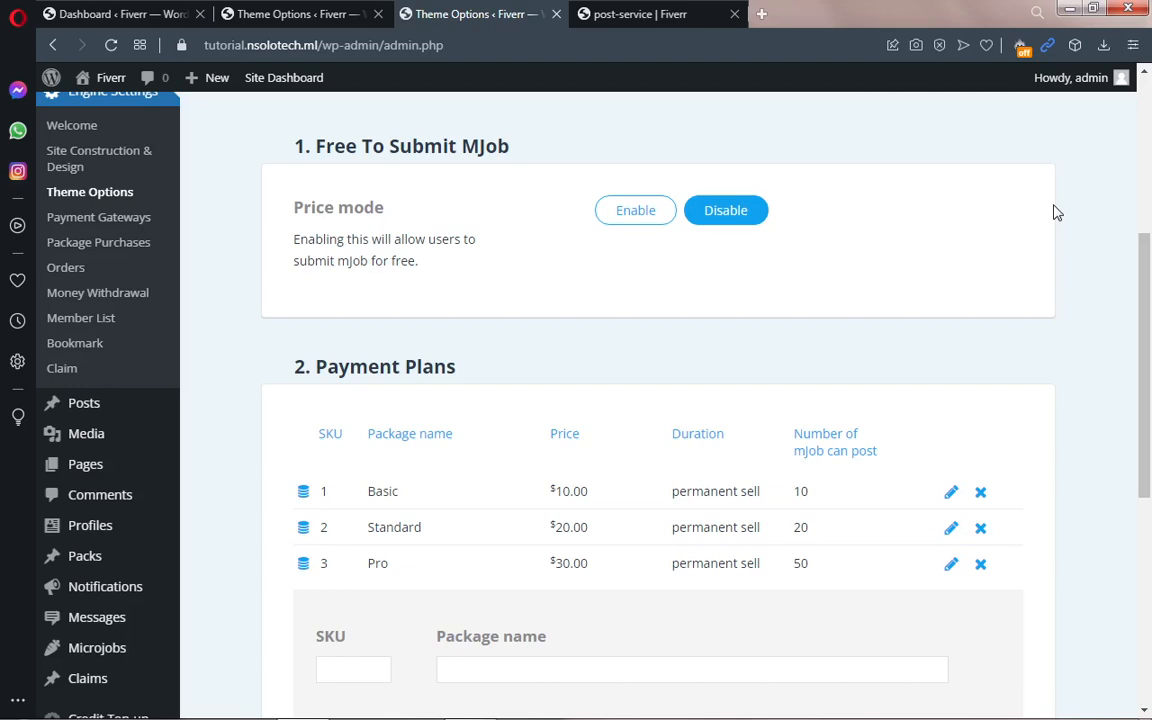
left_click_drag(1150, 330, 1150, 200)
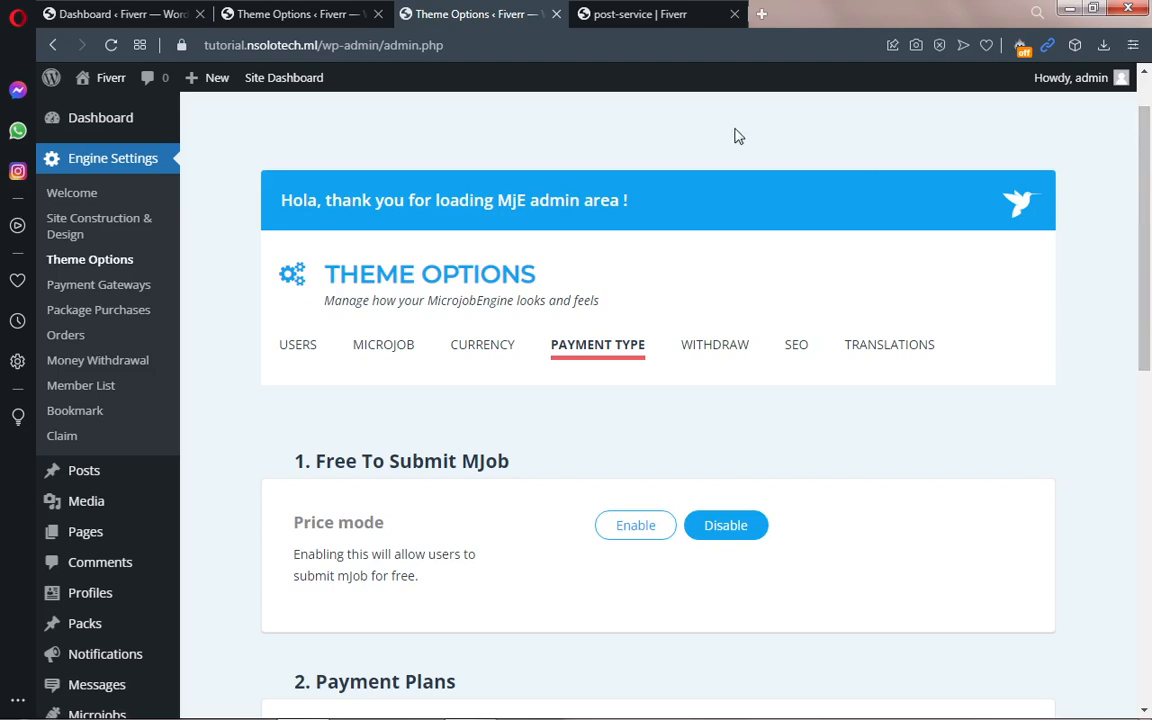
Step: Reload the Post a mJob page and check that Basic, Standard and Pro $30 plans are listed
left_click(640, 14)
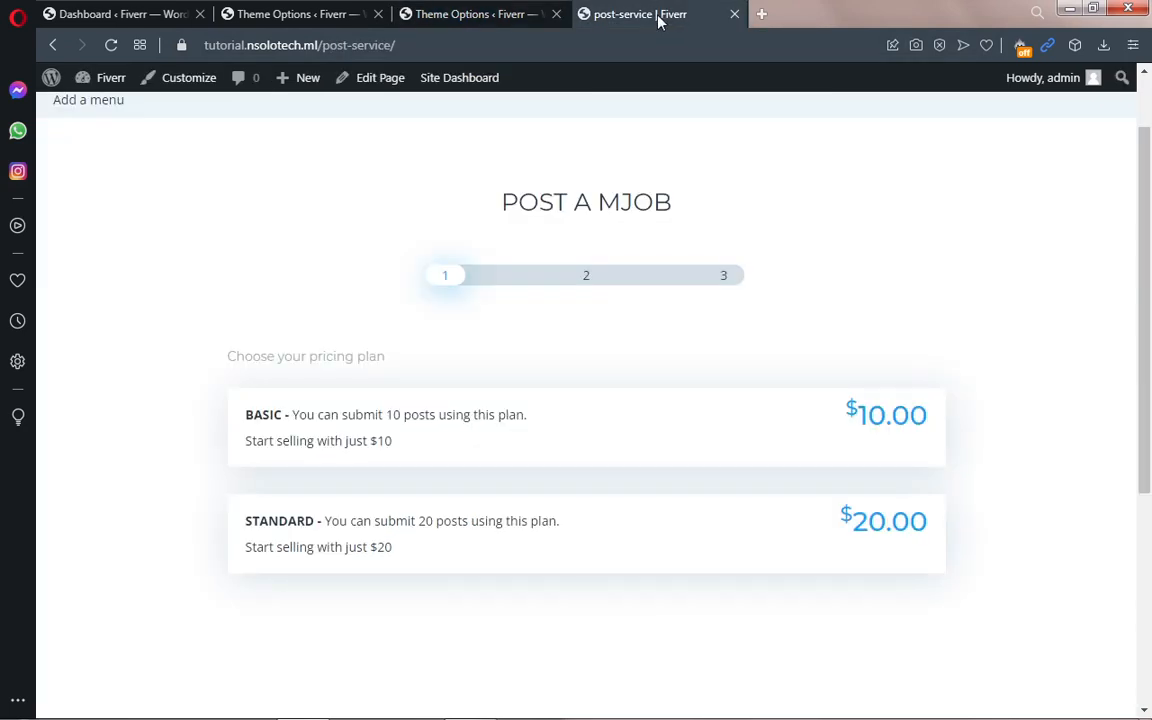
left_click(108, 47)
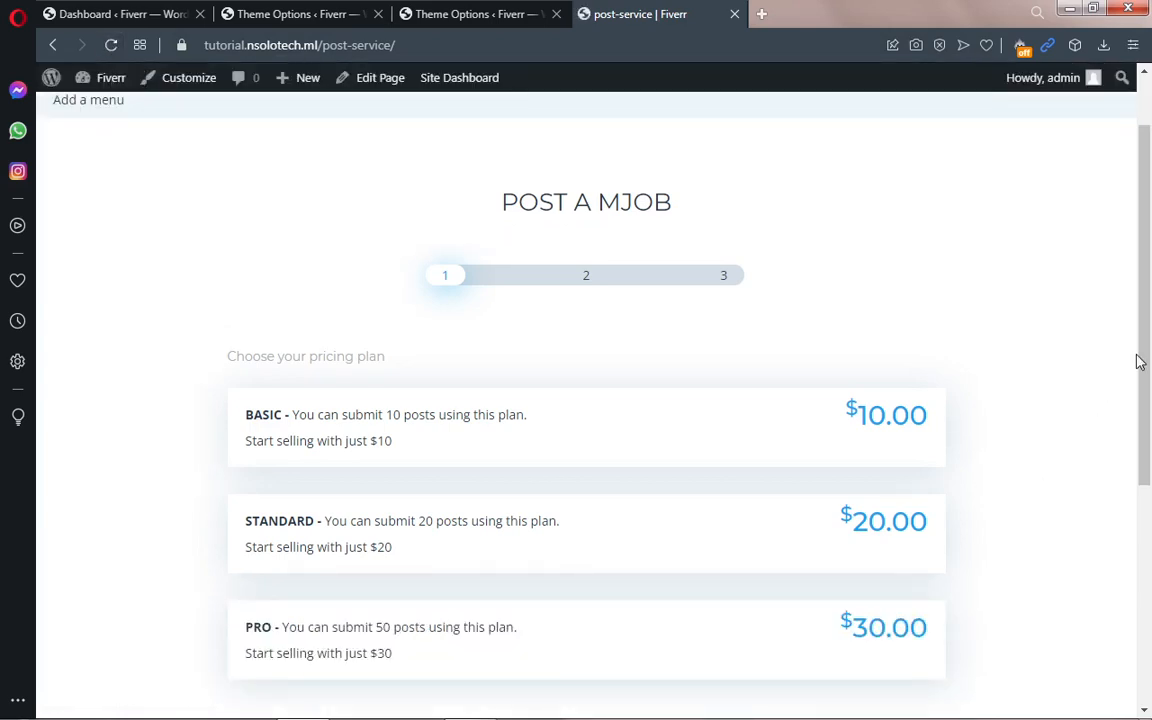
scroll(1147, 347, "down", 1)
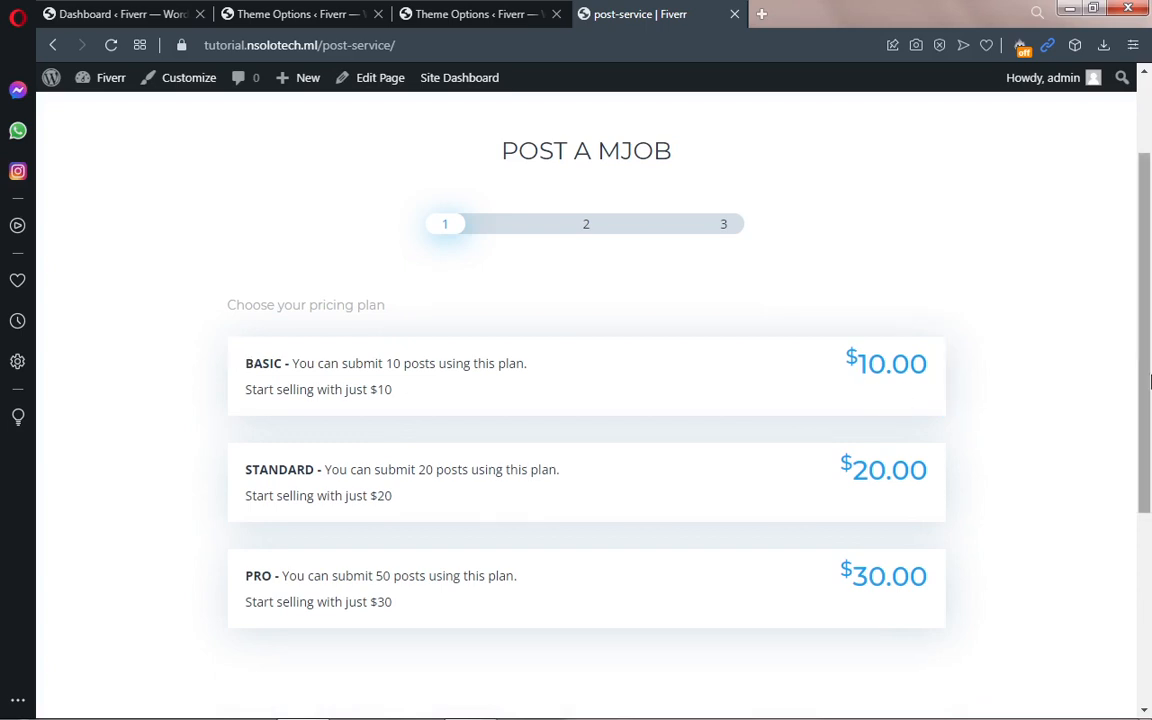
scroll(975, 342, "up", 2)
scroll(920, 138, "down", 1)
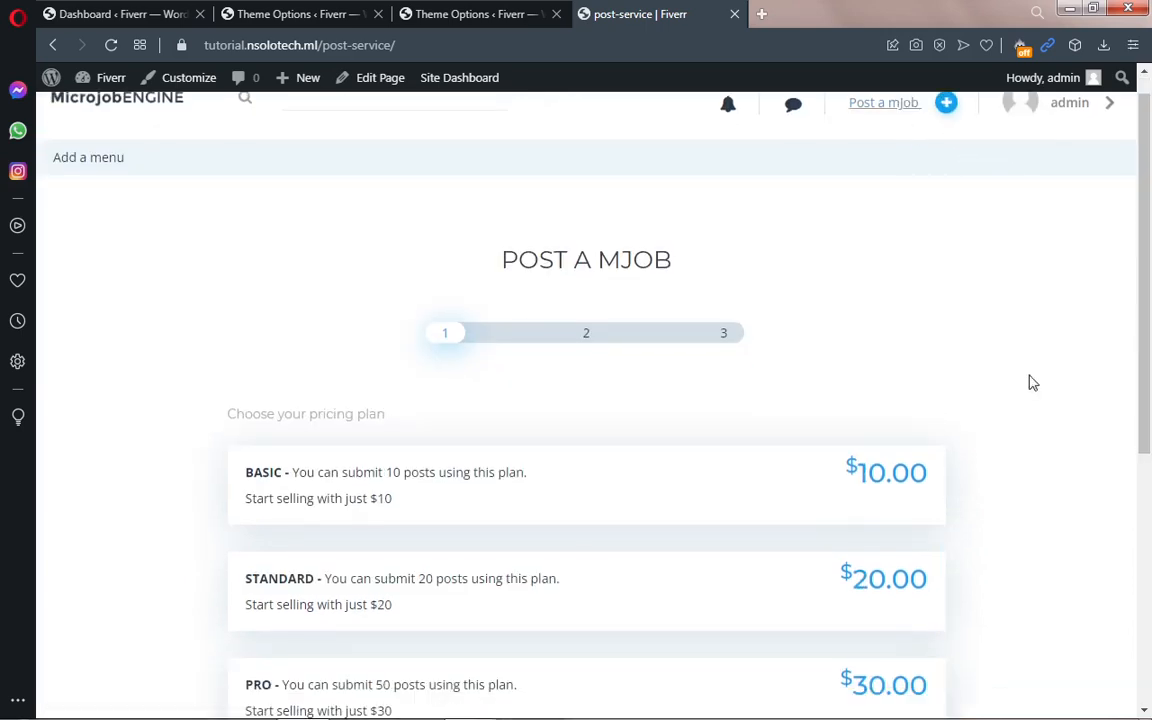
left_click_drag(1140, 333, 1148, 400)
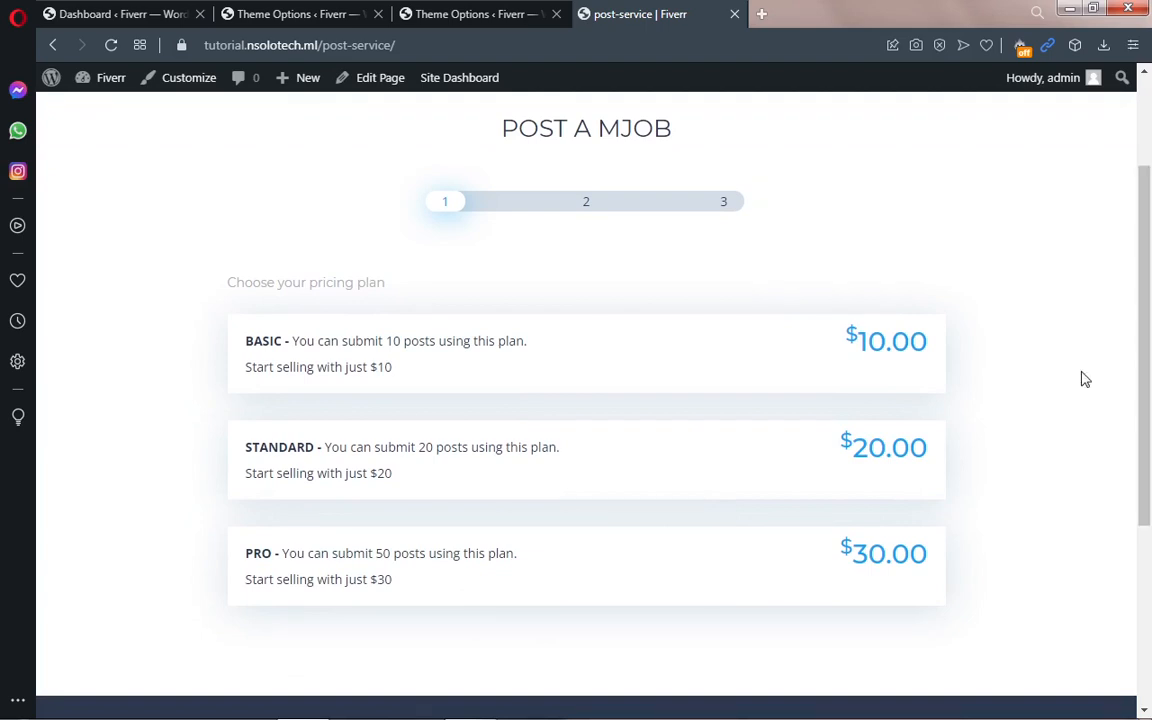
Step: Choose the BASIC pricing plan and open a new private browsing window
left_click(589, 362)
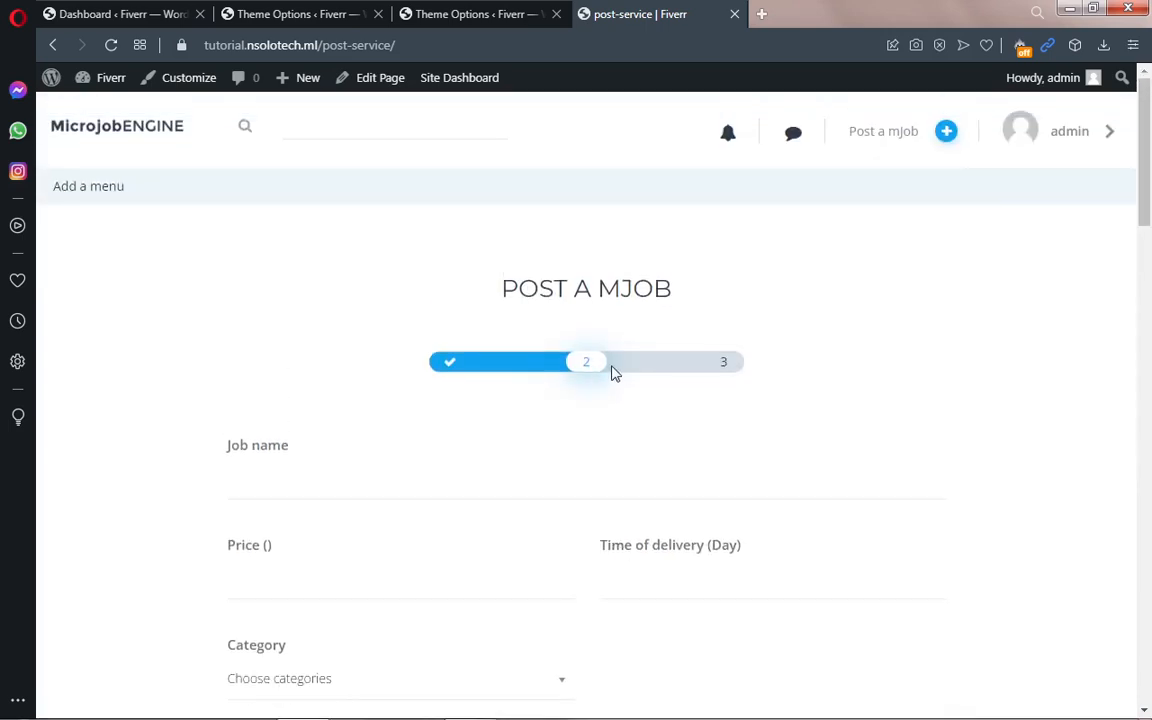
scroll(1148, 290, "down", 3)
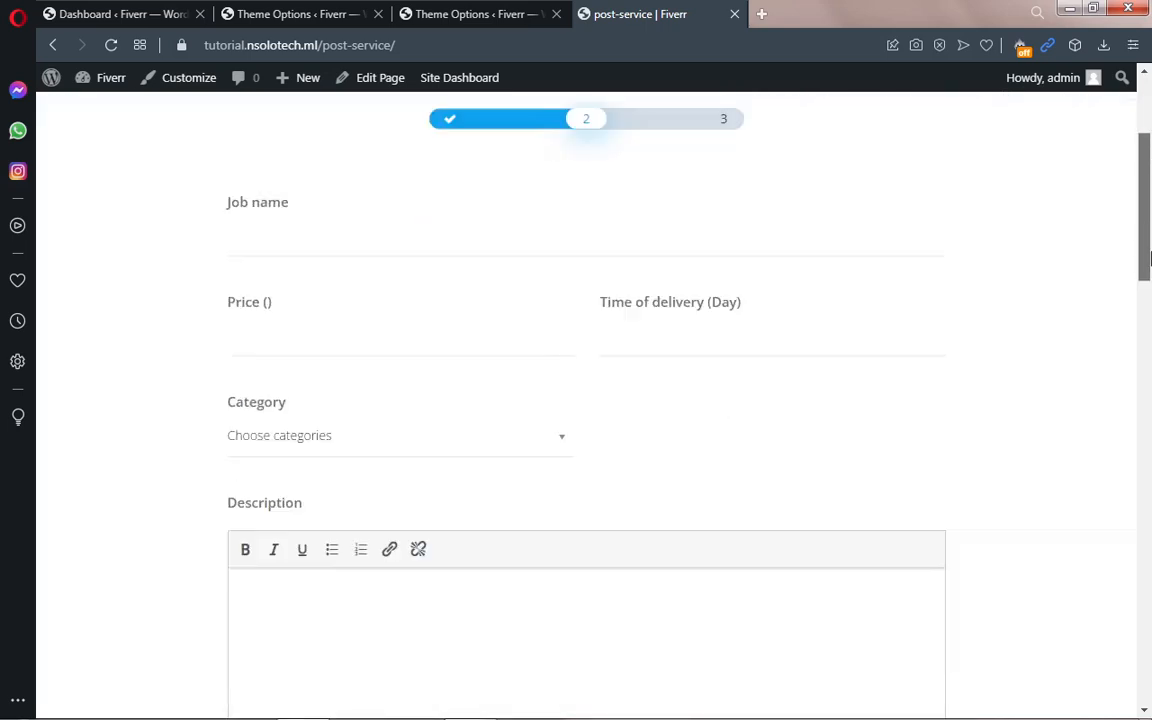
left_click_drag(1148, 290, 1082, 260)
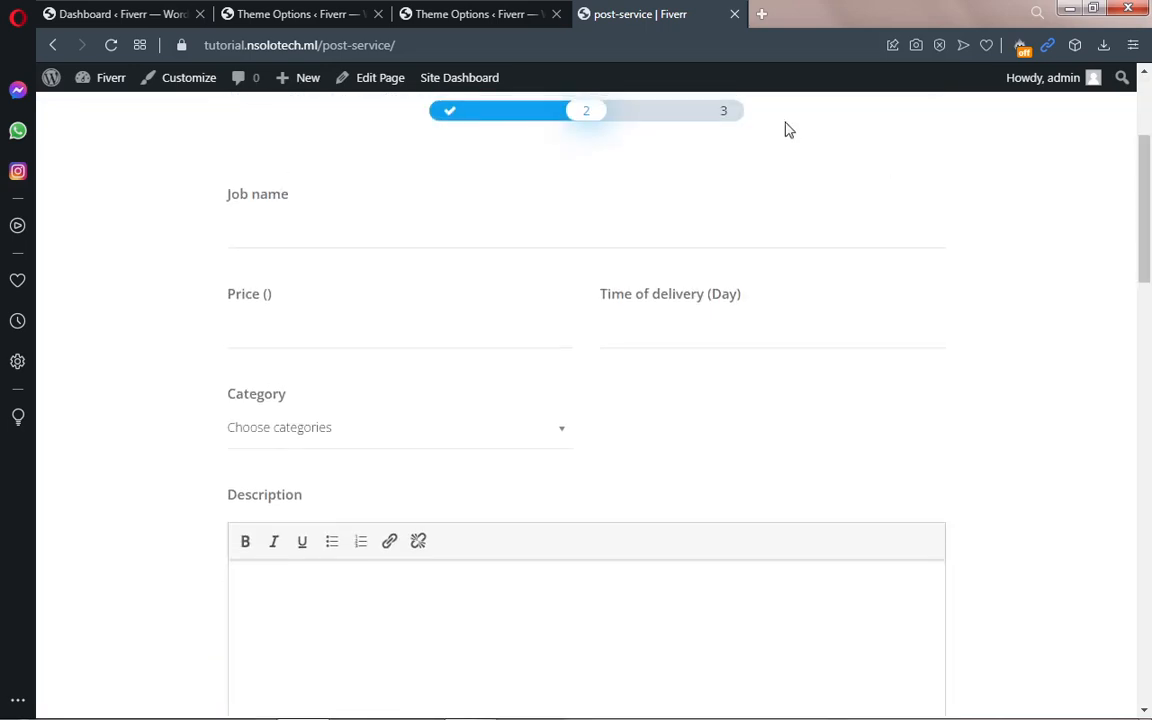
mouse_move(338, 717)
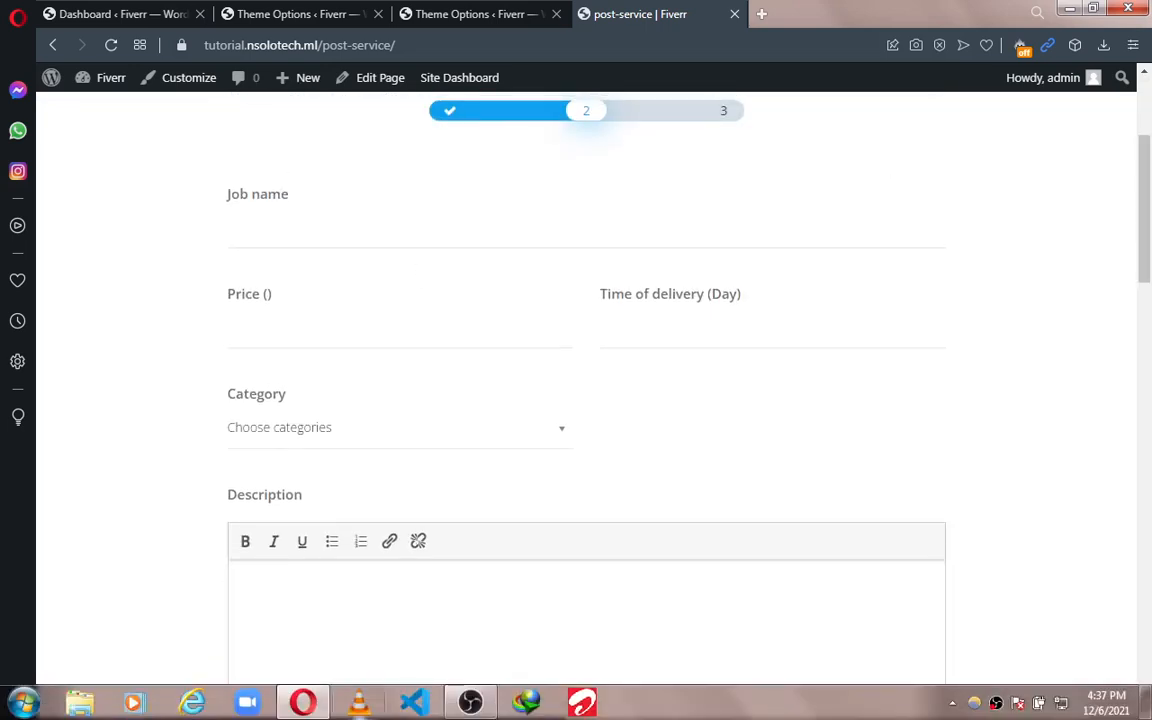
right_click(306, 703)
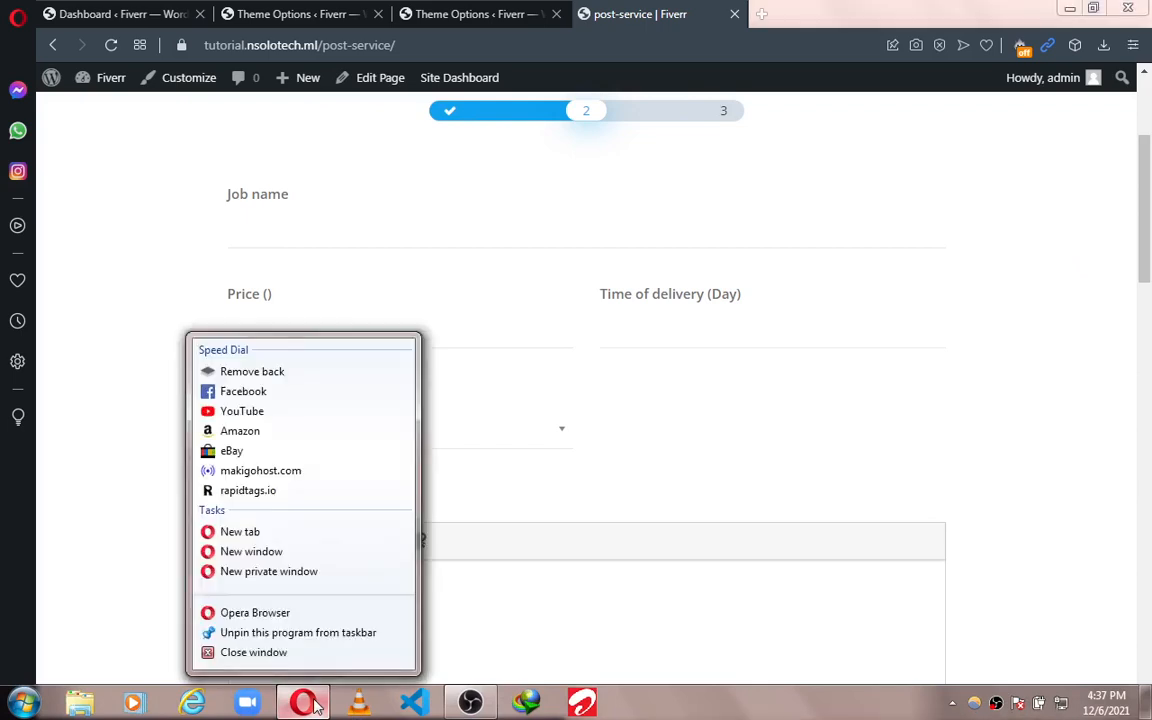
left_click(280, 573)
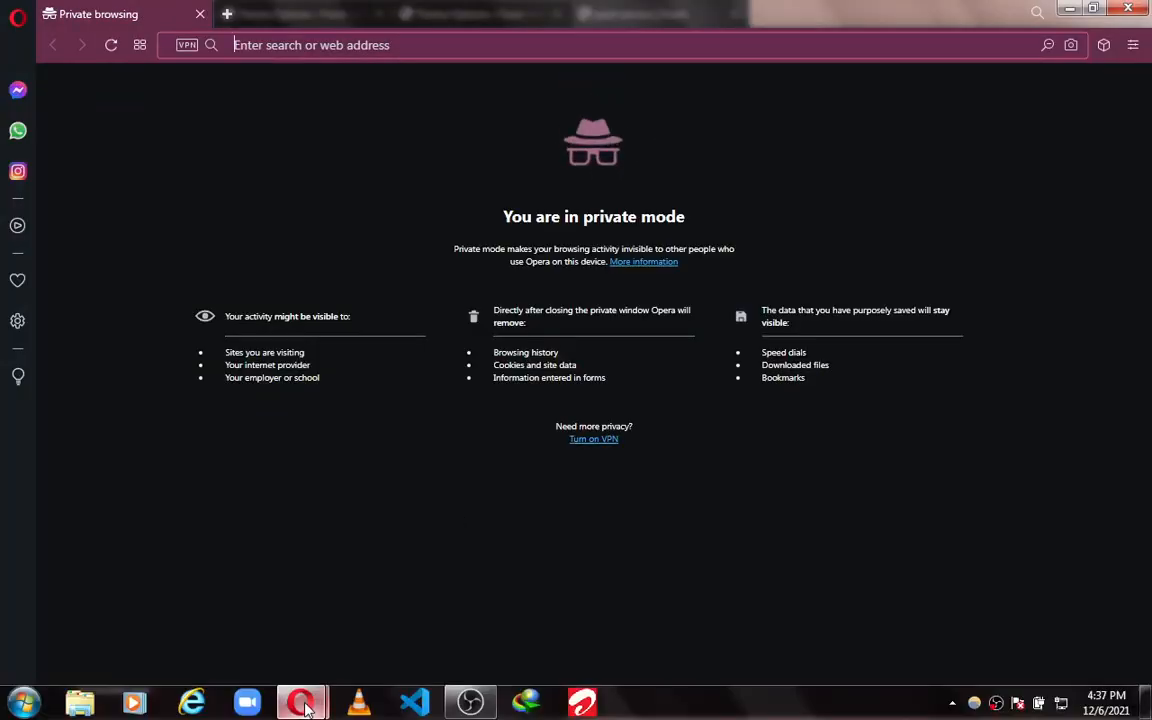
Step: Copy the domain tutorial.nsolotech.ml from the mJob page's address bar, then return to the private window
mouse_move(300, 702)
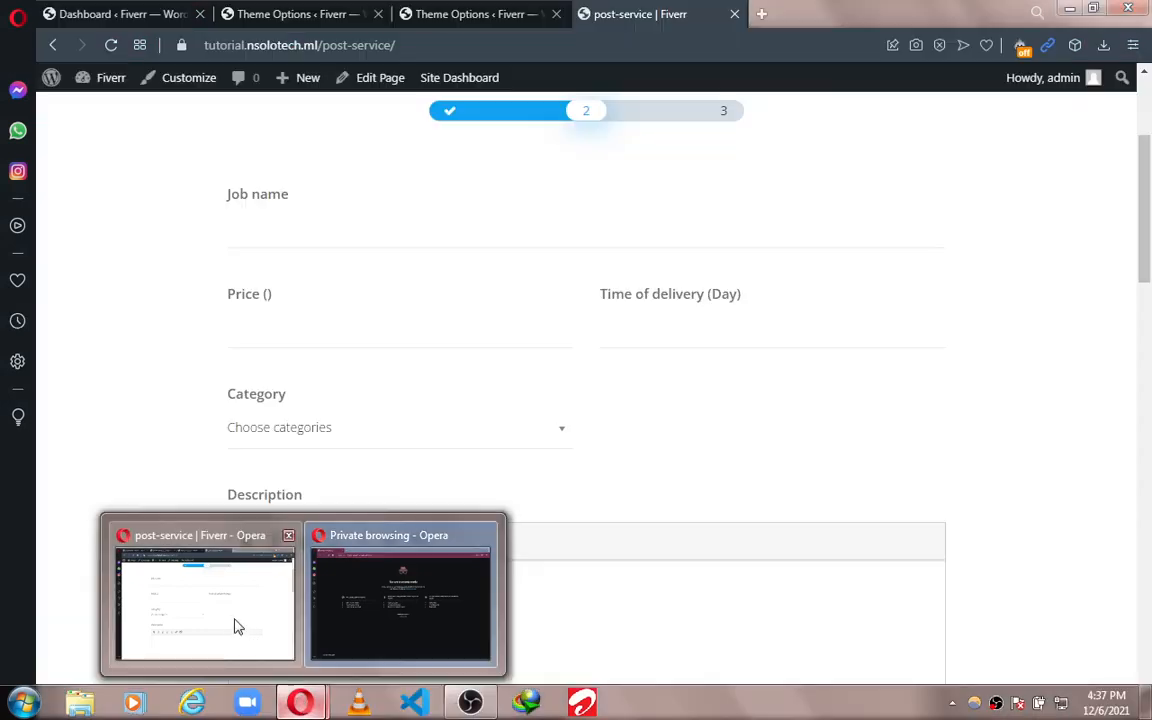
left_click(237, 627)
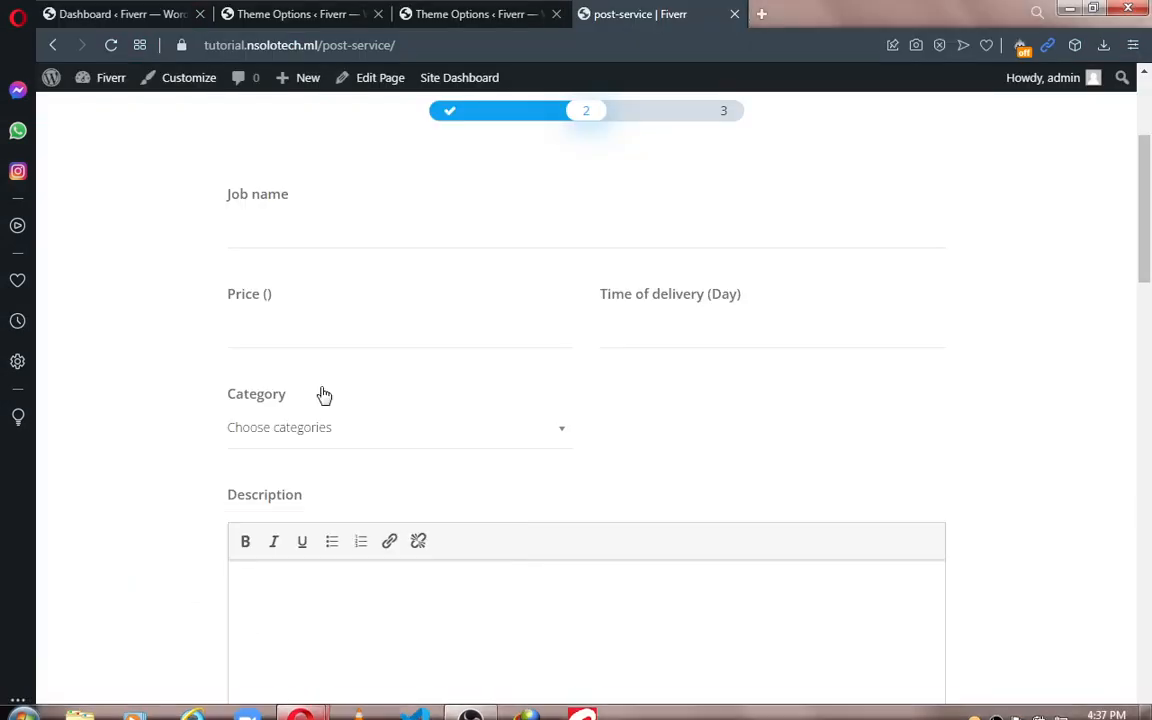
left_click(424, 44)
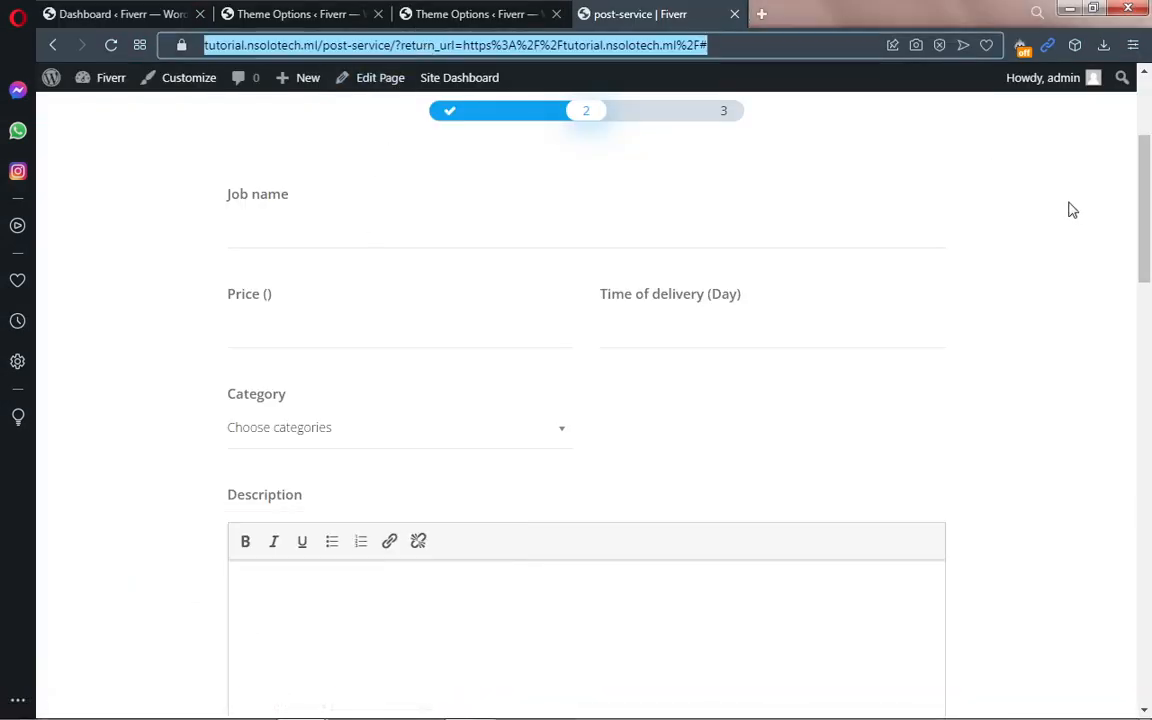
left_click(319, 45)
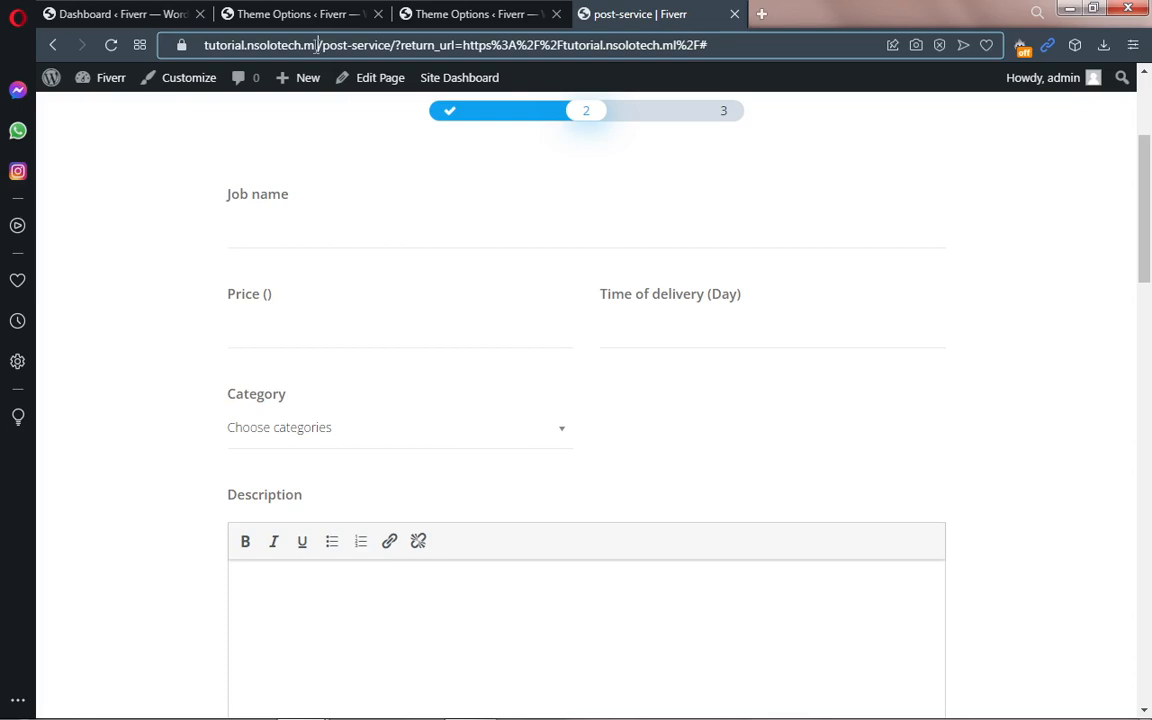
left_click_drag(319, 45, 188, 50)
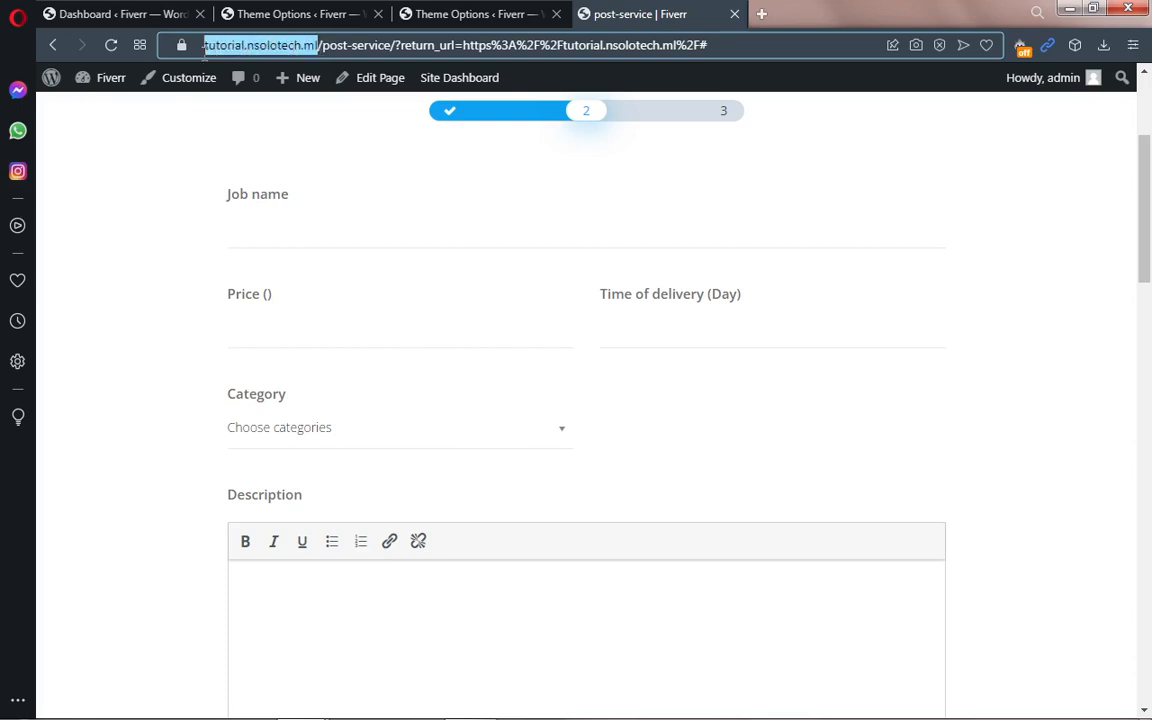
right_click(231, 50)
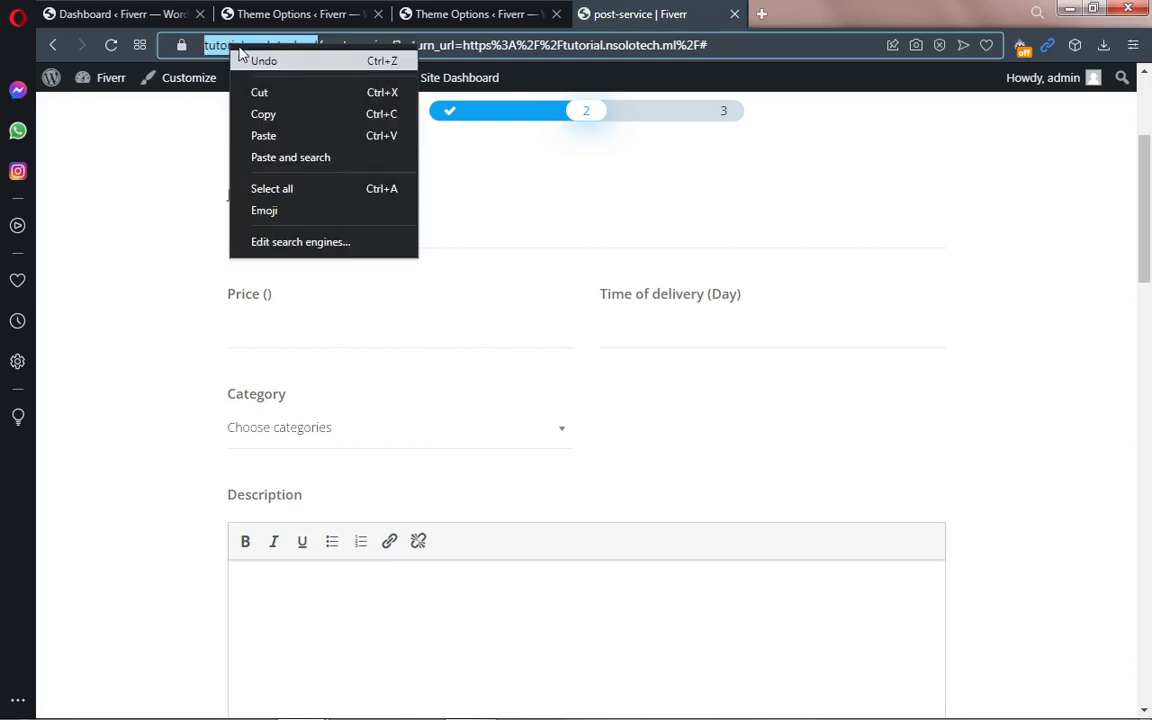
left_click(270, 116)
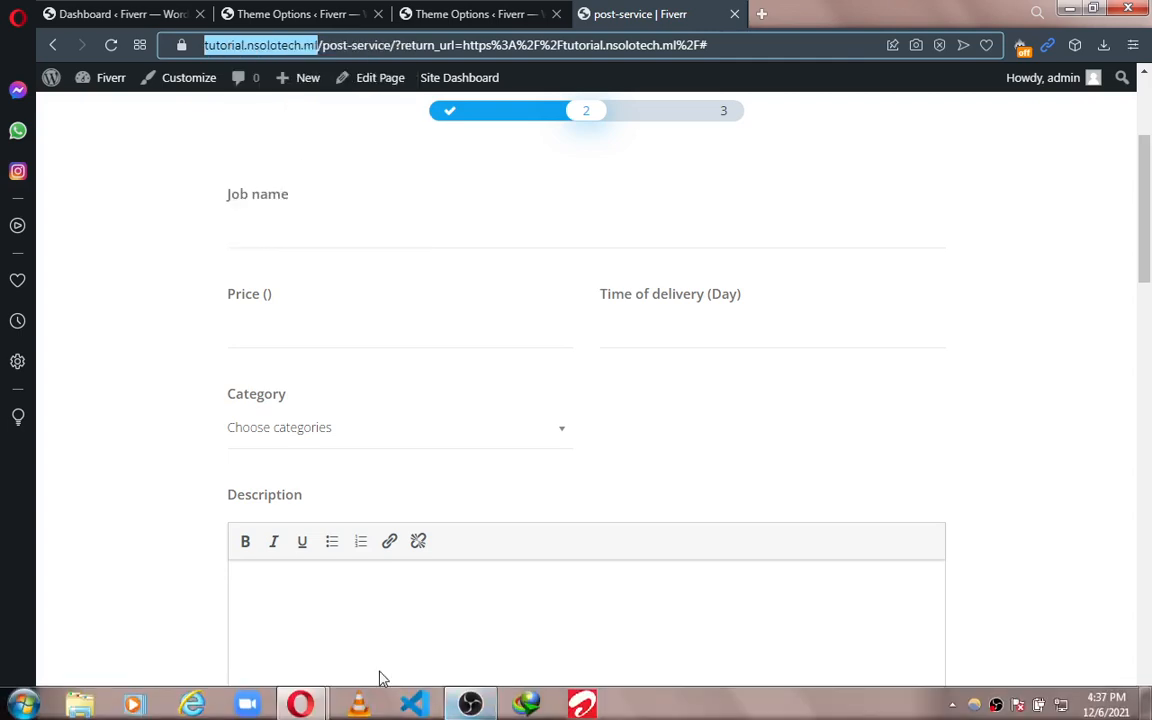
mouse_move(295, 714)
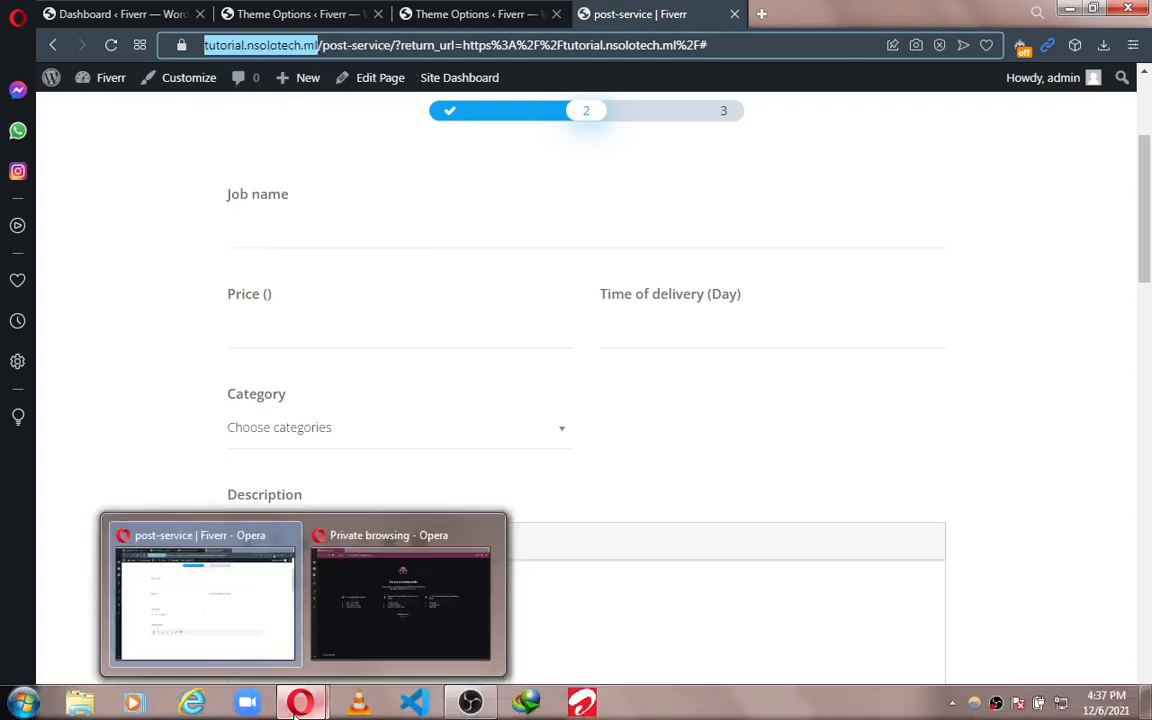
left_click(357, 643)
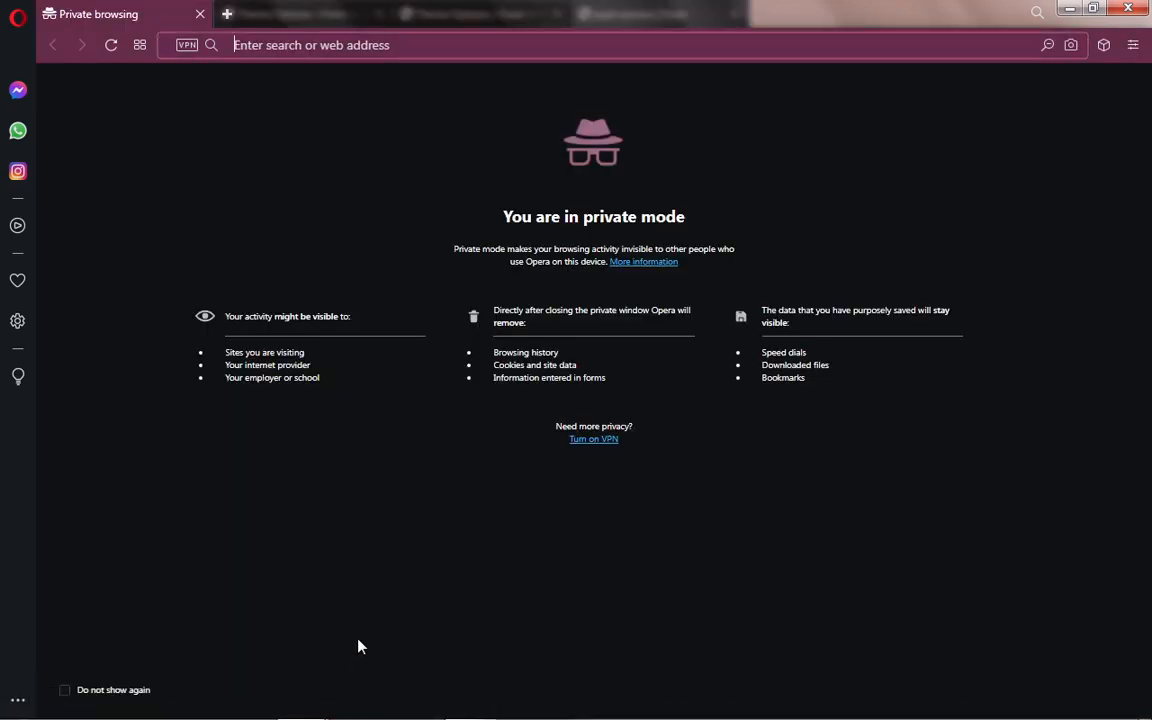
Step: Load tutorial.nsolotech.ml in the private window and enter an e-mail address in the Join us form
key("ctrl+v")
key("Return")
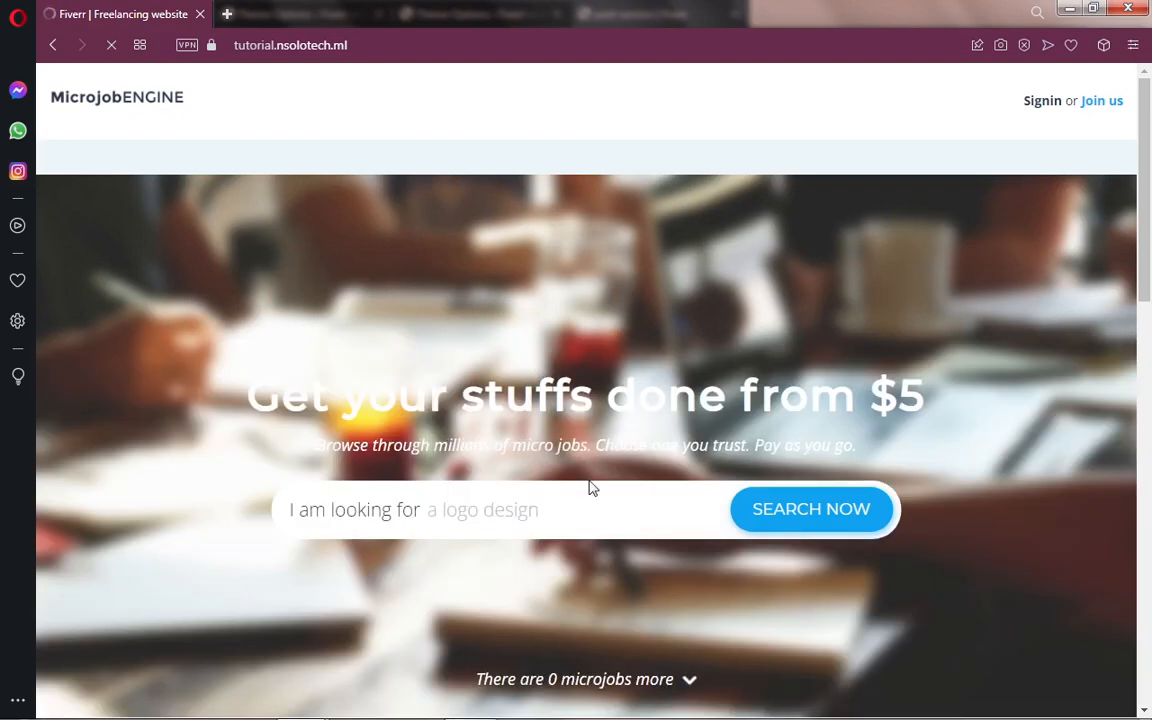
left_click(1042, 102)
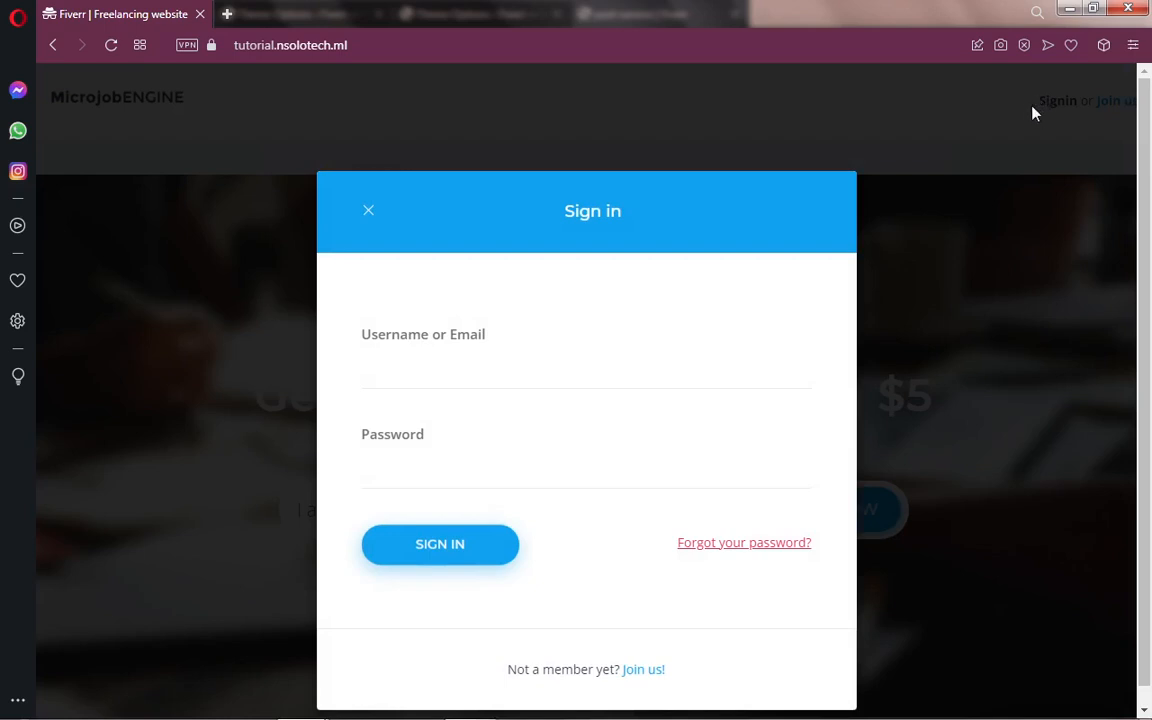
left_click(969, 141)
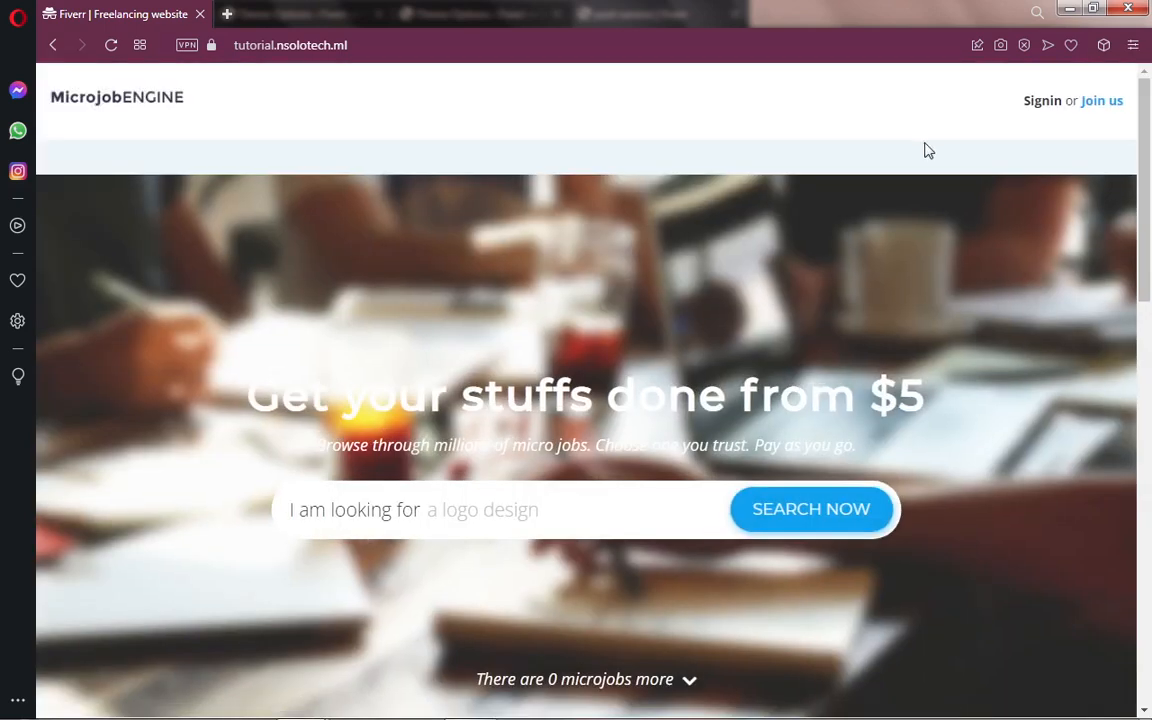
left_click(1101, 103)
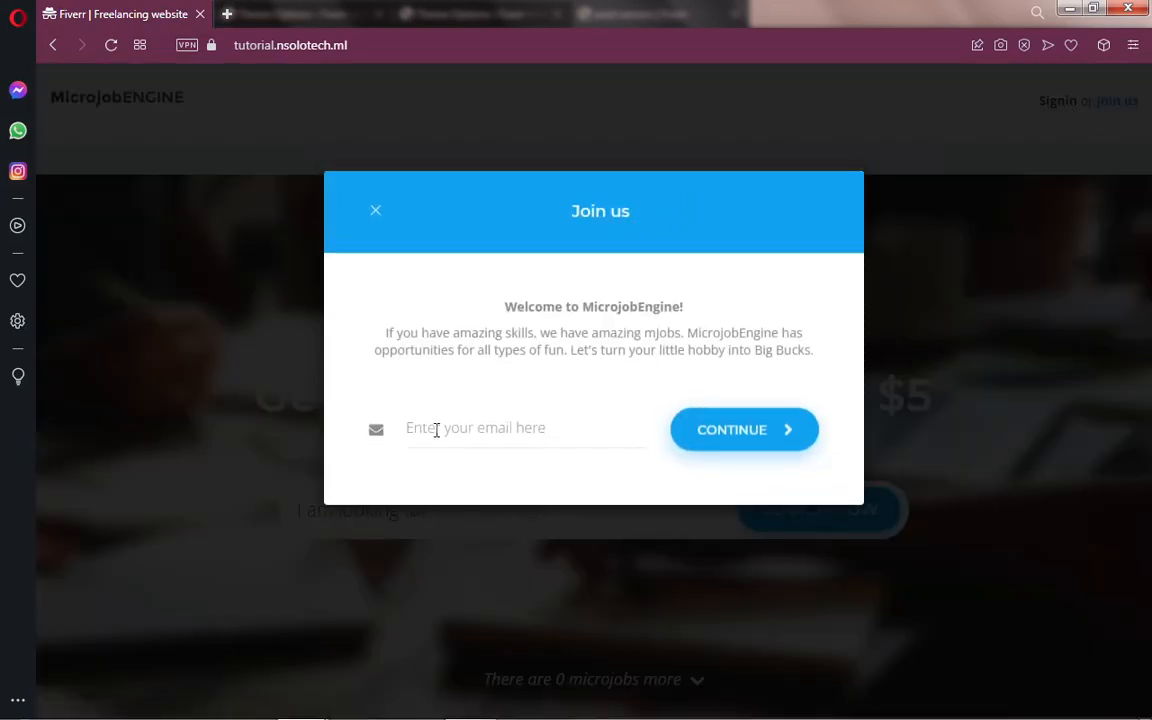
left_click(436, 430)
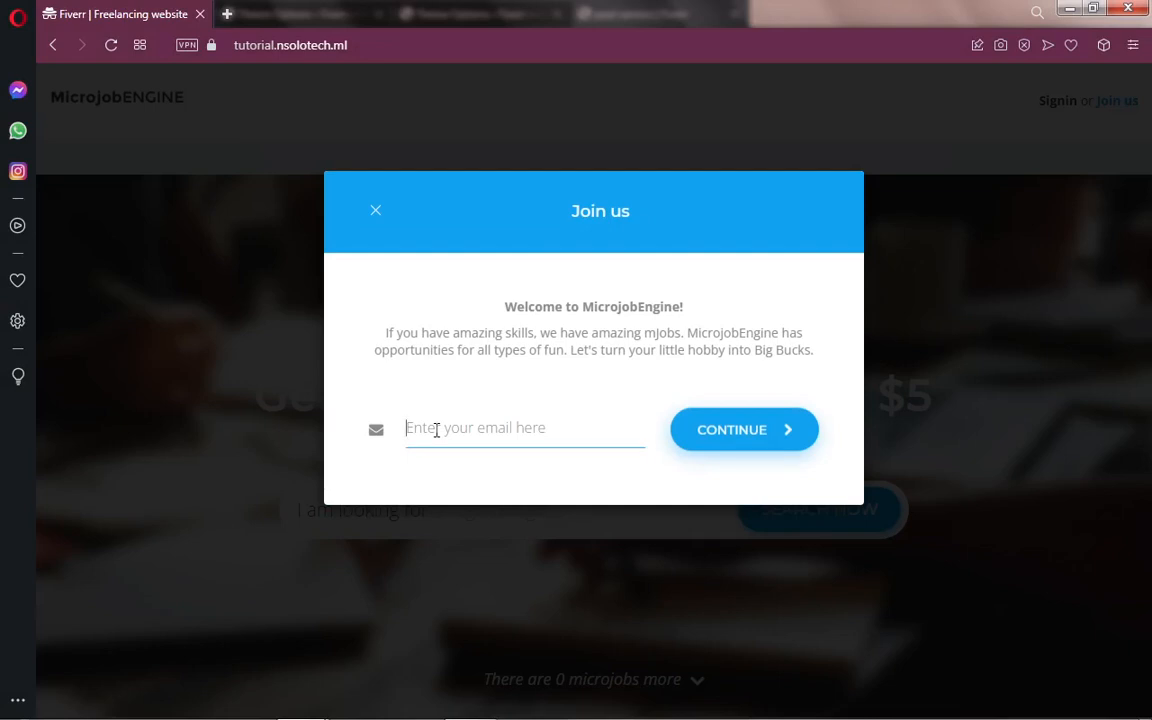
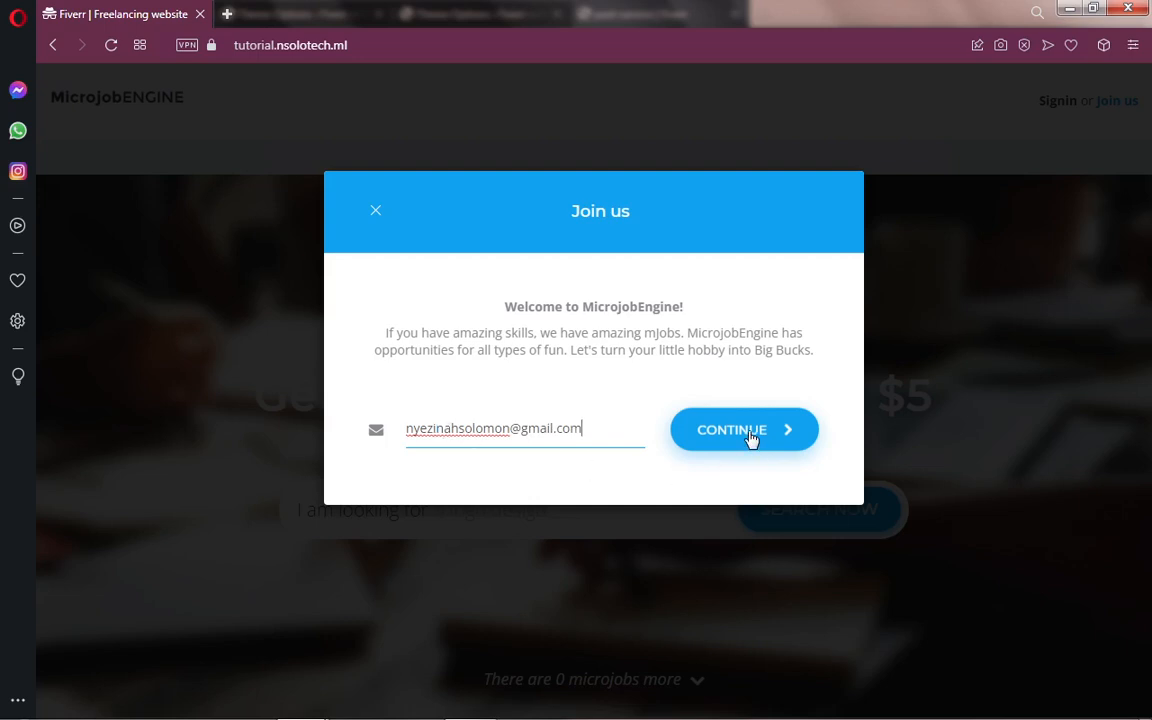
Step: Register username Test with the account password entered twice, accept the terms, and join
left_click(750, 438)
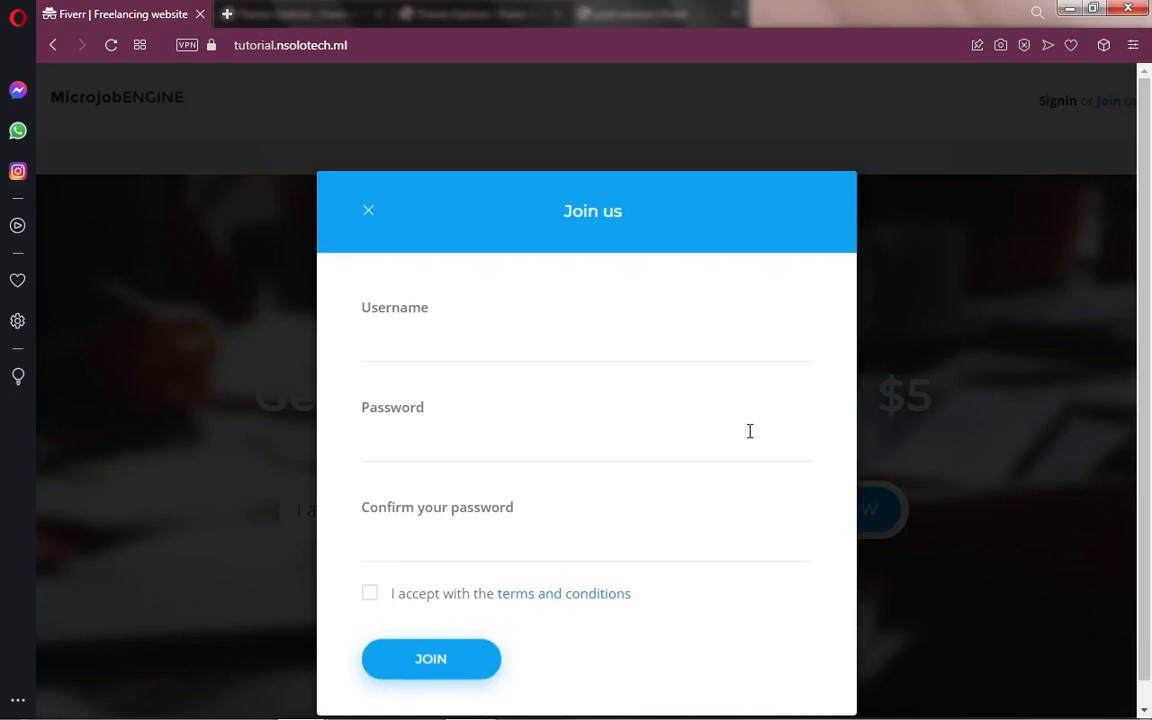
left_click(402, 351)
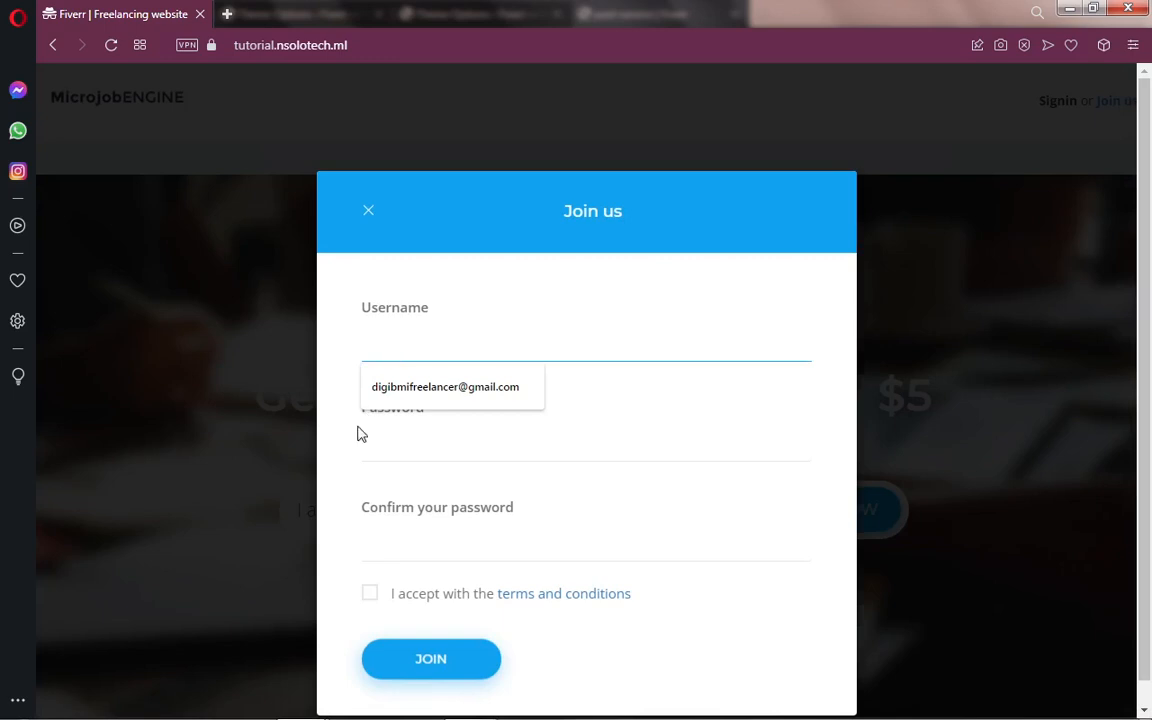
left_click(361, 432)
left_click(380, 347)
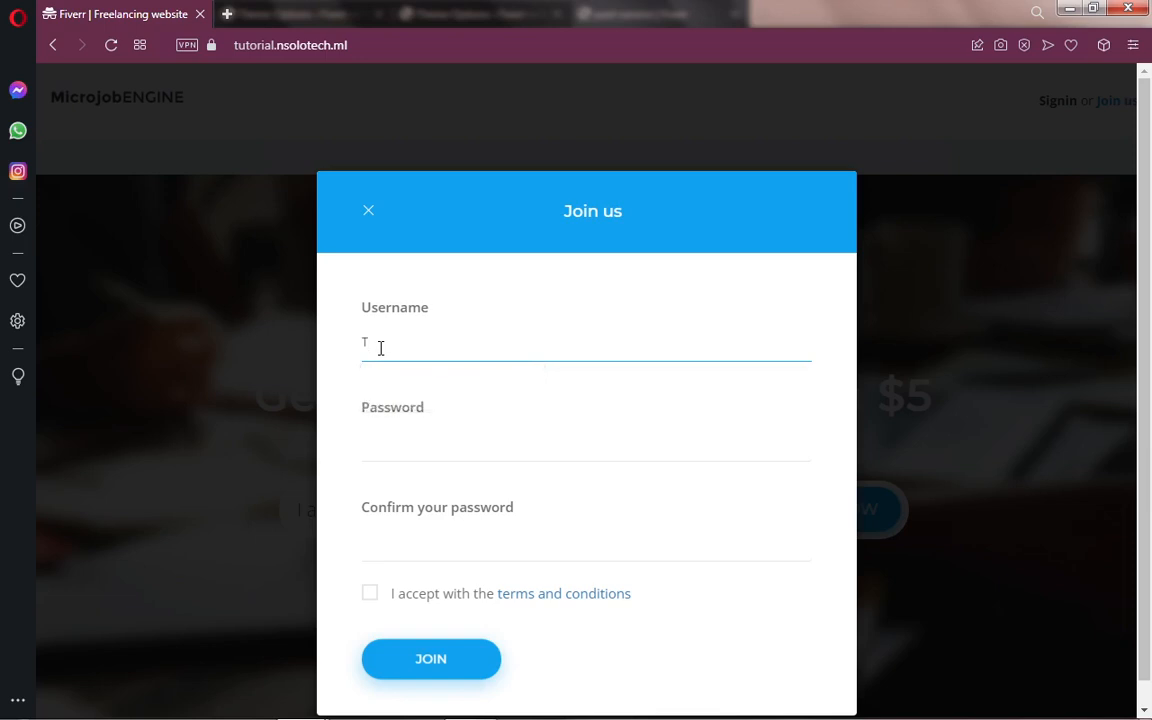
type("Test")
left_click(398, 447)
type("t")
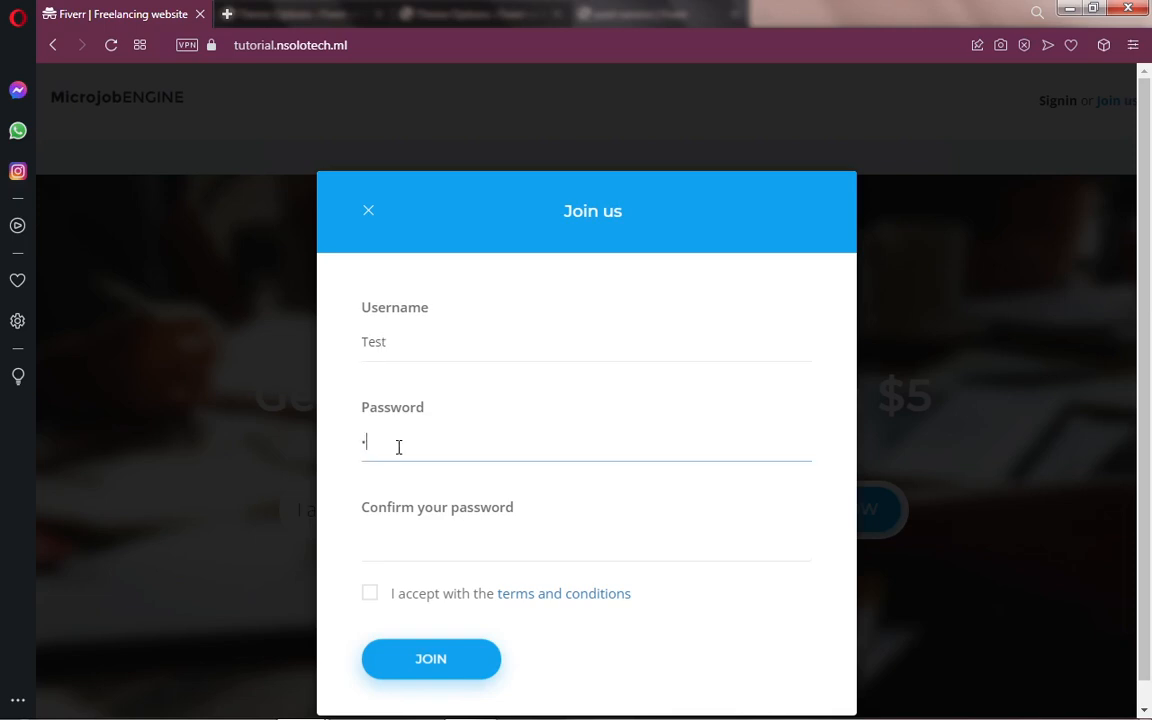
type("est123")
left_click(396, 550)
type("test12")
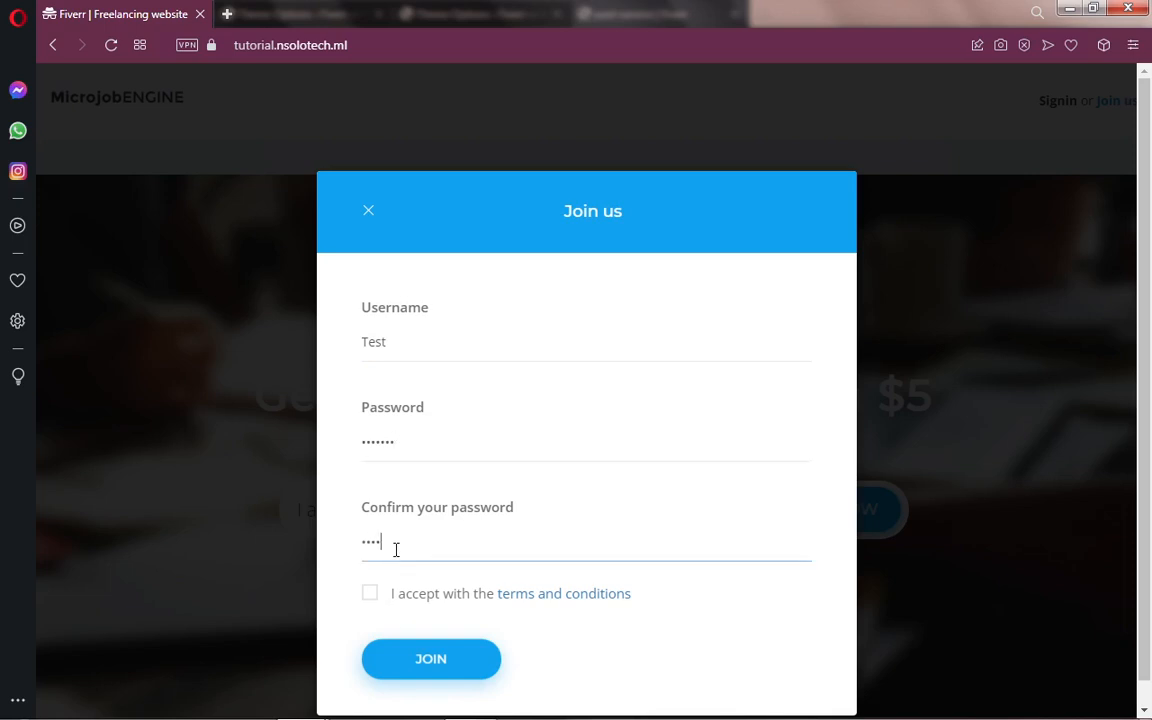
type("3")
left_click(370, 594)
left_click(427, 664)
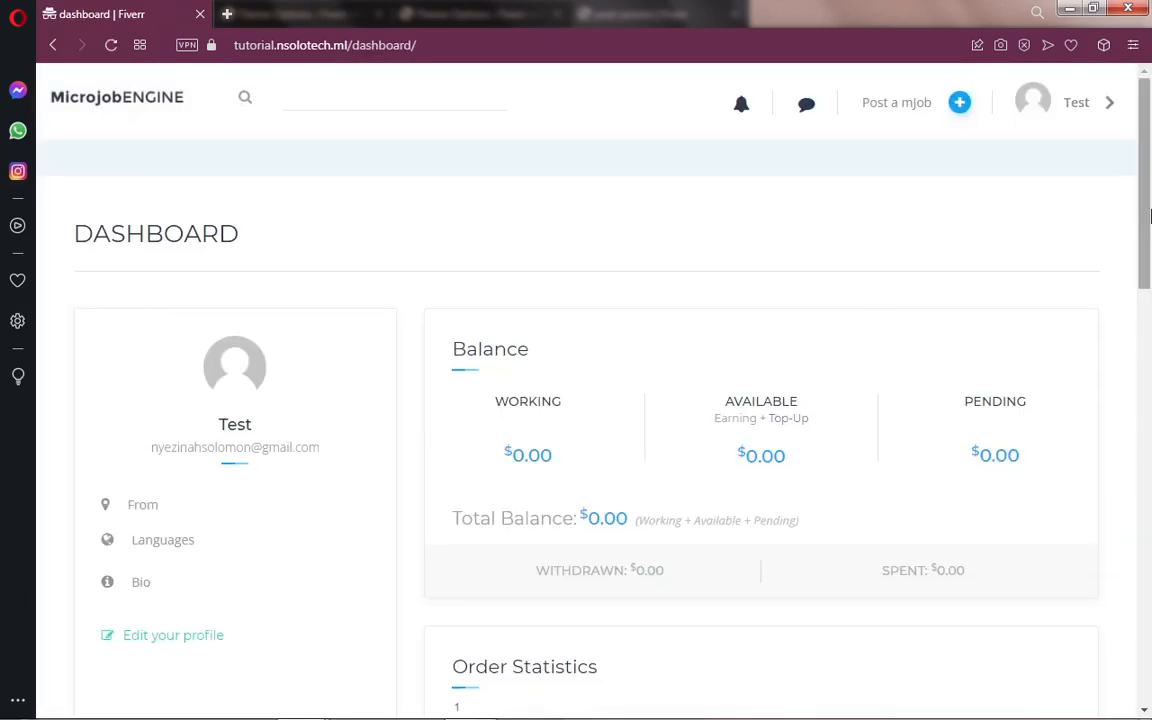
Step: Scroll the Test dashboard and highlight the $0.00 Working and Available balances
left_click_drag(1148, 212, 1150, 296)
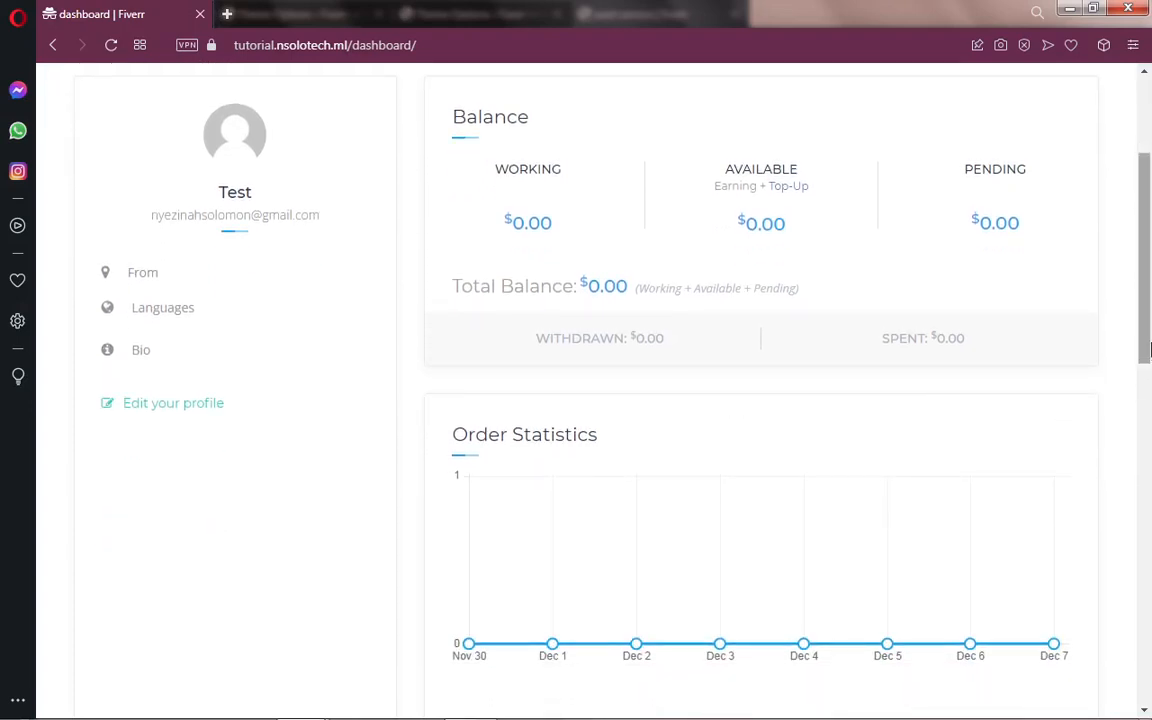
scroll(1020, 340, "up", 2)
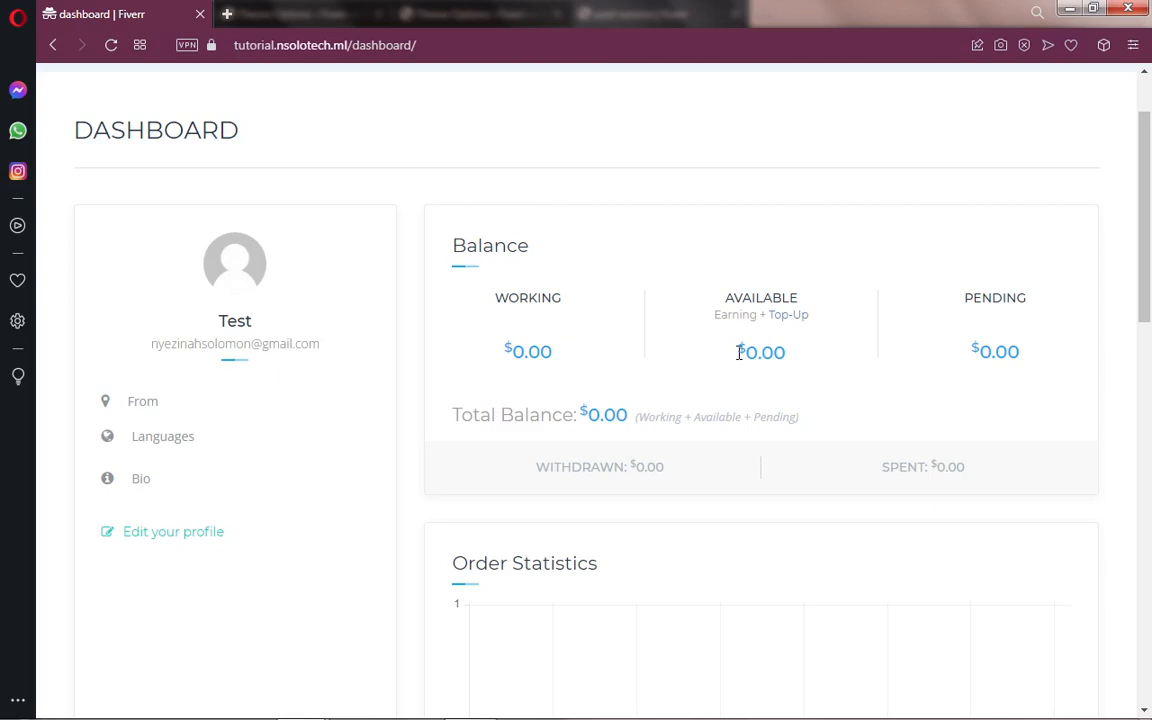
left_click_drag(740, 352, 800, 362)
left_click_drag(492, 360, 555, 360)
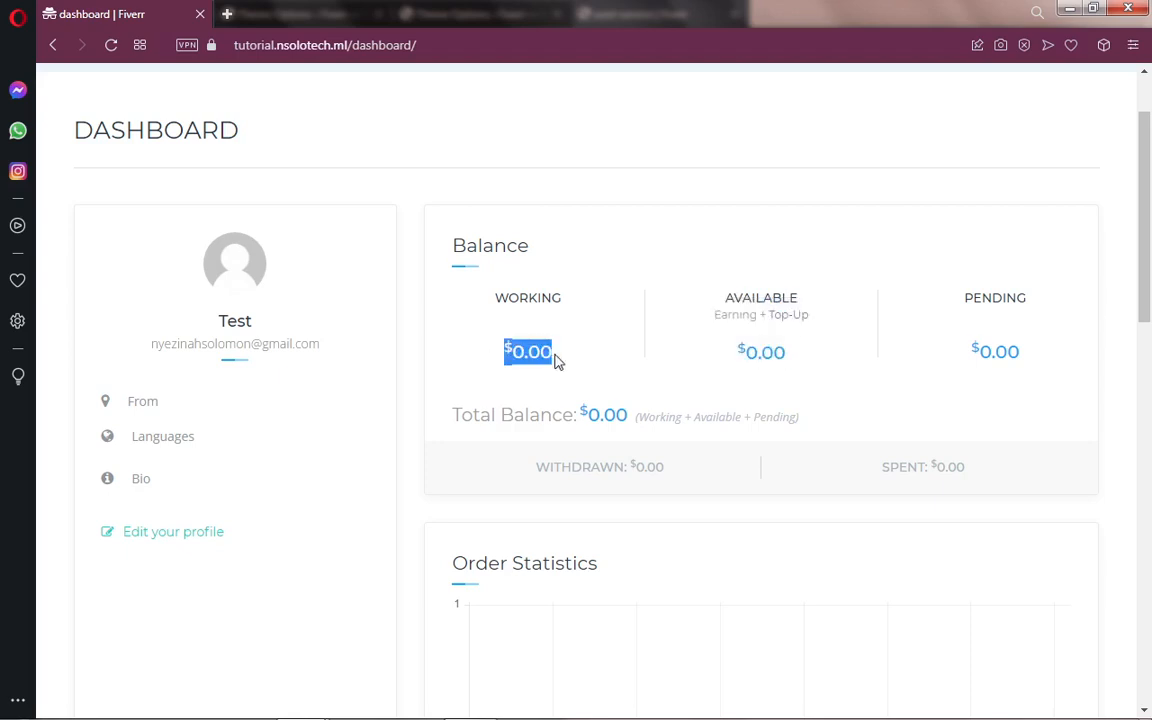
left_click(505, 357)
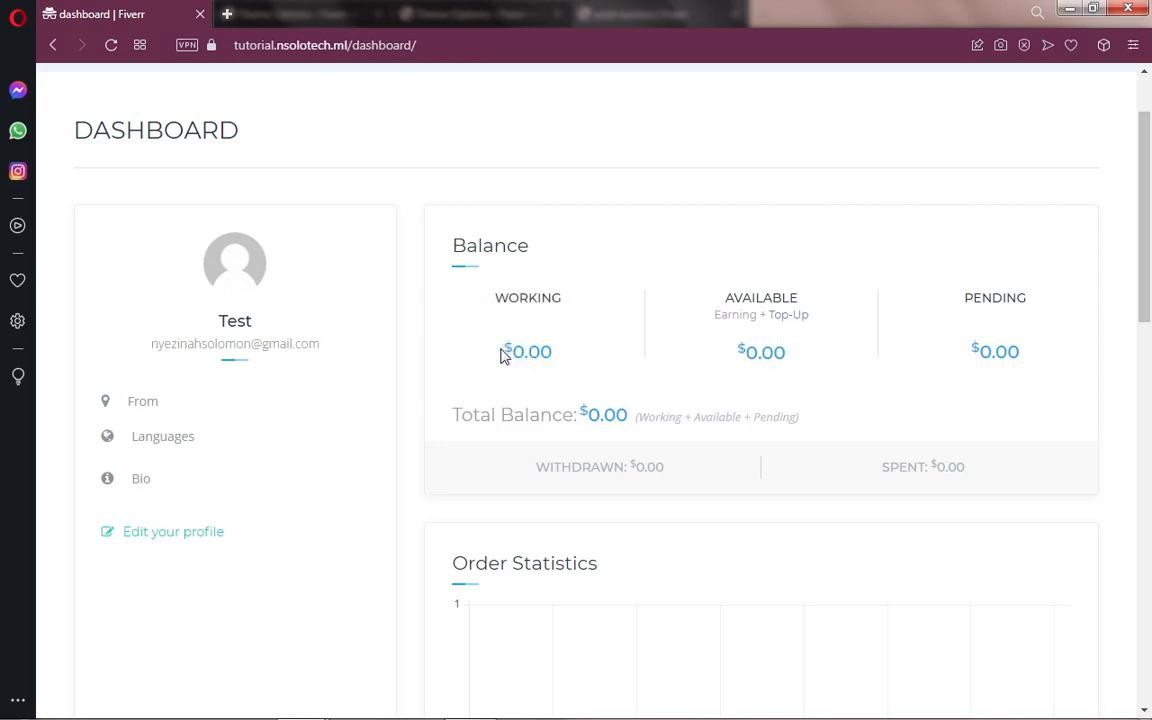
left_click_drag(505, 357, 553, 357)
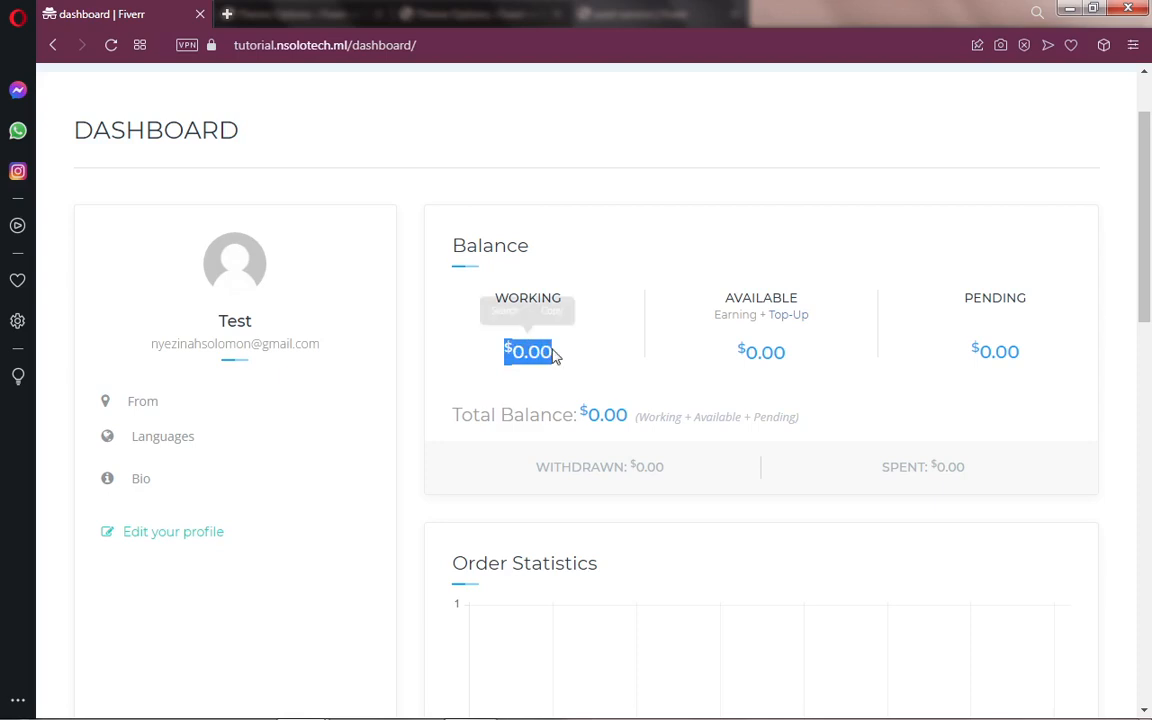
left_click_drag(737, 353, 785, 353)
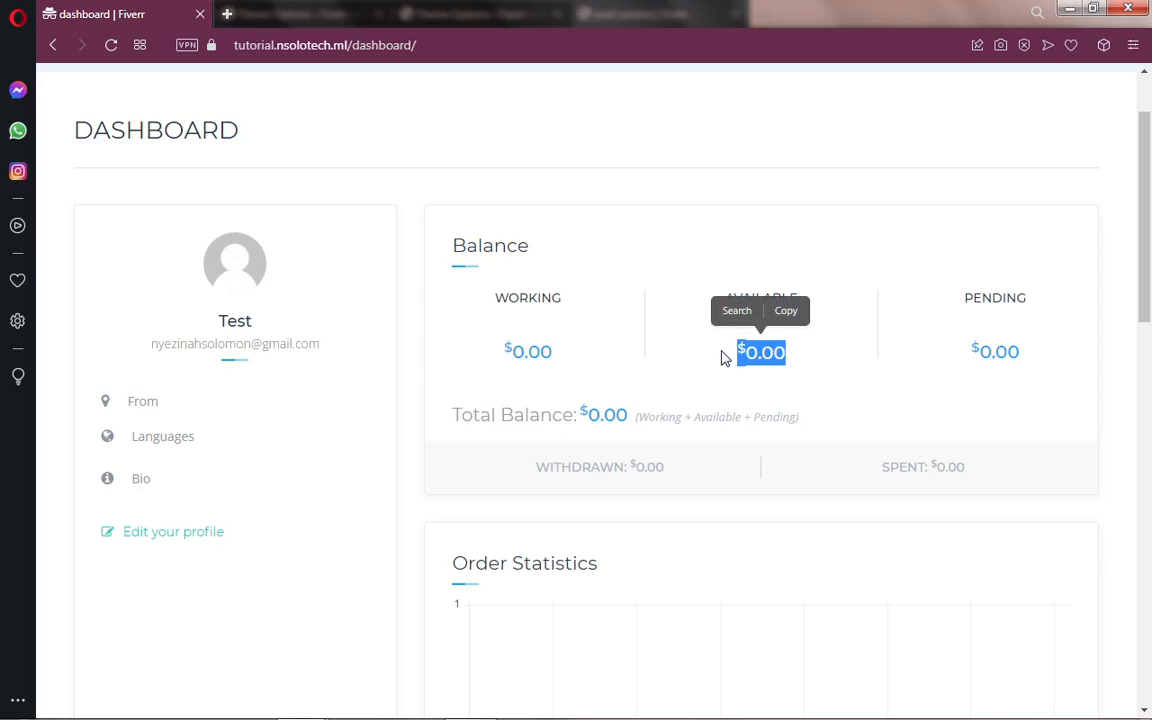
left_click(722, 357)
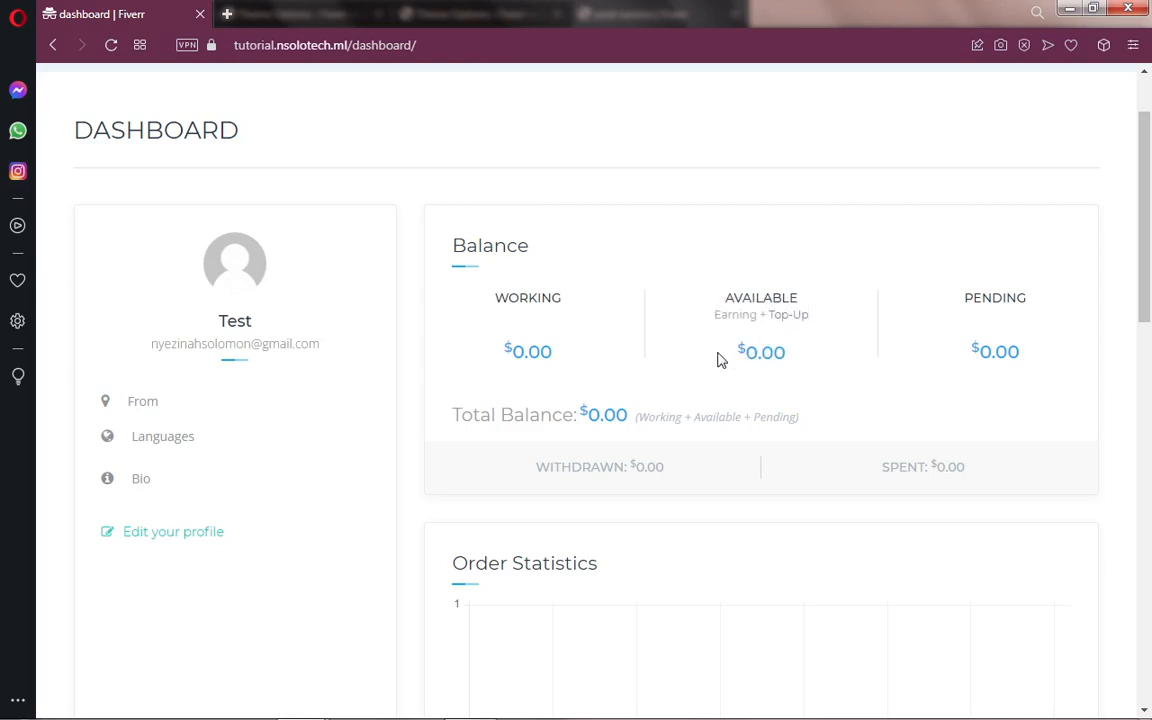
mouse_move(1148, 250)
left_mouse_down()
mouse_move(1150, 402)
mouse_move(1148, 245)
left_mouse_up()
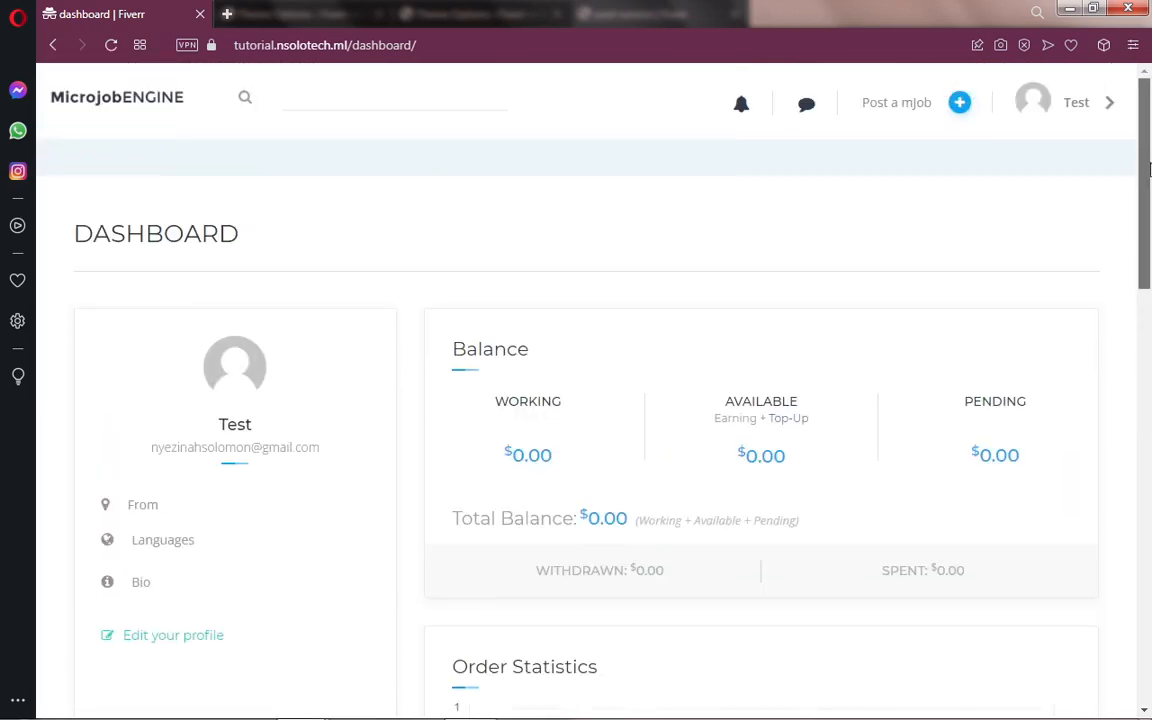
Step: Start a new mJob on the BASIC $10.00 plan, named 'name' with 2-day delivery
left_click(913, 110)
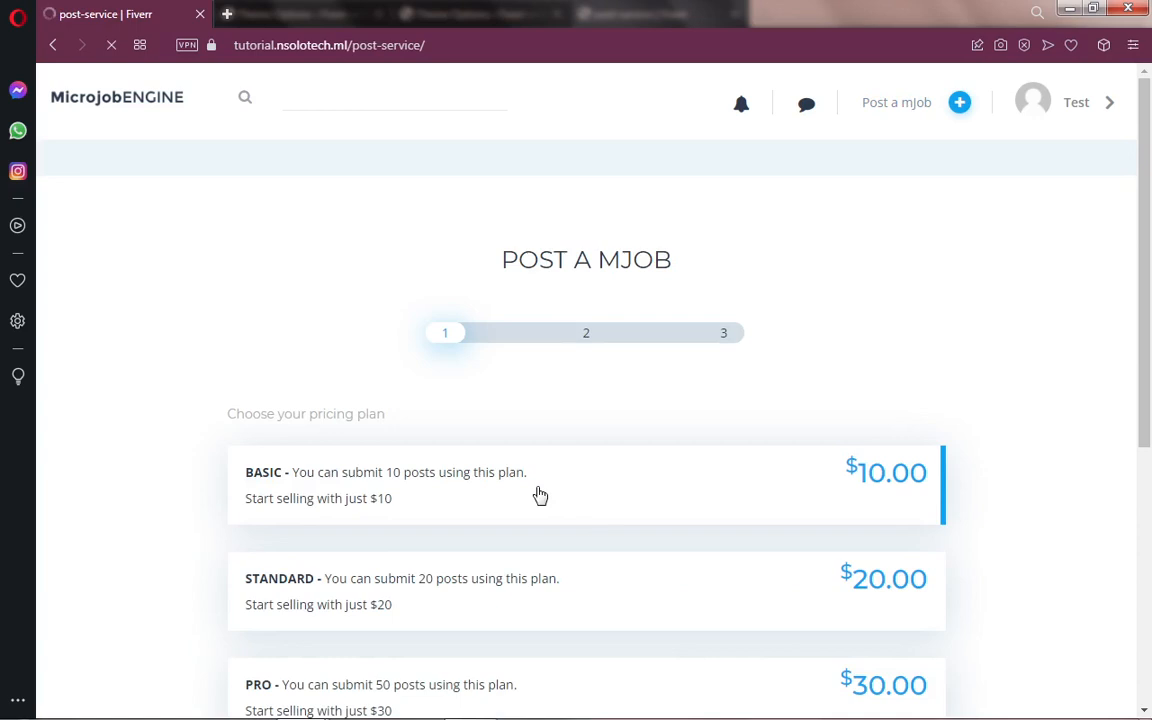
left_click(538, 494)
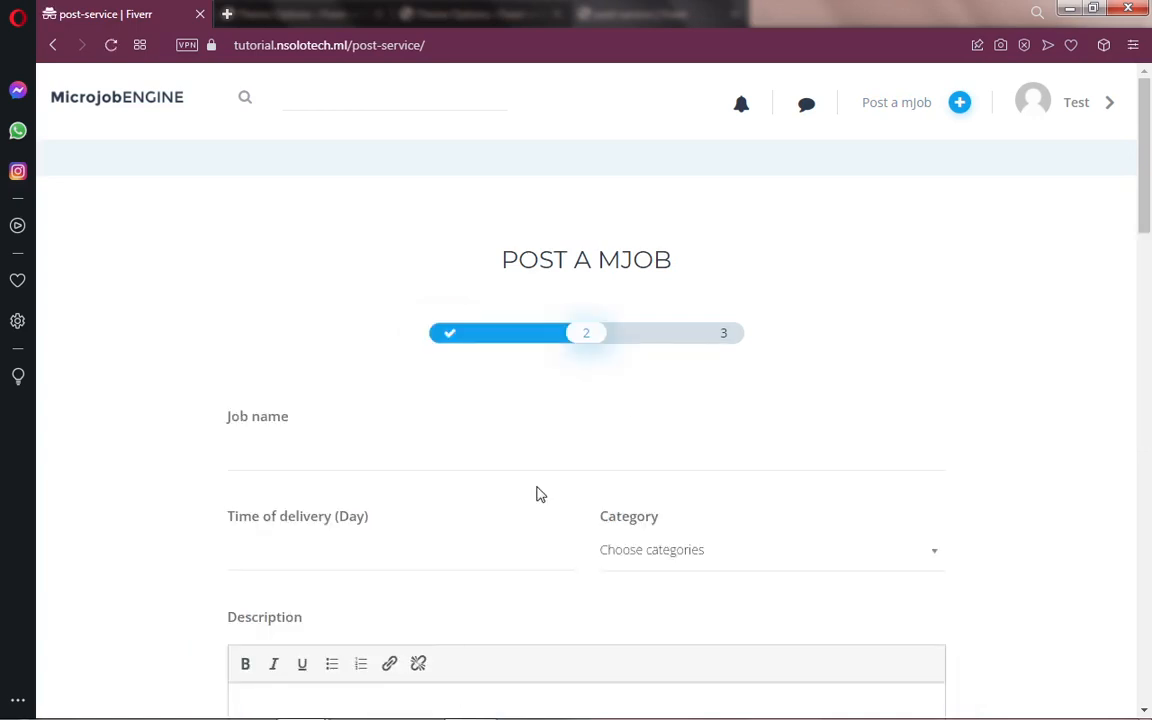
left_click_drag(1145, 207, 1150, 275)
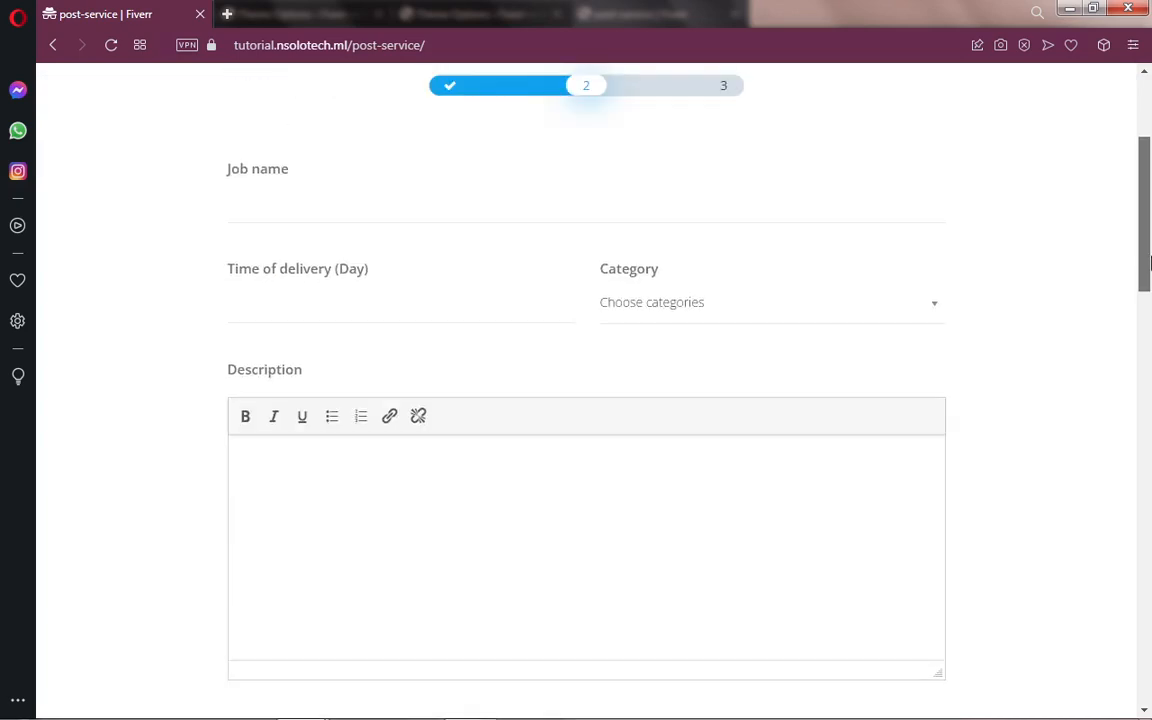
left_click(281, 203)
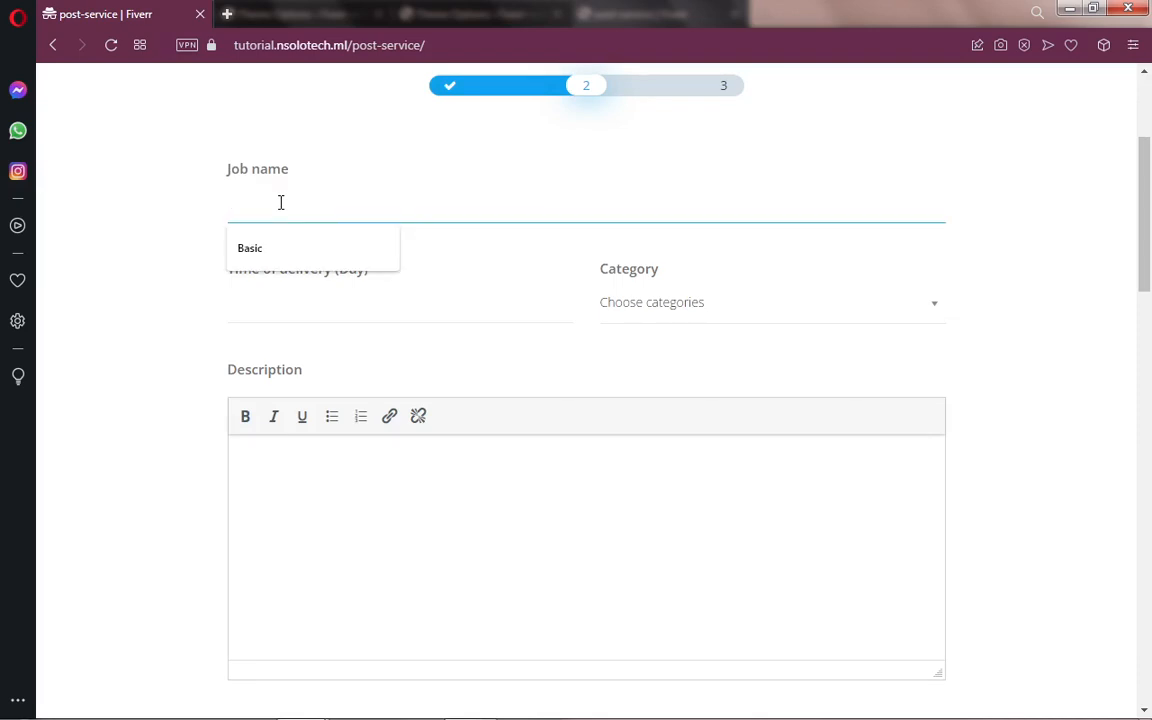
type("t")
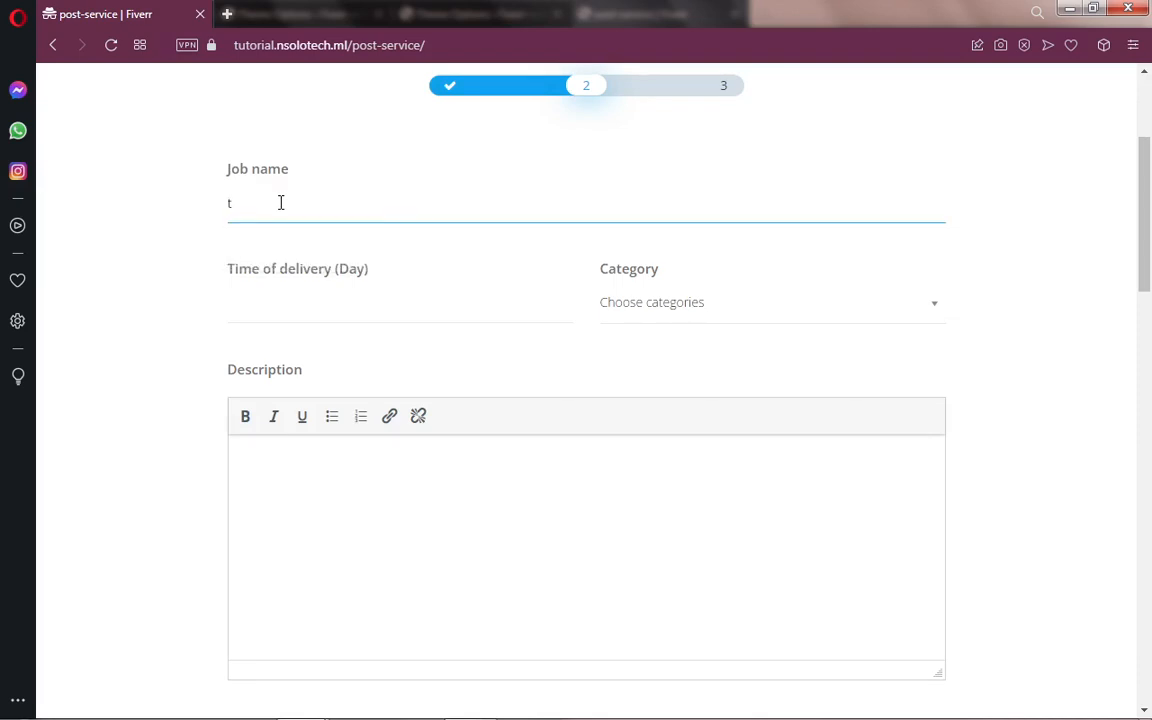
key("BackSpace")
type("name")
left_click(283, 305)
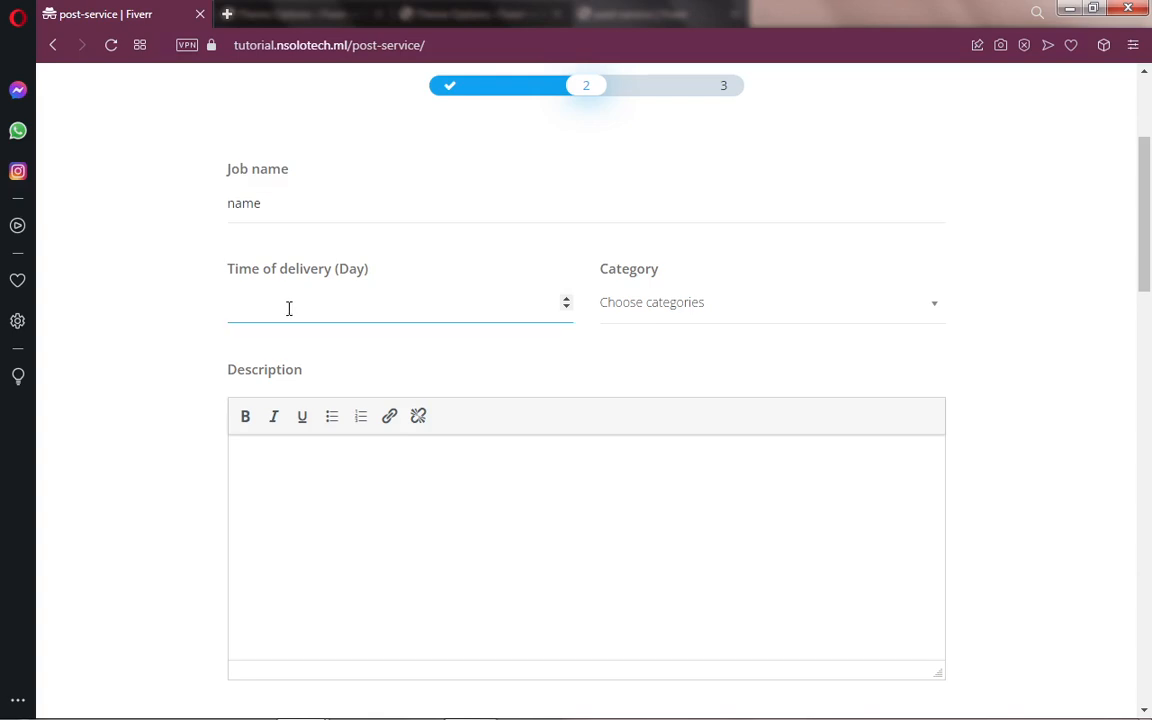
type("2")
Step: Fill the description by pasting the copied 'Description' label several times
left_click(647, 313)
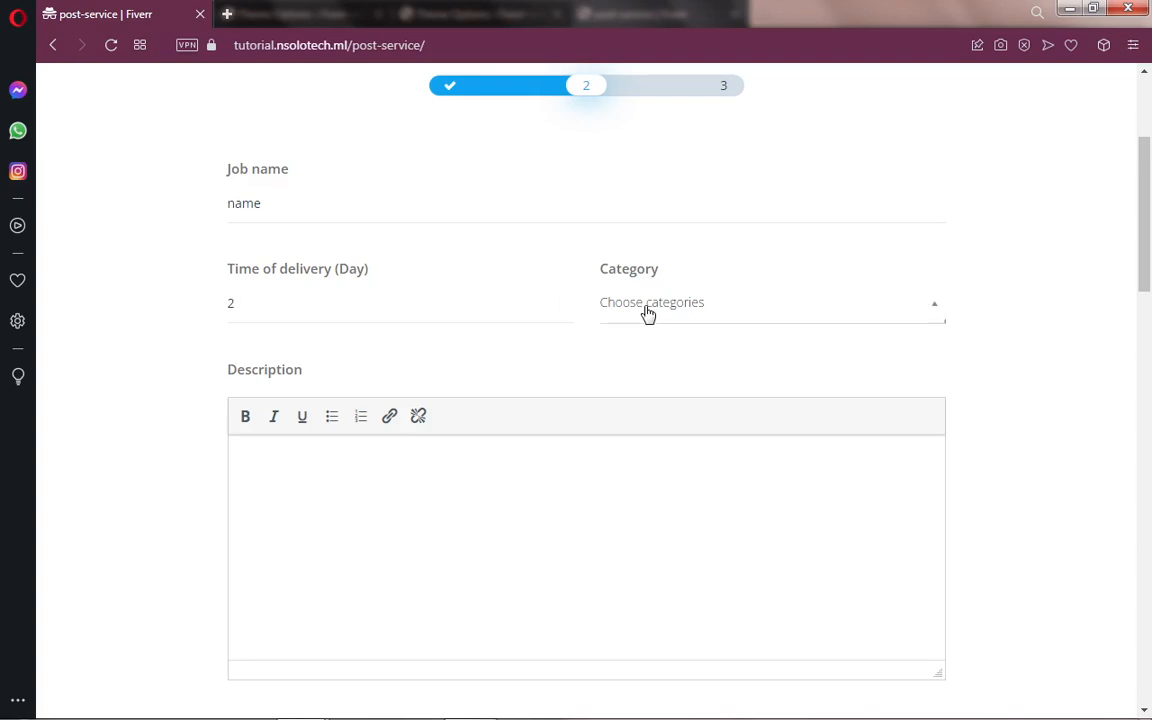
left_click(370, 460)
left_click_drag(229, 370, 247, 423)
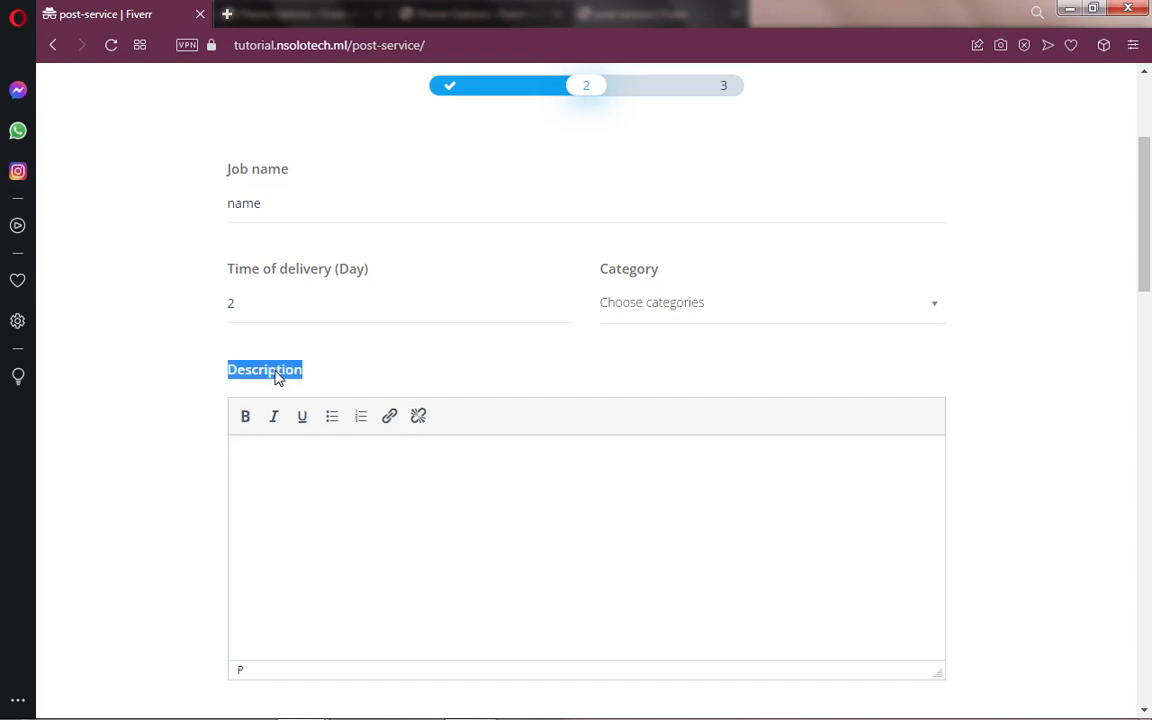
right_click(277, 376)
left_click(311, 437)
left_click(288, 459)
key("ctrl+v")
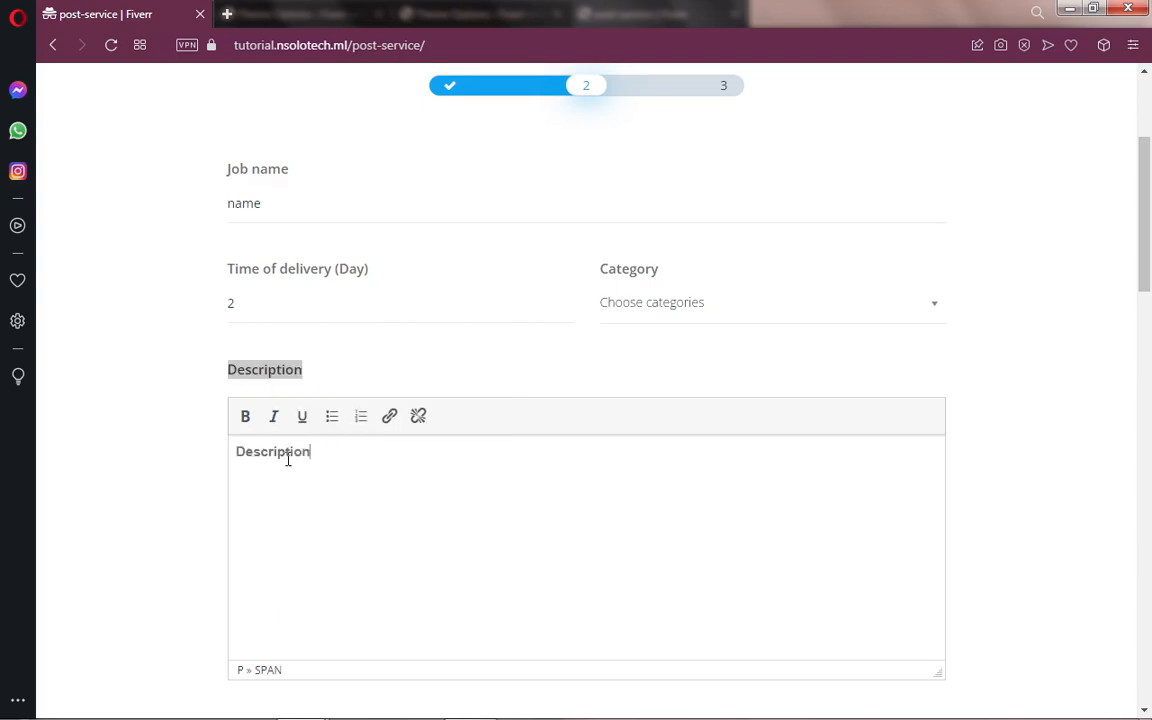
key("ctrl+v")
key("ctrl+v")
key("ctrl+v")
key("ctrl+v")
key("ctrl+v")
key("ctrl+v")
key("ctrl+v")
key("ctrl+v")
key("ctrl+v")
key("ctrl+v")
key("ctrl+v")
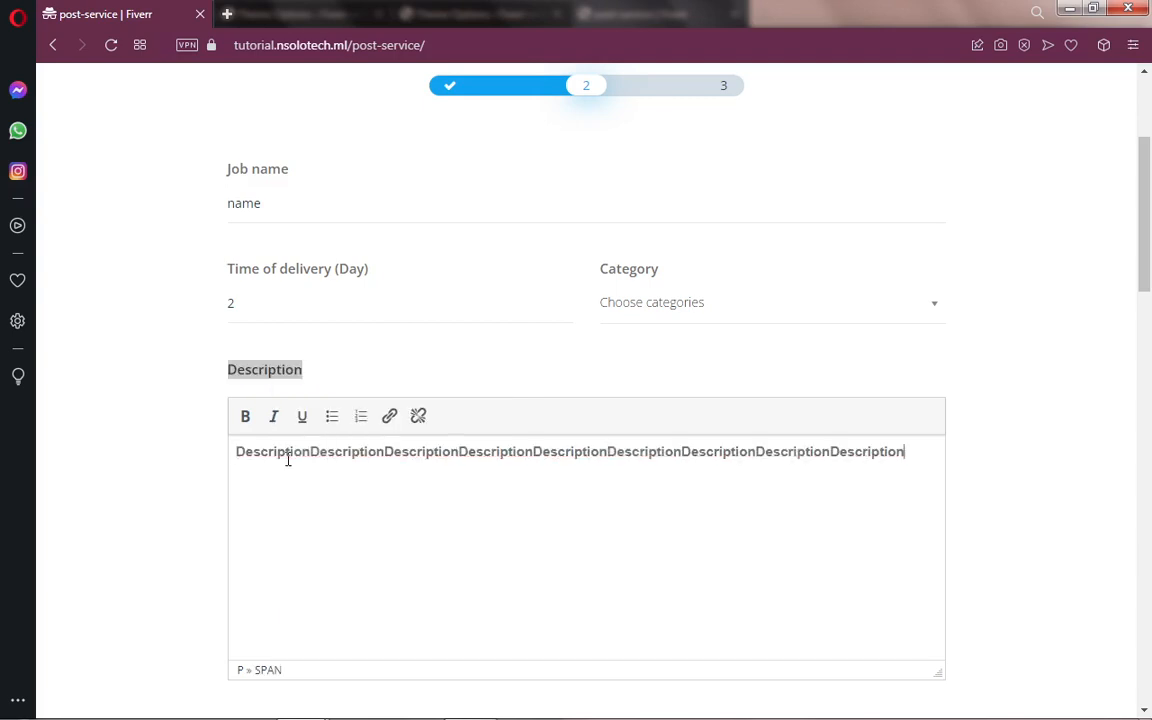
key("ctrl+v")
key("ctrl+v")
key("ctrl+v")
key("ctrl+v")
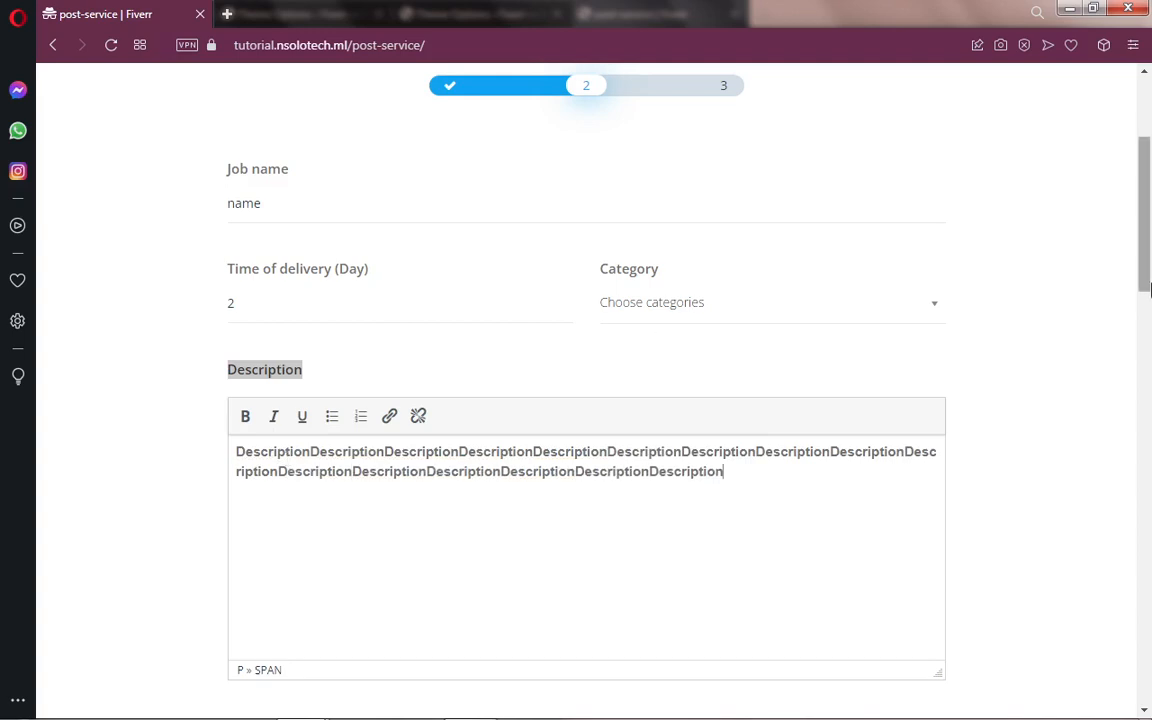
left_click_drag(1149, 278, 1150, 436)
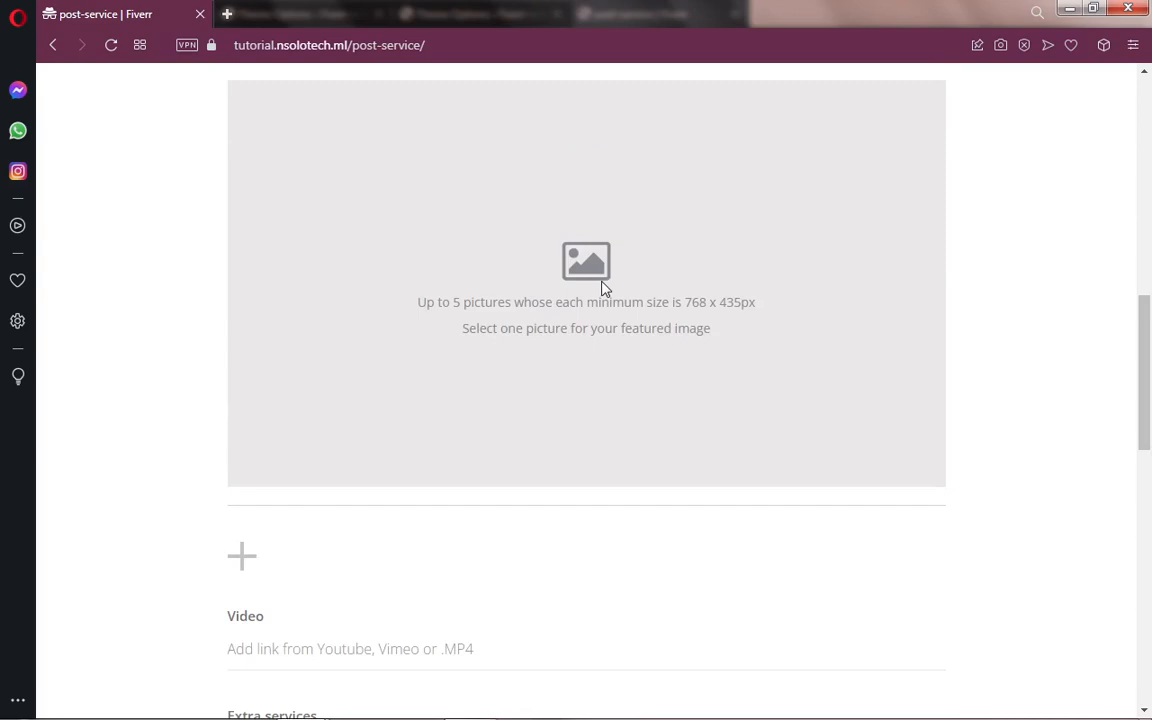
Step: Paste the copied 'Opening message' heading repeatedly into the opening message box
left_click_drag(1145, 405, 1149, 500)
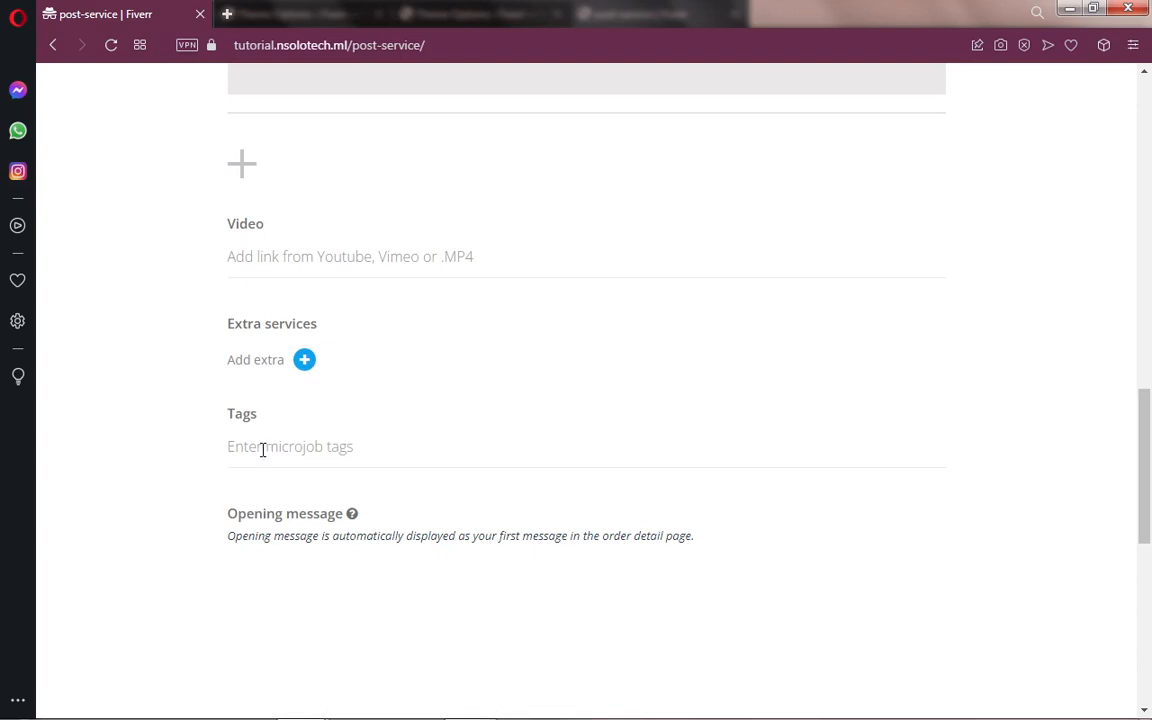
scroll(1084, 455, "down", 4)
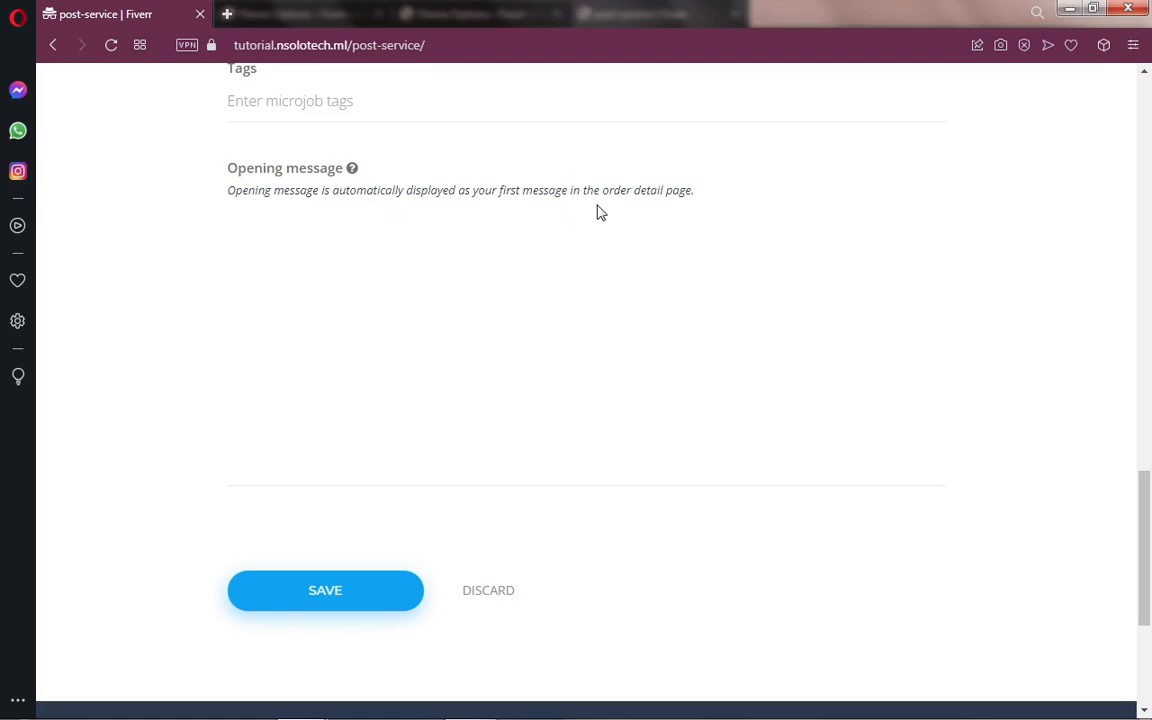
left_click(294, 247)
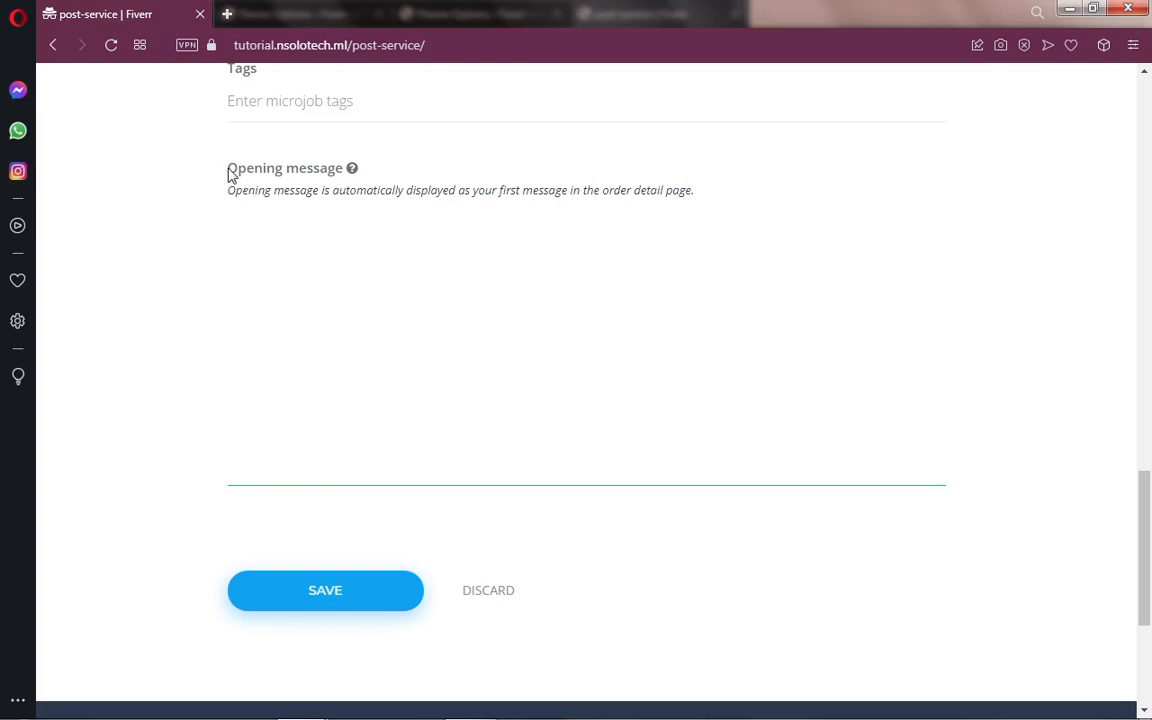
left_click_drag(228, 170, 338, 188)
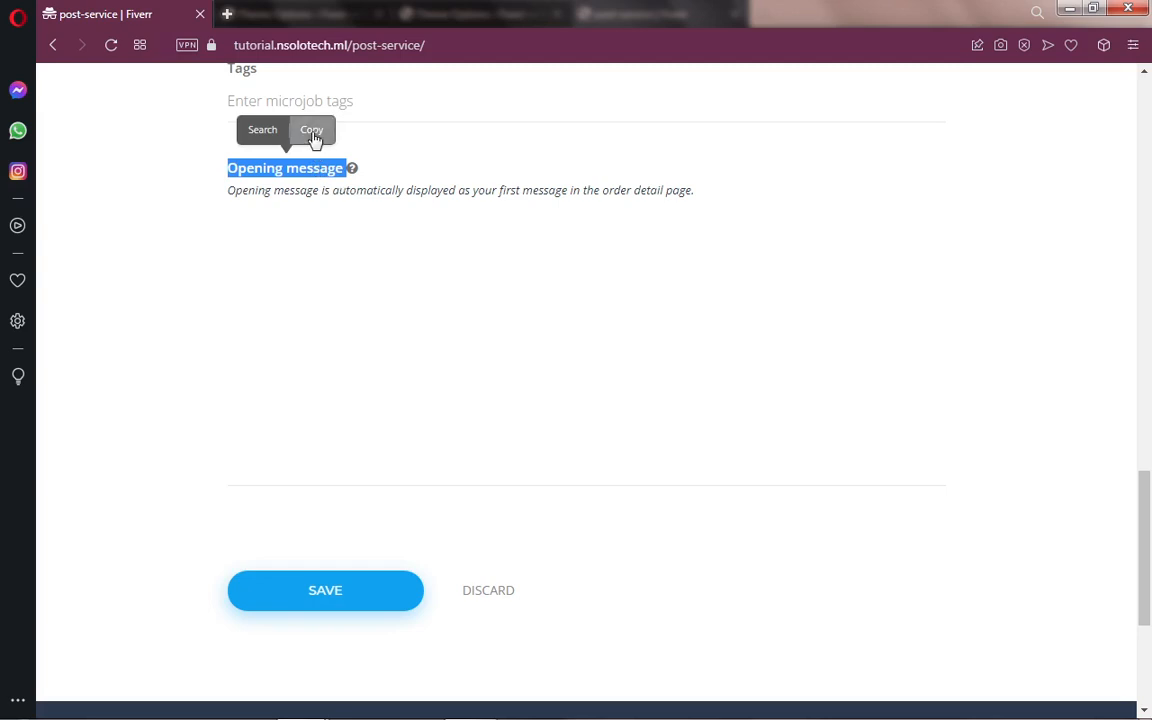
left_click(312, 134)
left_click(255, 293)
key("ctrl+v")
key("ctrl+v")
key("ctrl+v")
key("ctrl+v")
key("ctrl+v")
key("ctrl+v")
key("ctrl+v")
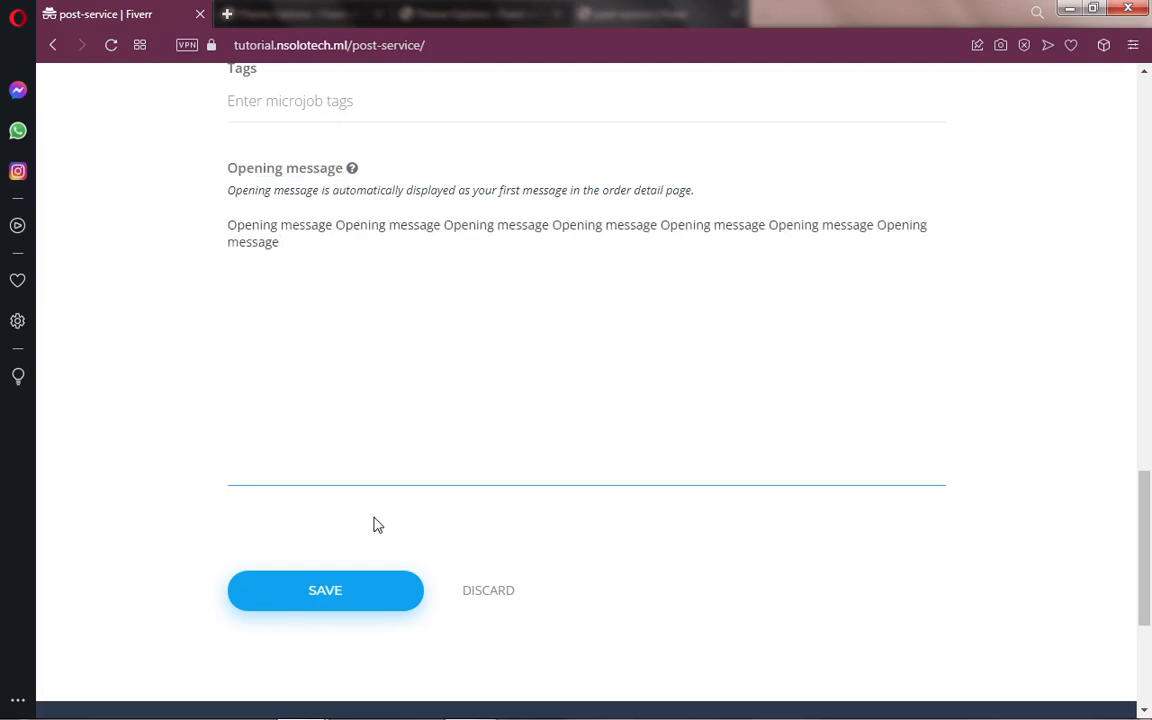
Step: Save the mJob, which is refused for a missing category, and open the Category list
left_click(327, 590)
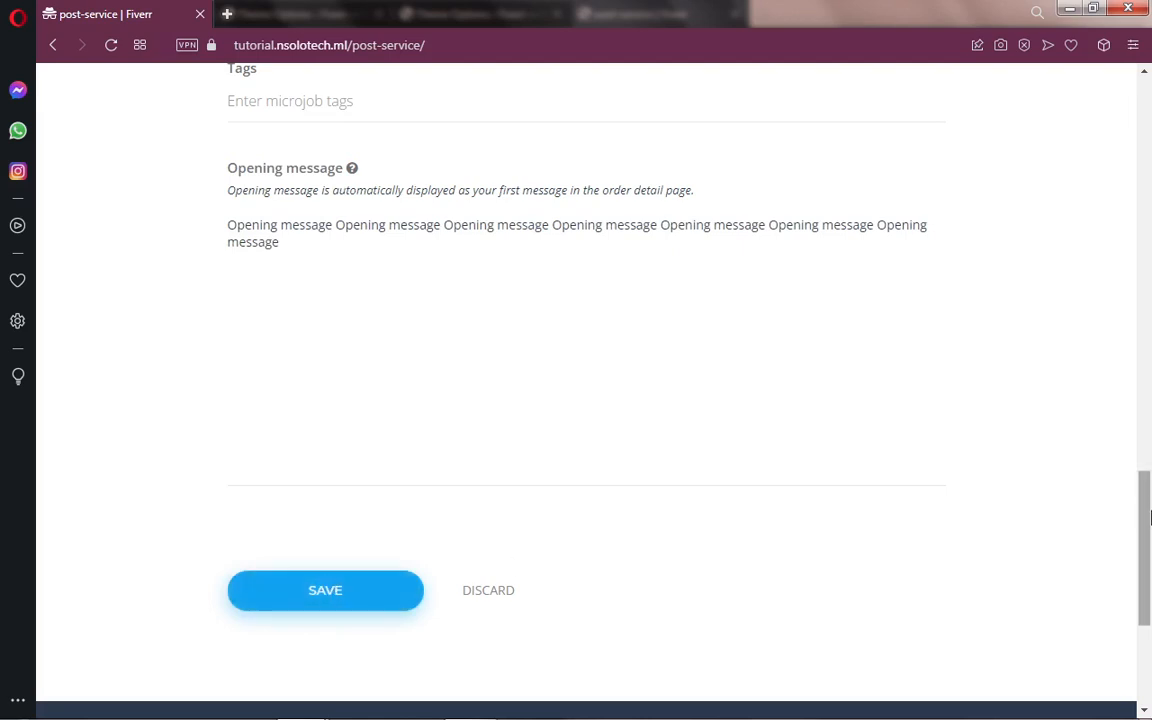
left_click_drag(1150, 517, 1139, 175)
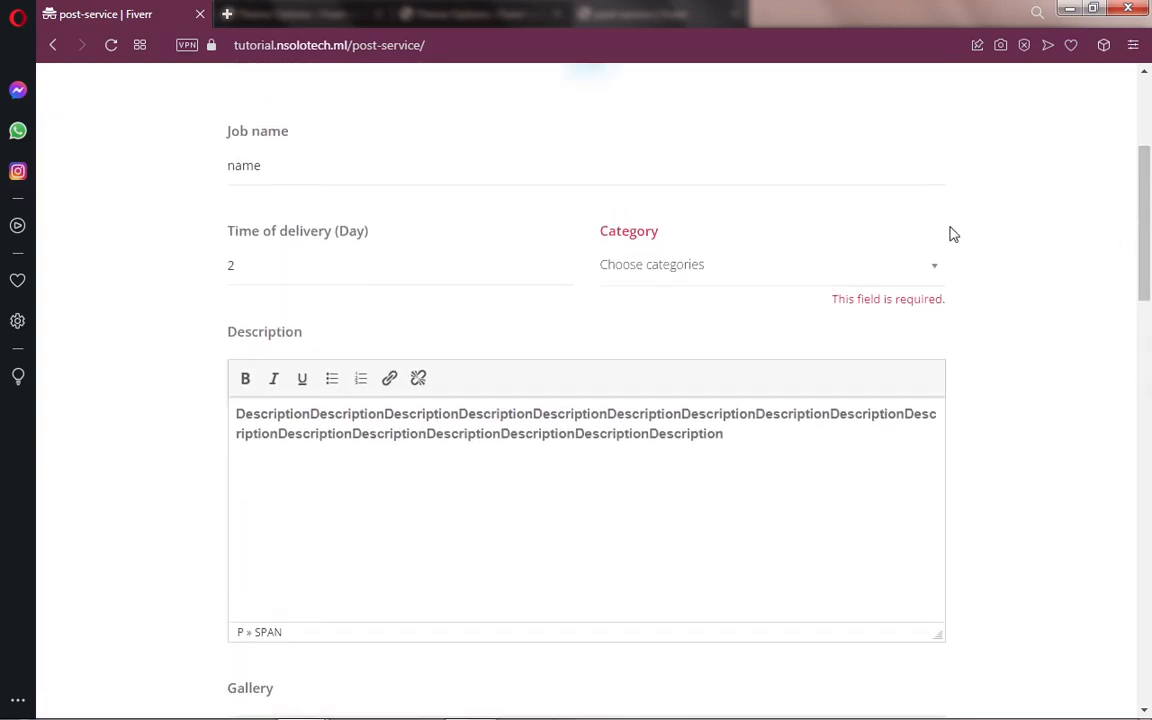
left_click(696, 272)
Step: Switch to the admin window's Theme Options tab and go to Microjobs > Categories
mouse_move(298, 705)
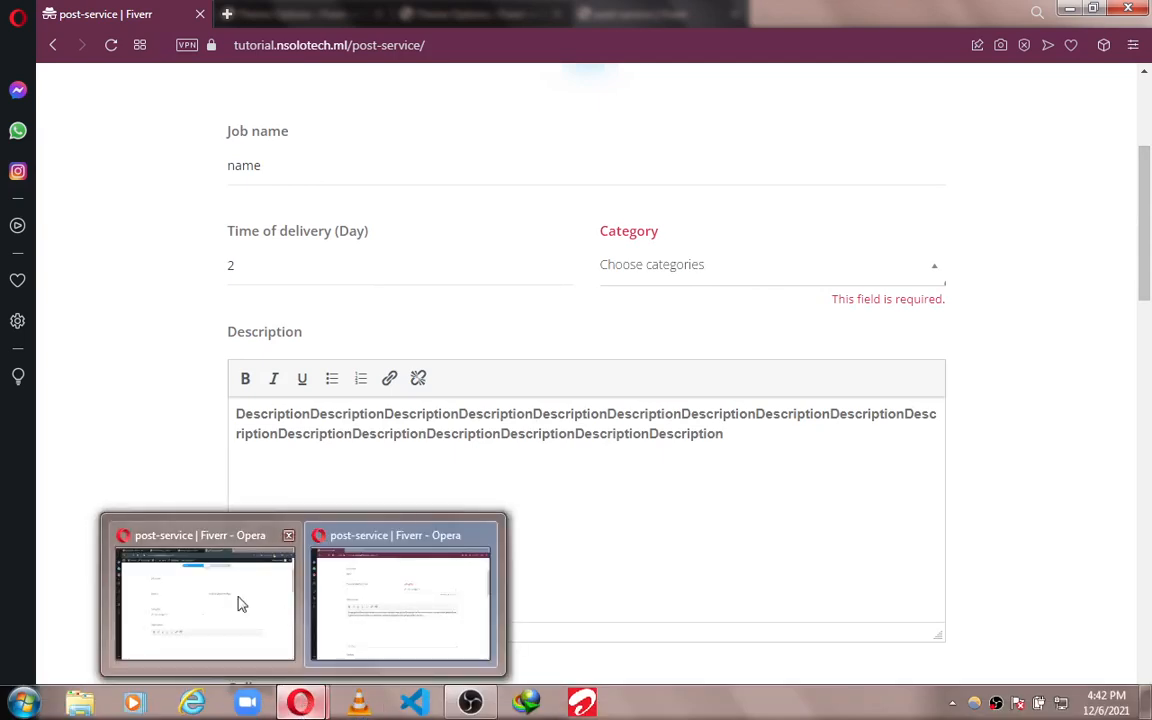
mouse_move(226, 596)
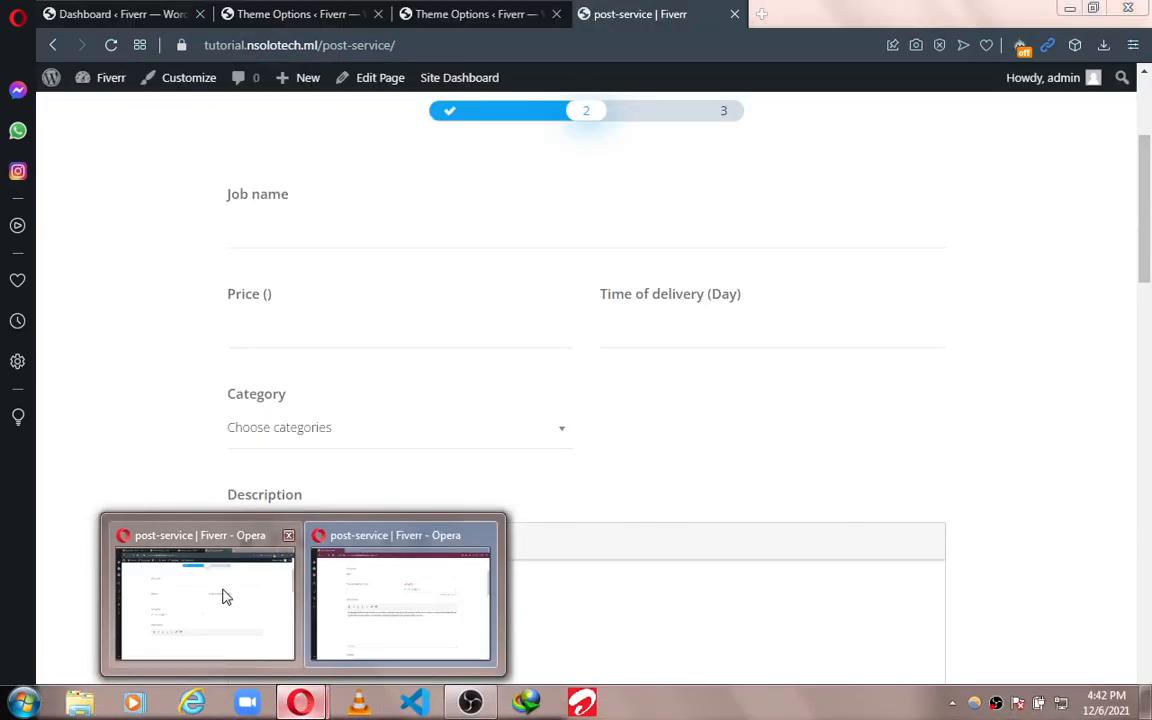
left_click(222, 594)
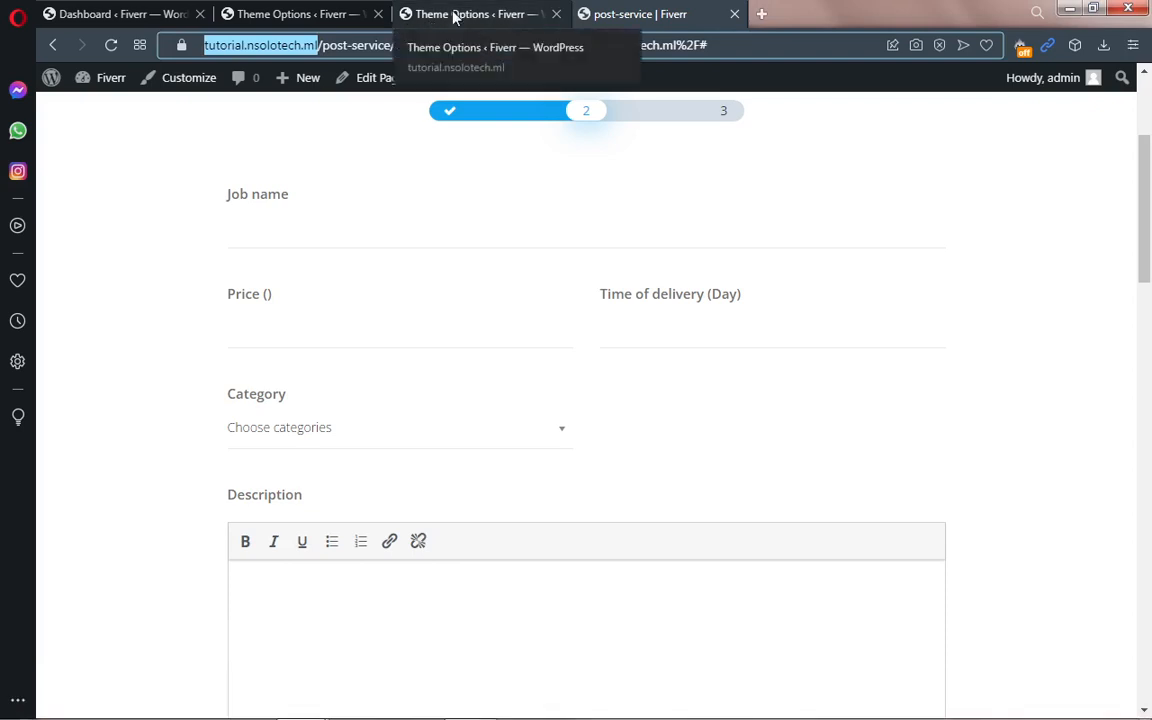
left_click(453, 17)
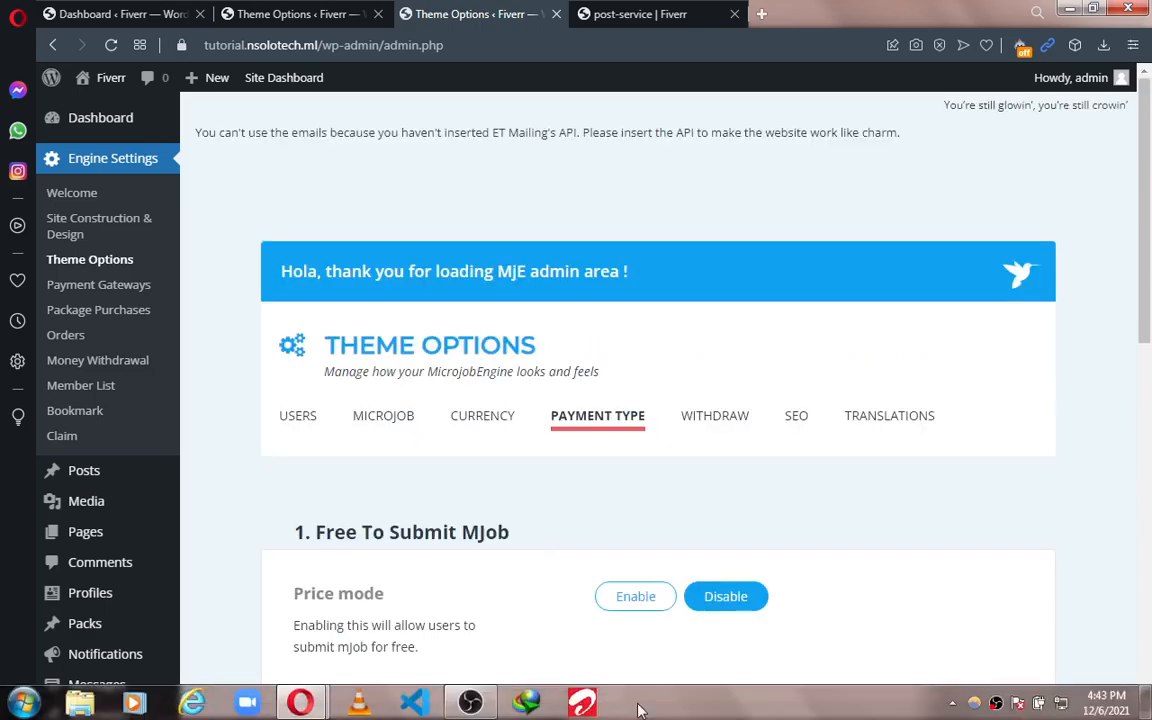
scroll(1150, 185, "down", 4)
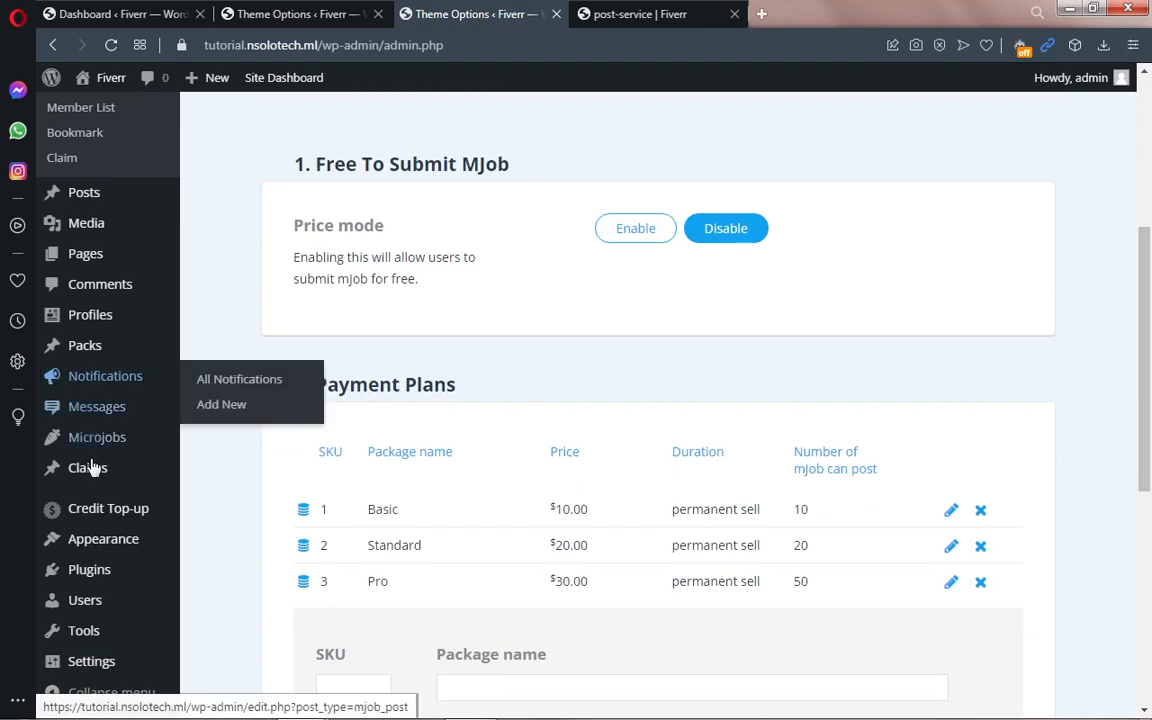
mouse_move(95, 450)
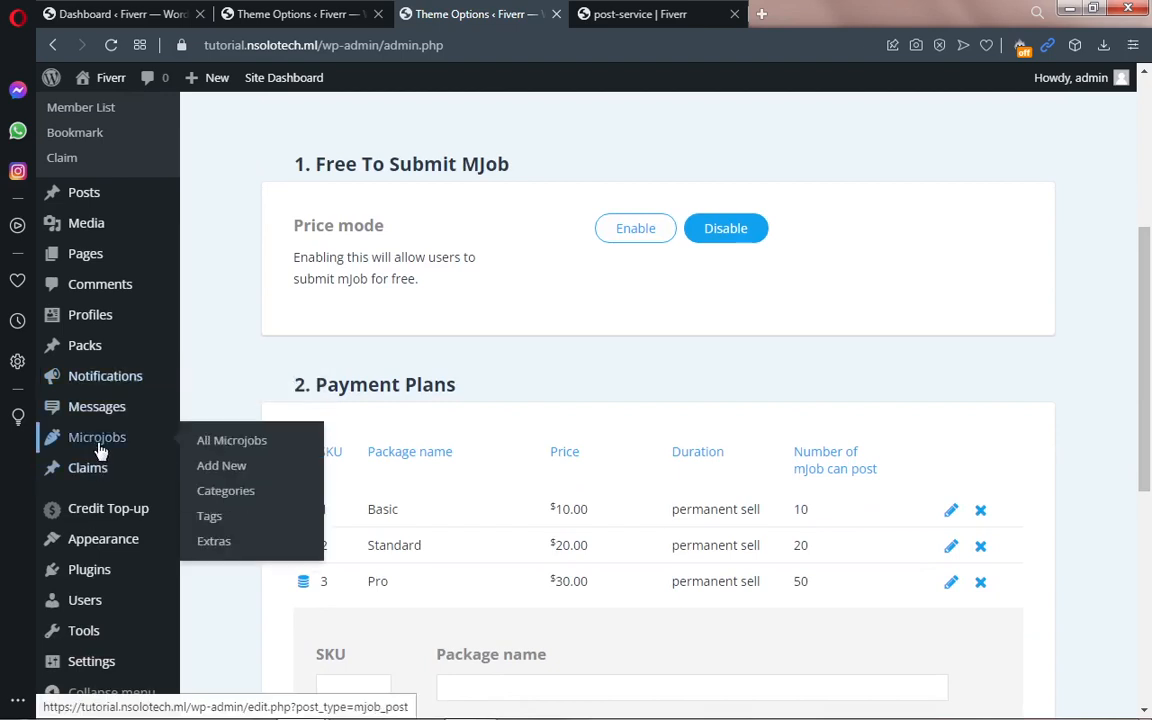
left_click(232, 494)
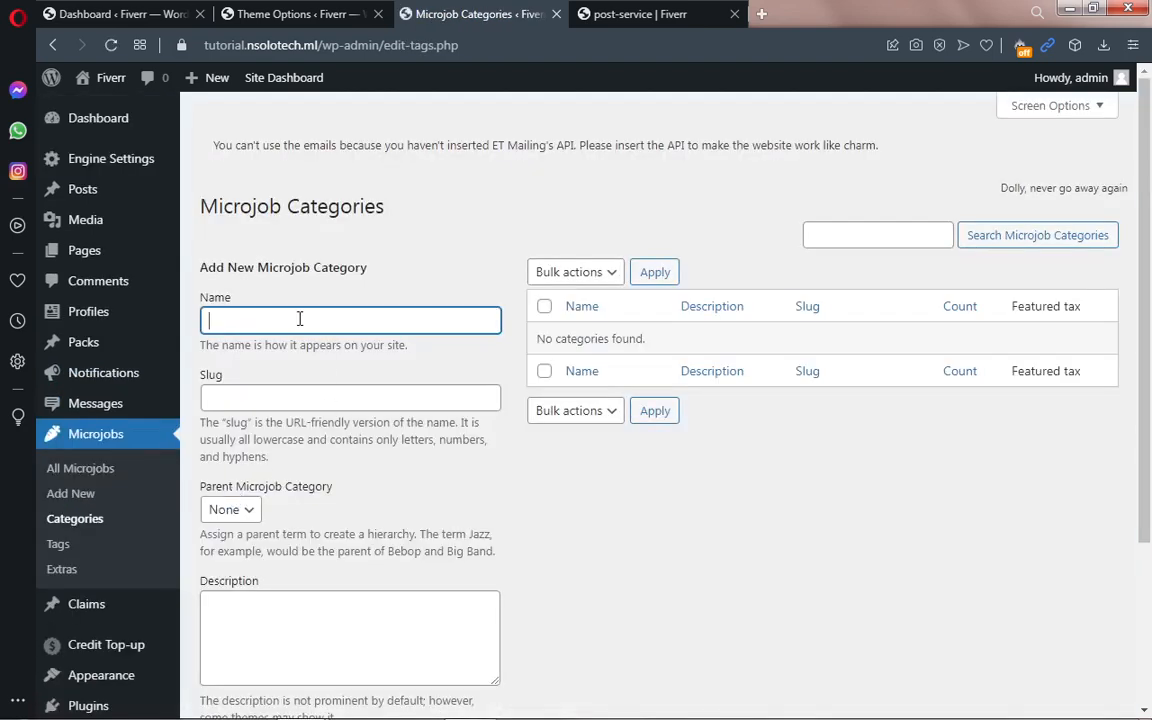
Step: Enter logo as both the category name and slug
type("logo")
left_click(267, 395)
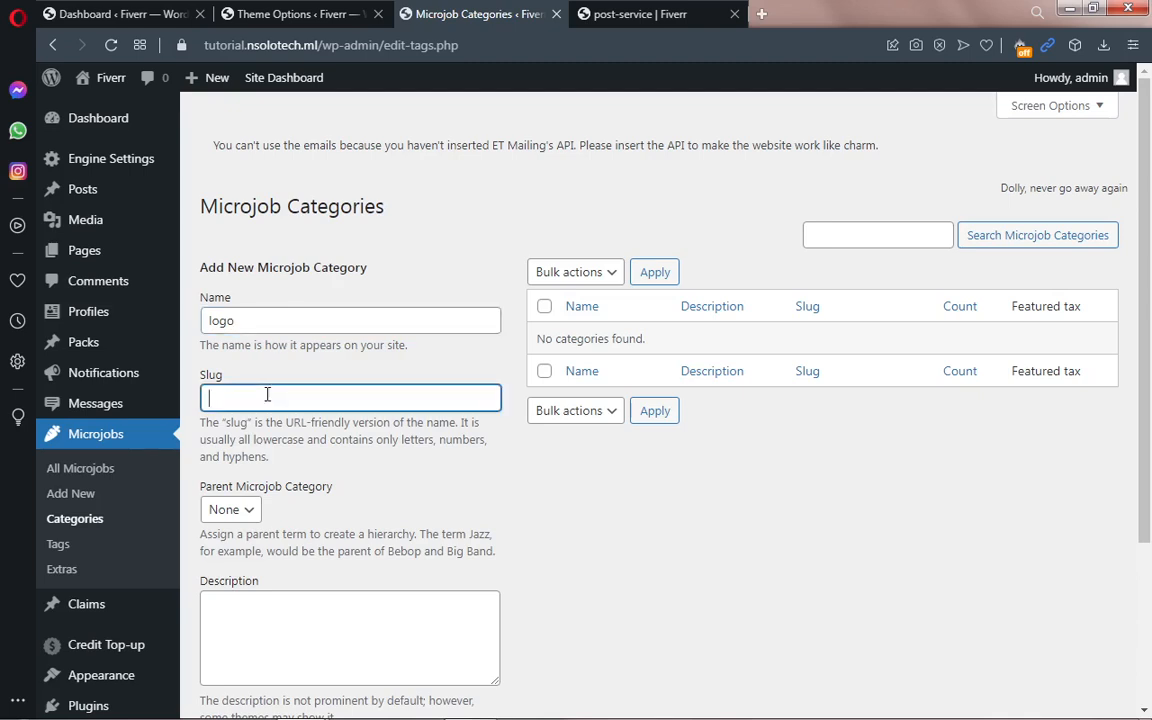
type("logo")
Step: Set the description to 'DescriptionDescription' and add the logo Microjob category
scroll(1150, 367, "down", 1)
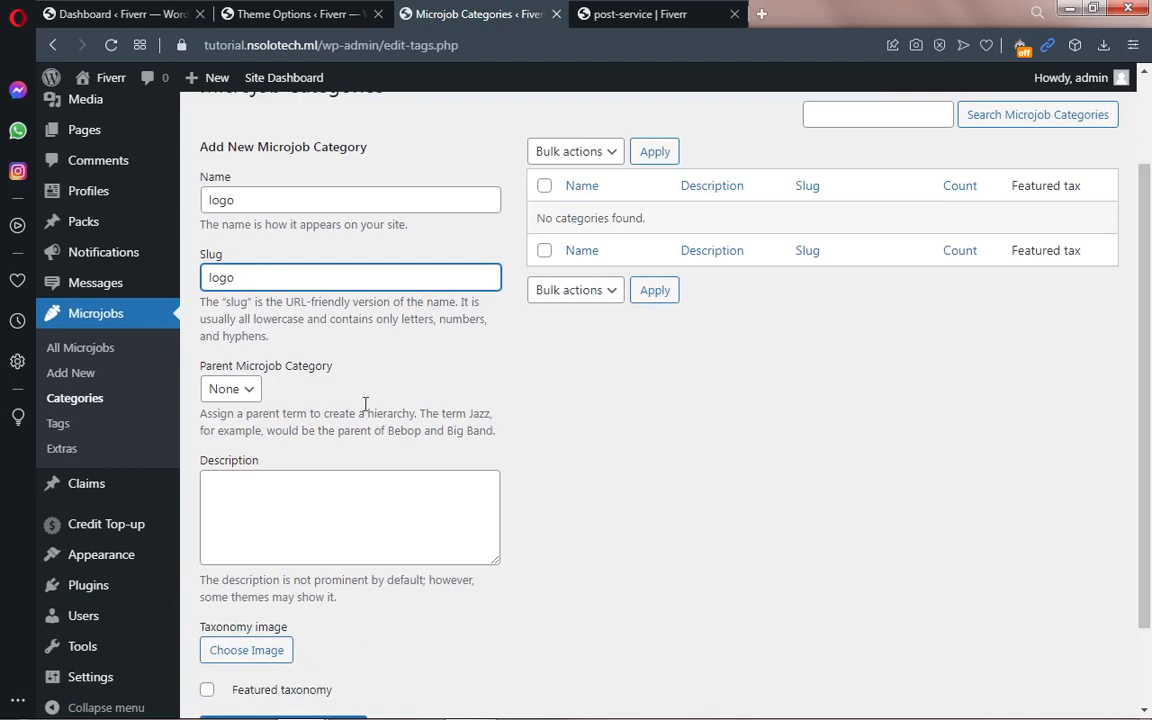
left_click(268, 479)
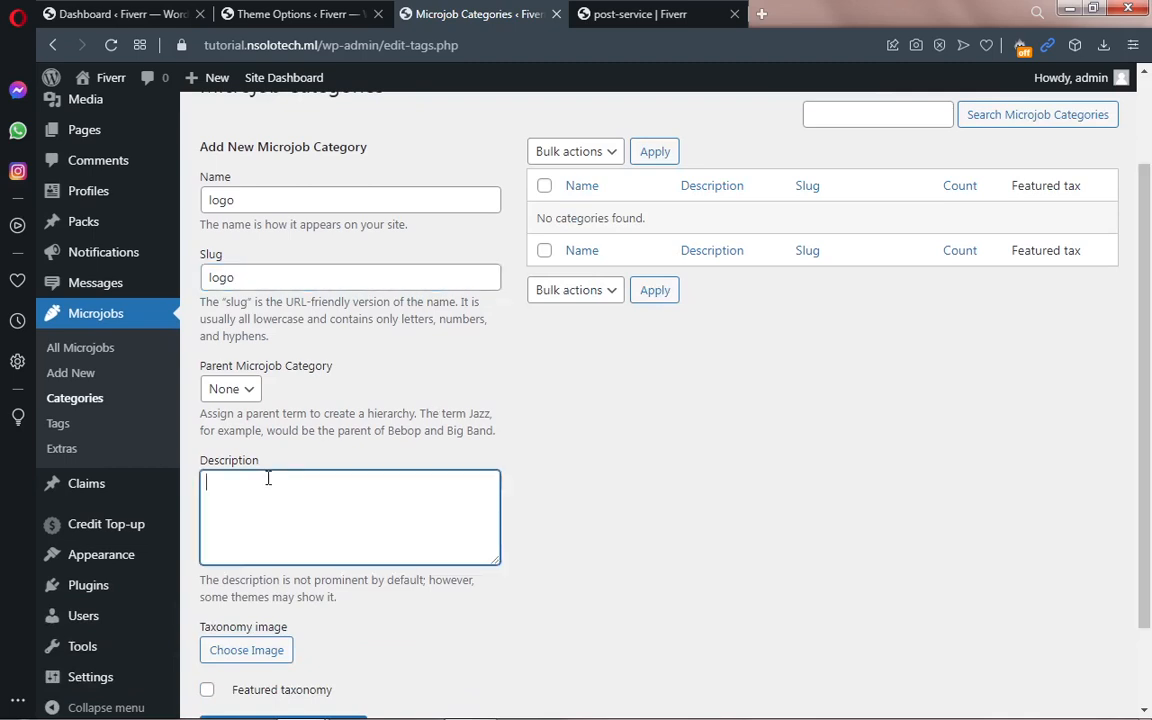
type("Opening message")
left_click_drag(311, 491, 203, 486)
double_click(213, 460)
key("ctrl+c")
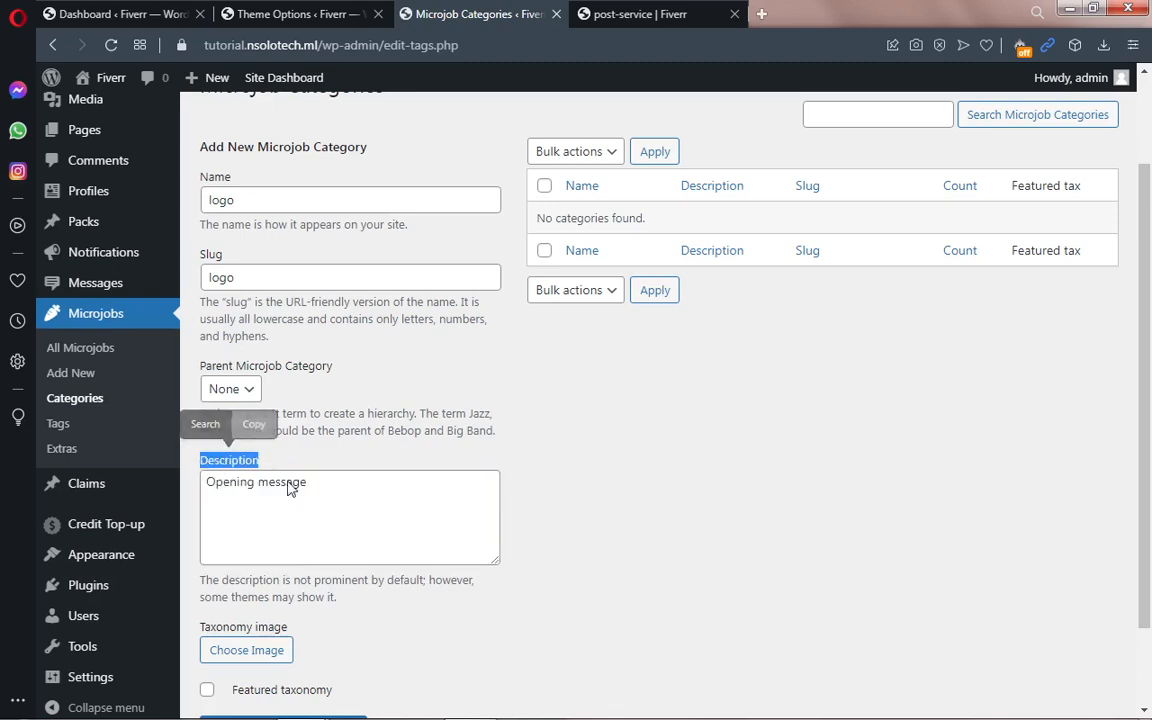
left_click_drag(319, 483, 205, 483)
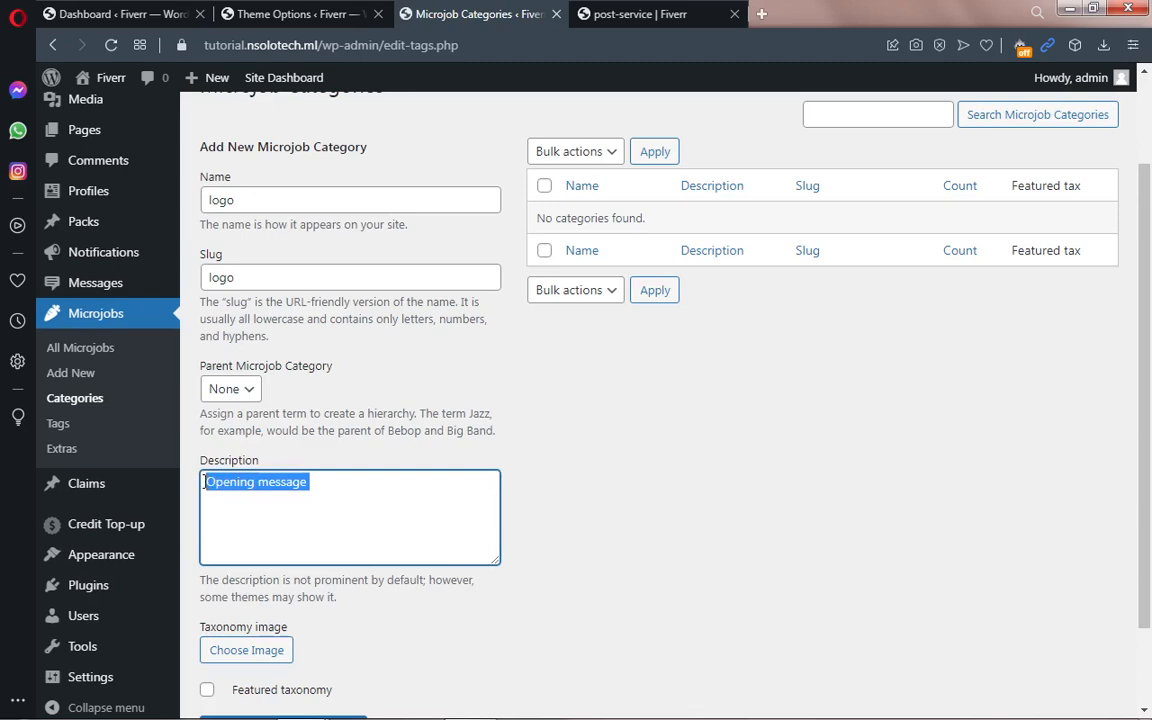
key("ctrl+v")
key("ctrl+v")
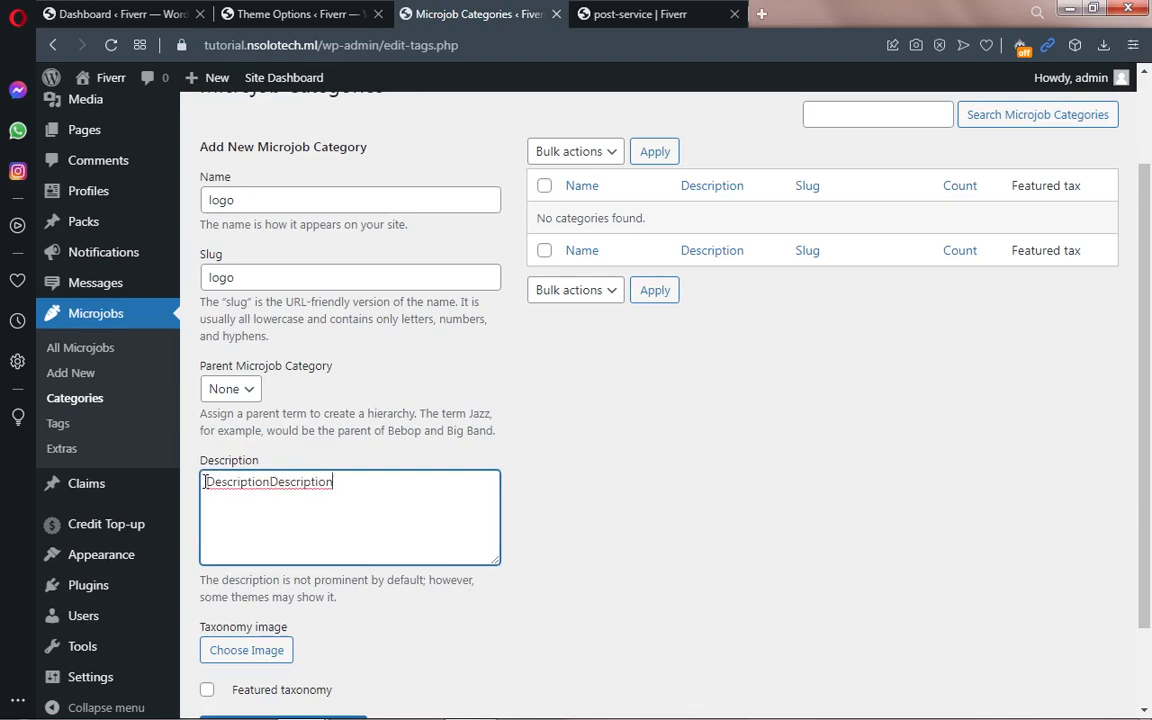
scroll(1150, 493, "down", 1)
scroll(1150, 493, "up", 1)
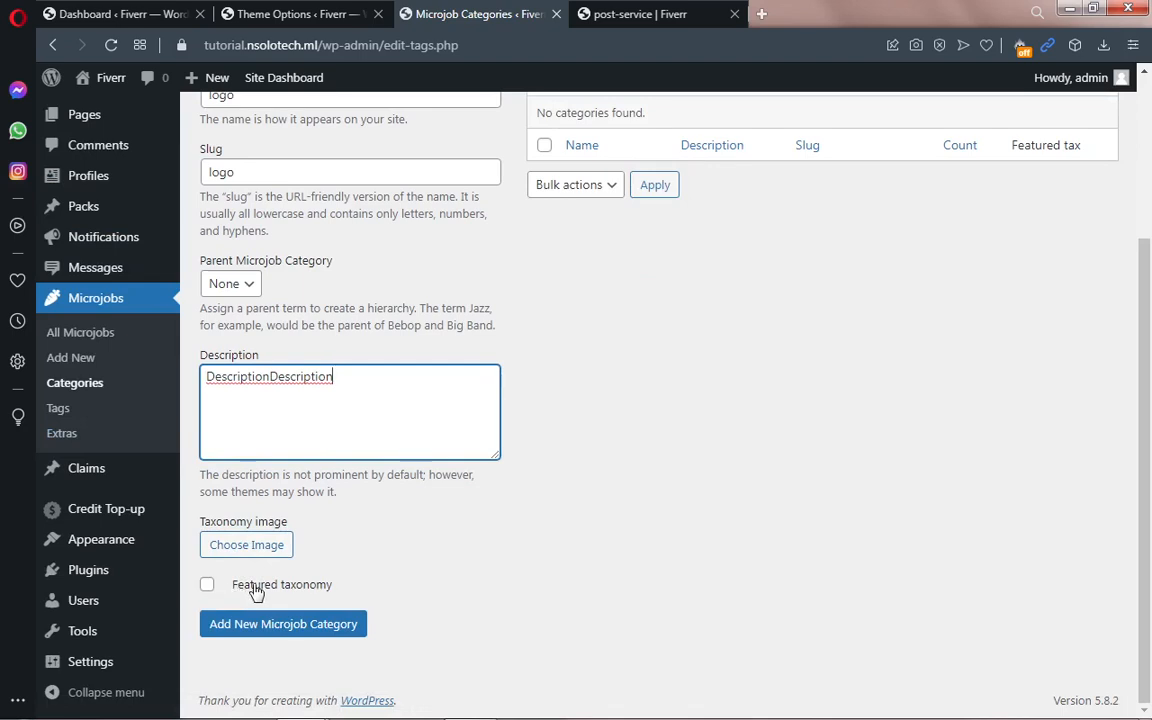
left_click_drag(1147, 457, 1143, 503)
left_click(268, 628)
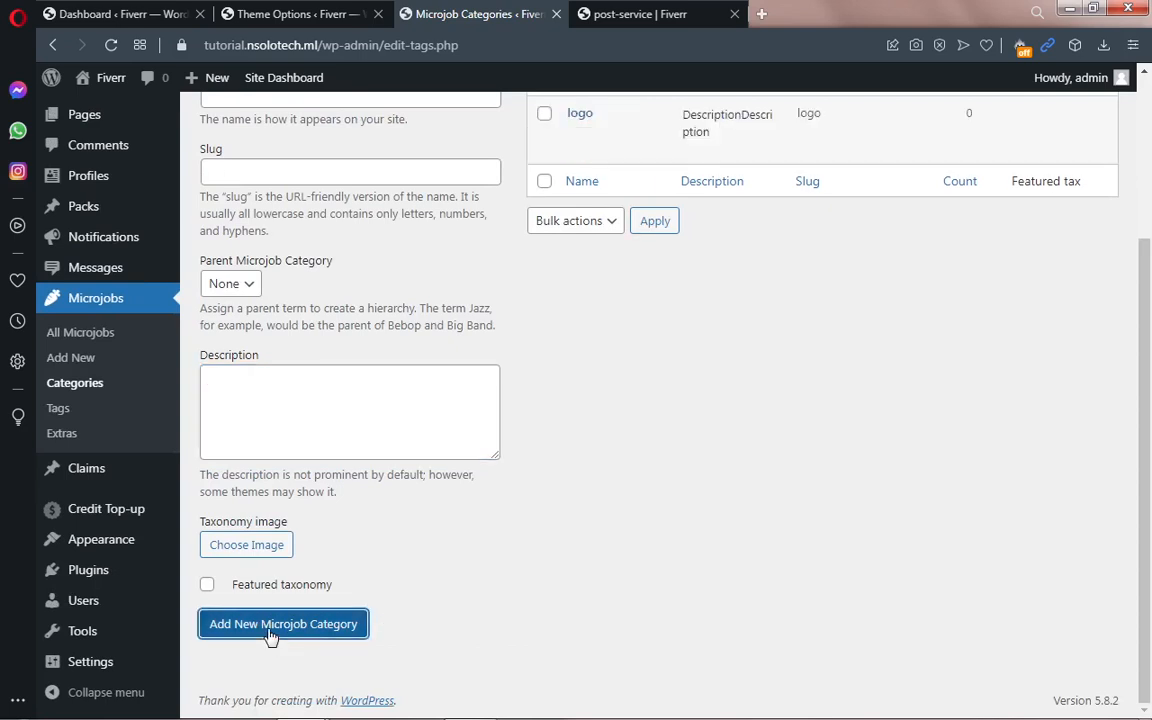
Step: Return to the Post a mJob page, pick a pricing plan and paste 'Description' into the description
mouse_move(355, 703)
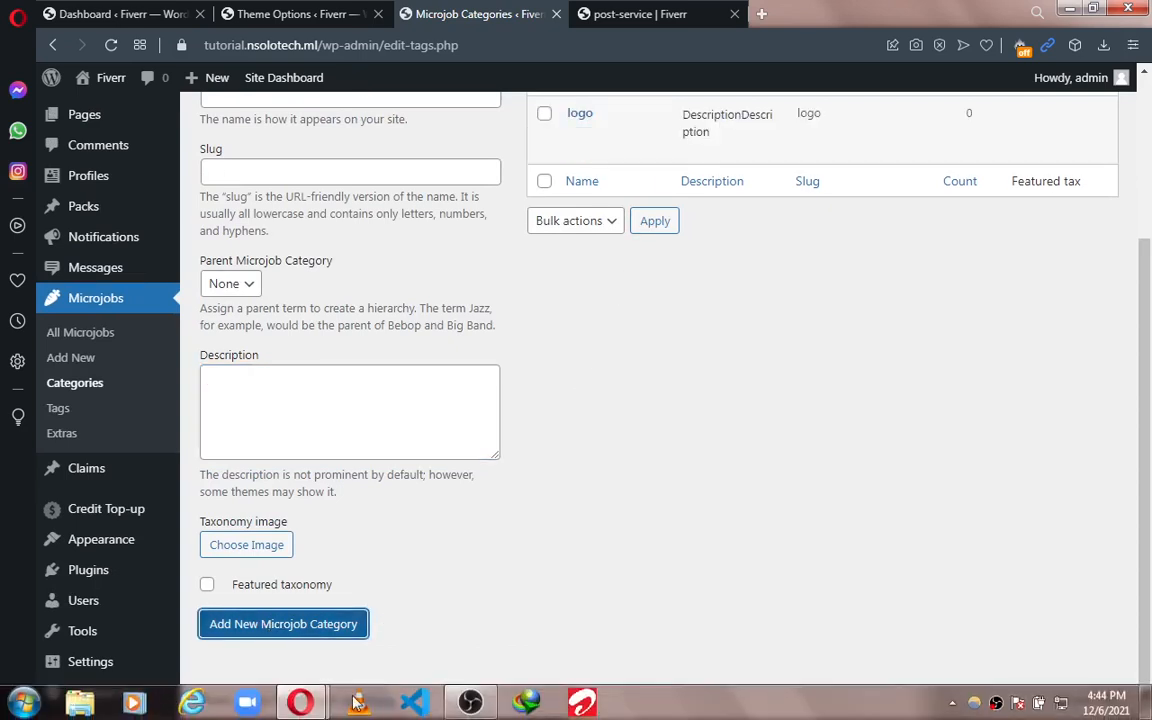
mouse_move(300, 703)
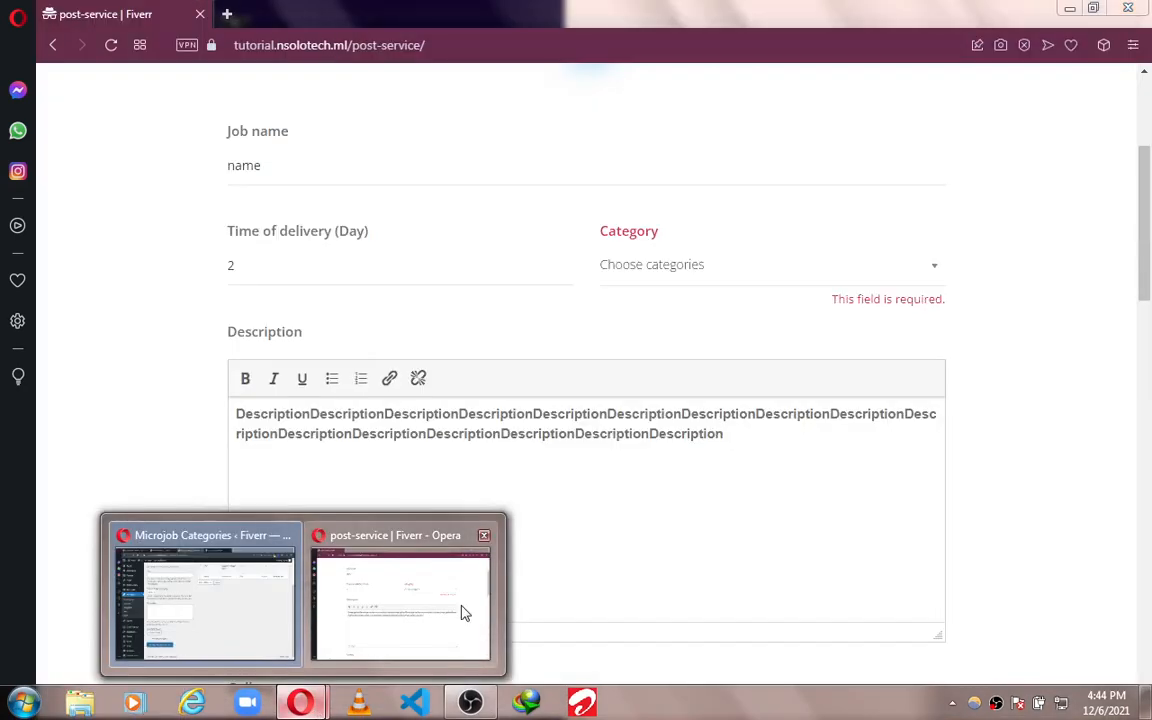
left_click(463, 612)
left_click(111, 48)
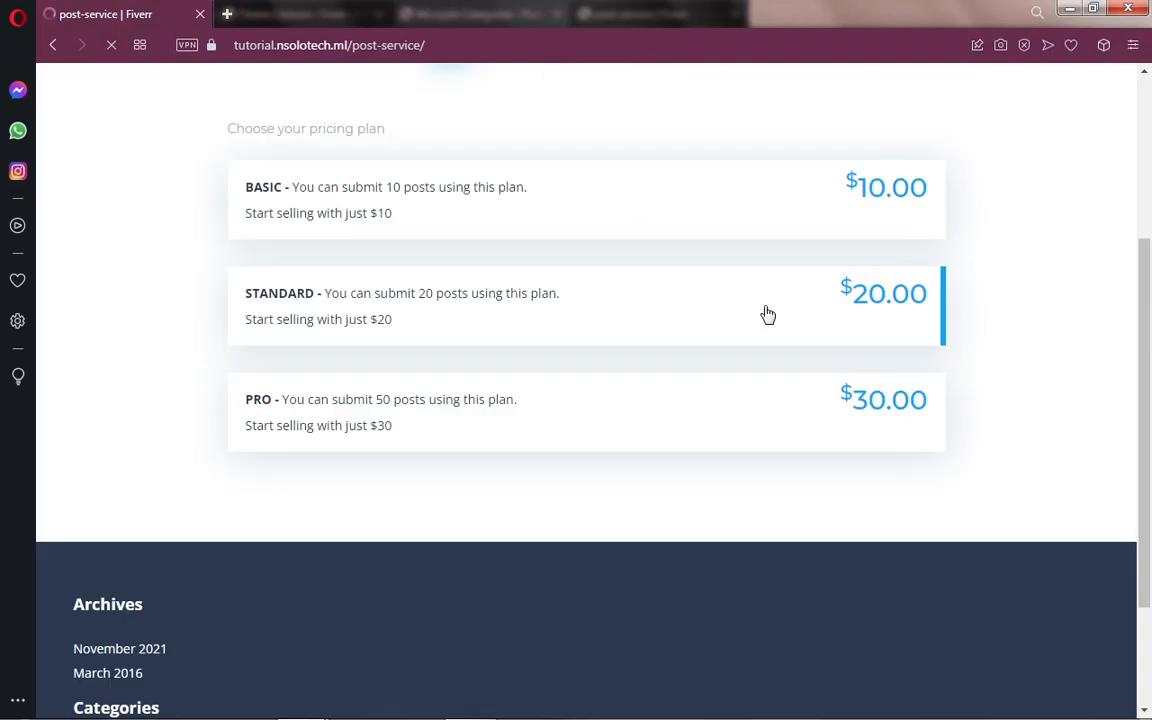
left_click(611, 193)
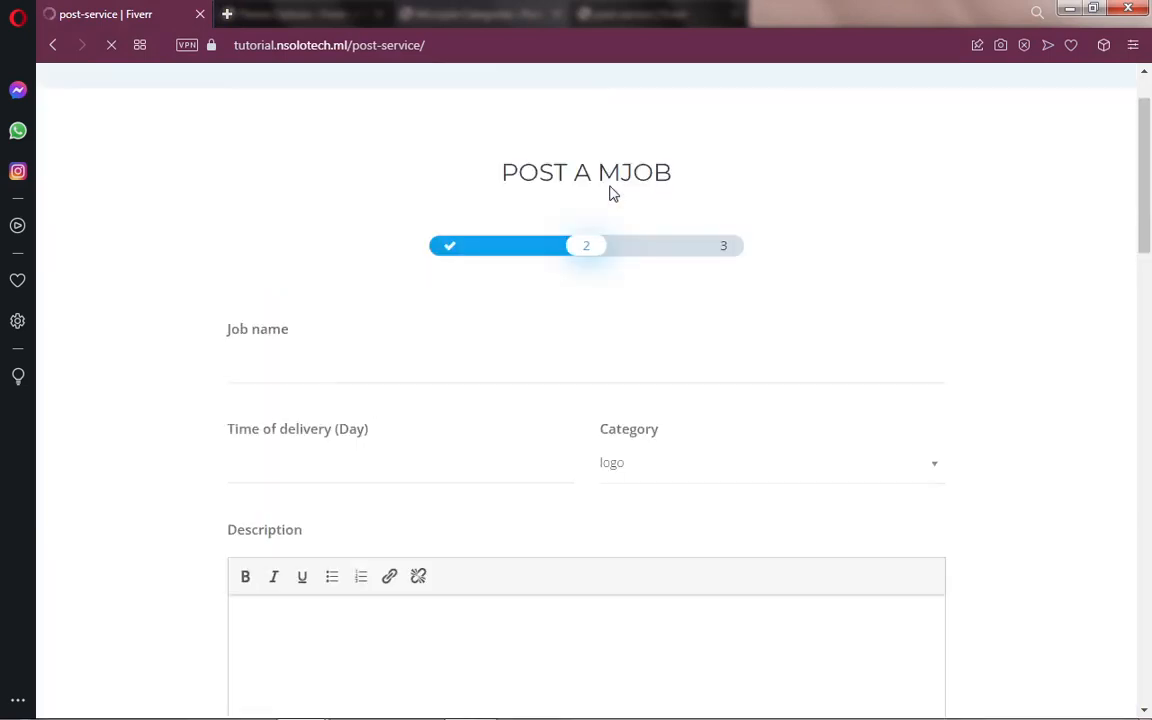
scroll(330, 420, "down", 3)
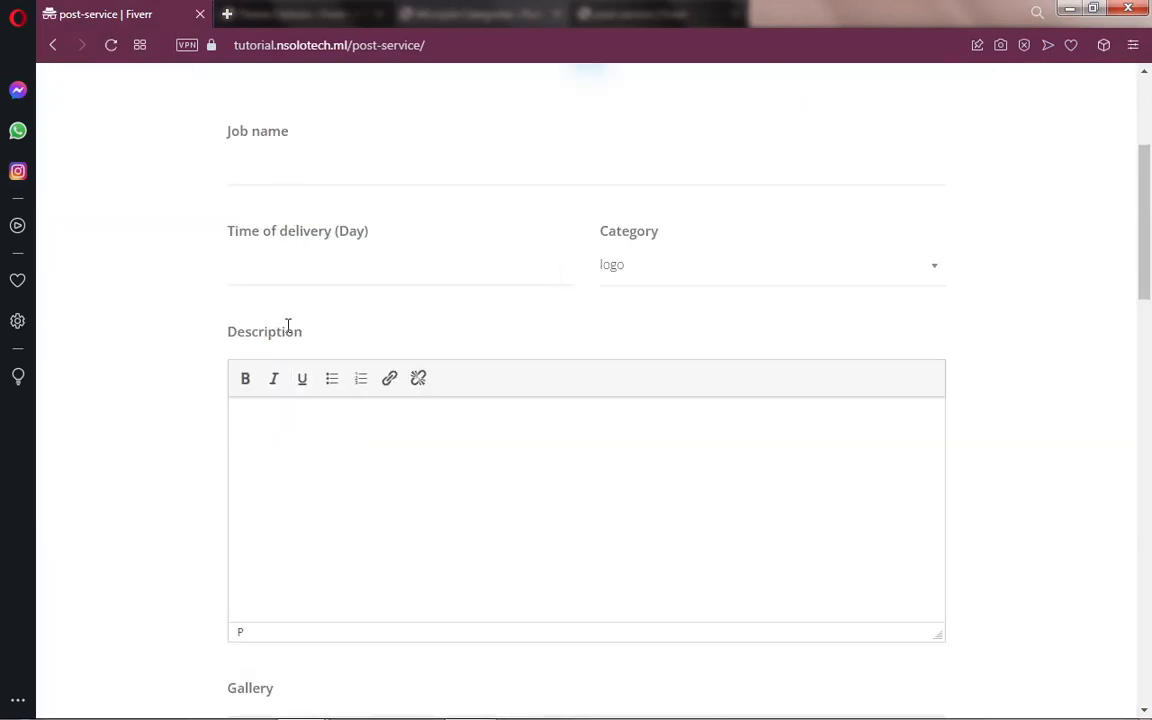
left_click(289, 439)
key("ctrl+v")
key("ctrl+v")
key("ctrl+v")
key("ctrl+v")
key("ctrl+v")
key("ctrl+v")
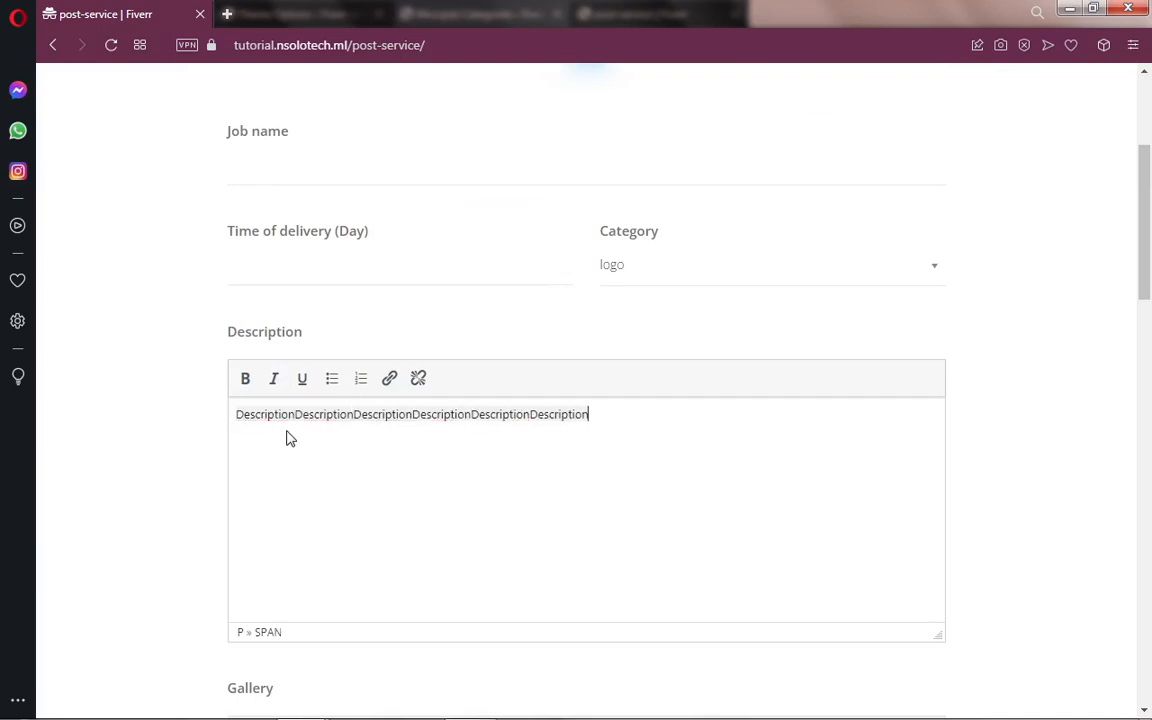
Step: Enter a 2-day delivery time and type the job name 'job name1'
left_click(314, 265)
type("2")
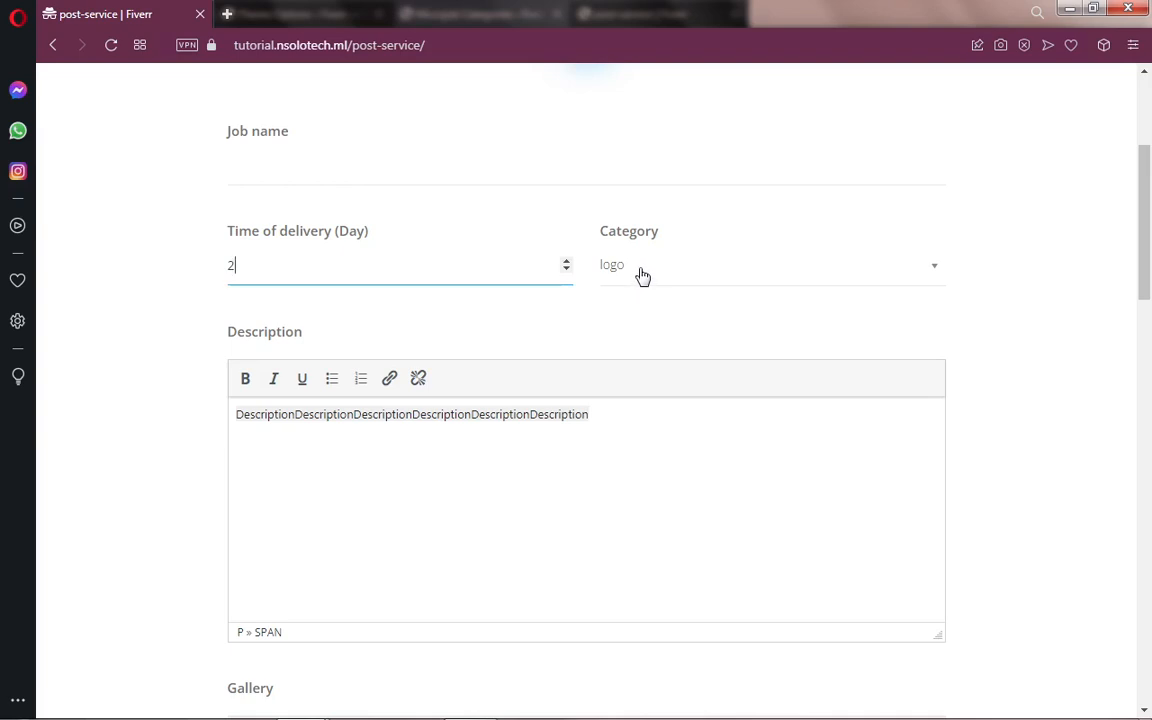
scroll(497, 378, "up", 2)
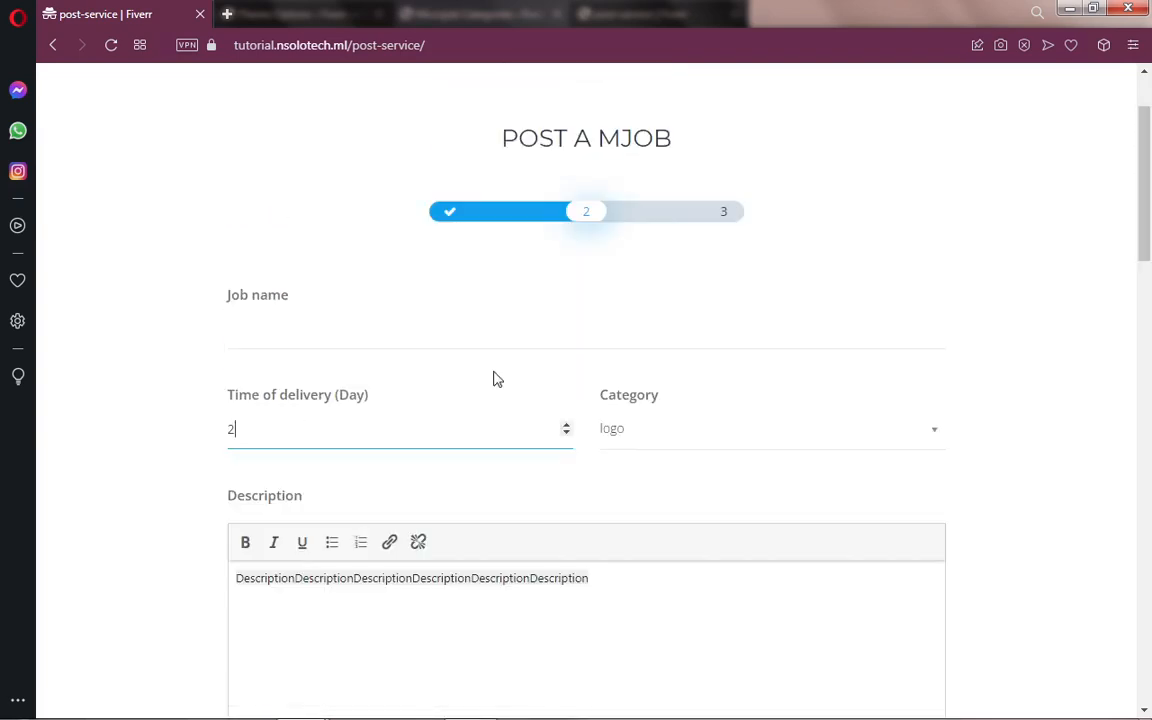
left_click(323, 335)
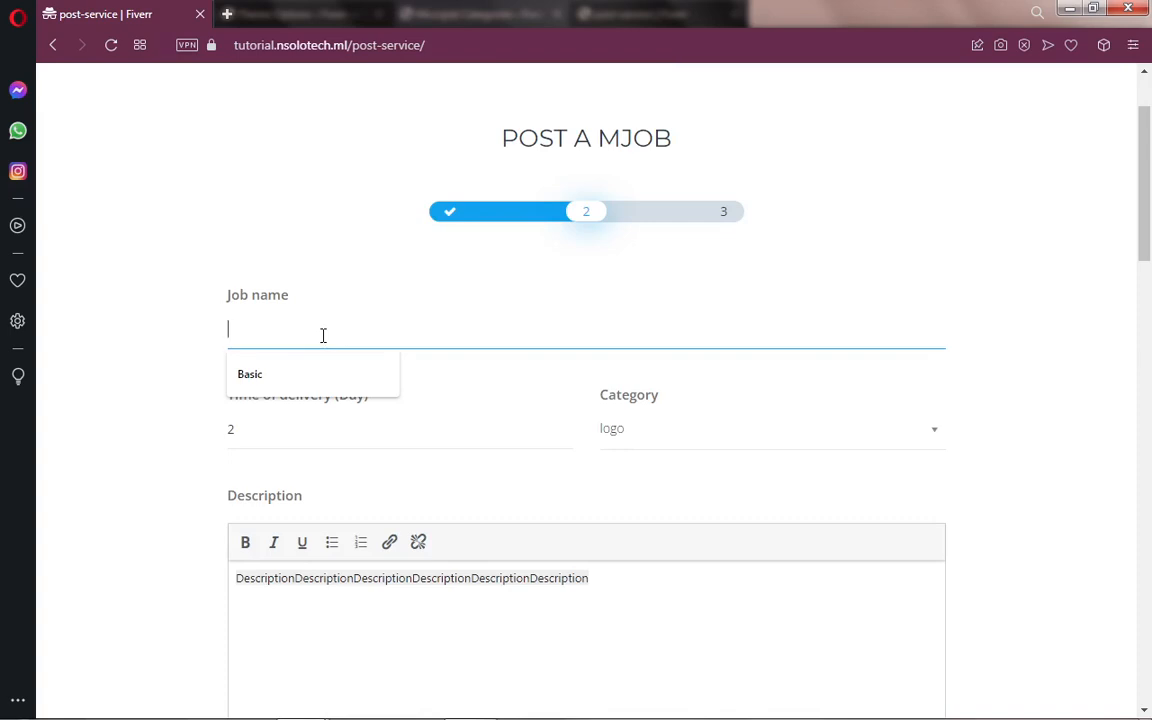
type("I")
type("o")
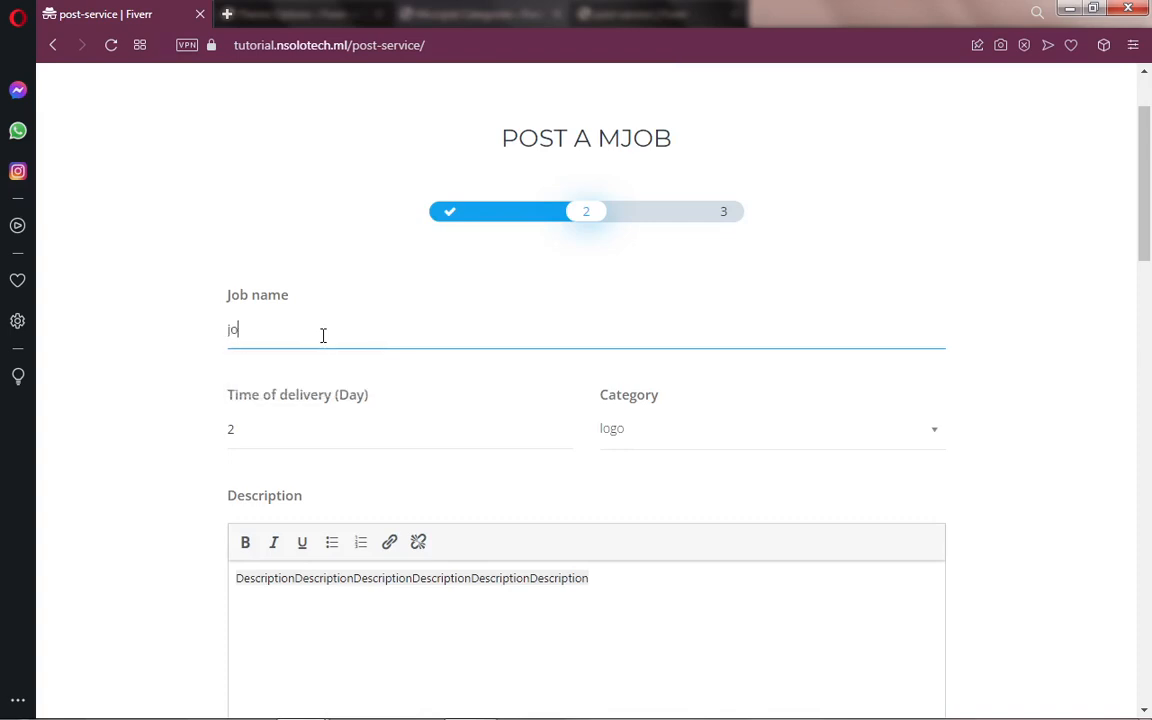
type("b name")
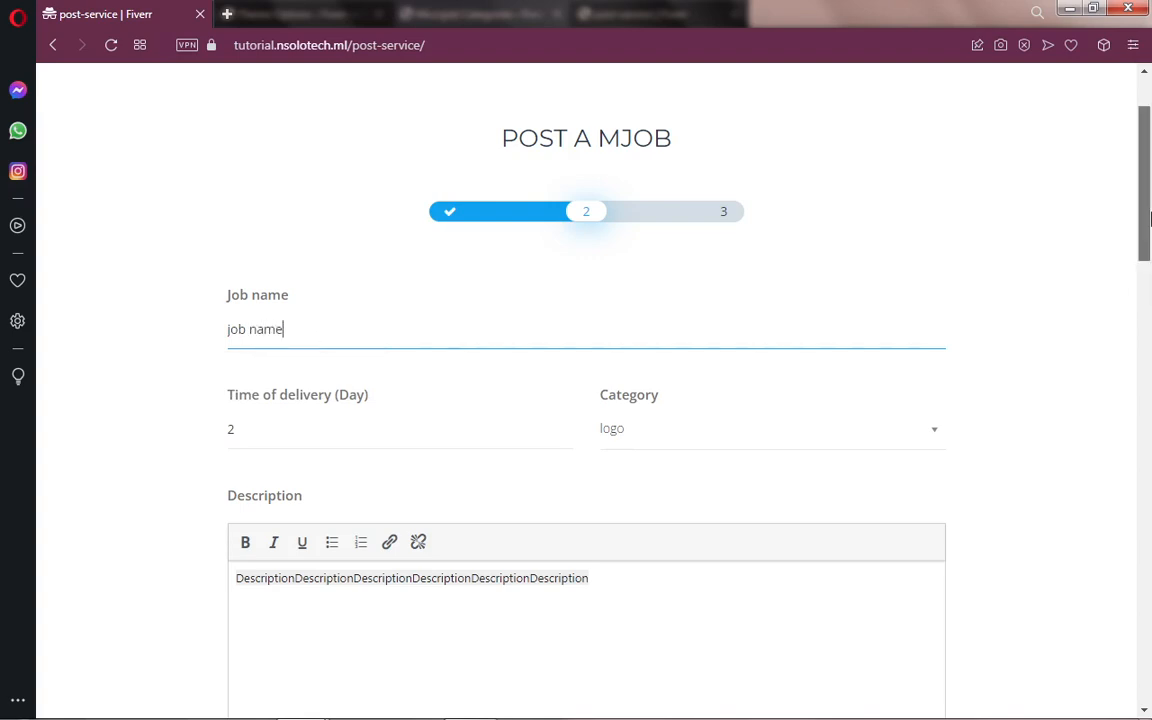
scroll(1150, 280, "down", 2)
Step: Fill the Opening message box with the copied 'Opening message' label pasted twice
type("1")
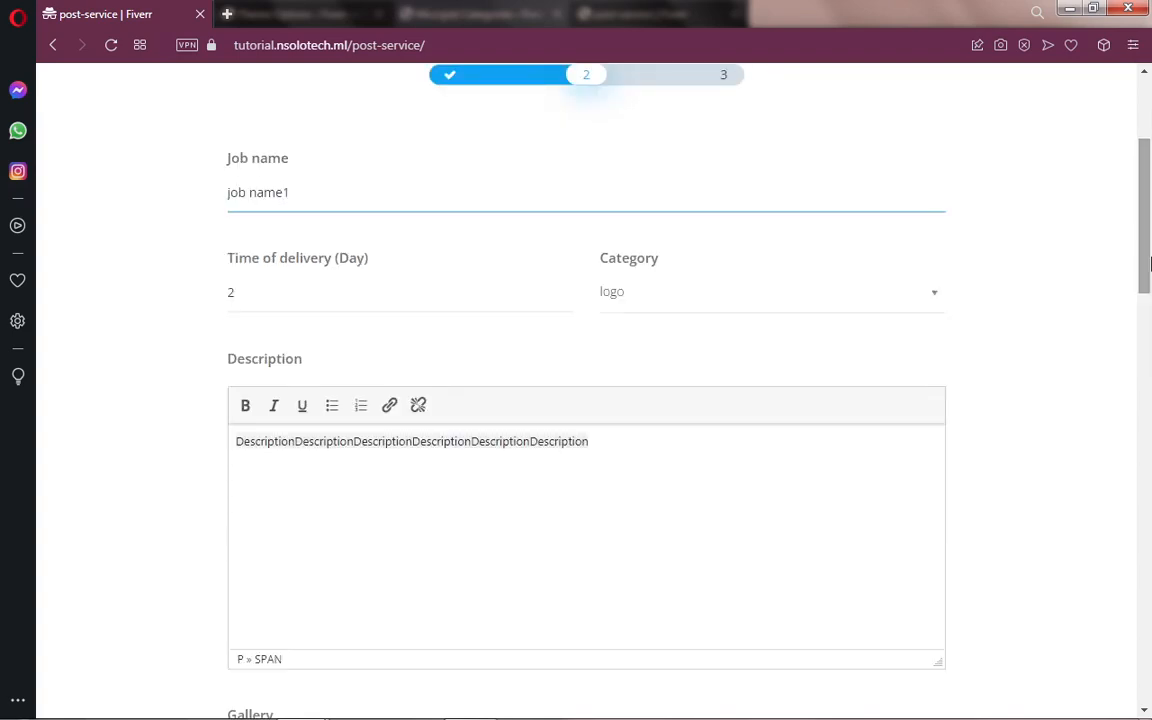
left_click_drag(1150, 262, 1150, 520)
scroll(373, 429, "down", 1)
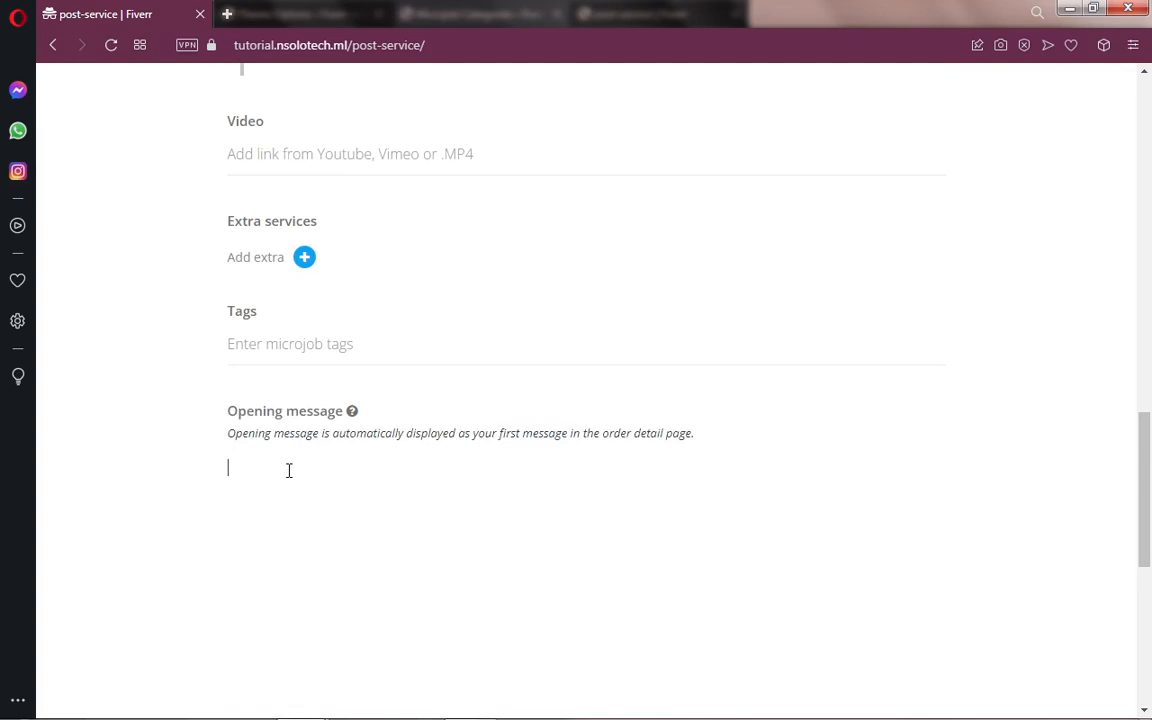
left_click_drag(219, 419, 345, 428)
left_click(316, 376)
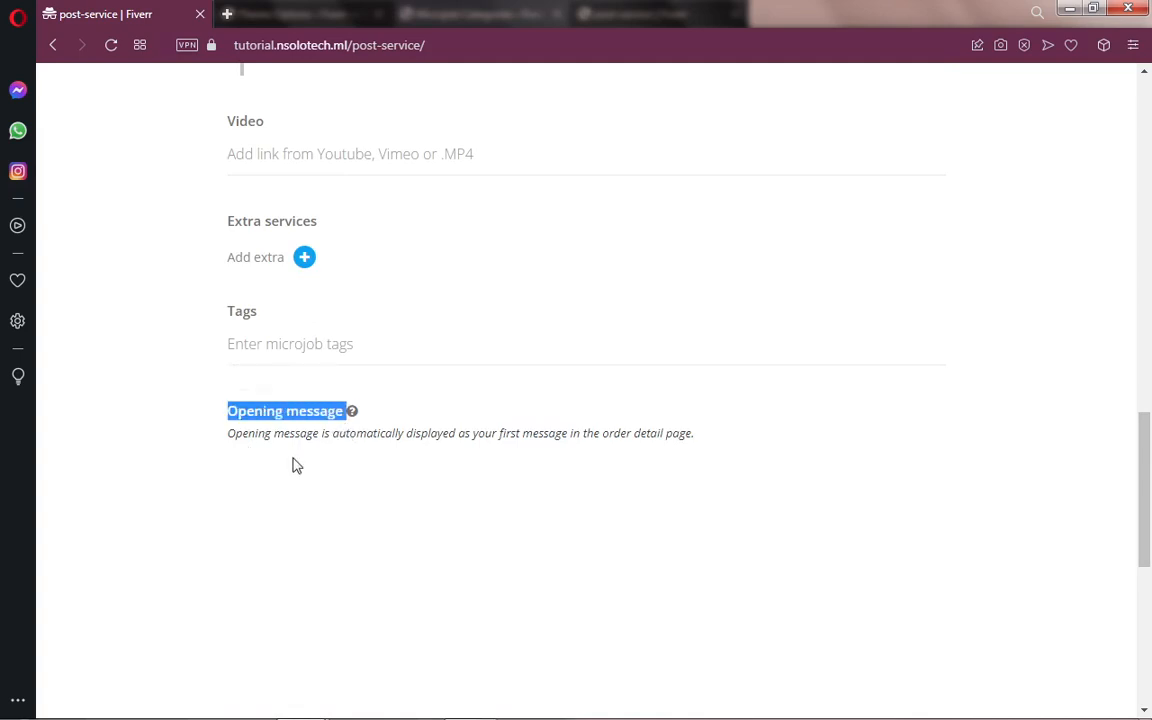
left_click(294, 465)
key("ctrl+v")
key("ctrl+v")
key("ctrl+v")
key("ctrl+v")
key("ctrl+v")
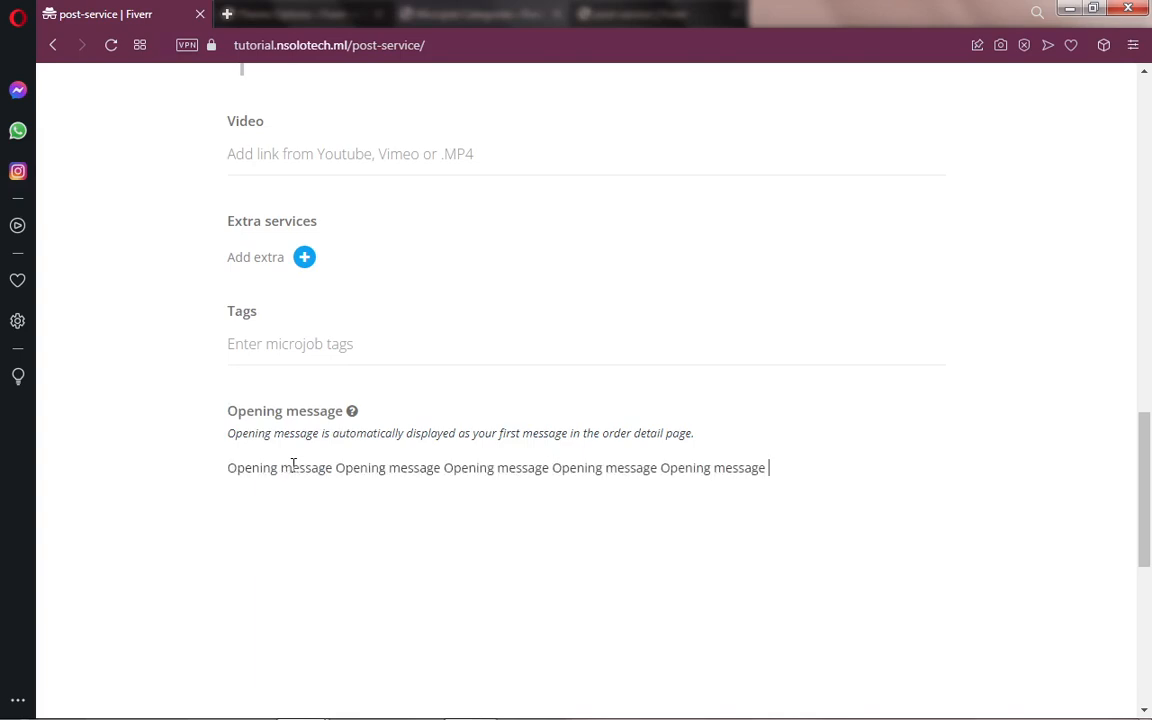
key("ctrl+v")
Step: Save the mJob details to continue to the payment method step
scroll(1150, 530, "down", 2)
scroll(1150, 530, "down", 2)
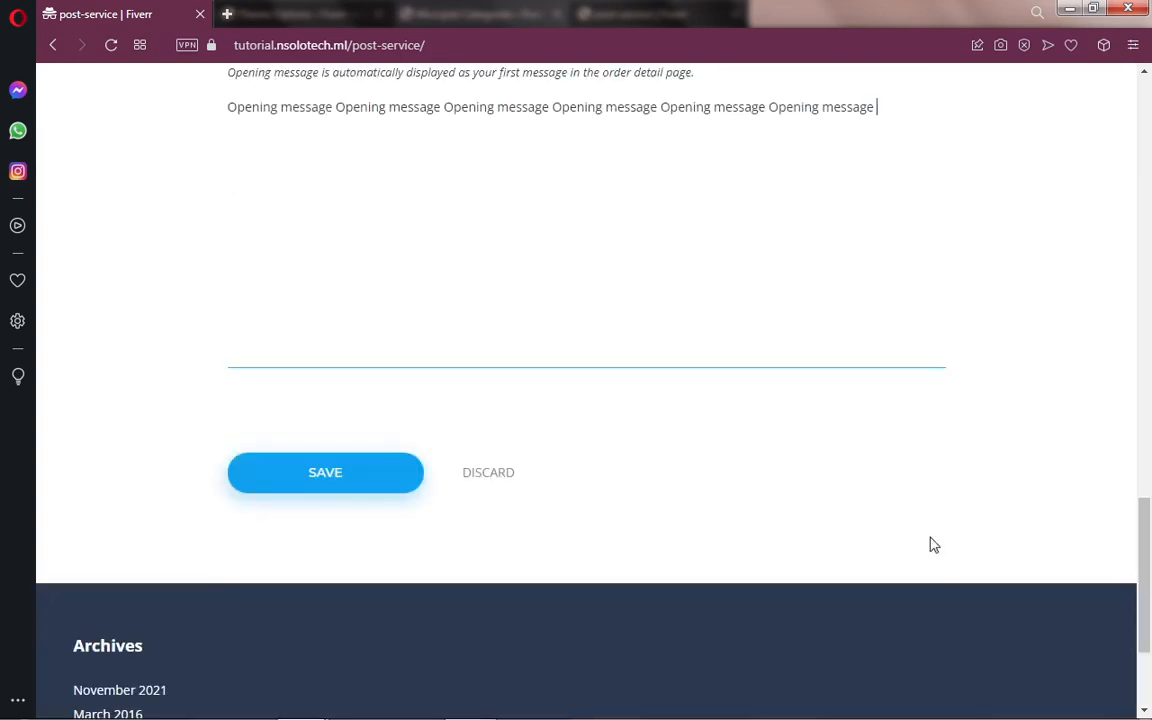
left_click(322, 471)
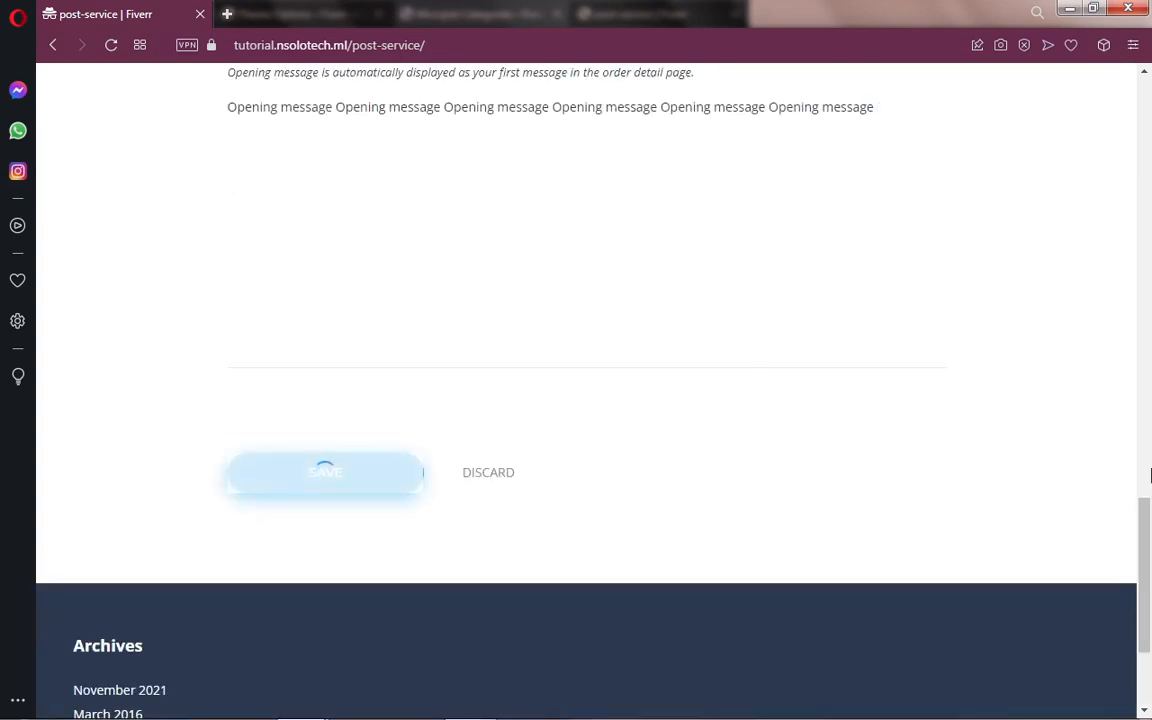
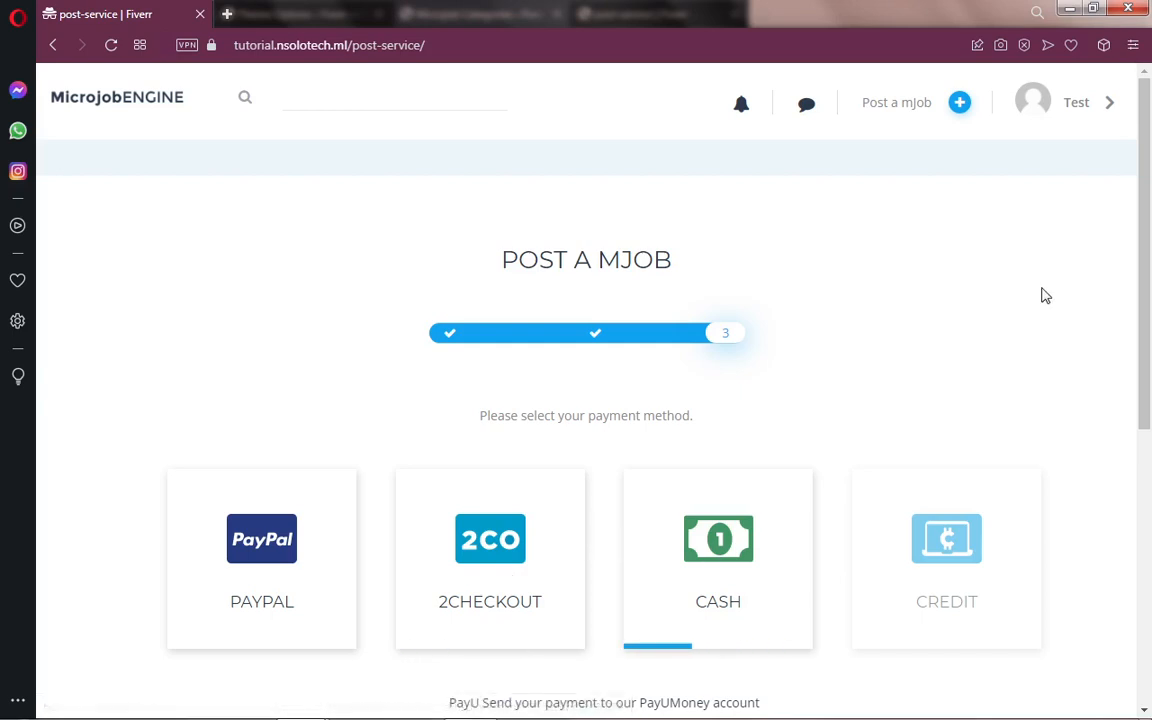
Step: Pay for the new mjob with cash and review the $10.00 Order Received page
left_click_drag(1146, 287, 1151, 360)
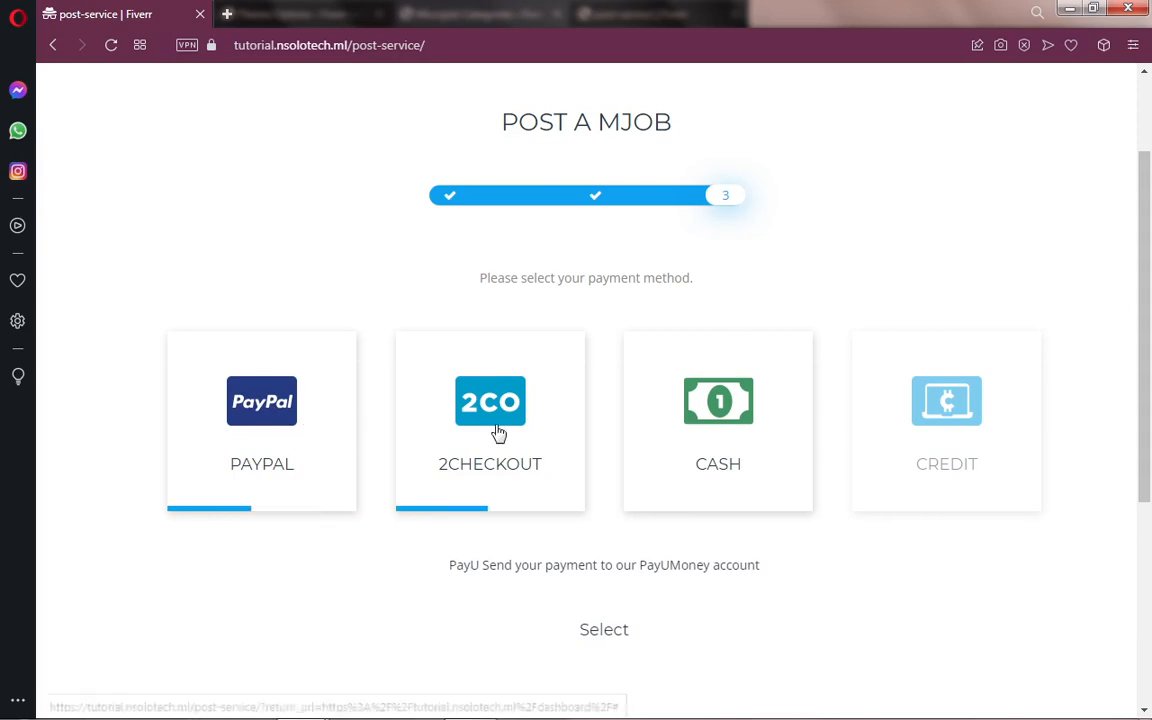
left_click(729, 446)
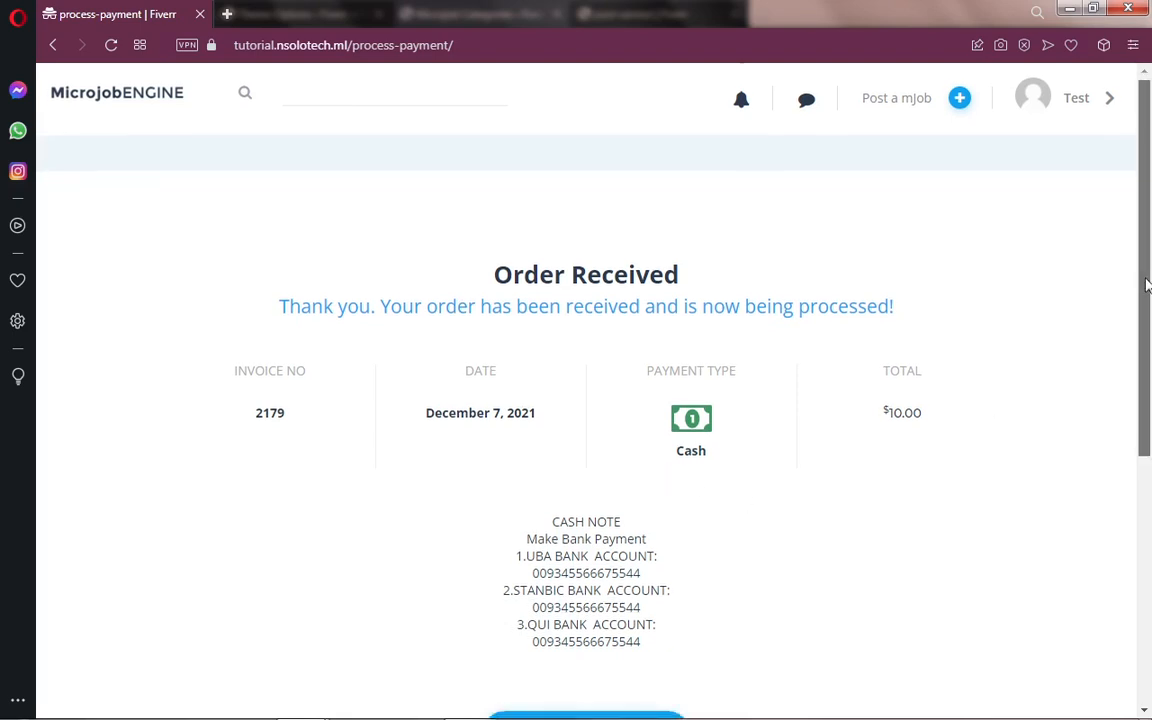
scroll(700, 318, "down", 1)
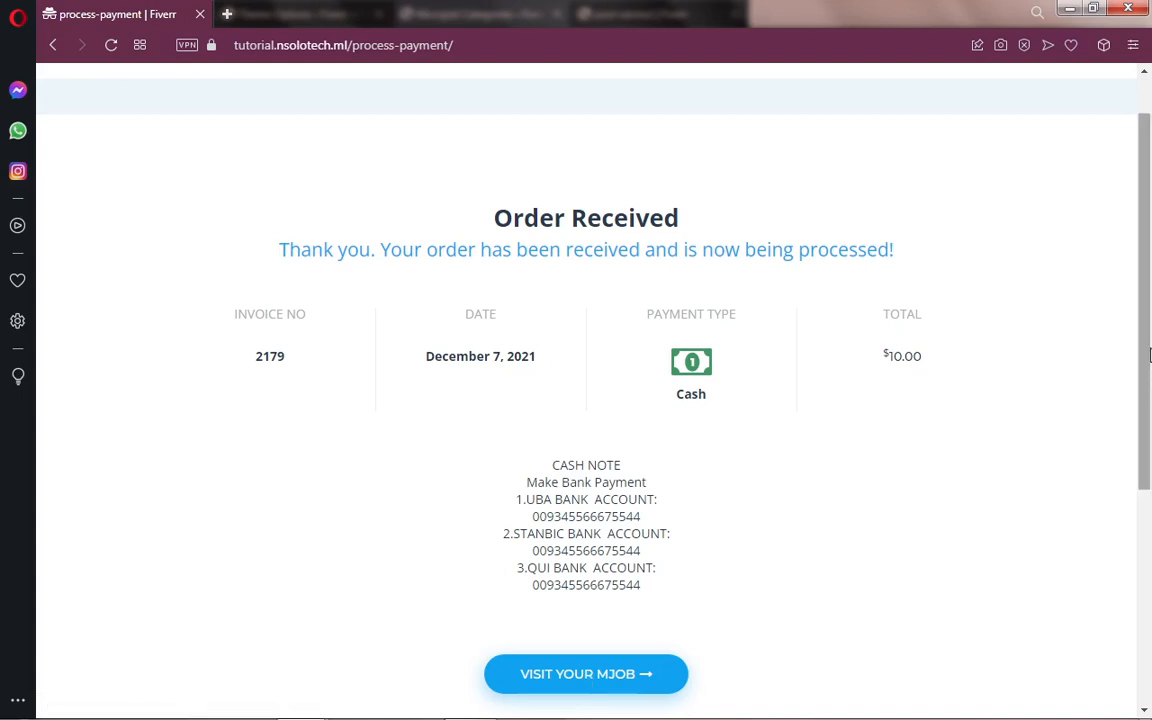
scroll(1052, 292, "down", 1)
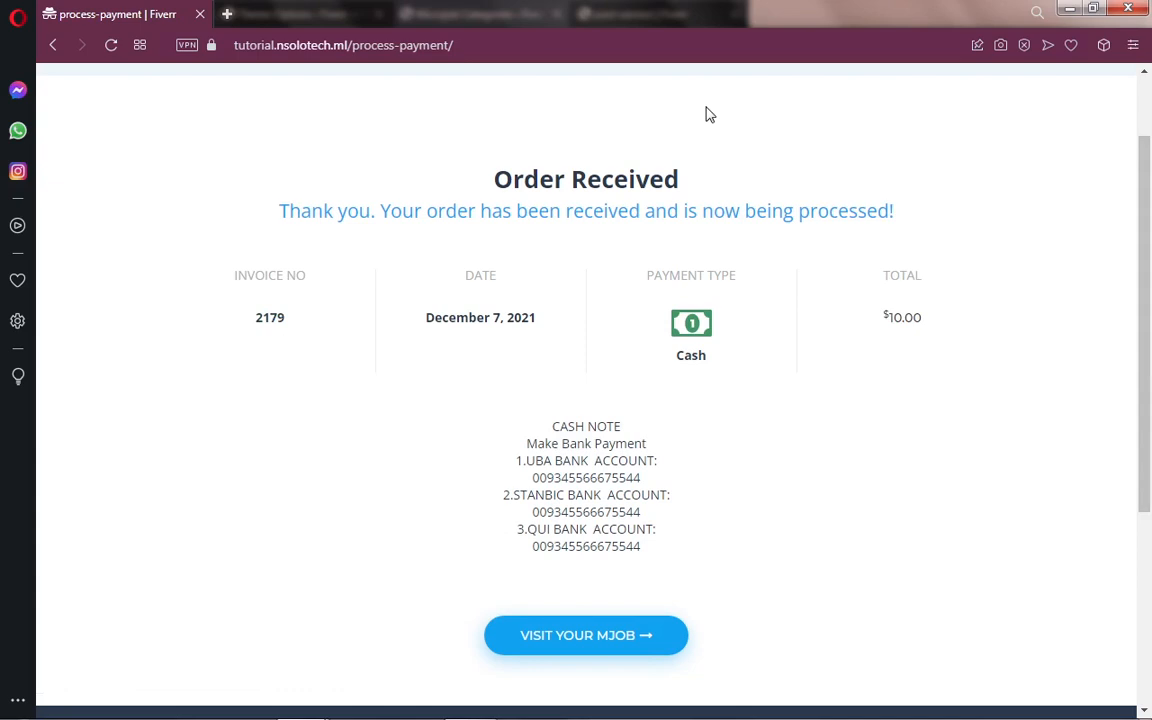
Step: In the admin's Package Purchases list, approve the $10.00 cash purchase of job name1
mouse_move(343, 700)
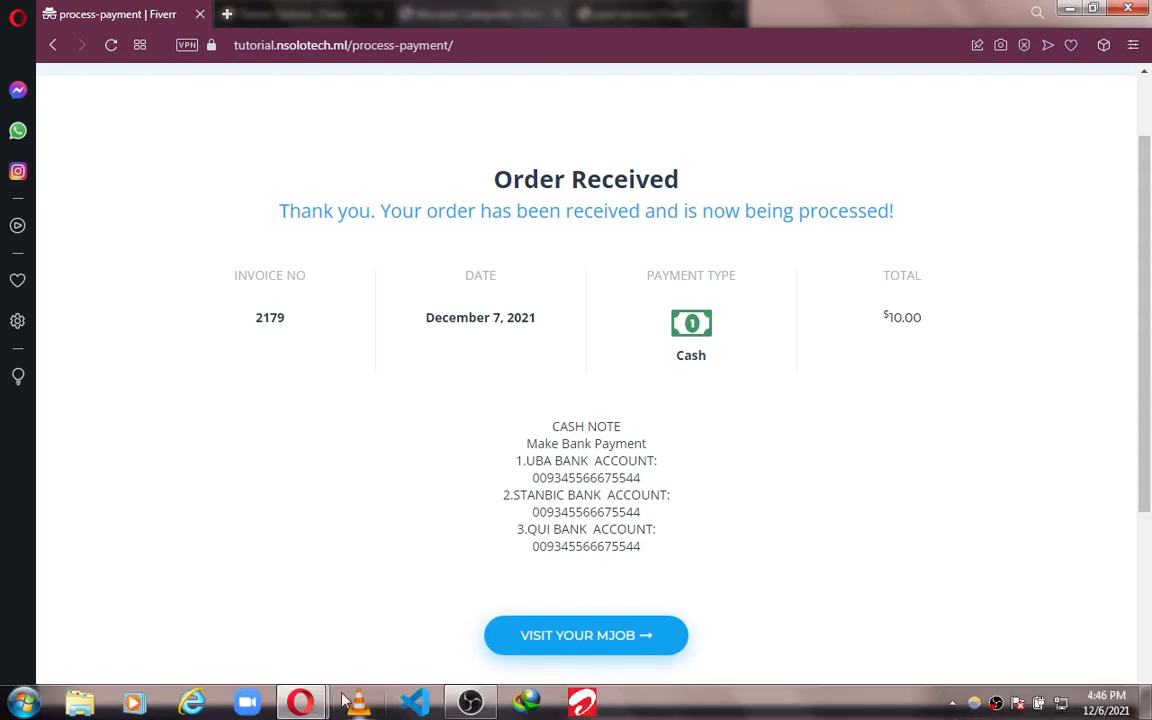
mouse_move(300, 700)
left_click(263, 648)
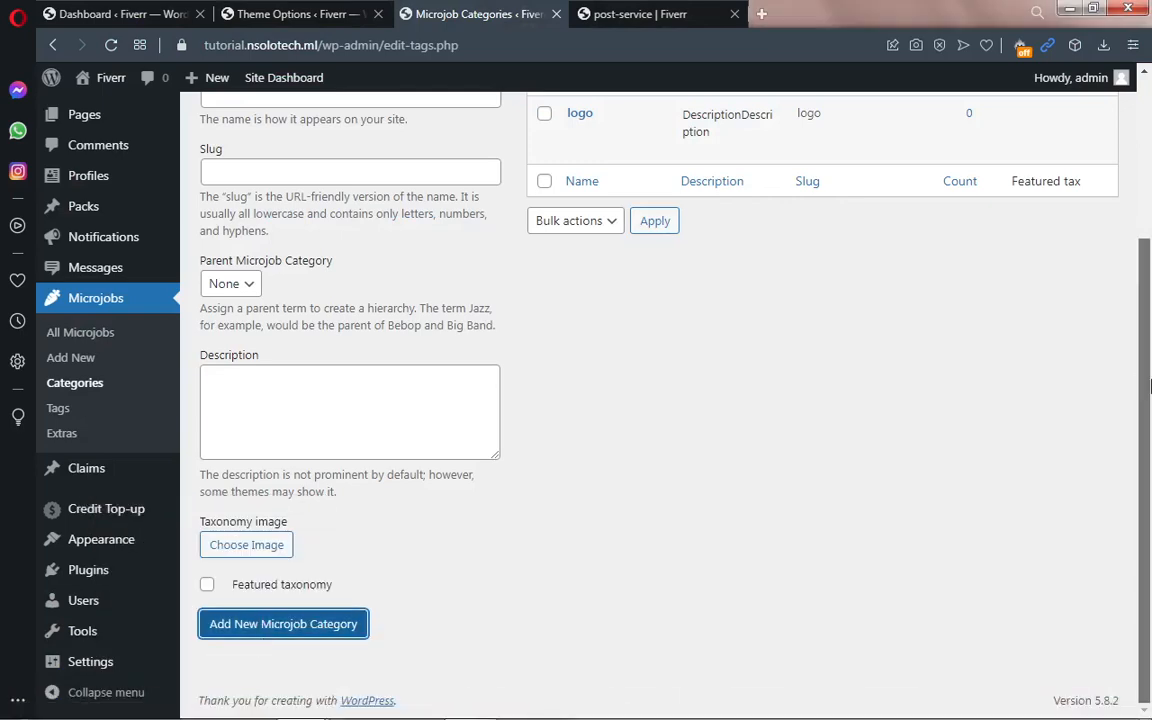
scroll(1150, 385, "up", 3)
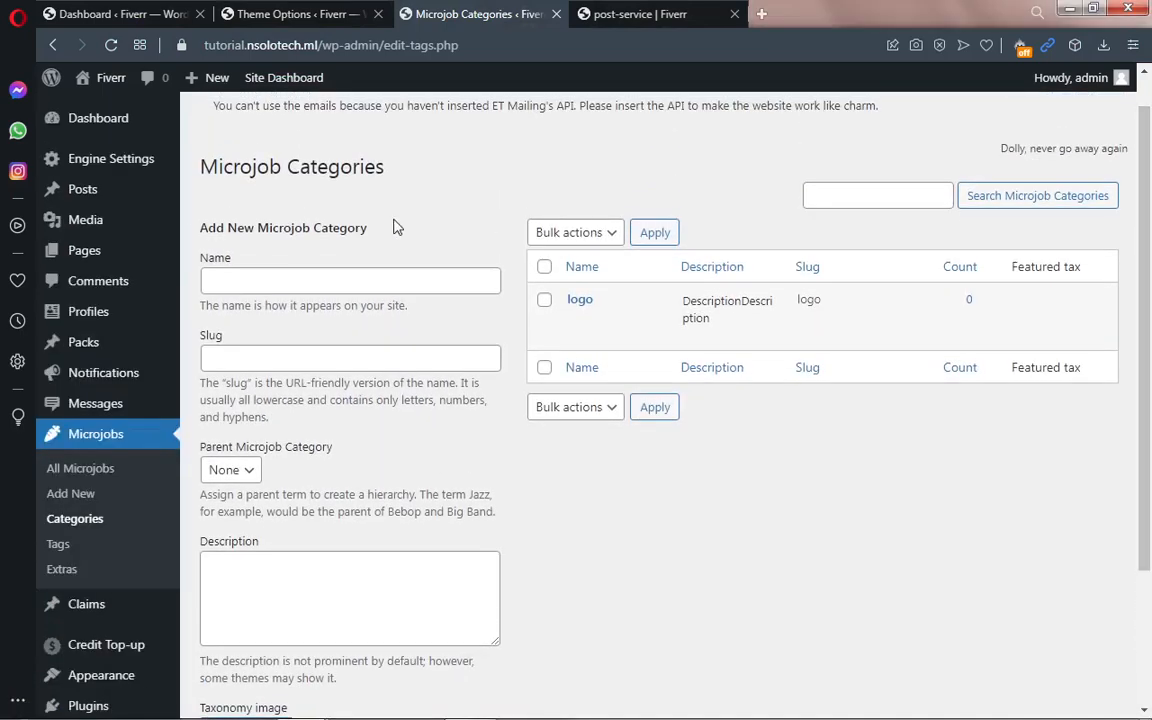
mouse_move(68, 159)
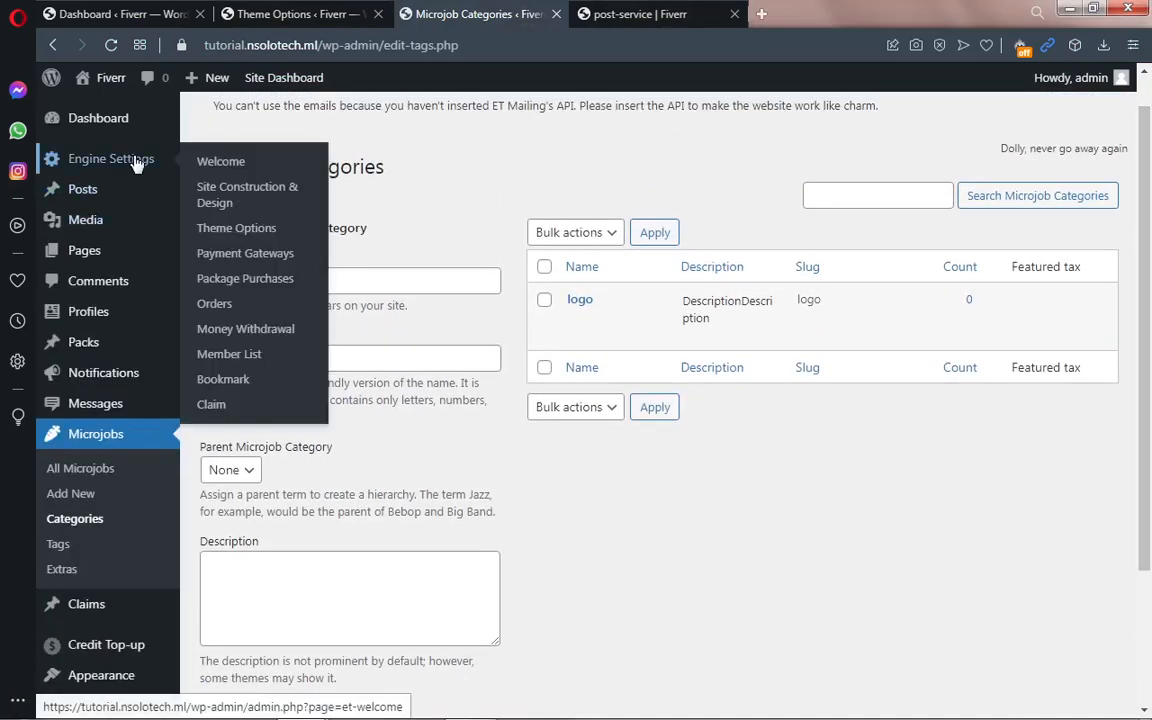
left_click(258, 284)
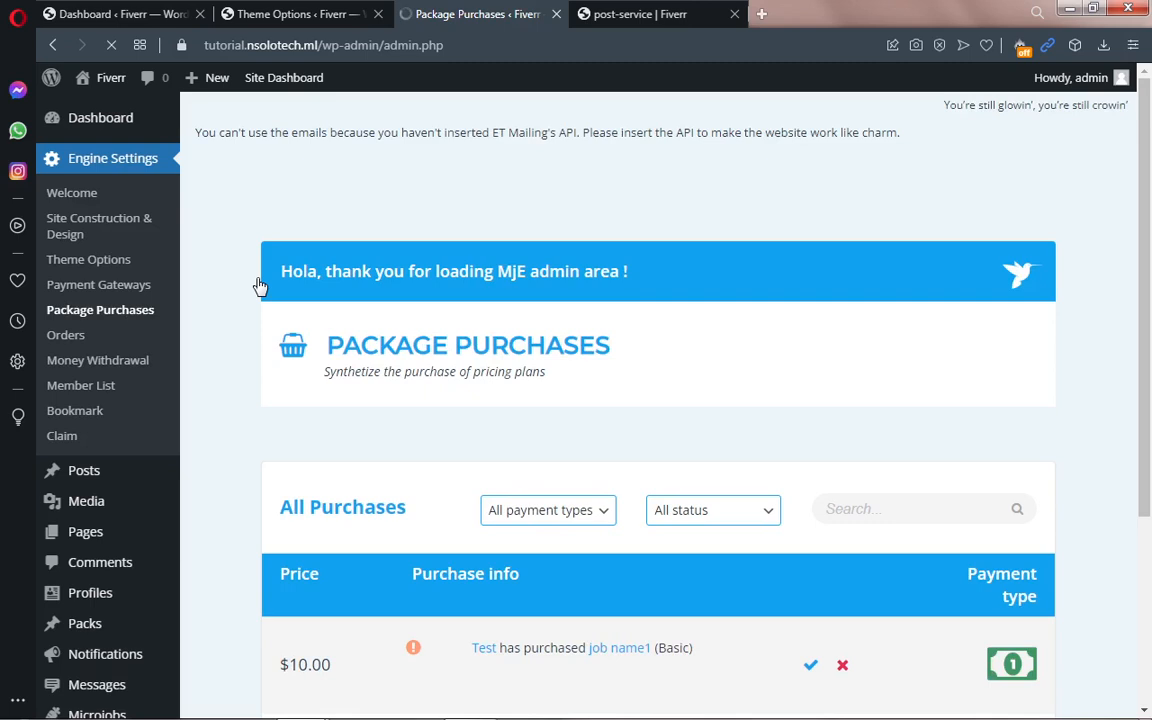
scroll(1006, 311, "down", 2)
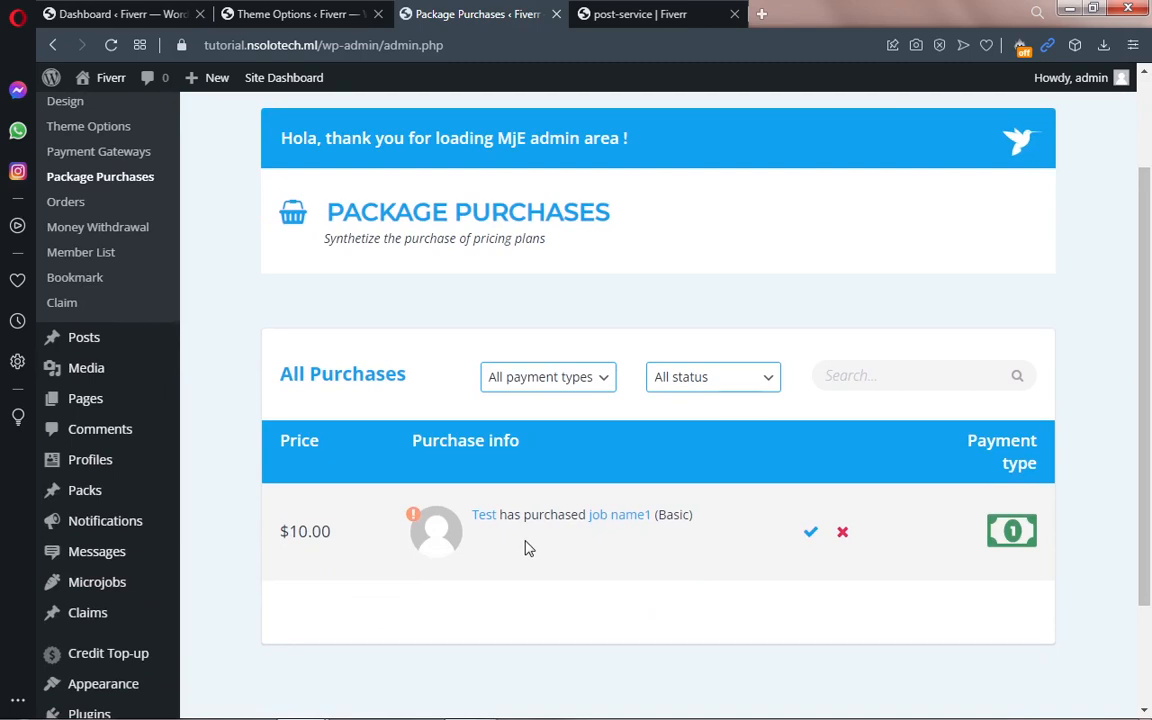
left_click(811, 534)
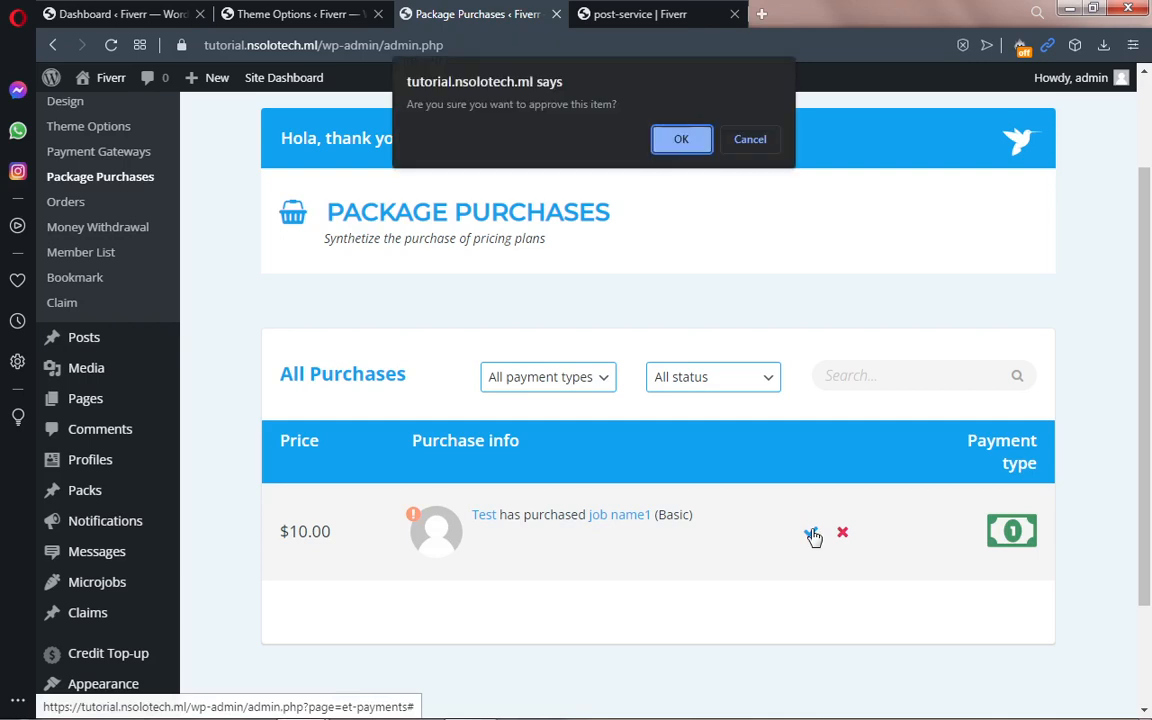
left_click(678, 140)
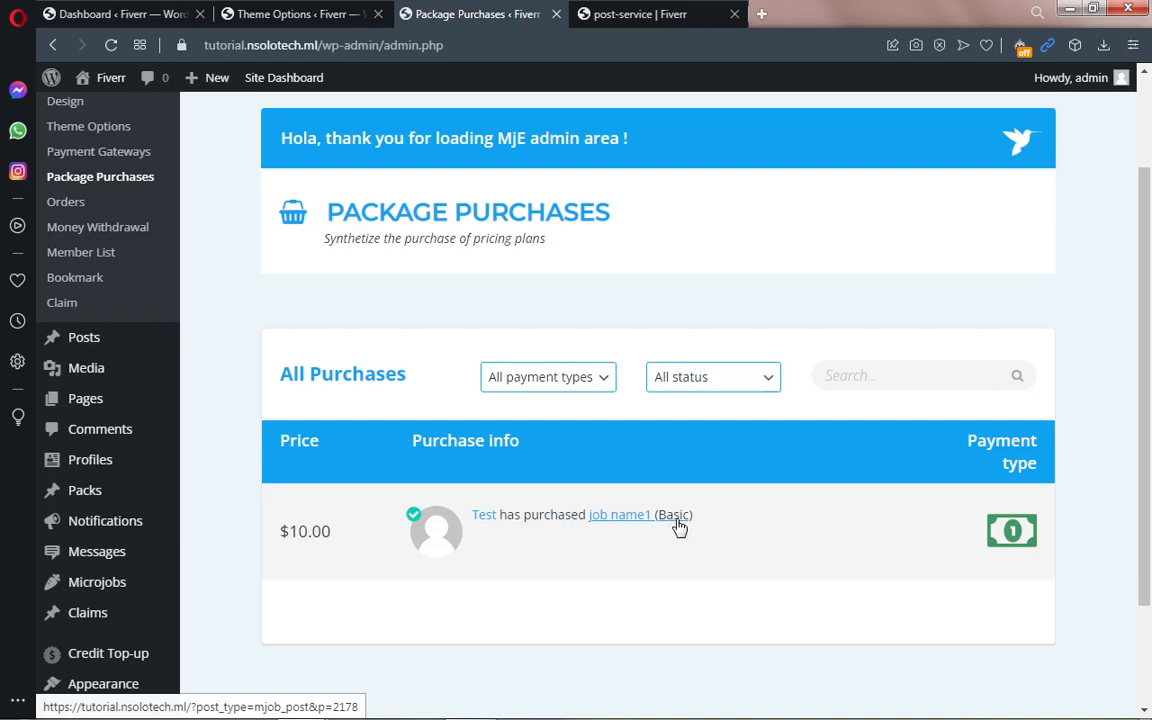
mouse_move(258, 708)
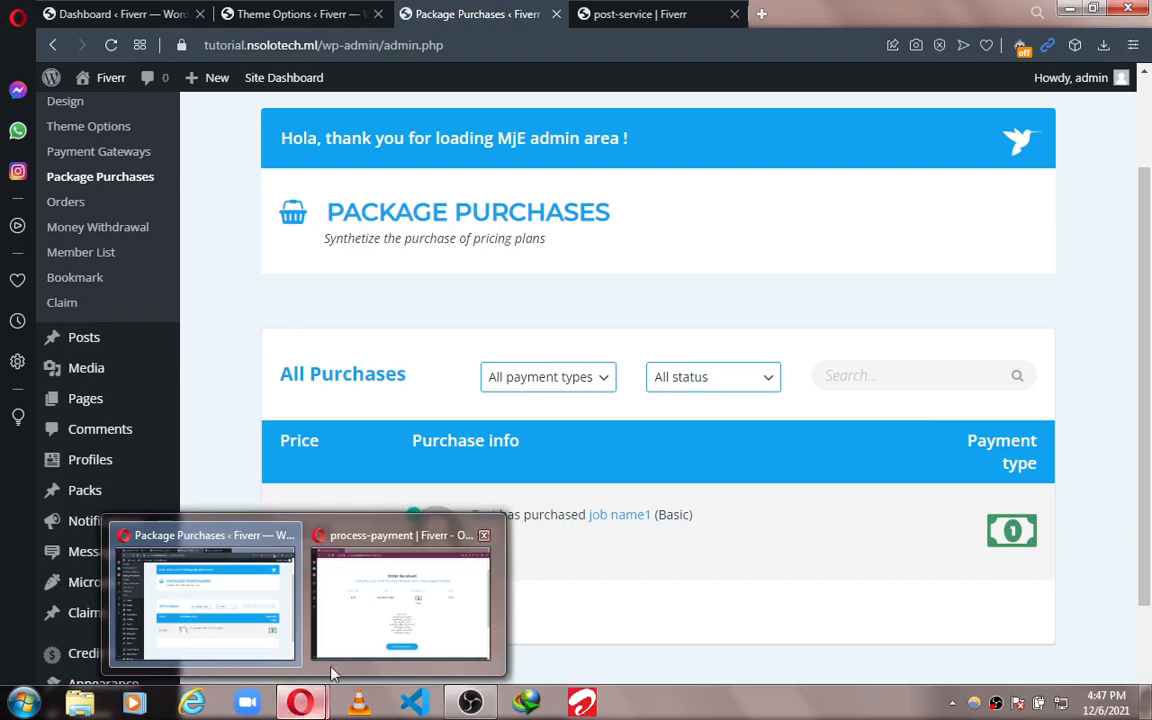
Step: Reload the order confirmation and open the job name1 listing, now Active at $4.00
left_click(360, 628)
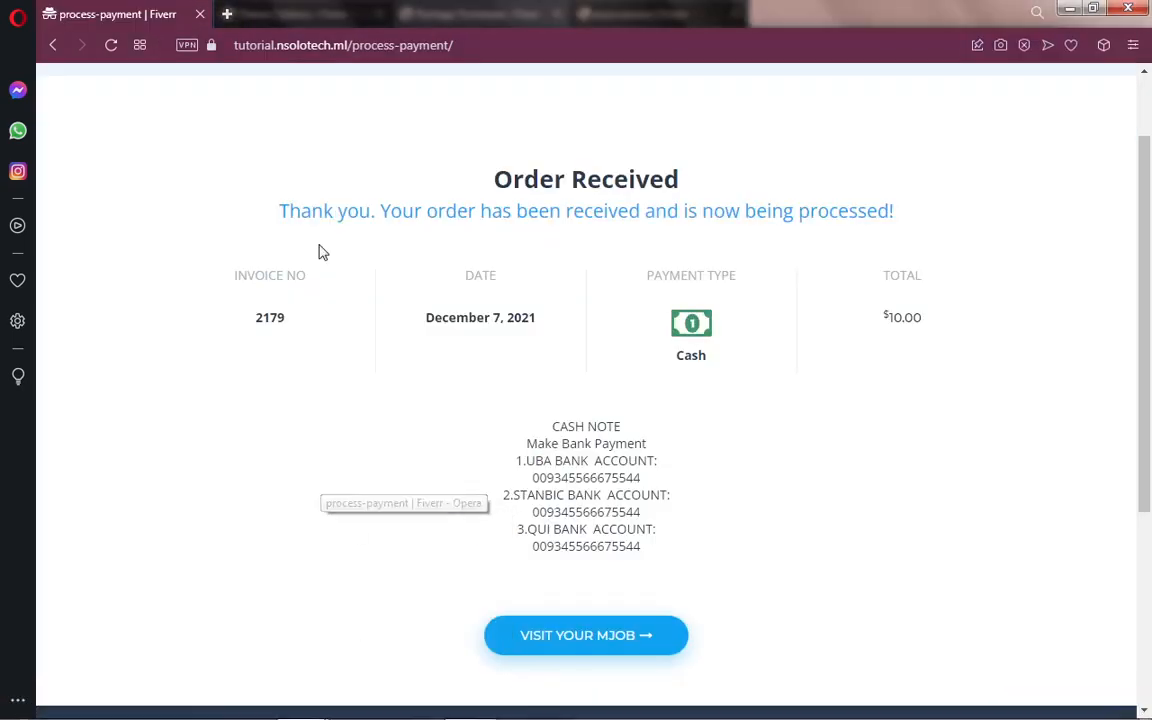
left_click(109, 50)
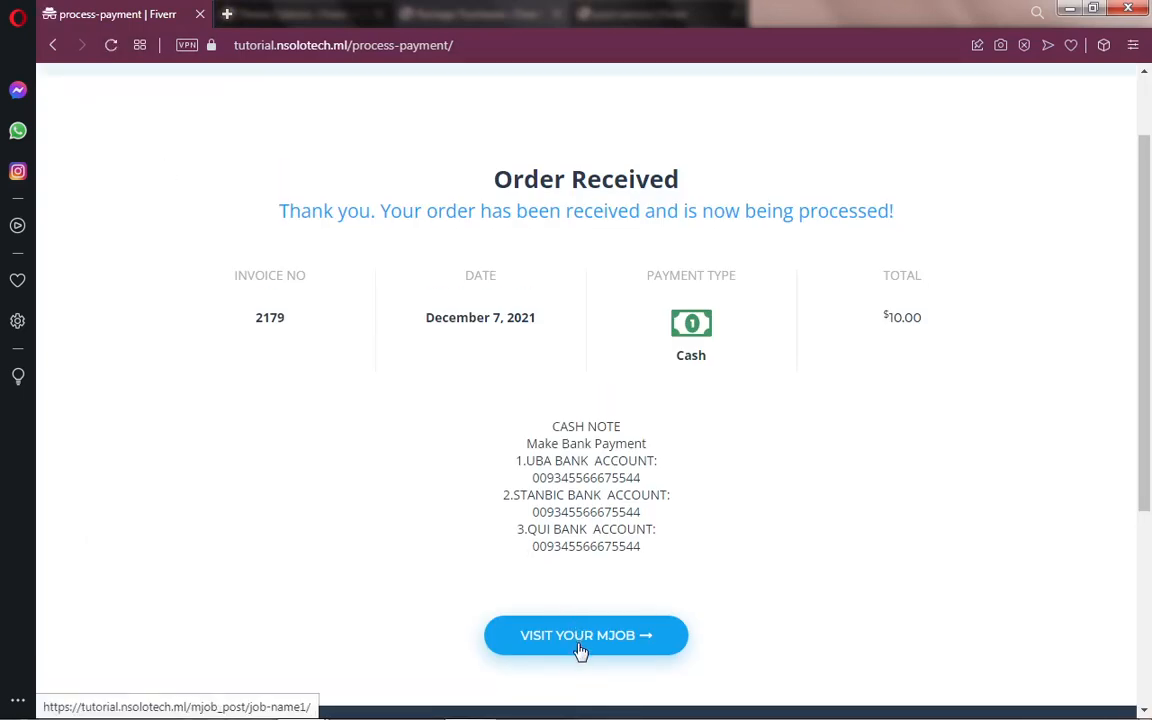
left_click(580, 651)
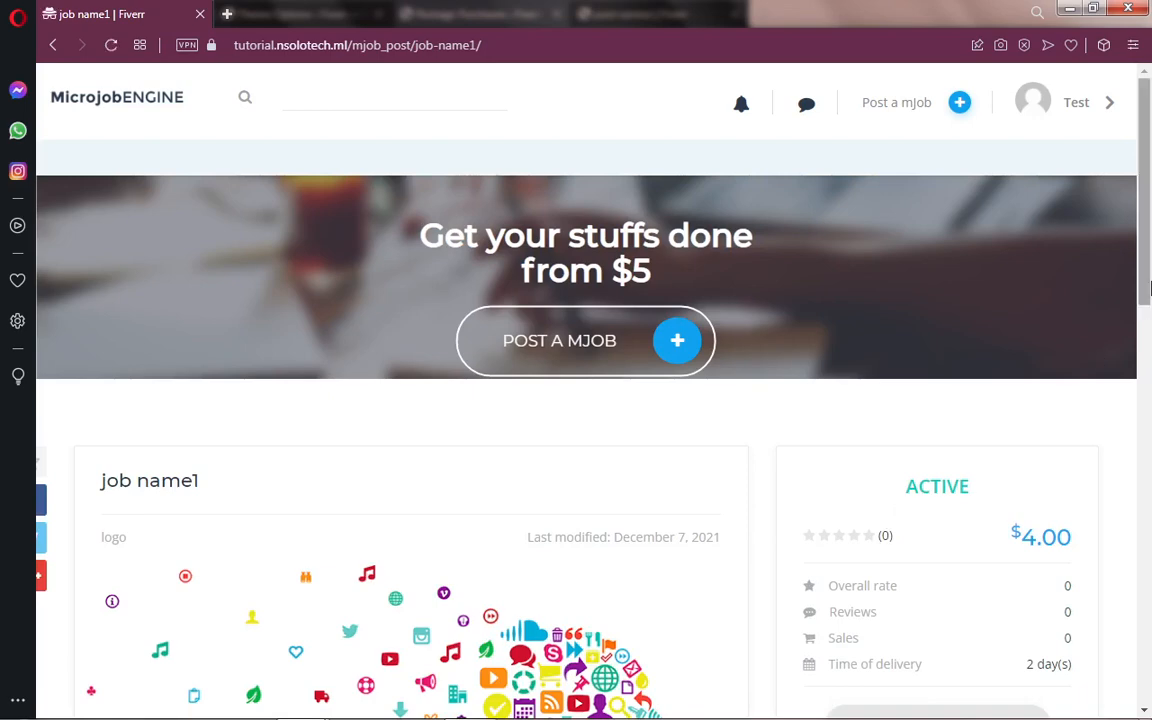
scroll(1150, 288, "down", 3)
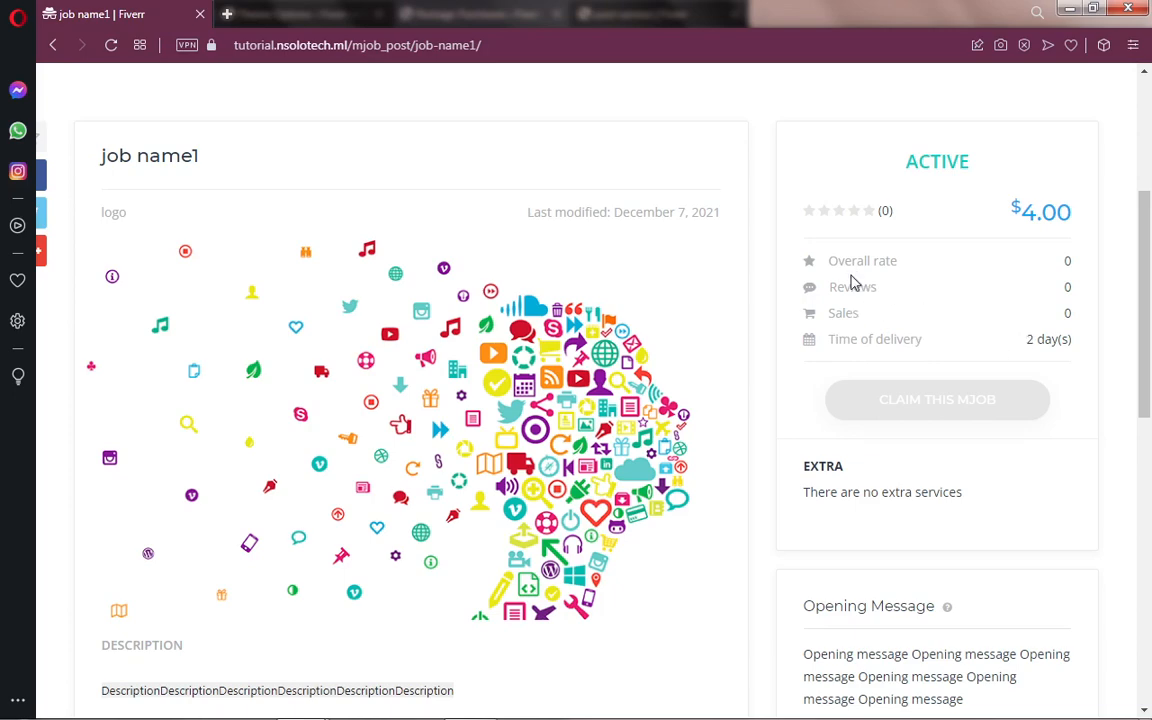
left_click_drag(1146, 329, 1150, 510)
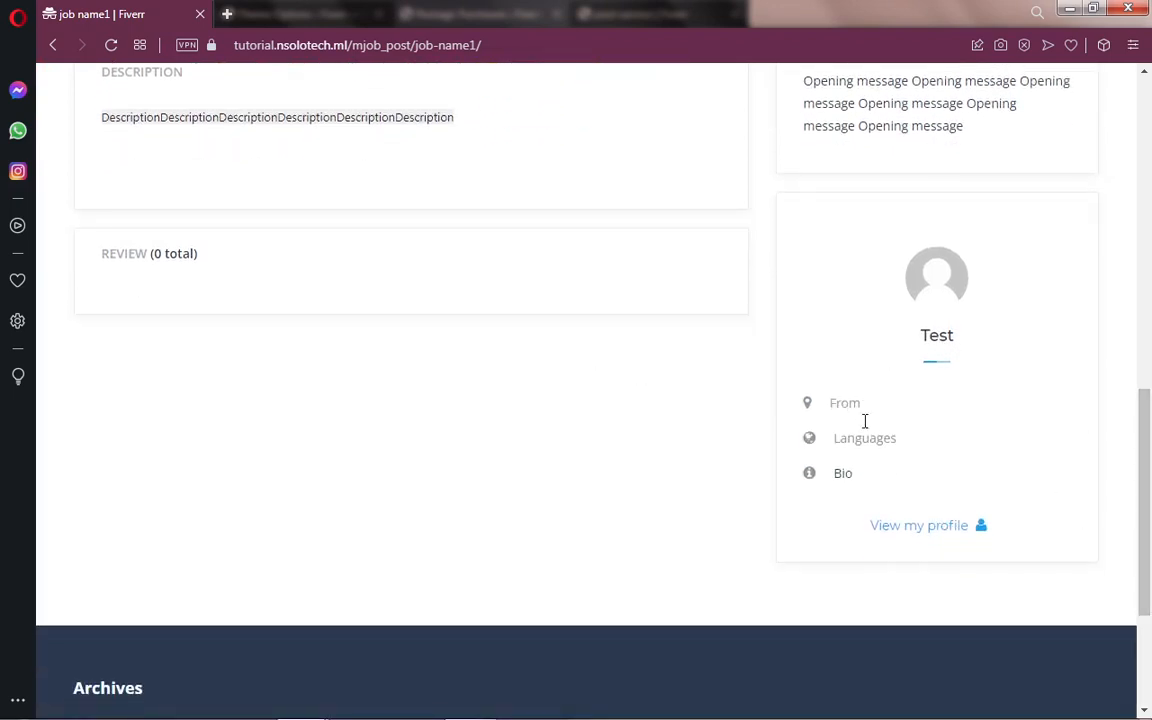
left_click_drag(1146, 480, 1150, 120)
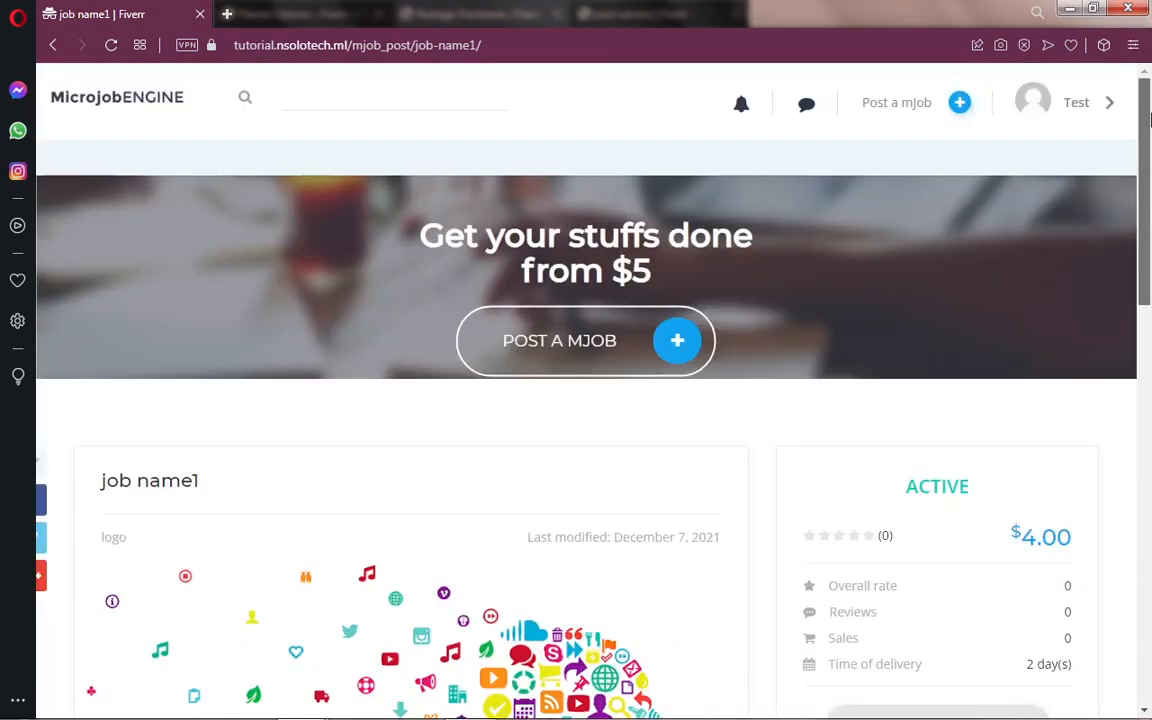
Step: Open My profile from the account menu and inspect its From and Languages fields
left_click(1080, 105)
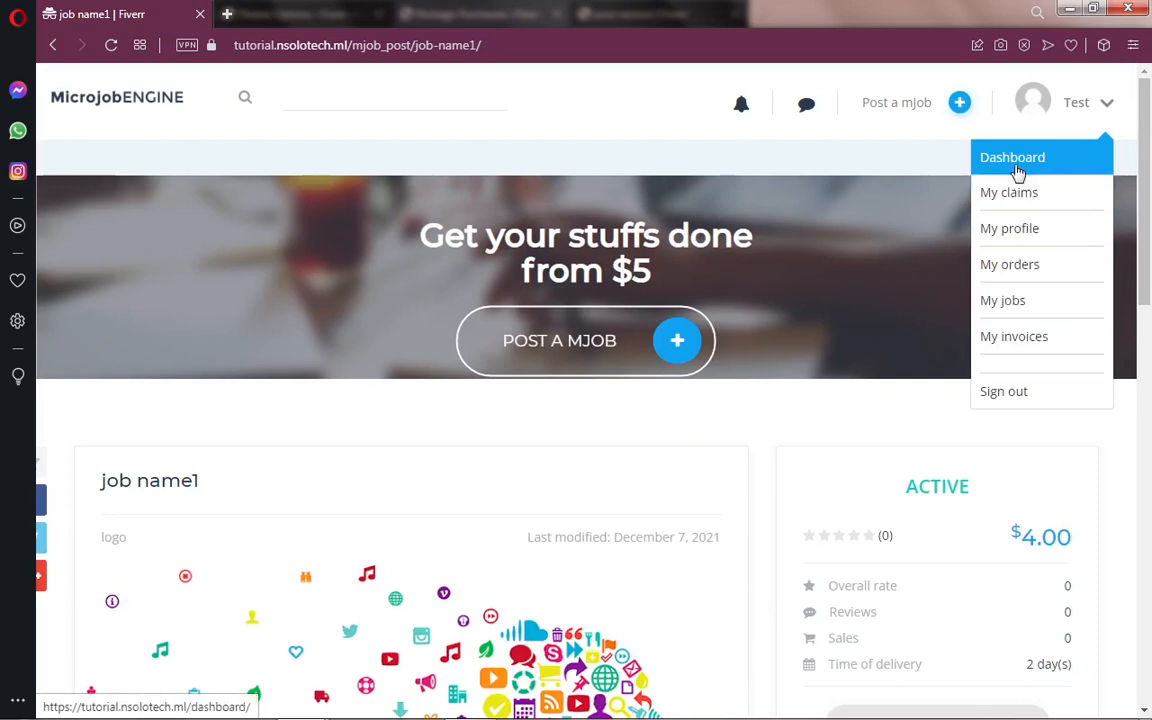
left_click(1017, 231)
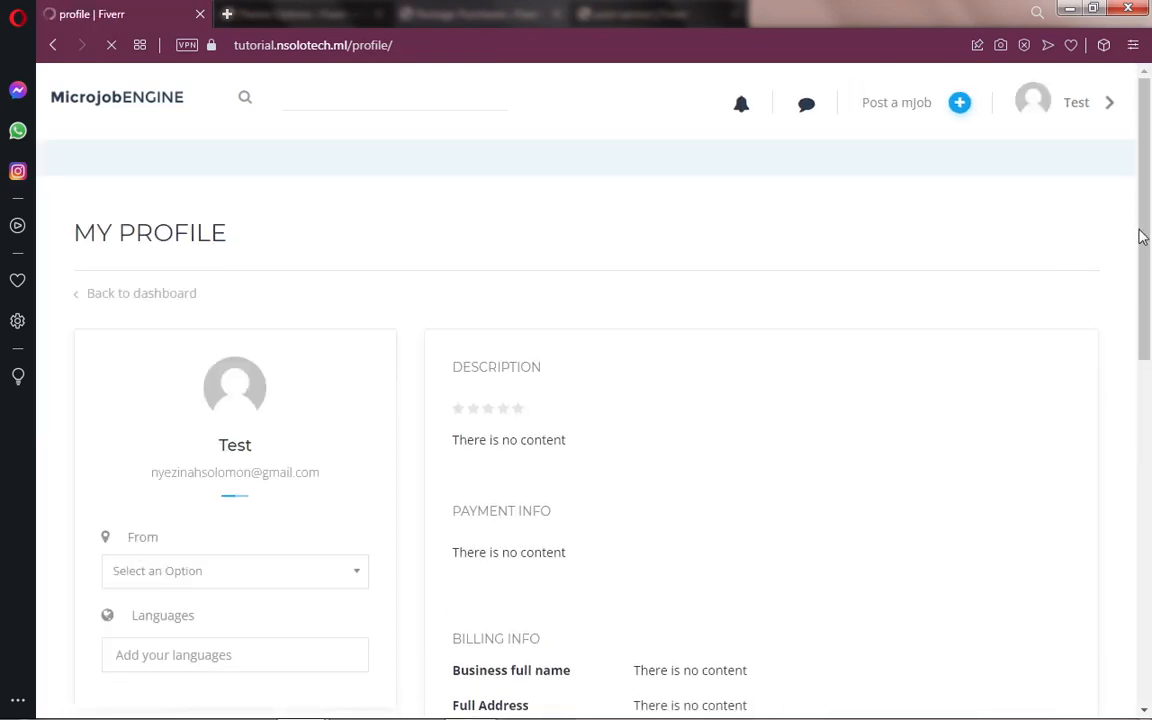
scroll(1150, 262, "down", 3)
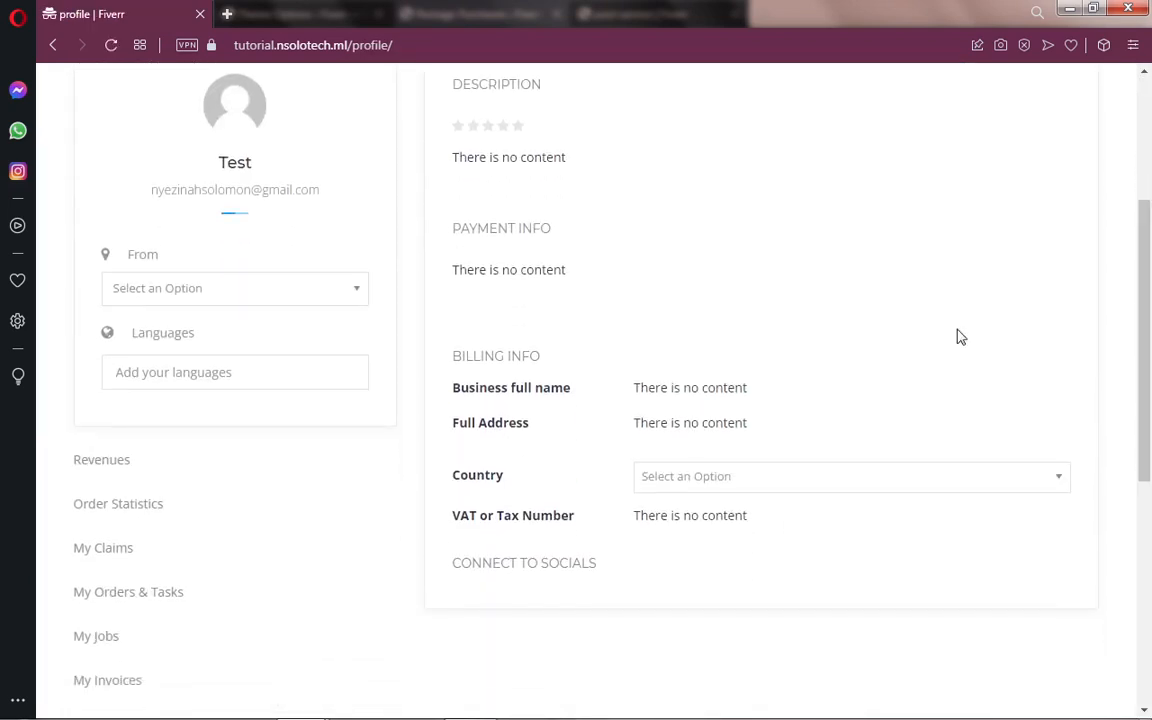
left_click(258, 298)
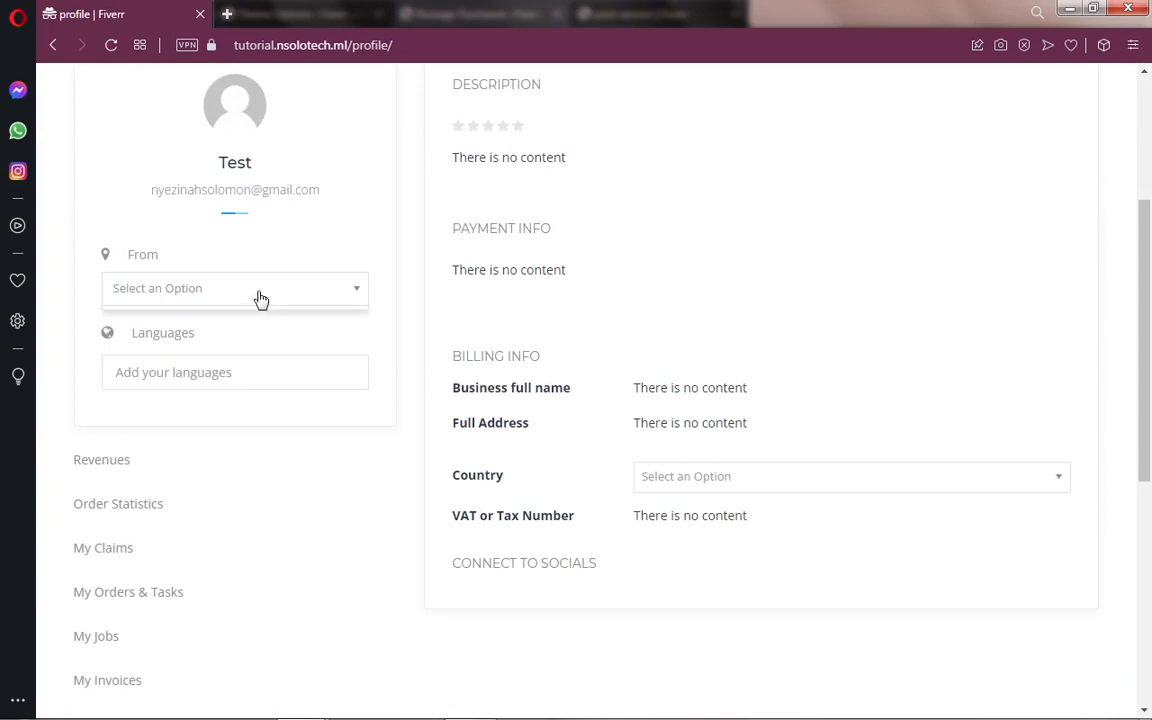
left_click(206, 373)
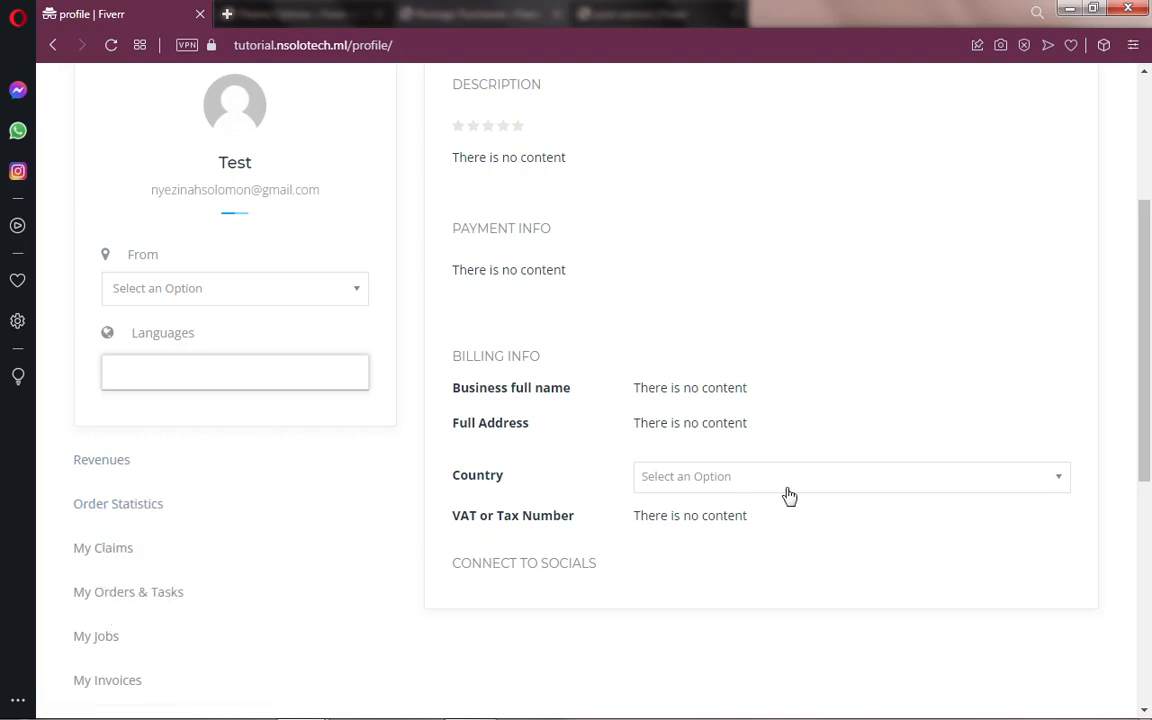
scroll(1148, 381, "up", 3)
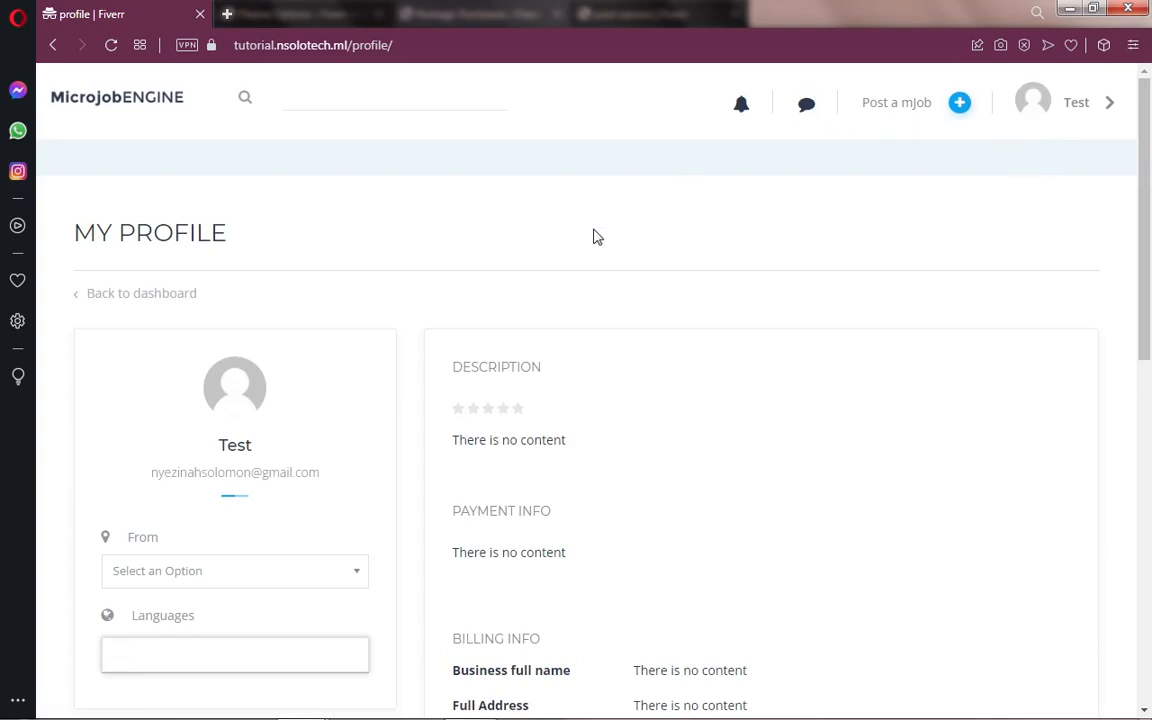
mouse_move(285, 714)
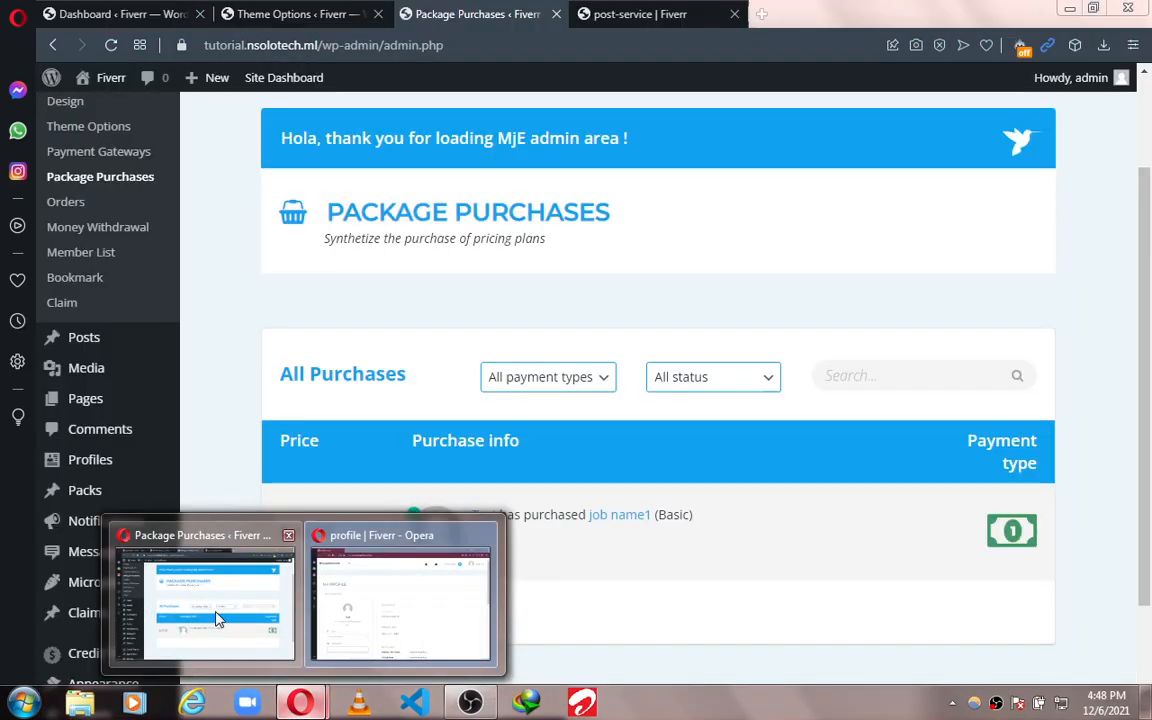
Step: Return to the admin purchases list and open the Engine Settings Welcome page showing version 1.3.9
left_click(218, 620)
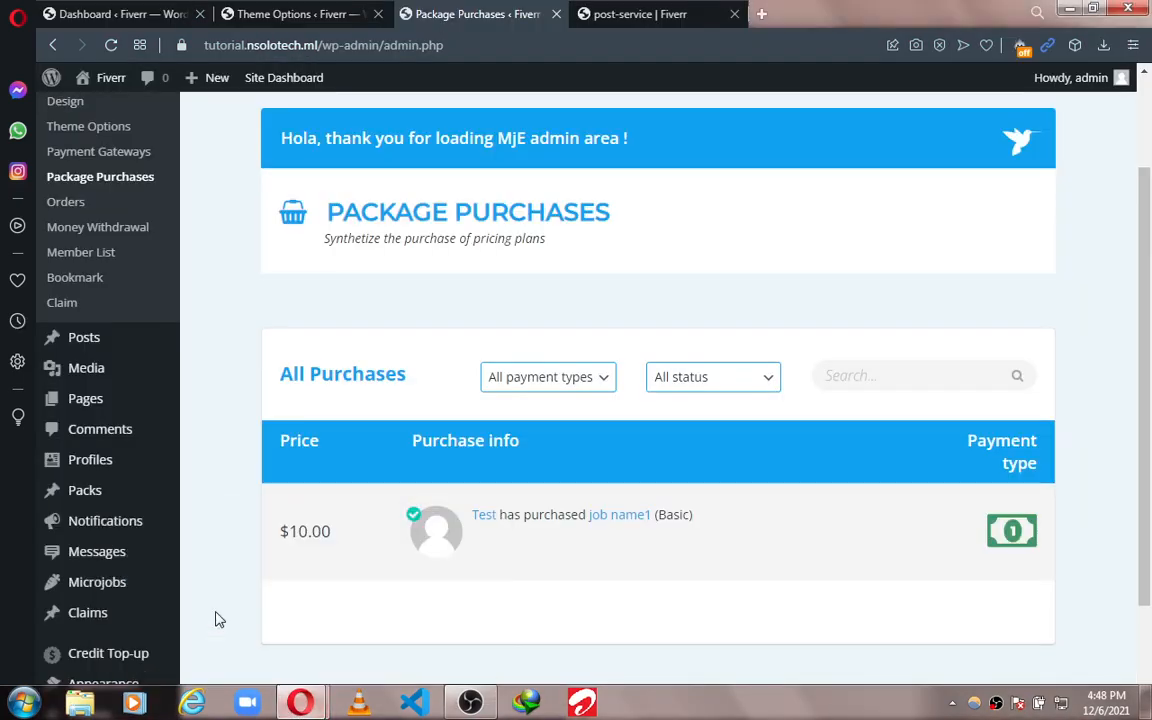
left_click_drag(1146, 408, 1147, 268)
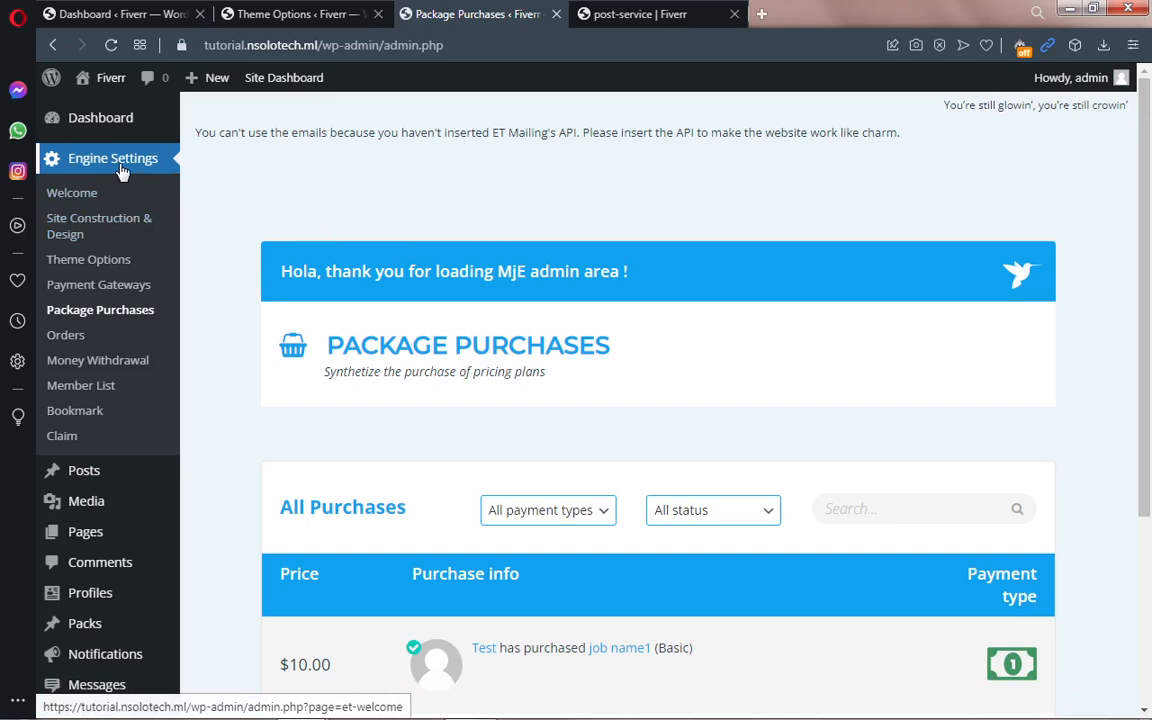
left_click(88, 201)
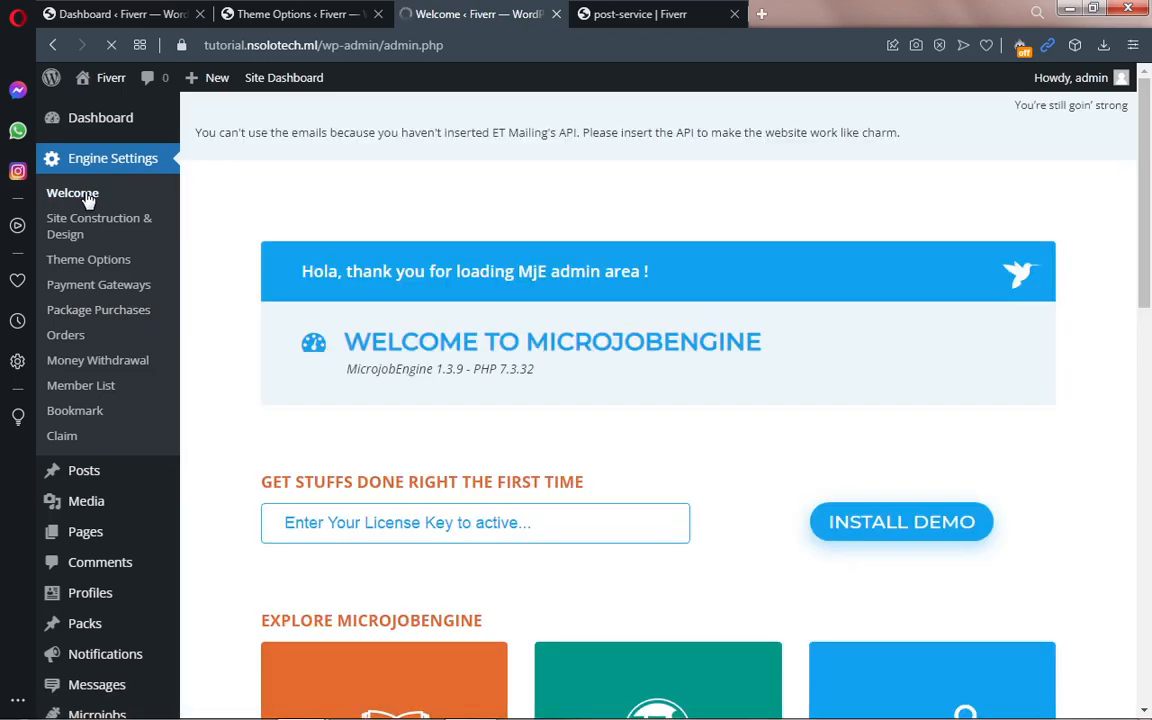
scroll(1150, 253, "down", 2)
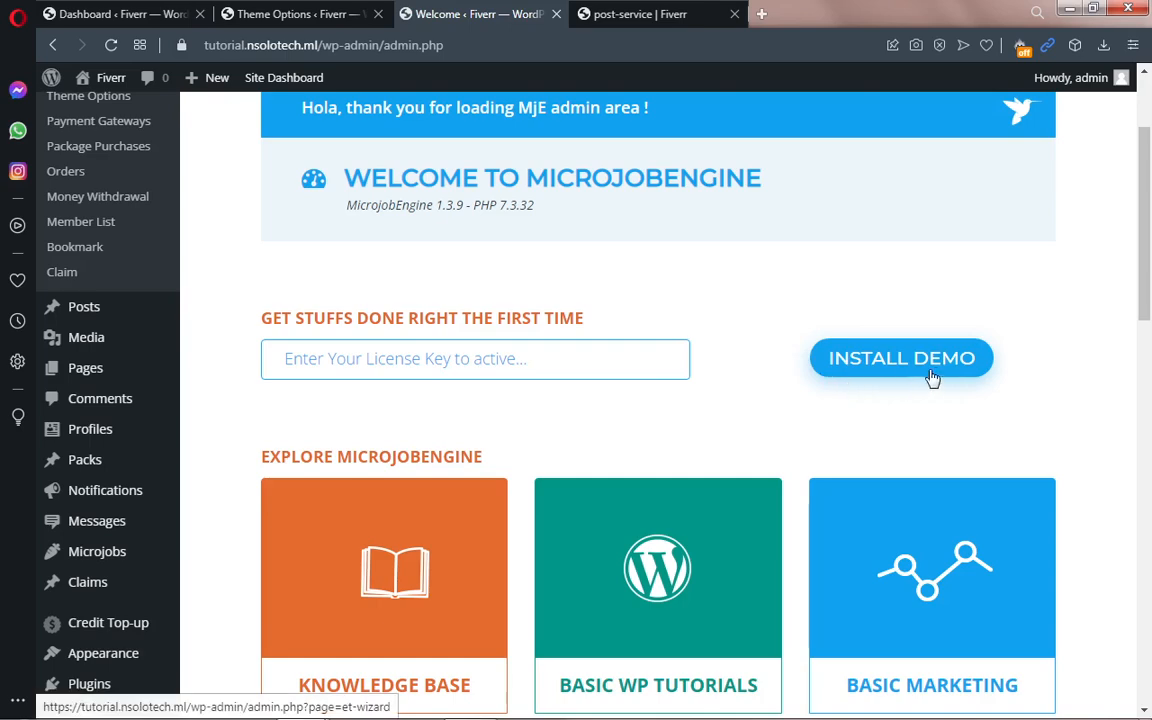
left_click_drag(1147, 279, 1150, 468)
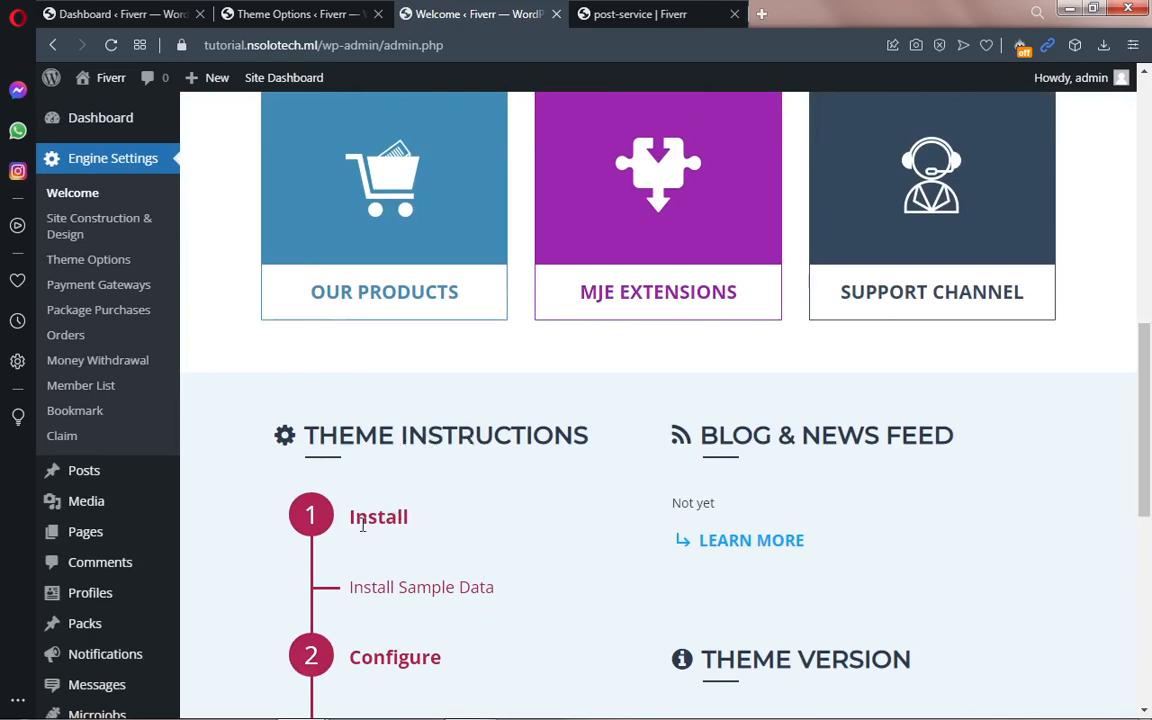
left_click_drag(1146, 453, 1150, 554)
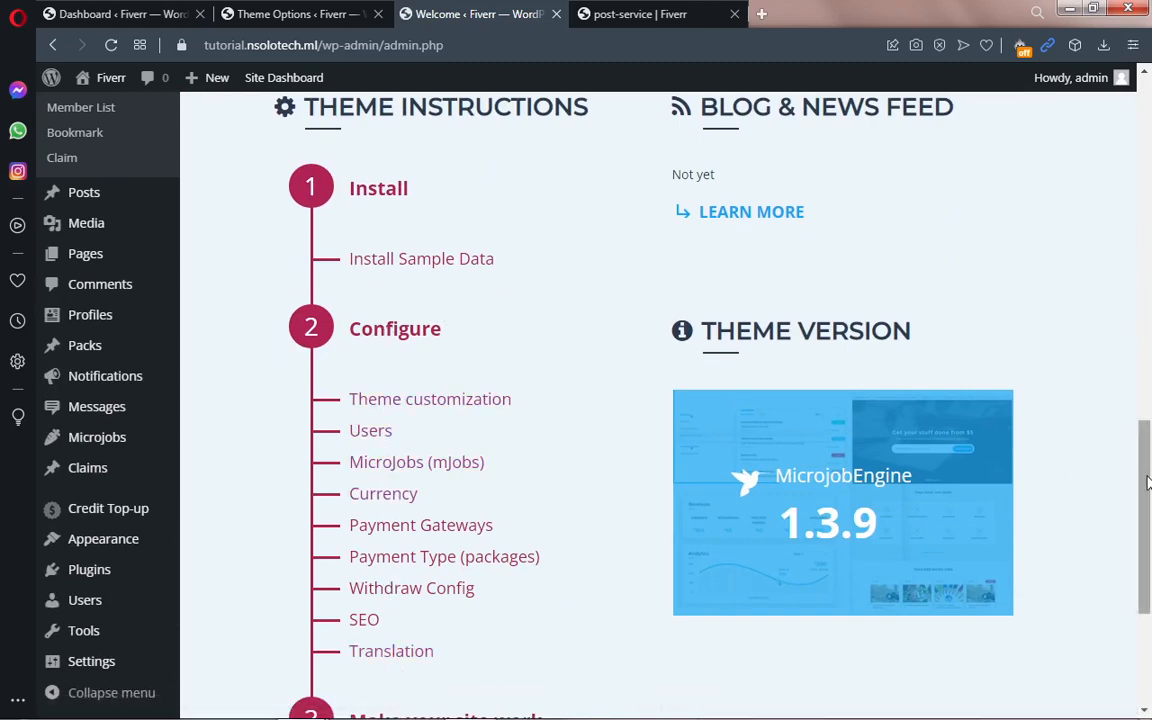
left_click_drag(1149, 483, 1150, 567)
left_click_drag(1150, 570, 1150, 571)
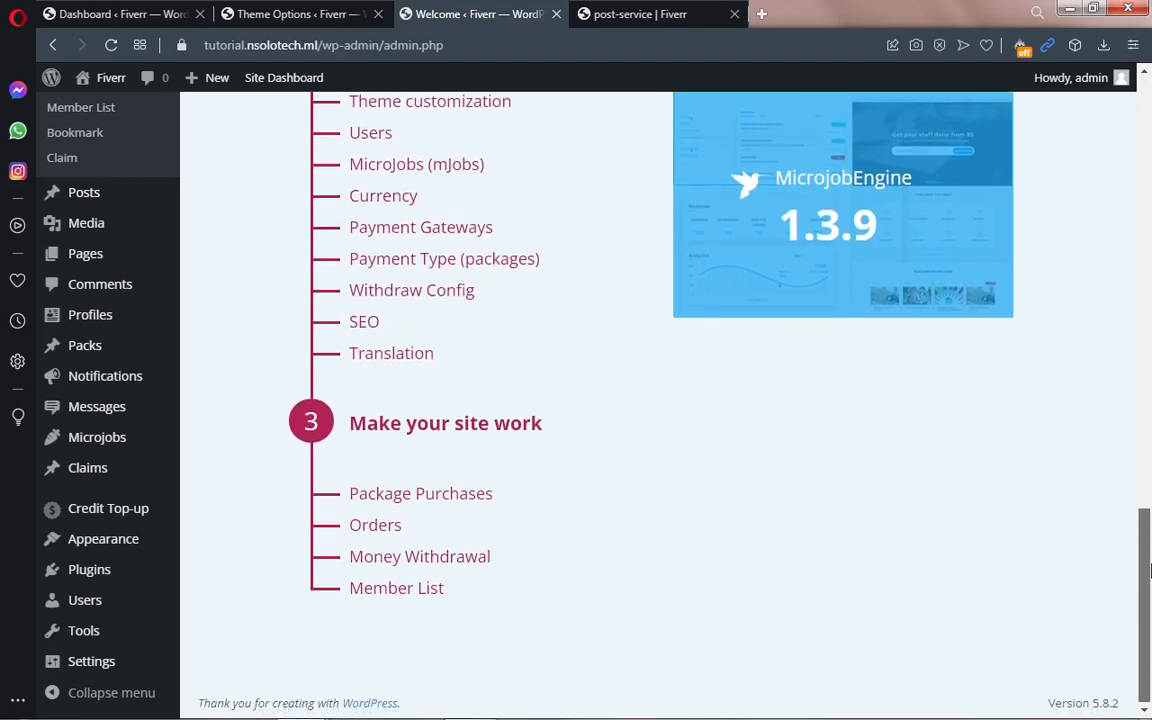
left_click_drag(1150, 570, 1146, 441)
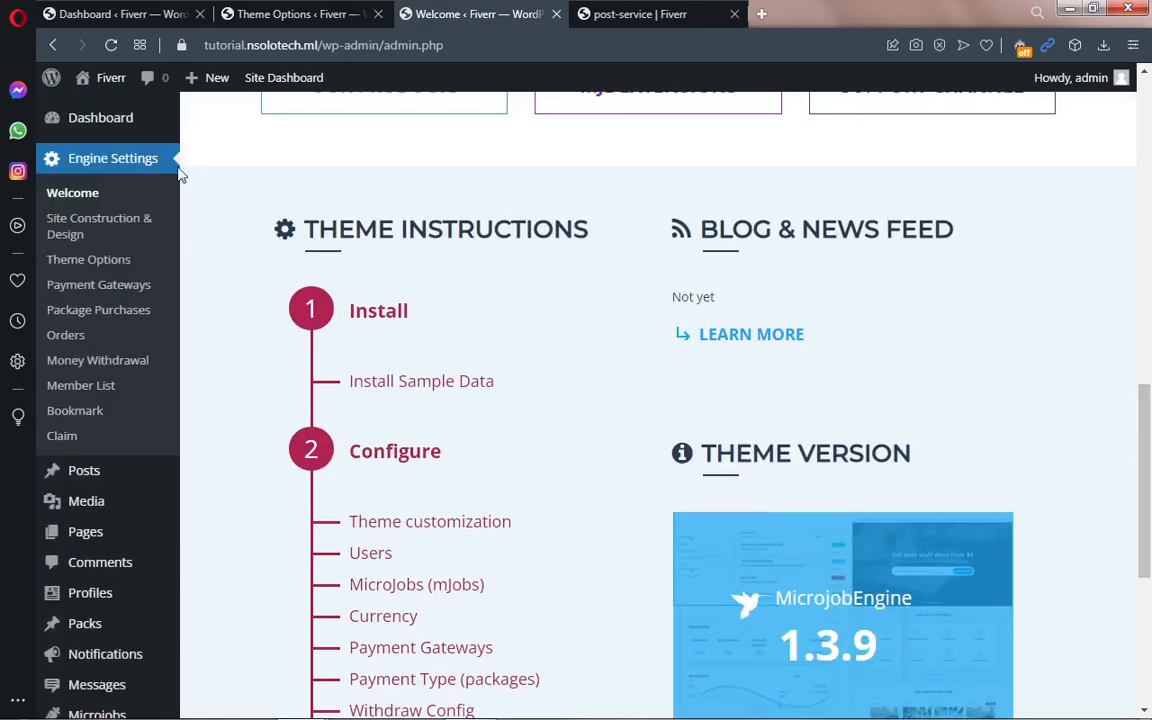
Step: Browse the Site Construction & Design skins, then switch to the Post a mJob form tab
left_click(116, 222)
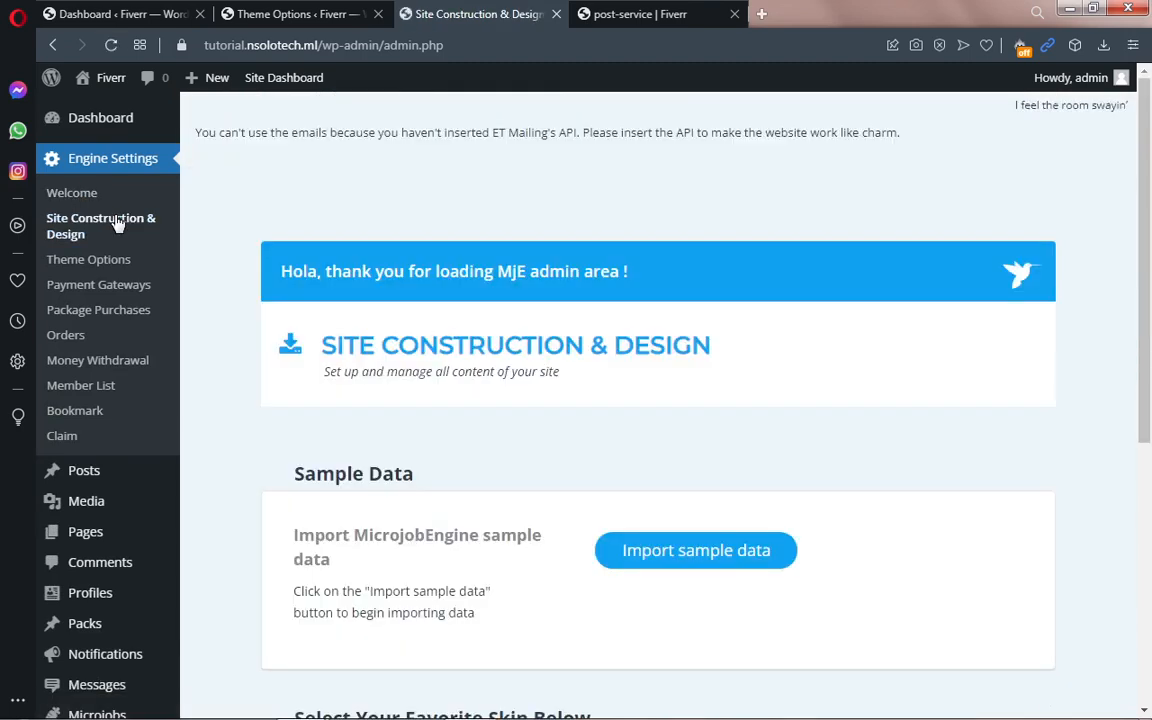
scroll(1083, 414, "down", 2)
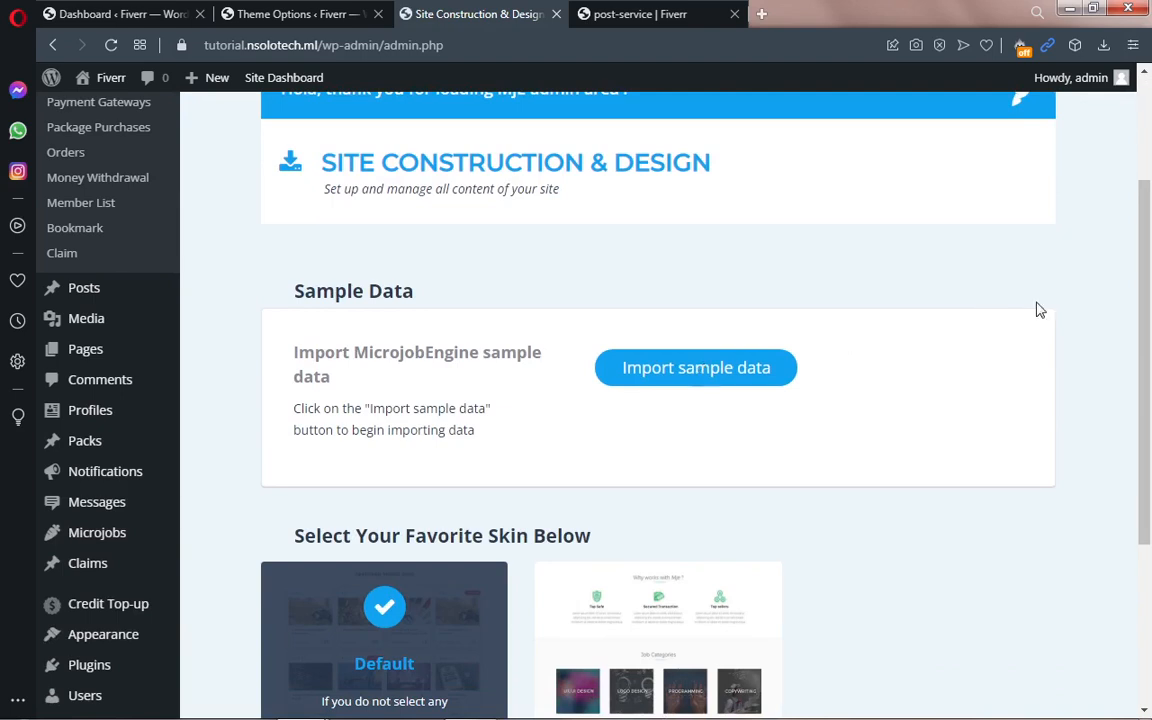
scroll(1148, 395, "down", 1)
left_click_drag(1149, 395, 1149, 419)
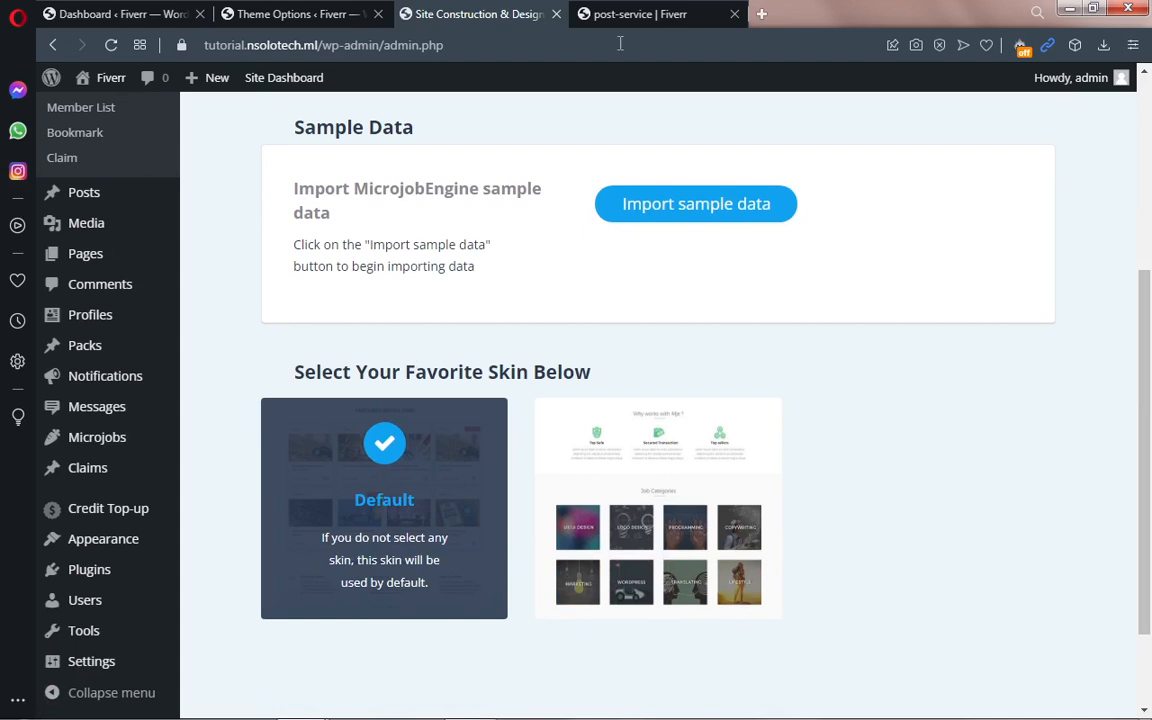
left_click(582, 11)
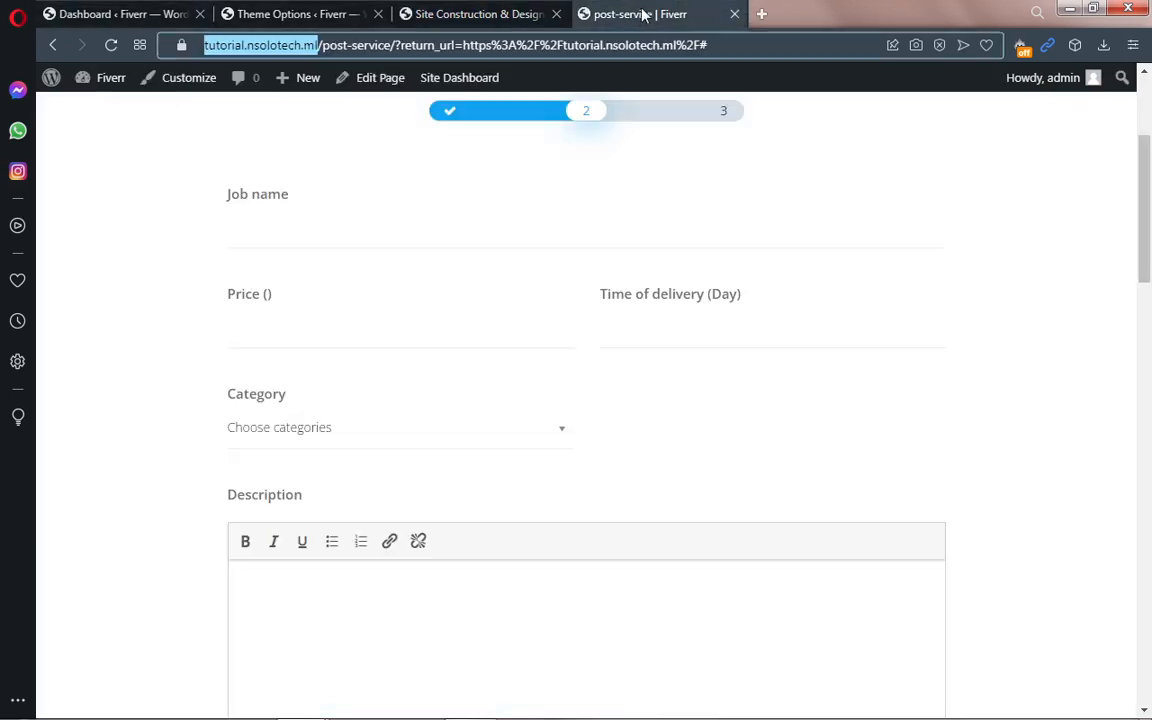
Step: Load the home page to view Latest Microjobs, then go back to Site Construction & Design
left_click(1150, 228)
scroll(1150, 228, "up", 3)
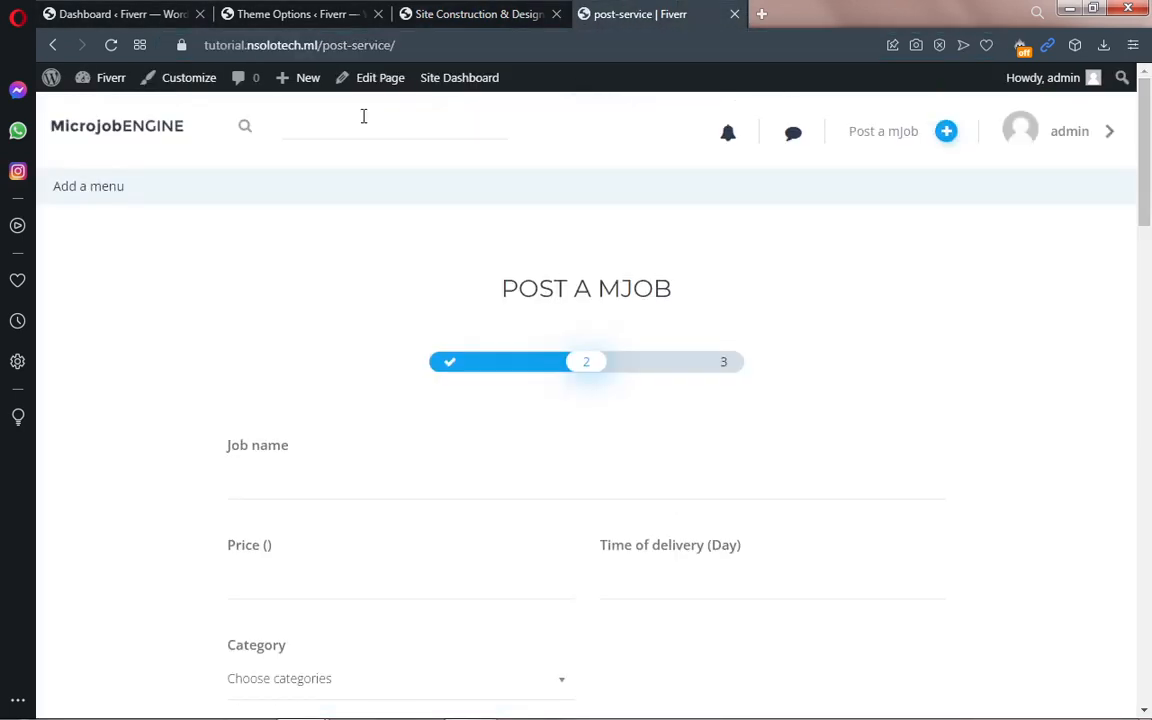
left_click(125, 135)
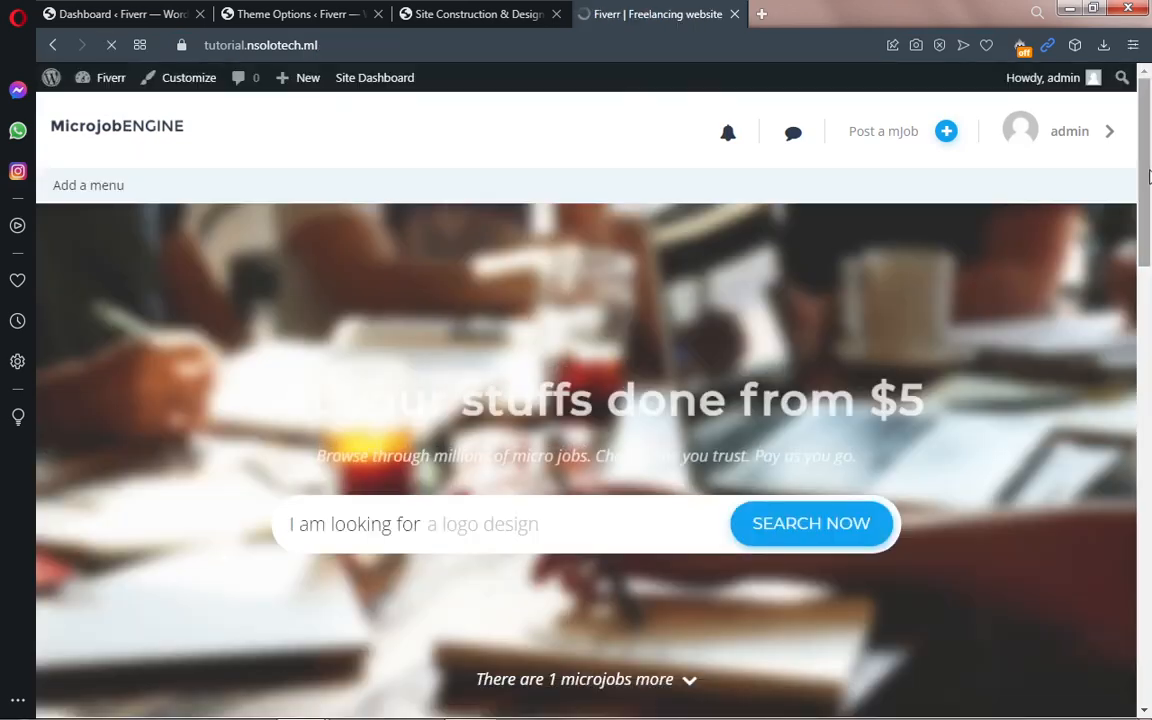
left_click_drag(1150, 177, 1149, 533)
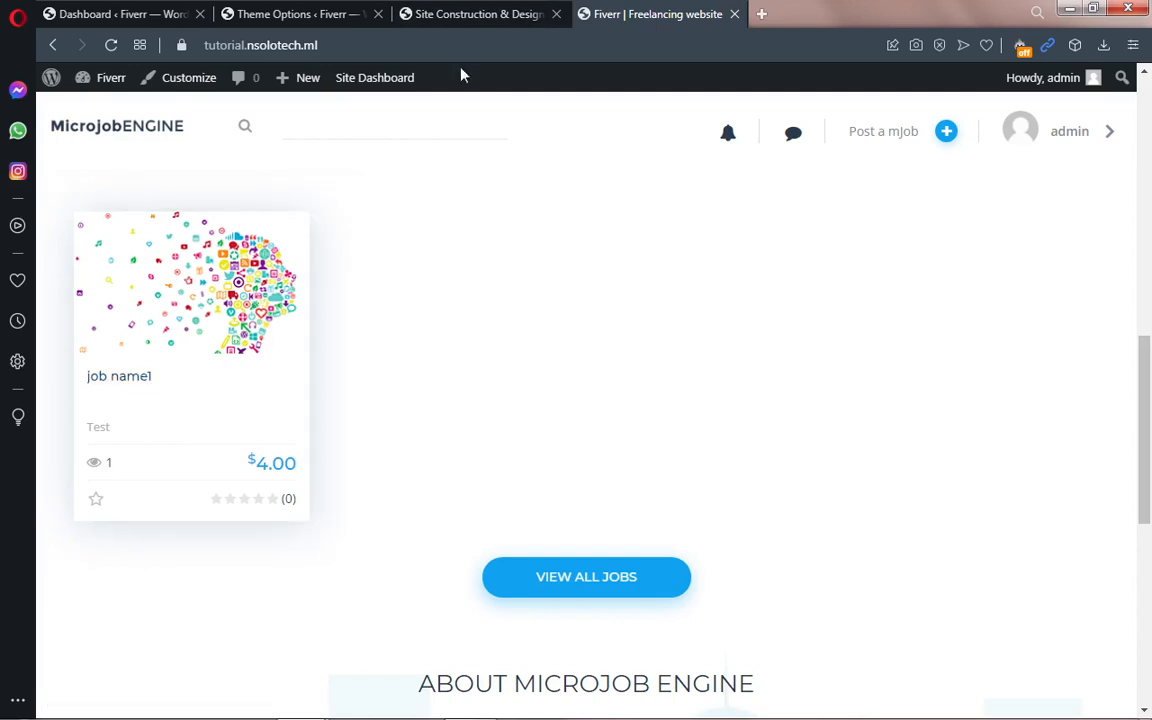
left_click(483, 13)
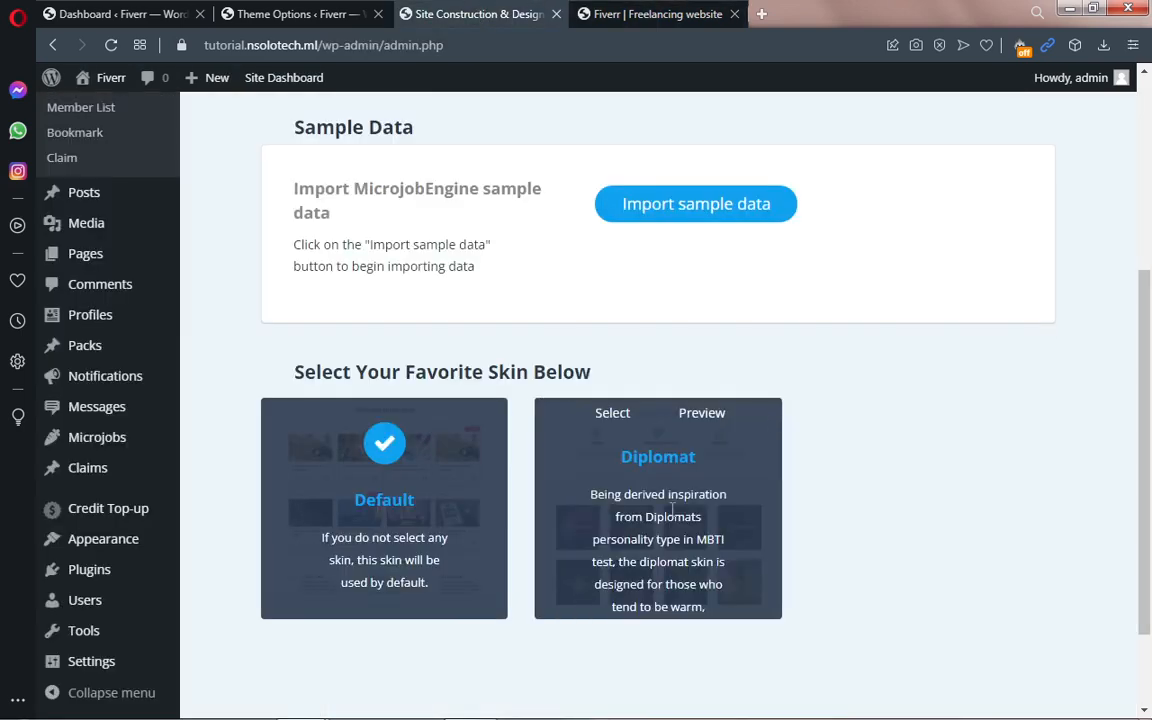
mouse_move(743, 522)
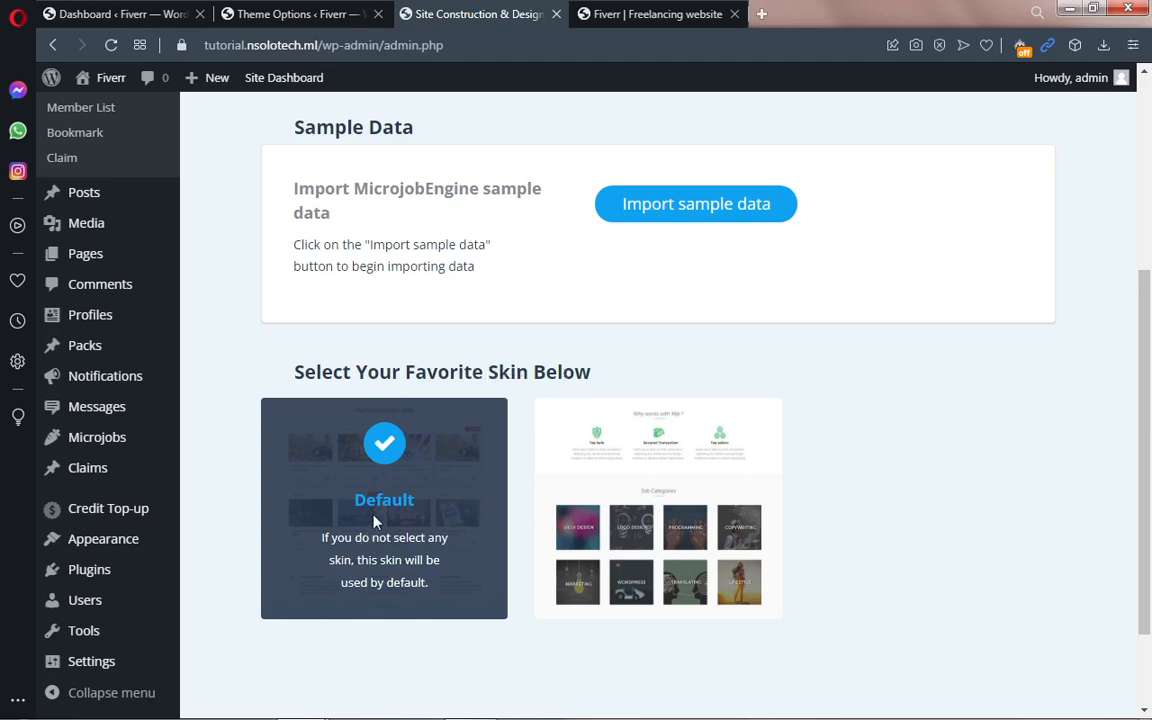
mouse_move(1147, 480)
left_mouse_down()
mouse_move(1147, 550)
mouse_move(1148, 493)
left_mouse_up()
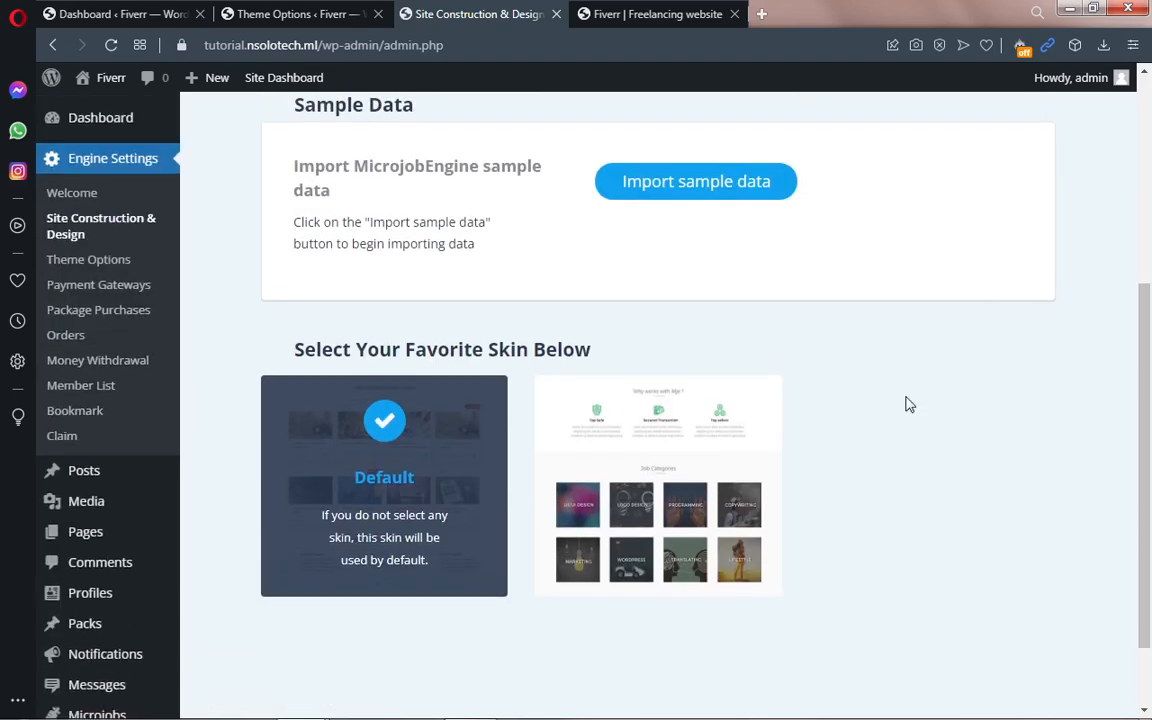
Step: Open Engine Settings > Theme Options and look through its Users section
left_click(114, 261)
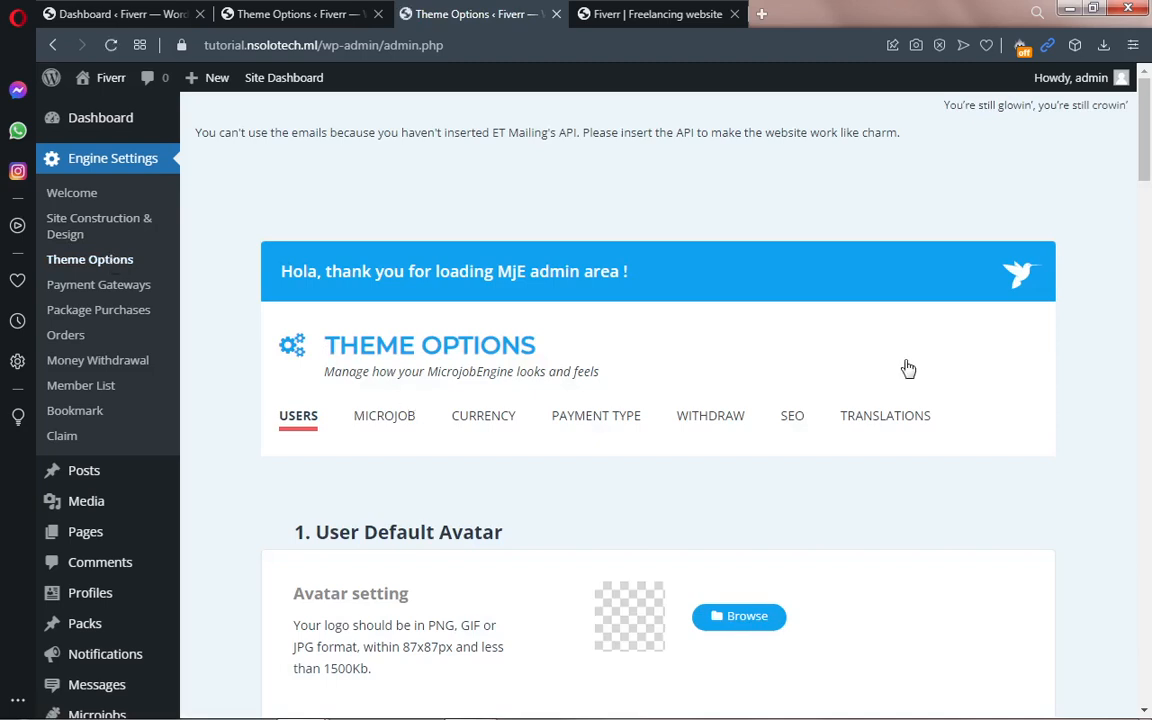
scroll(1147, 175, "down", 2)
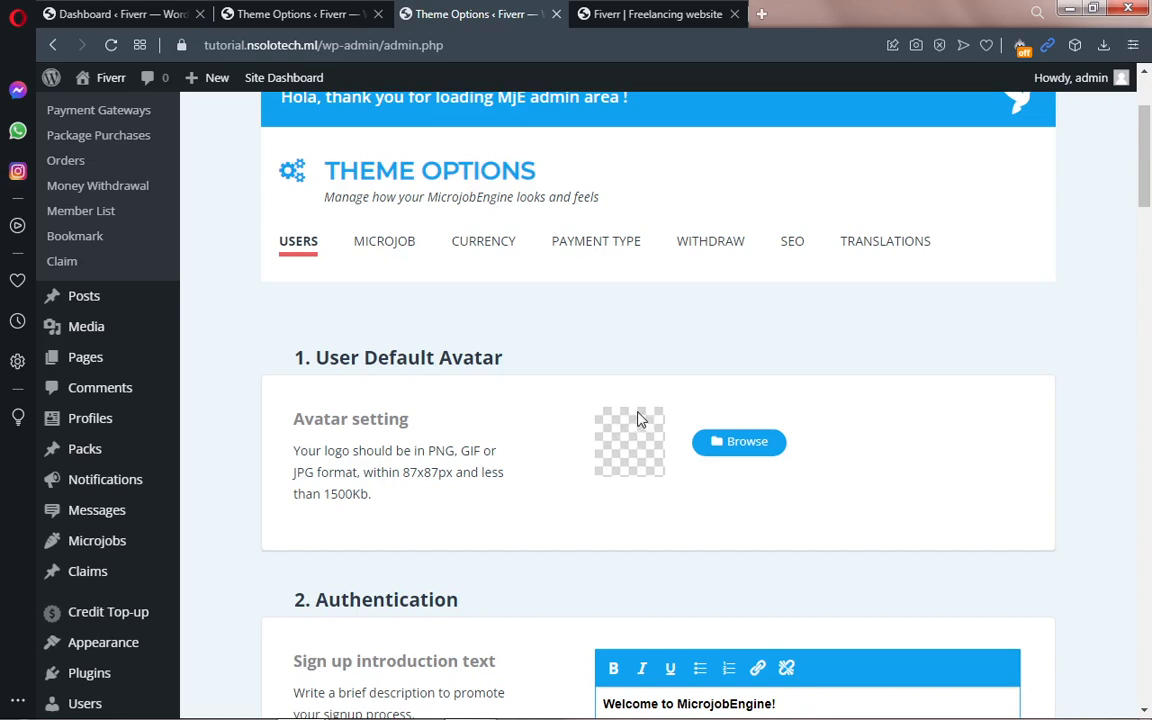
mouse_move(313, 700)
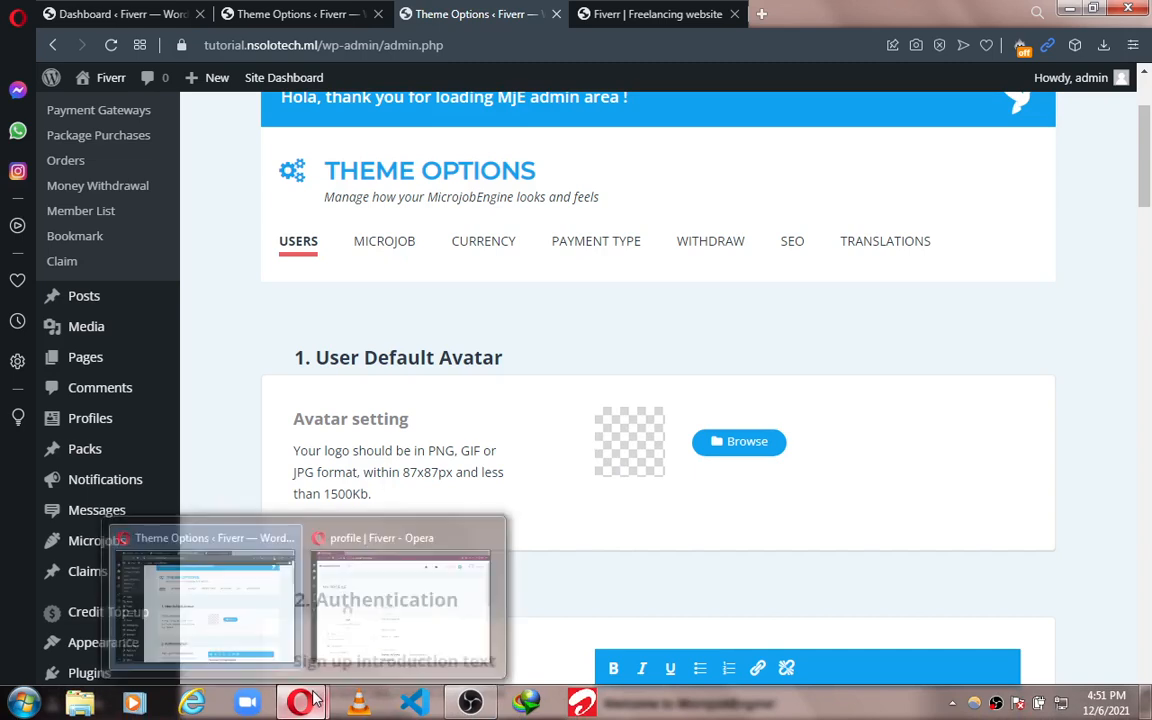
left_click(381, 632)
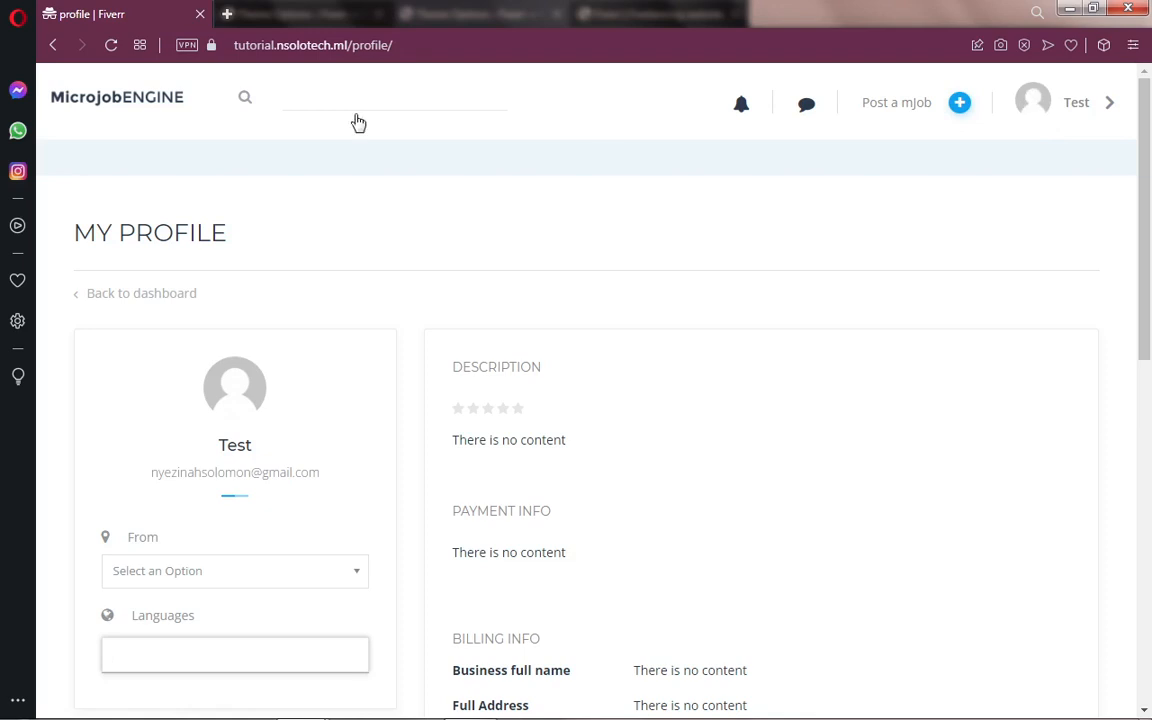
mouse_move(303, 707)
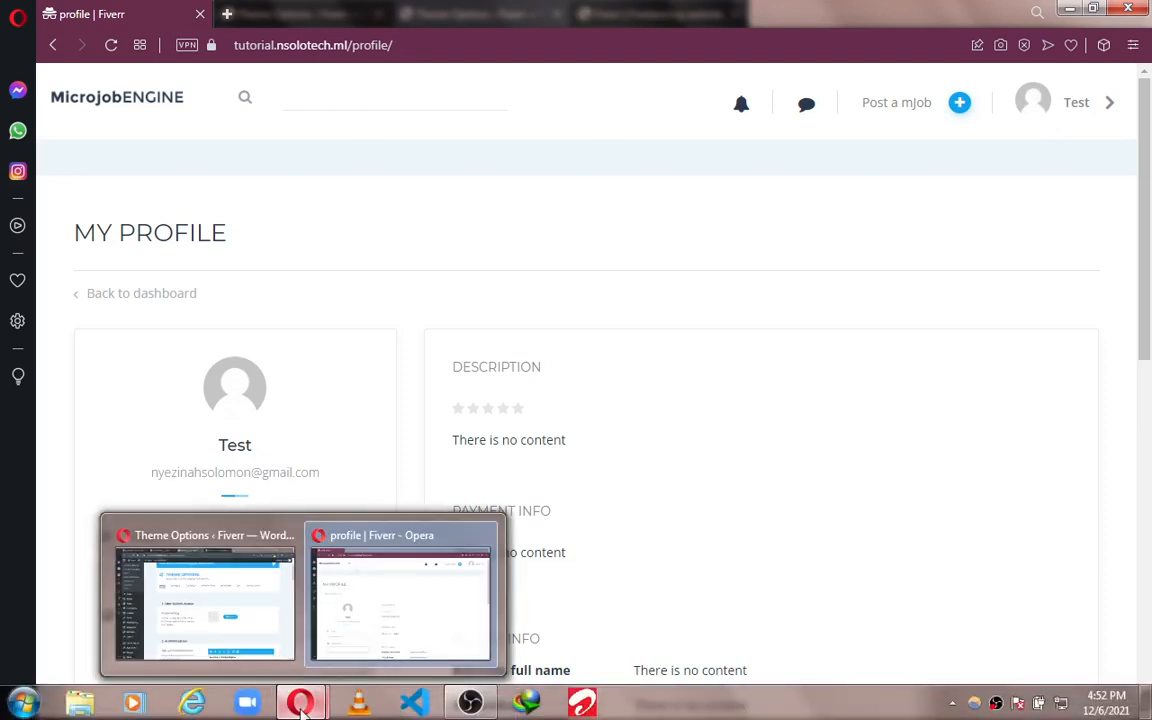
left_click(378, 625)
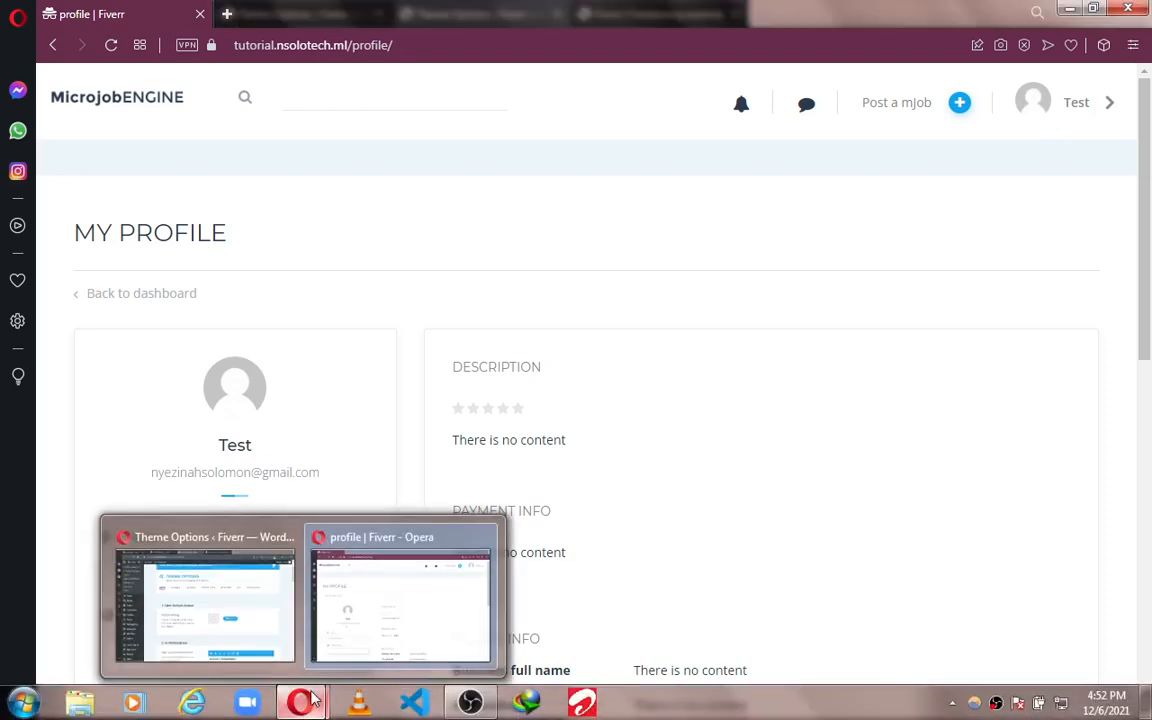
left_click(257, 643)
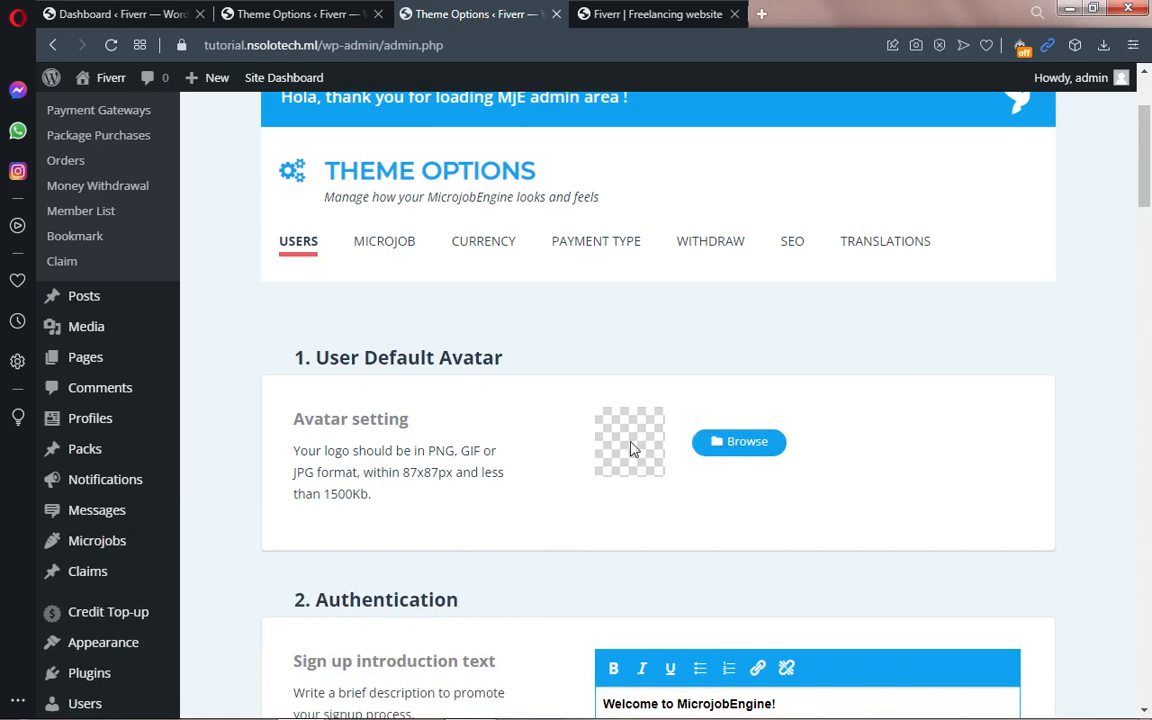
scroll(1145, 220, "down", 3)
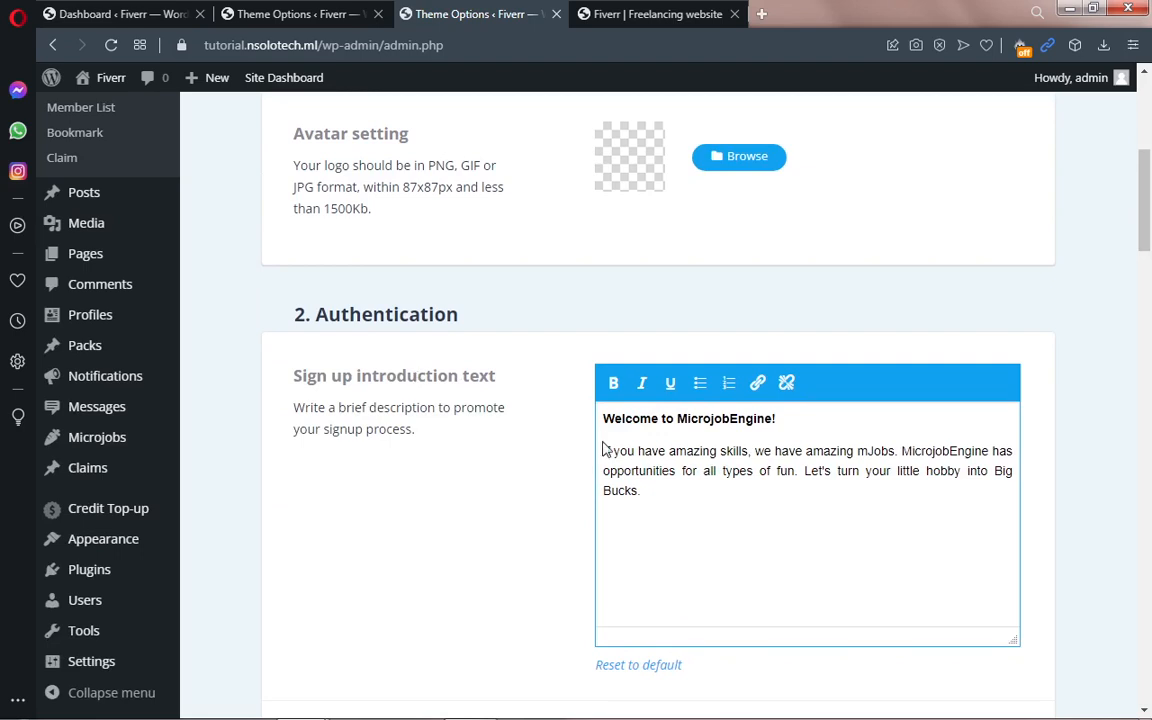
left_click_drag(604, 418, 683, 513)
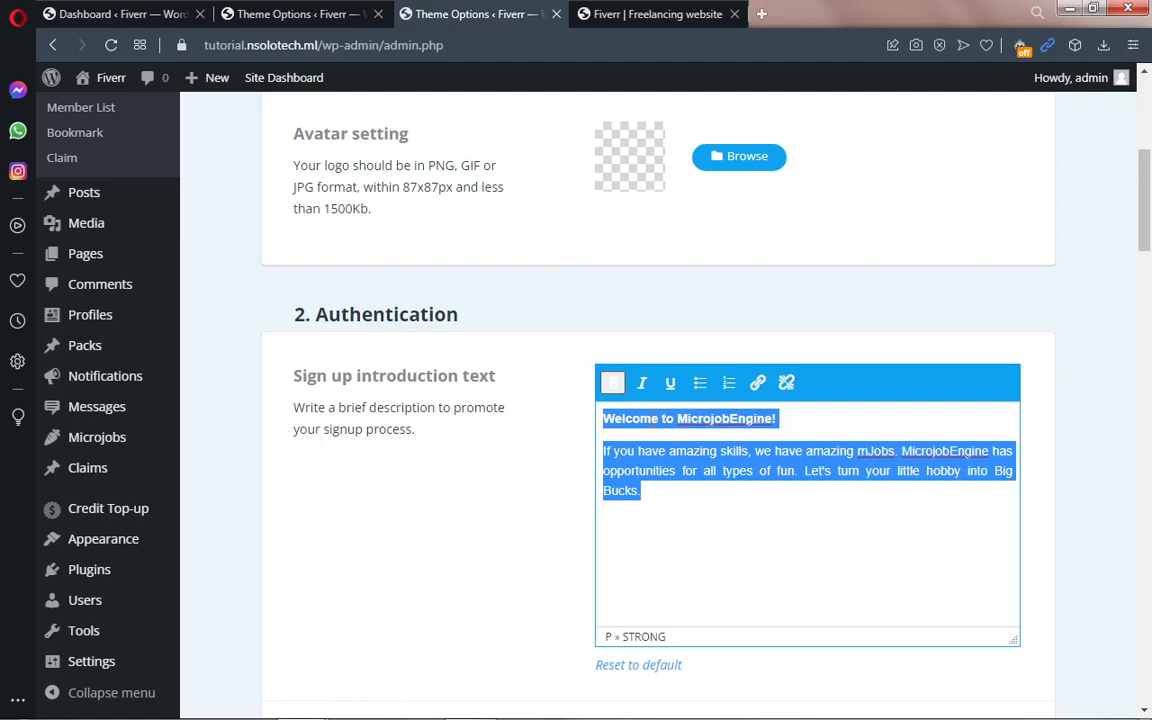
left_click(683, 512)
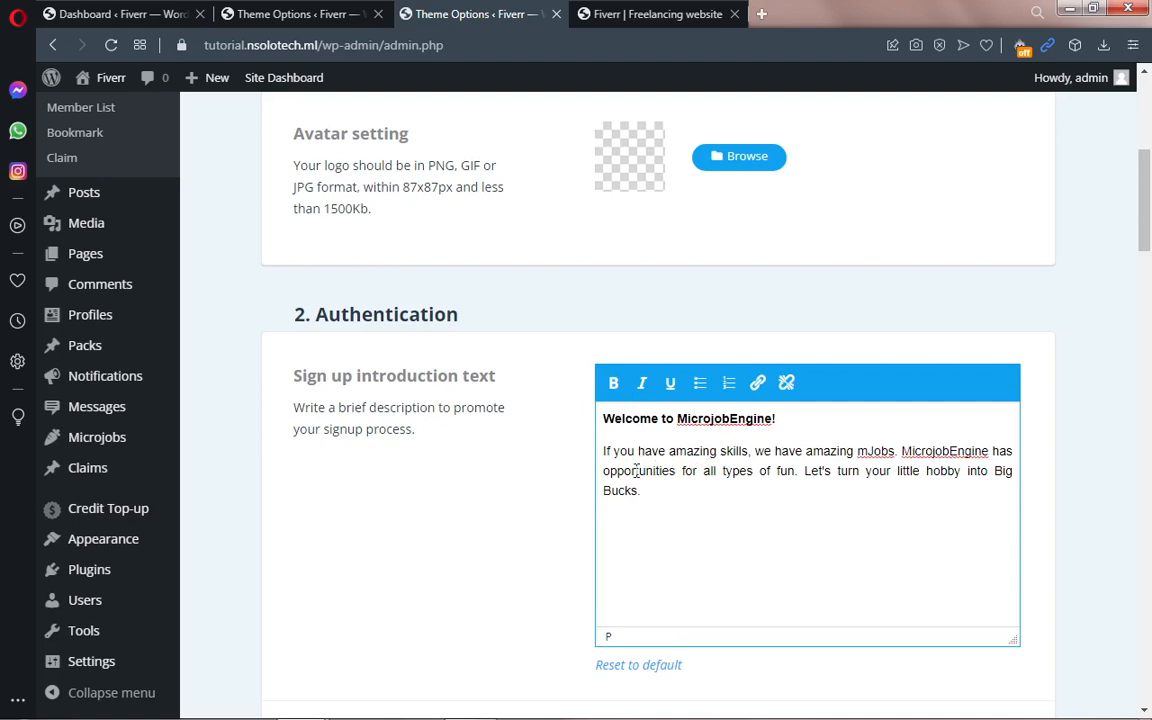
key("ctrl+a")
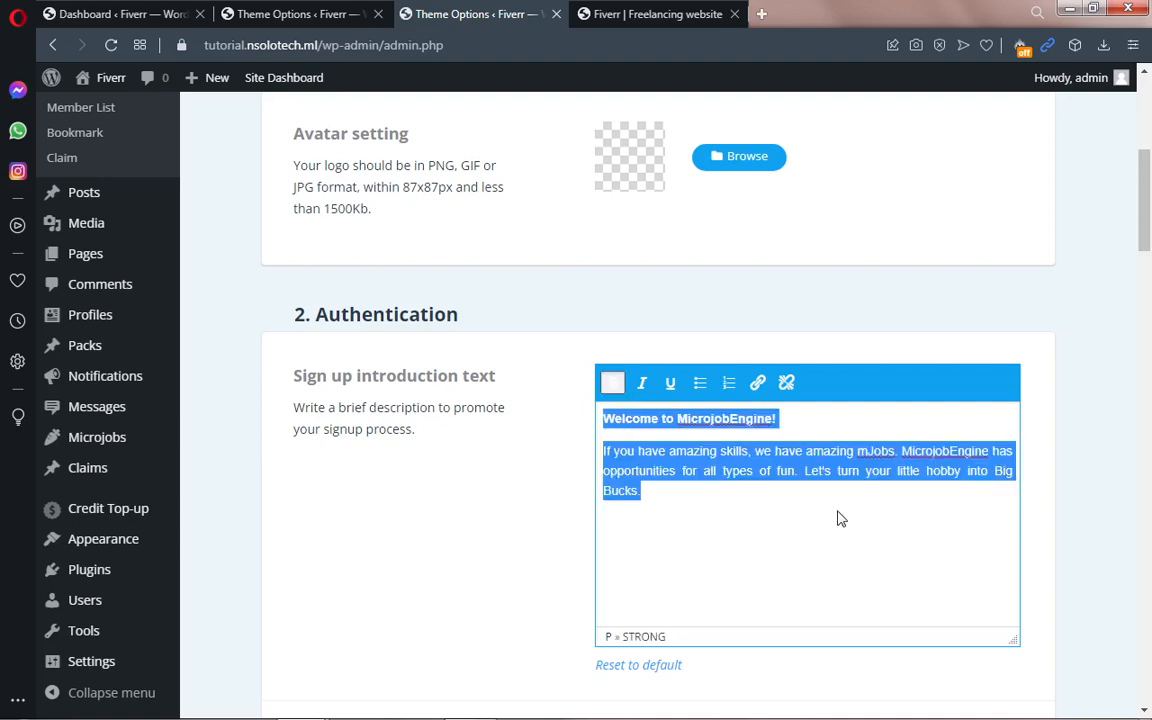
left_click(840, 518)
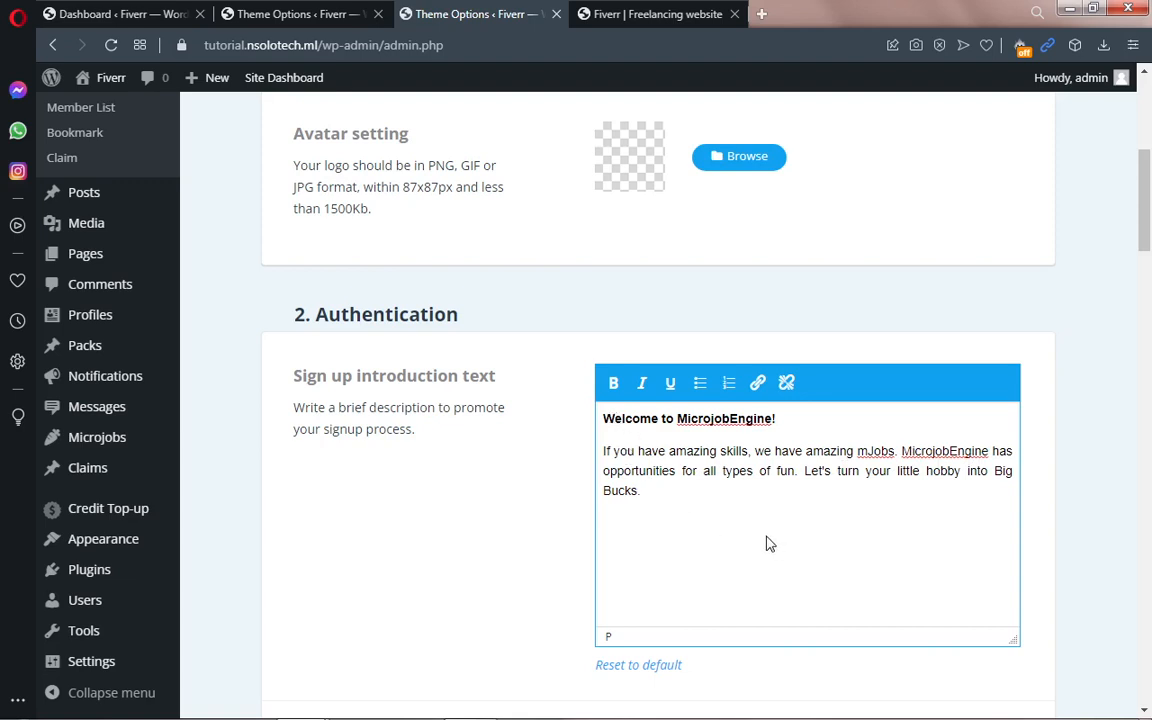
left_click_drag(1148, 240, 1148, 290)
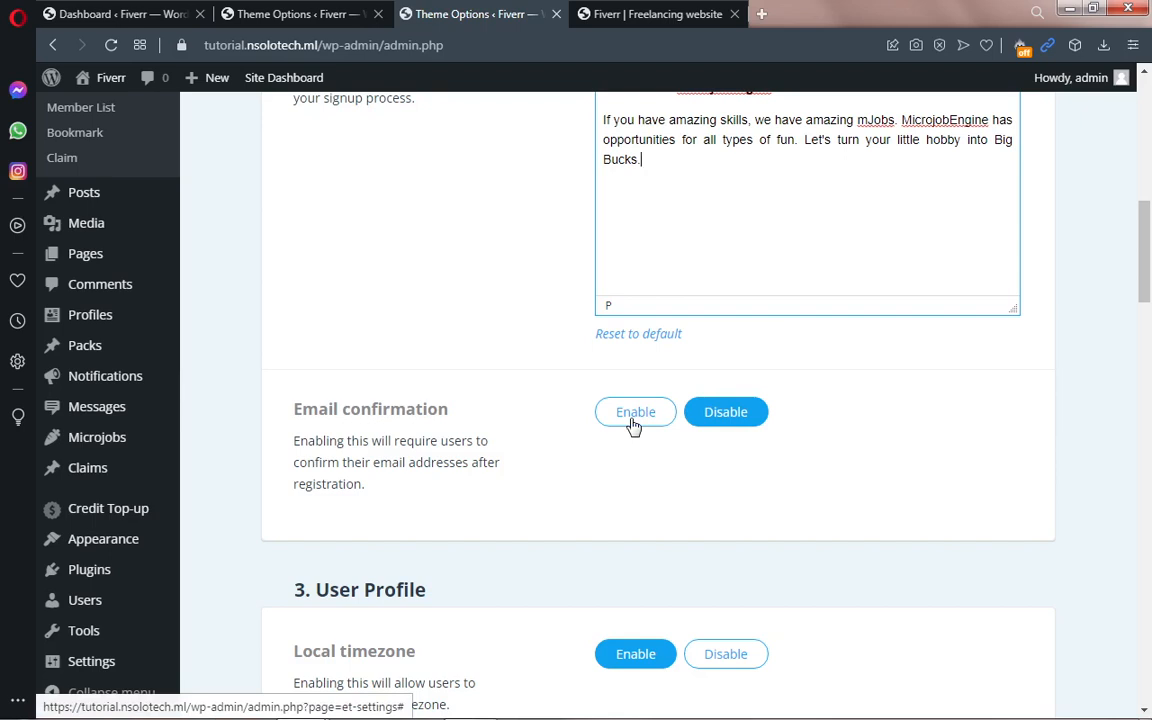
left_click_drag(1147, 265, 1150, 310)
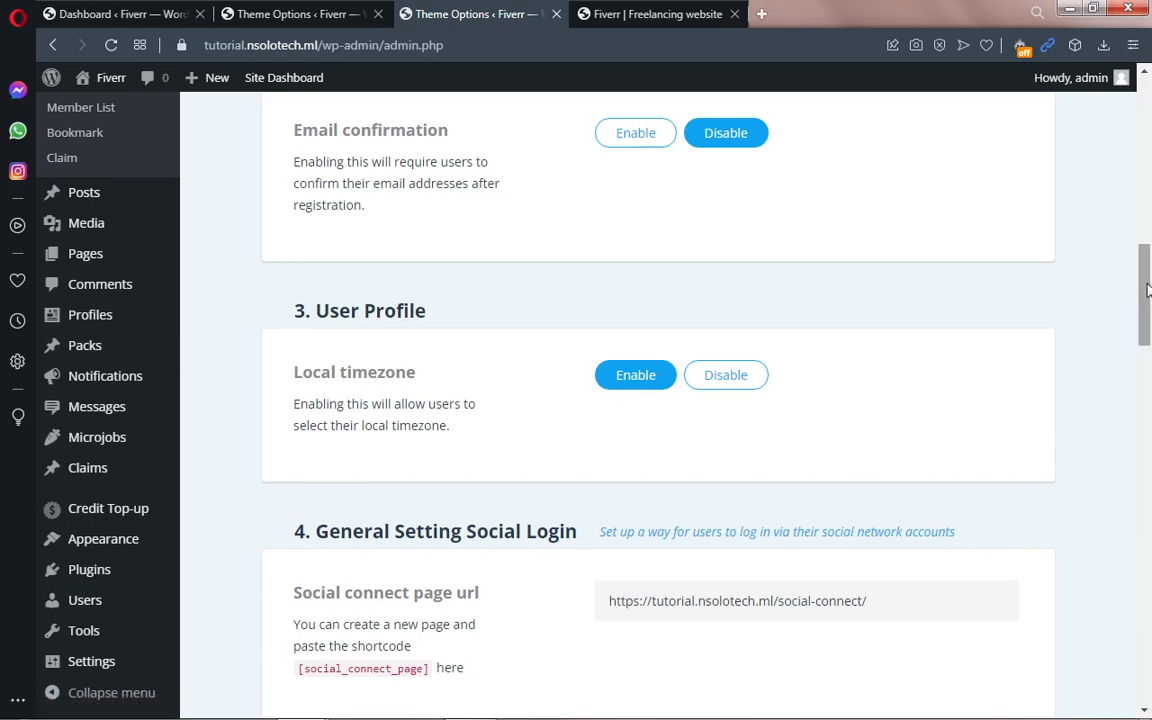
left_click_drag(1143, 290, 1150, 317)
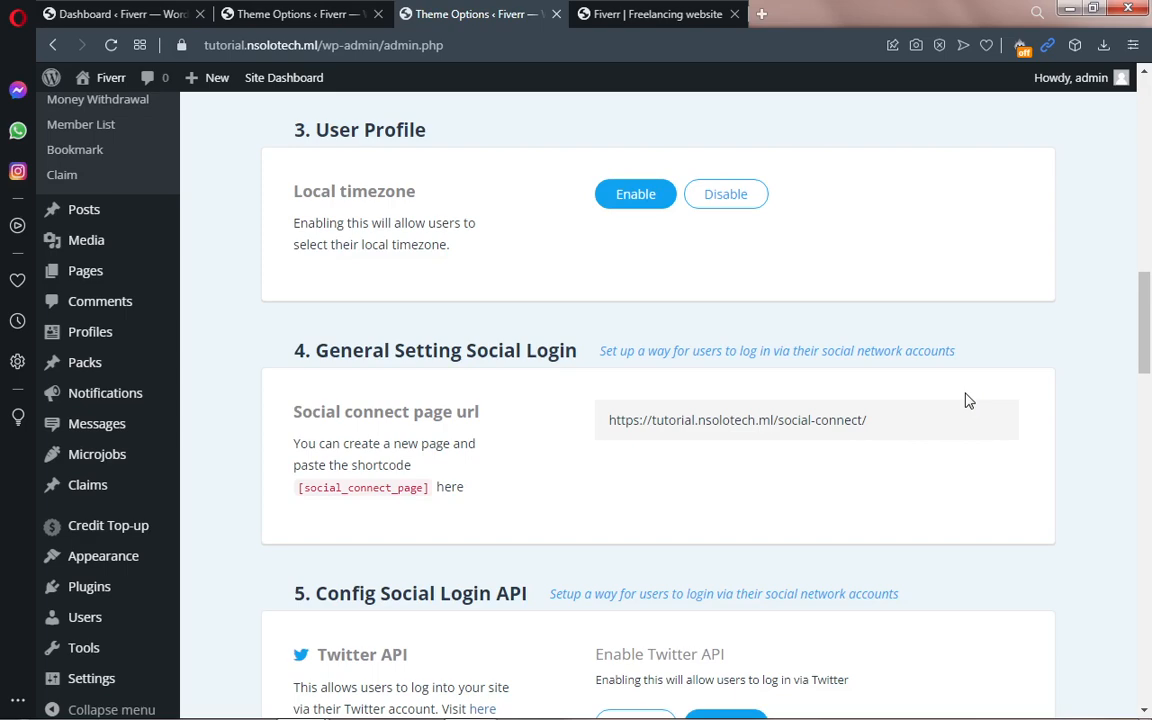
left_click_drag(1146, 308, 1148, 370)
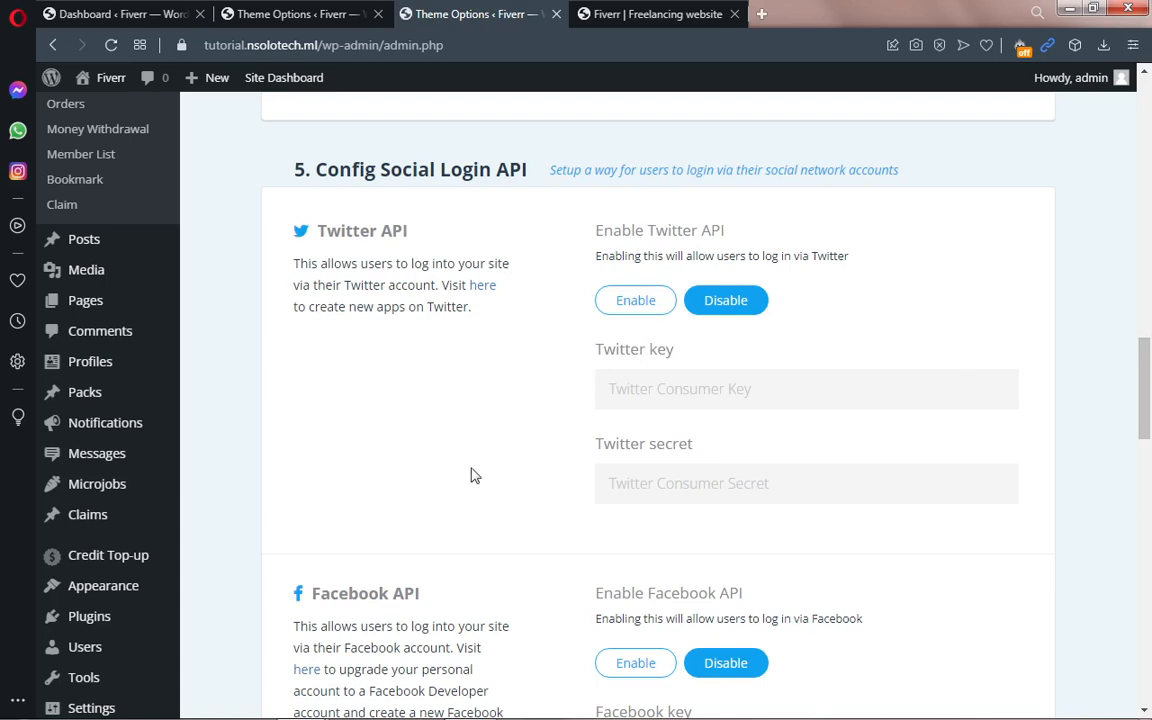
scroll(1140, 436, "down", 1)
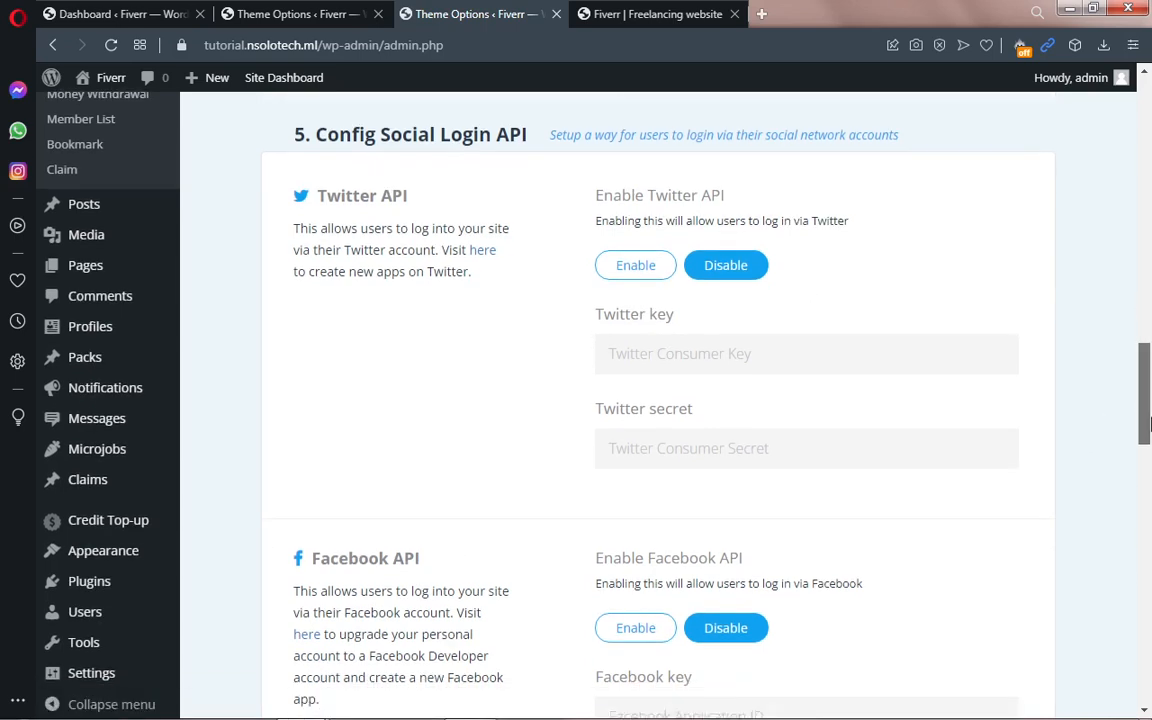
scroll(1147, 430, "down", 3)
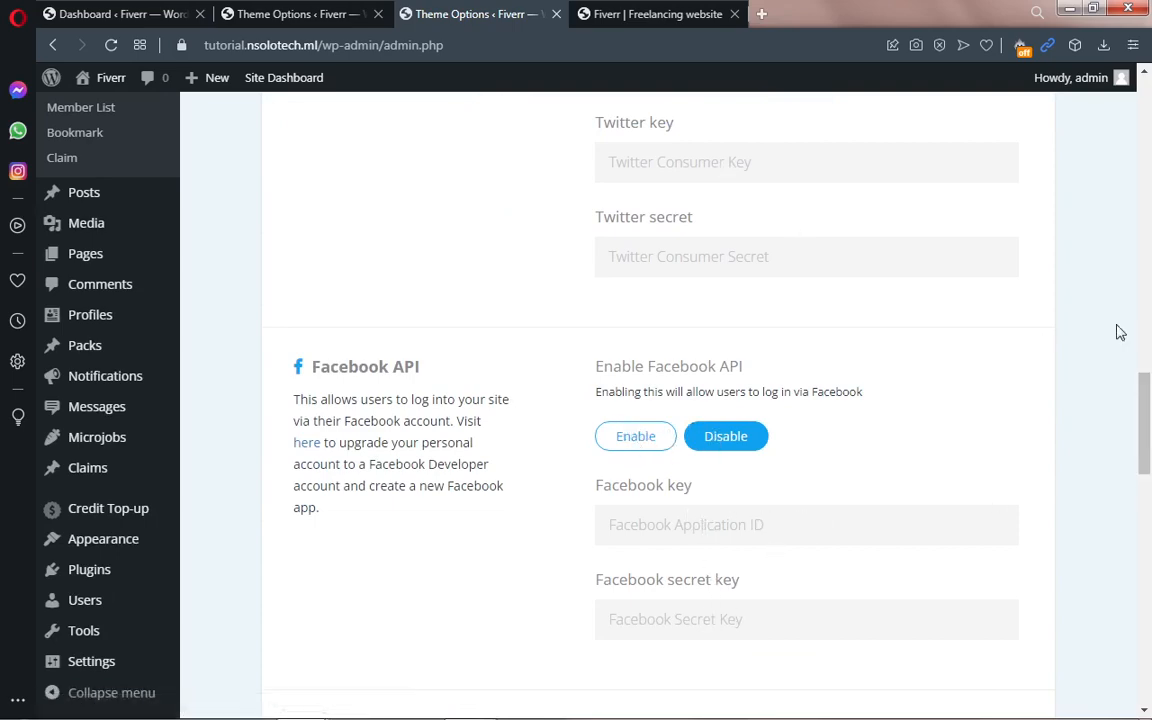
scroll(1150, 365, "up", 4)
left_click_drag(1150, 365, 1148, 509)
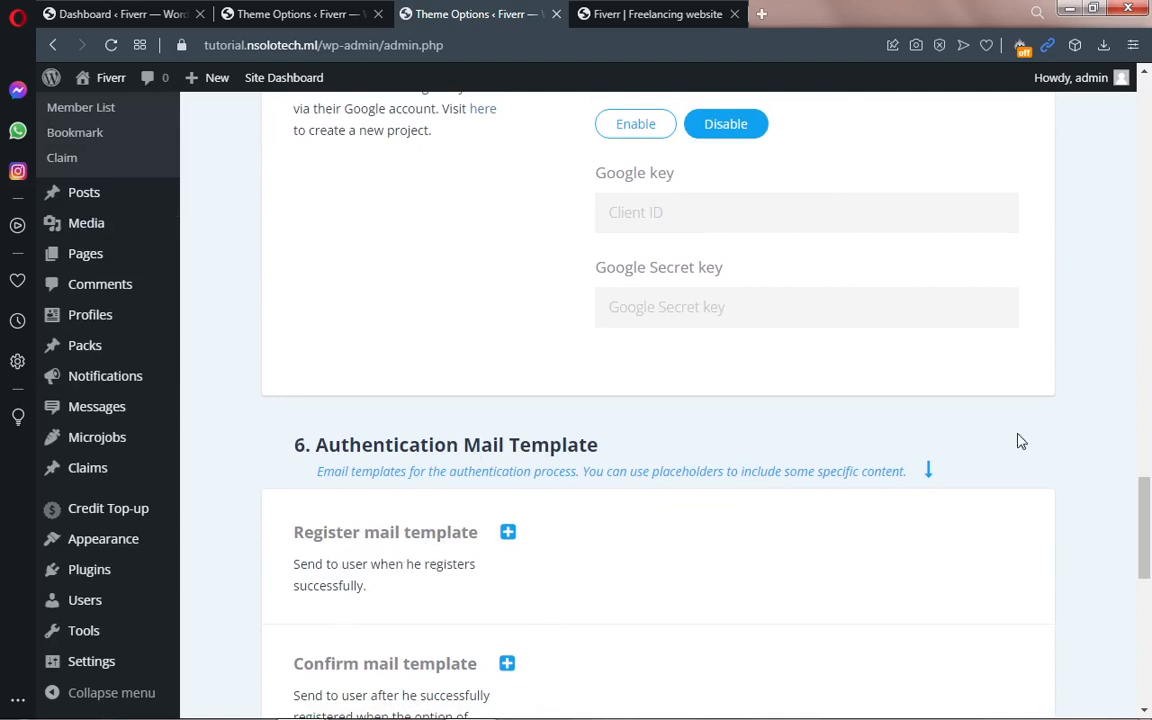
left_click_drag(1147, 514, 1148, 545)
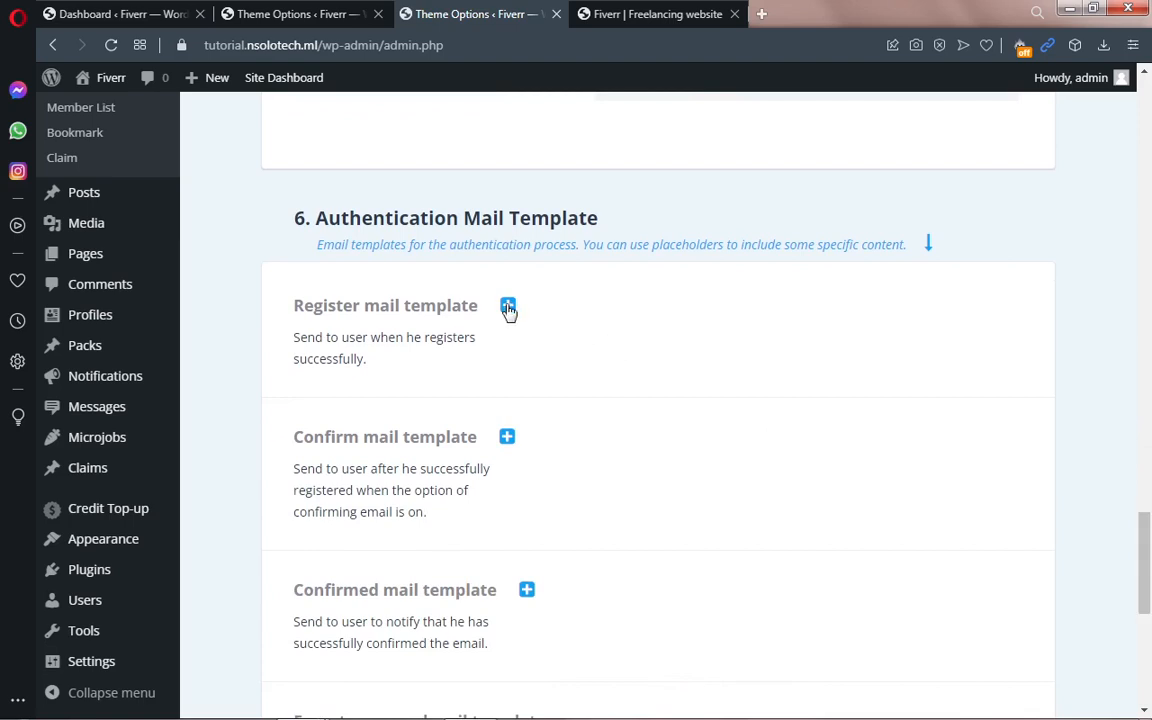
left_click(508, 307)
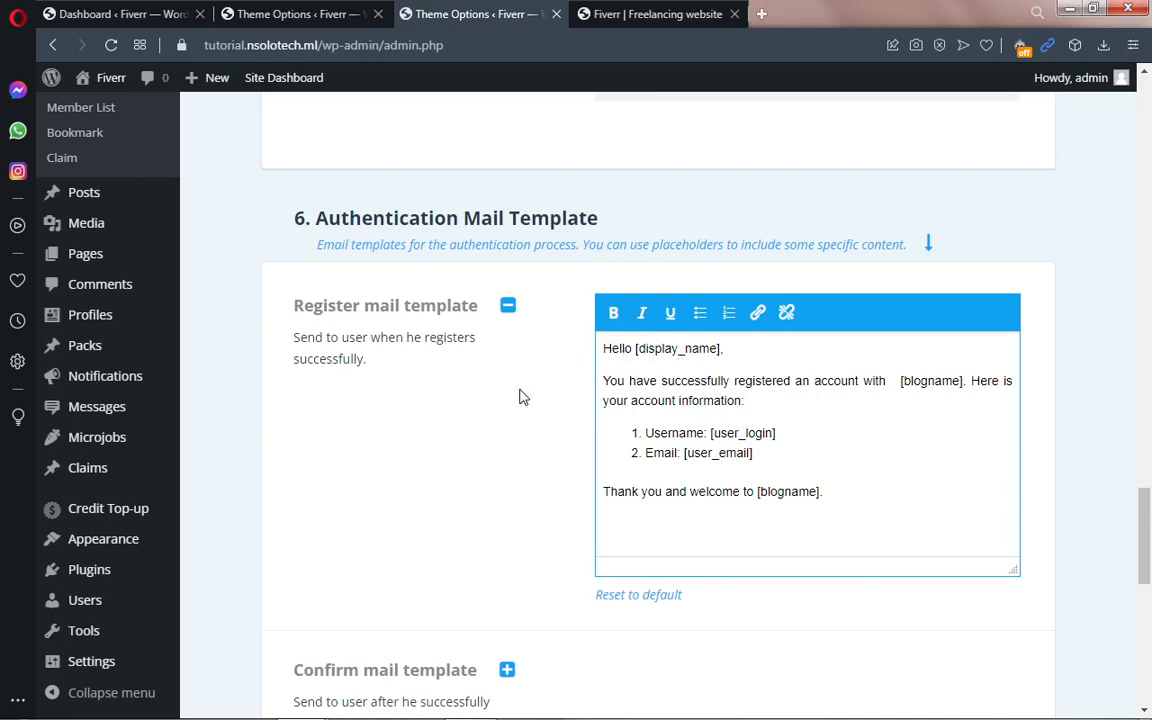
left_click(508, 306)
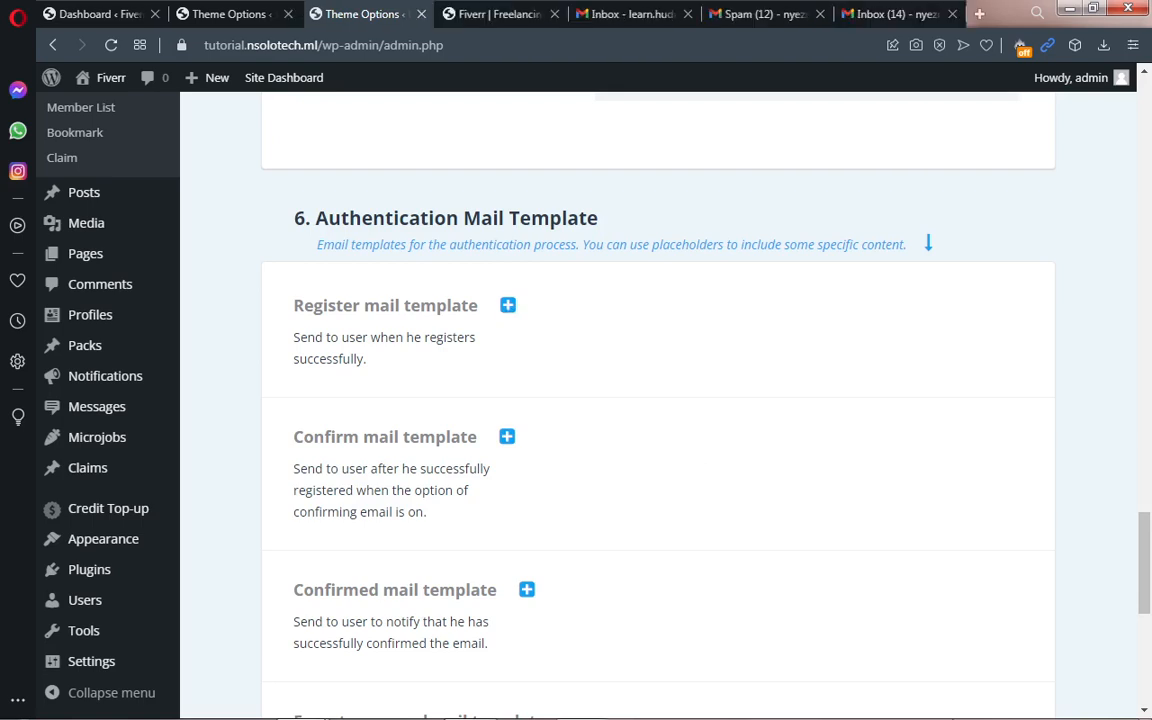
left_click(885, 14)
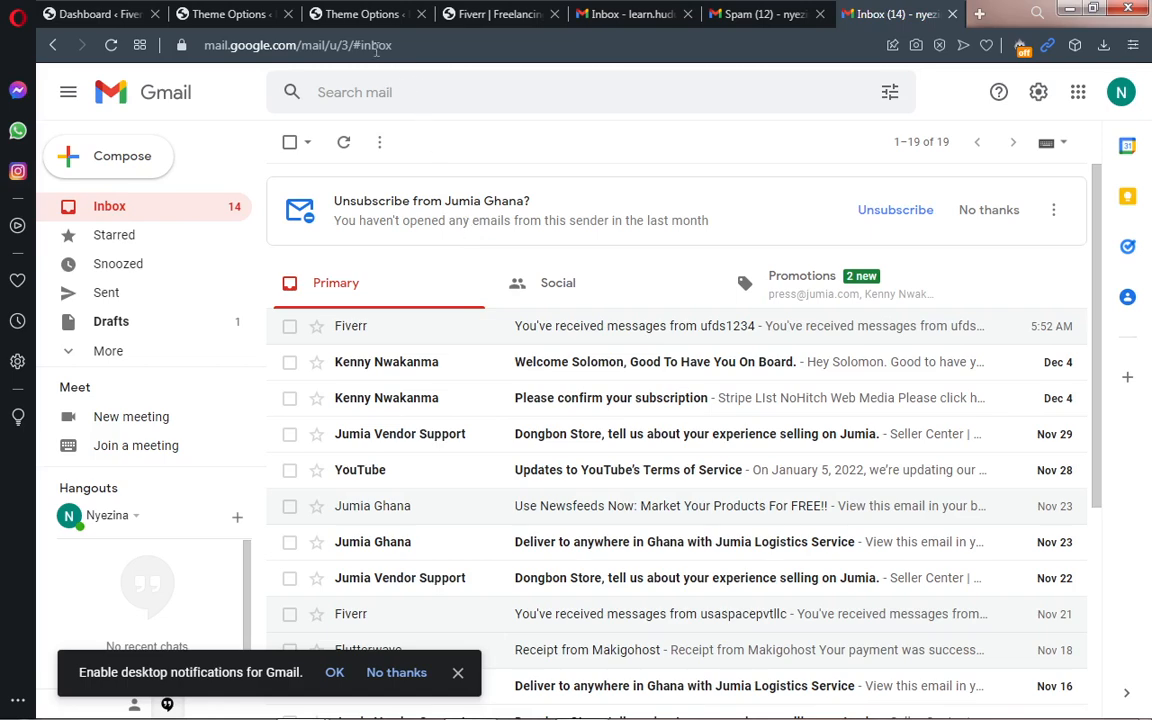
left_click(360, 18)
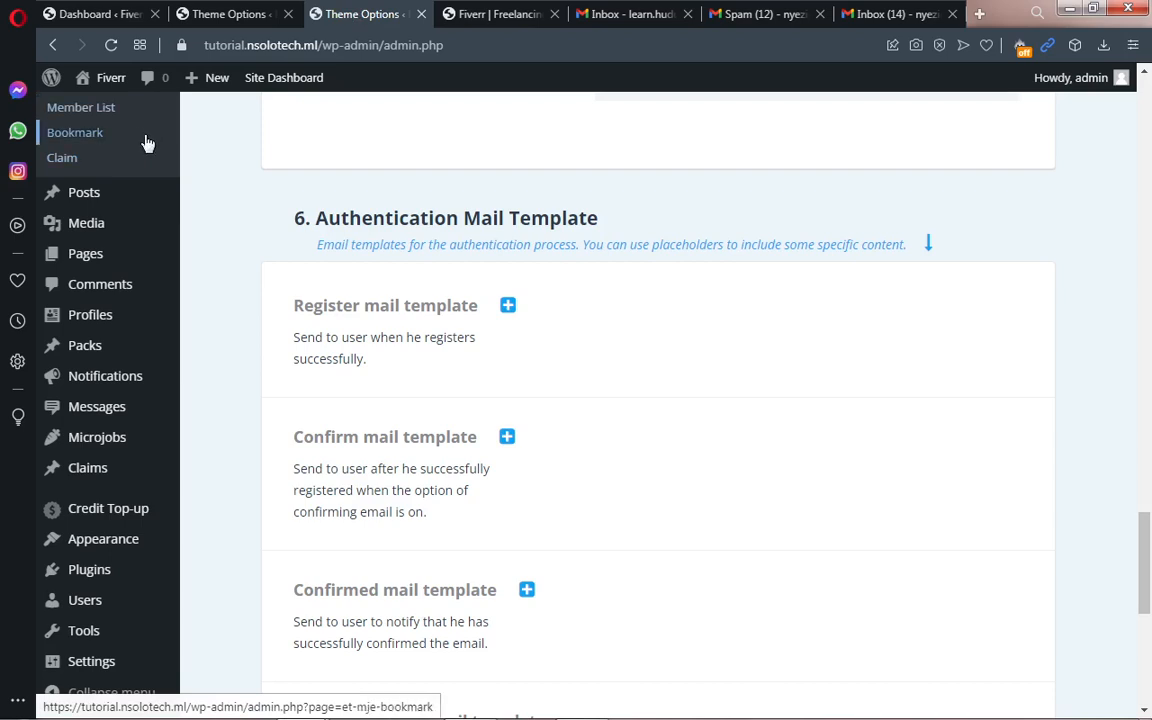
Step: Open Installed Plugins in a new tab and view its 10 active plugins
mouse_move(108, 403)
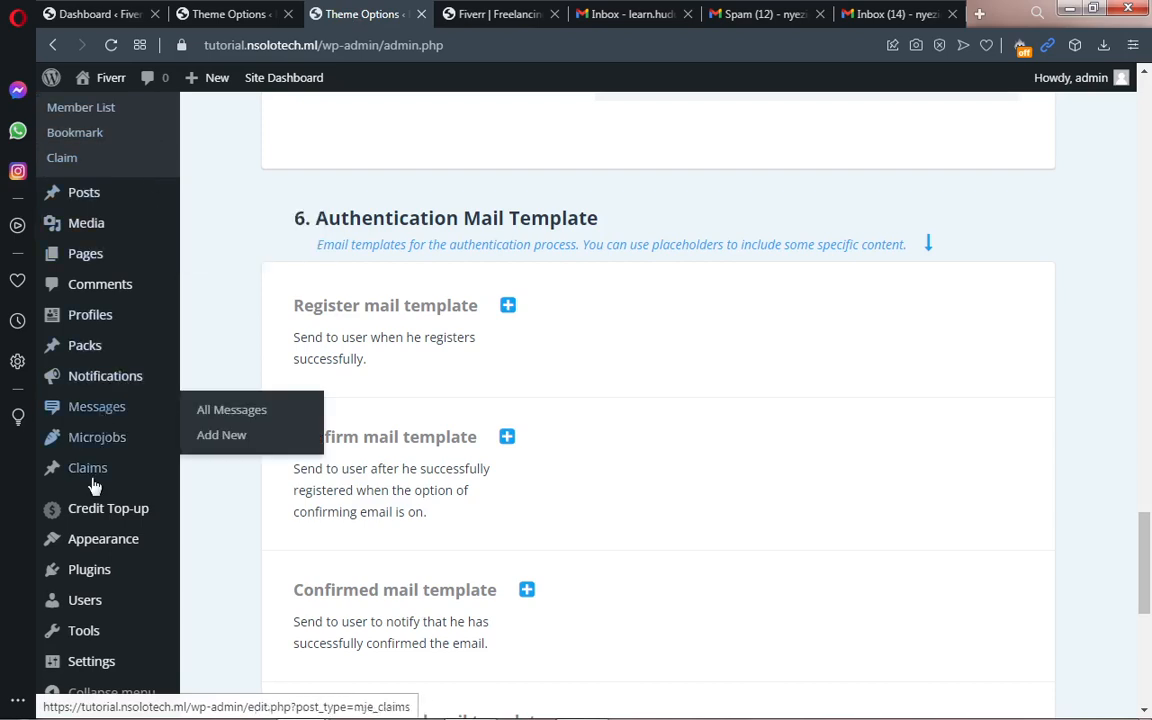
mouse_move(90, 571)
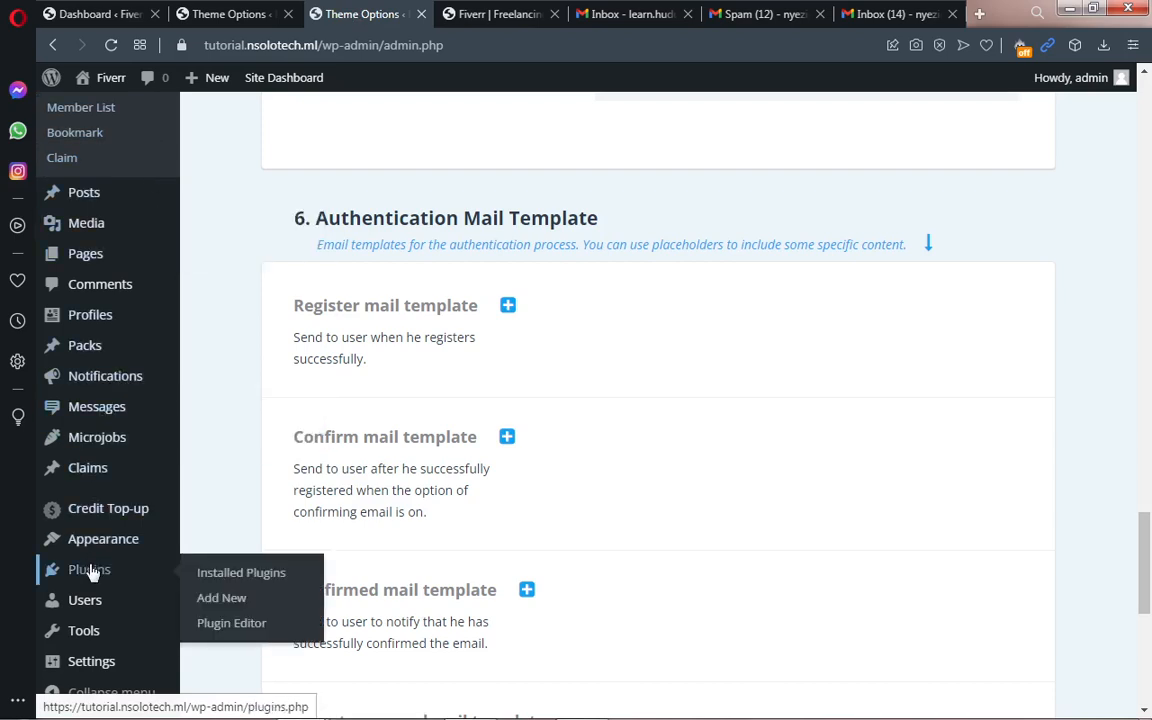
middle_click(222, 576)
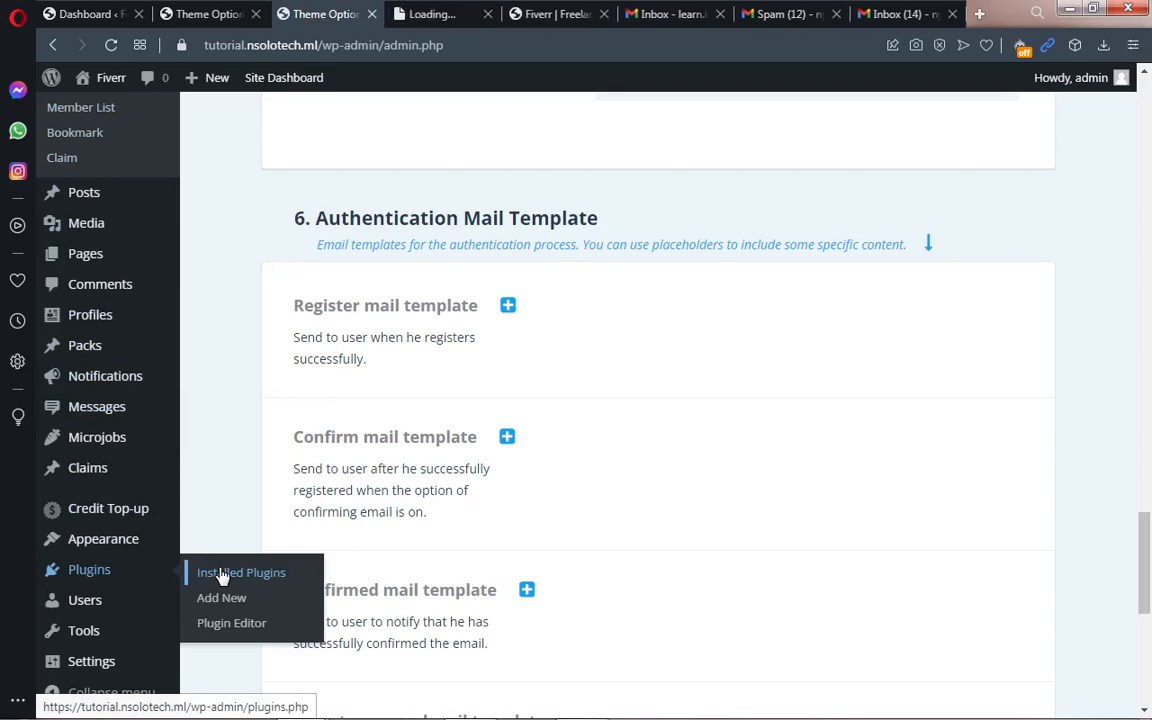
left_click(428, 16)
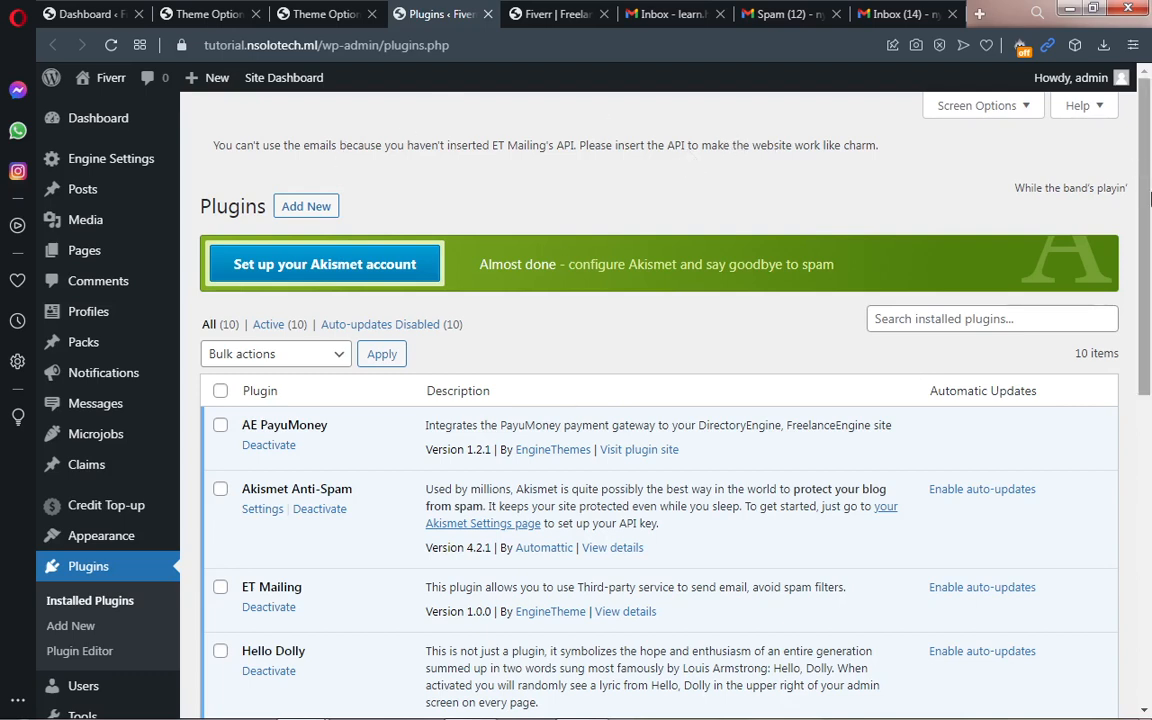
Step: Load Theme Options in that tab and scroll to the Authentication Mail Template section
mouse_move(113, 157)
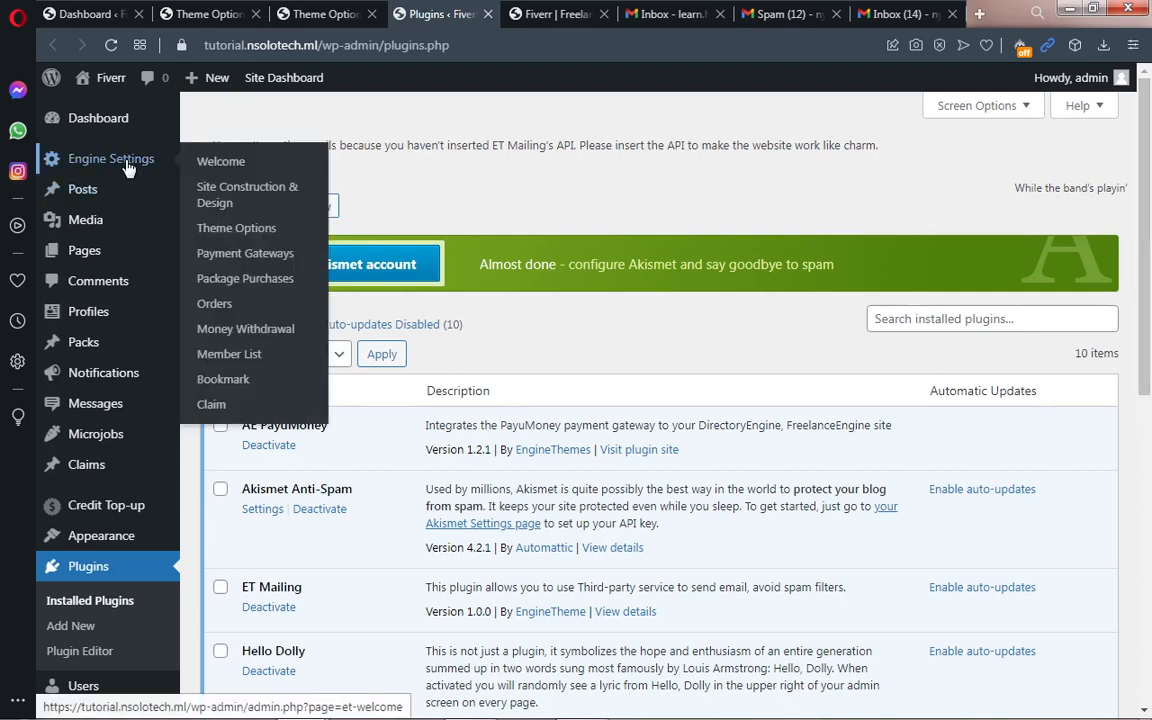
left_click(243, 230)
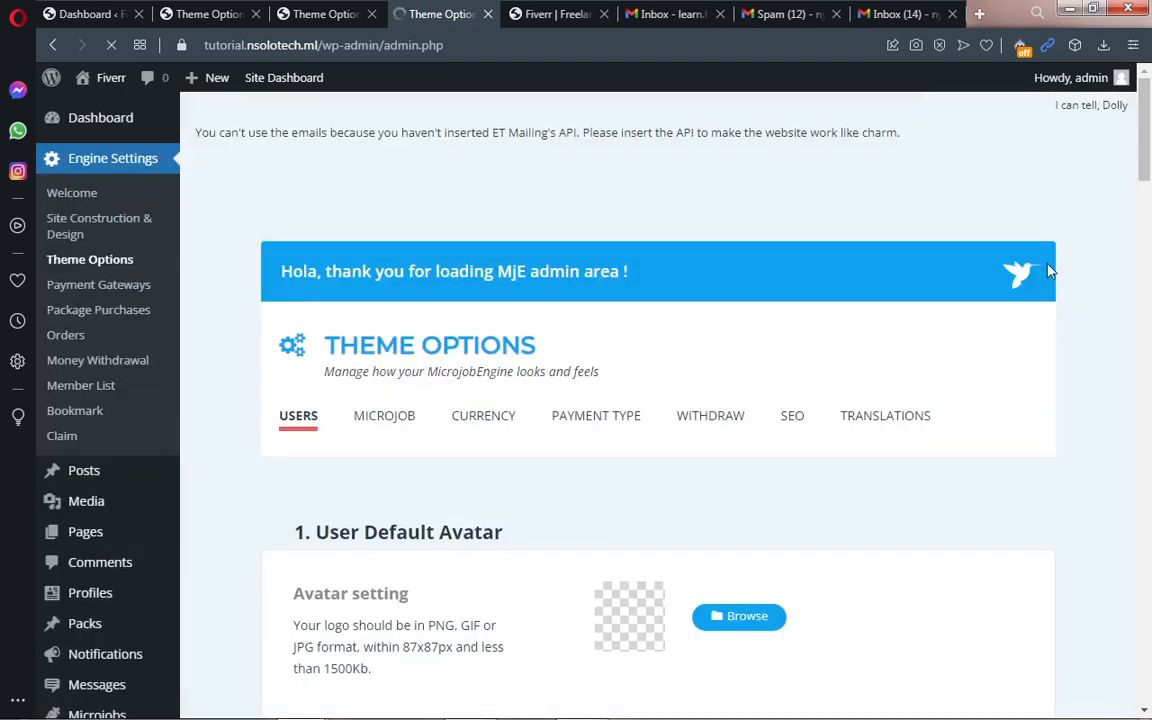
left_click_drag(1148, 178, 1150, 397)
scroll(1148, 476, "down", 8)
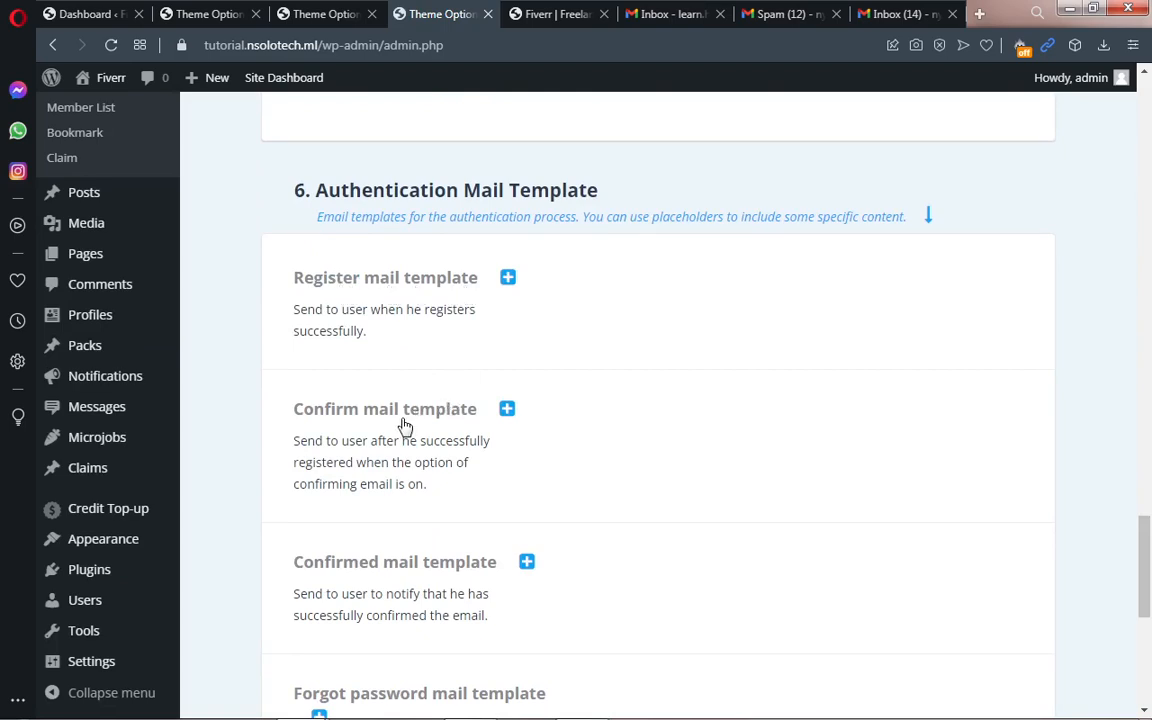
Step: Expand the Confirm mail template and highlight its [confirm_link] placeholder in the editor
left_click(506, 414)
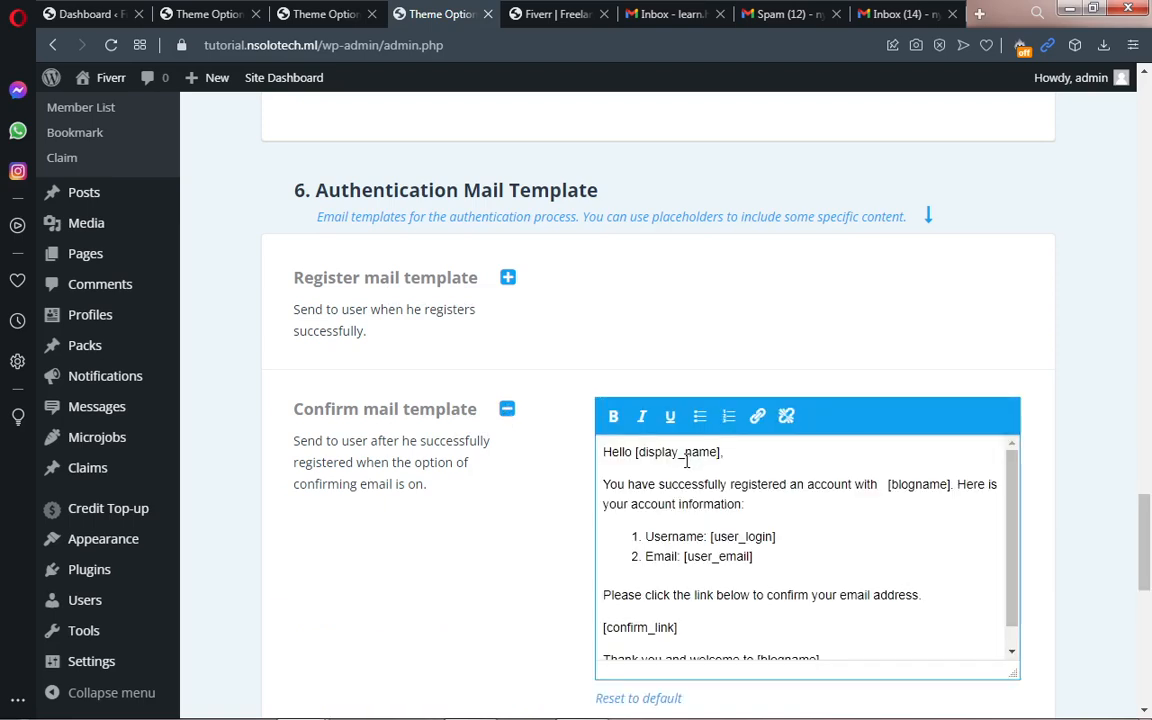
left_click_drag(1013, 535, 1013, 545)
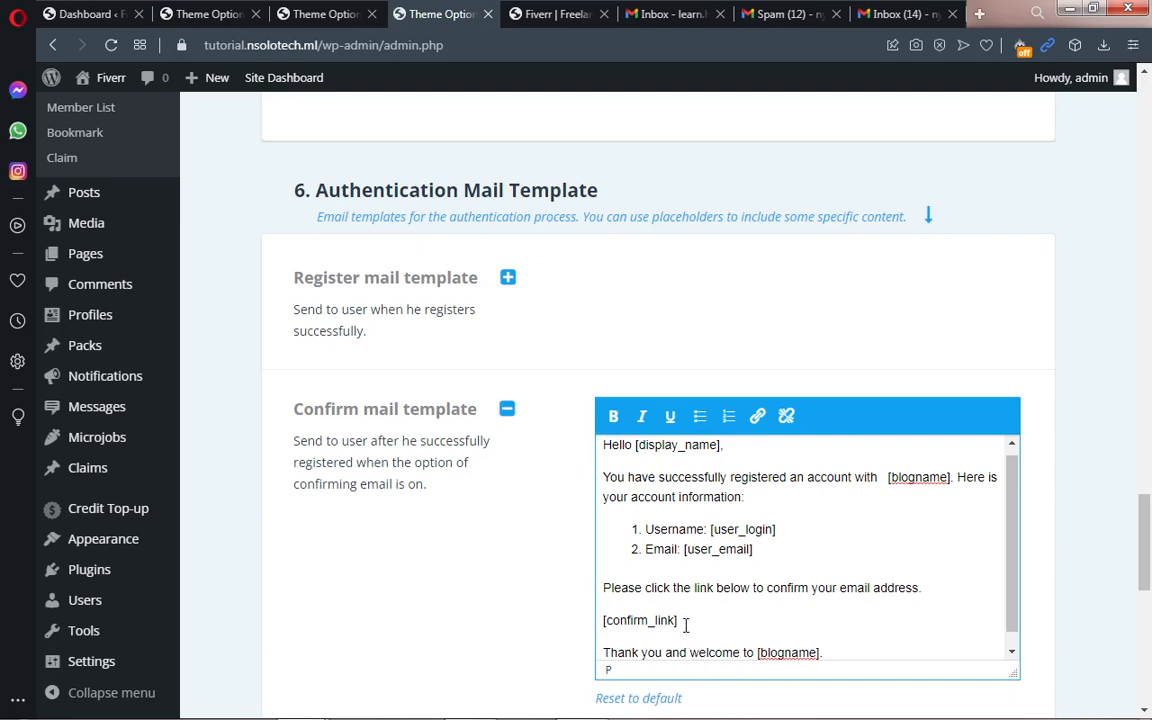
left_click_drag(680, 622, 604, 624)
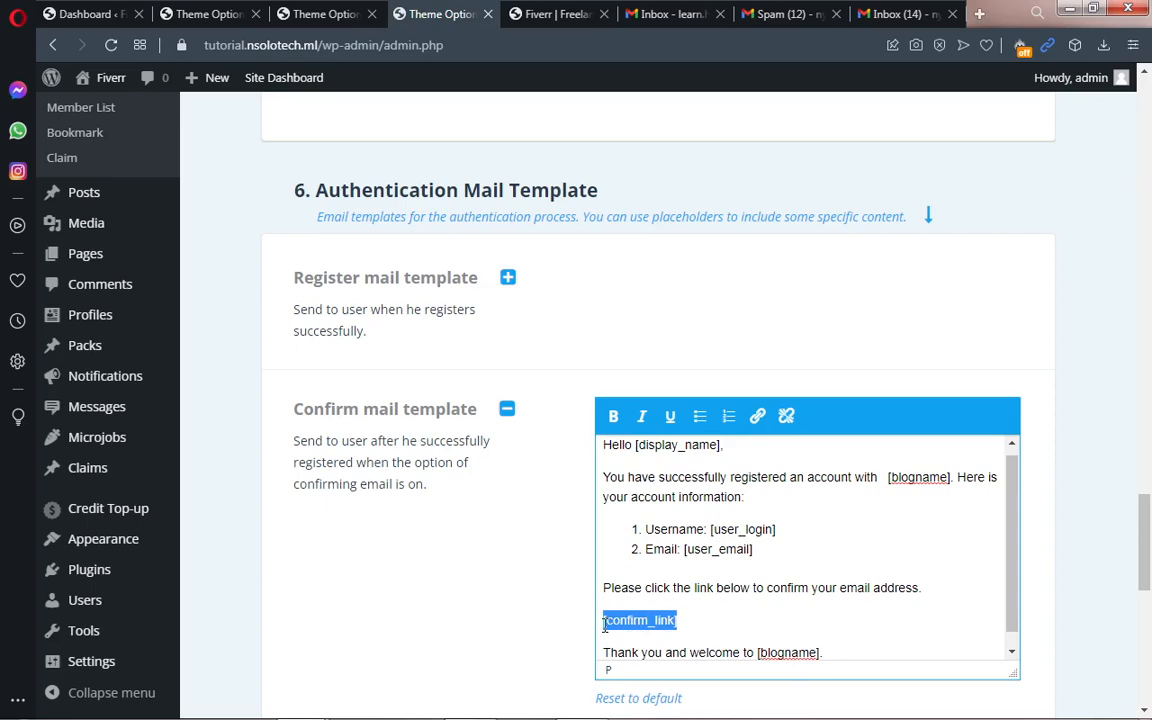
left_click_drag(1146, 555, 1147, 633)
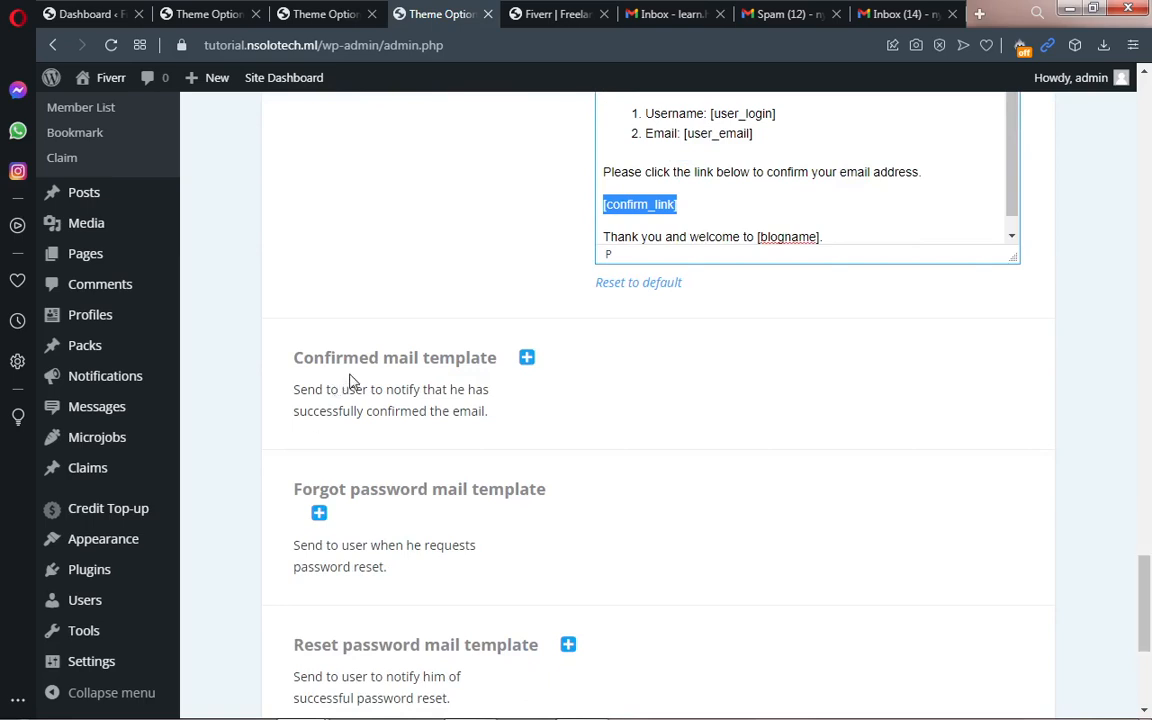
Step: Expand the Confirmed, Forgot password and New message alert templates to read their default bodies
left_click(527, 360)
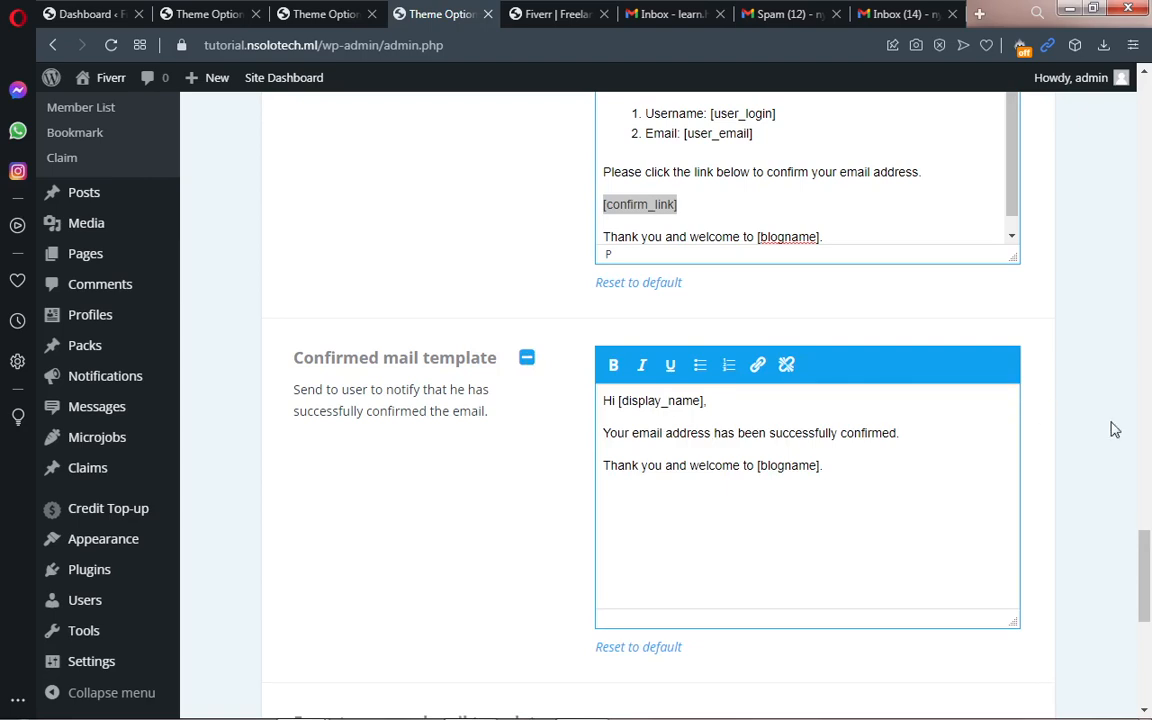
left_click_drag(1142, 545, 1147, 589)
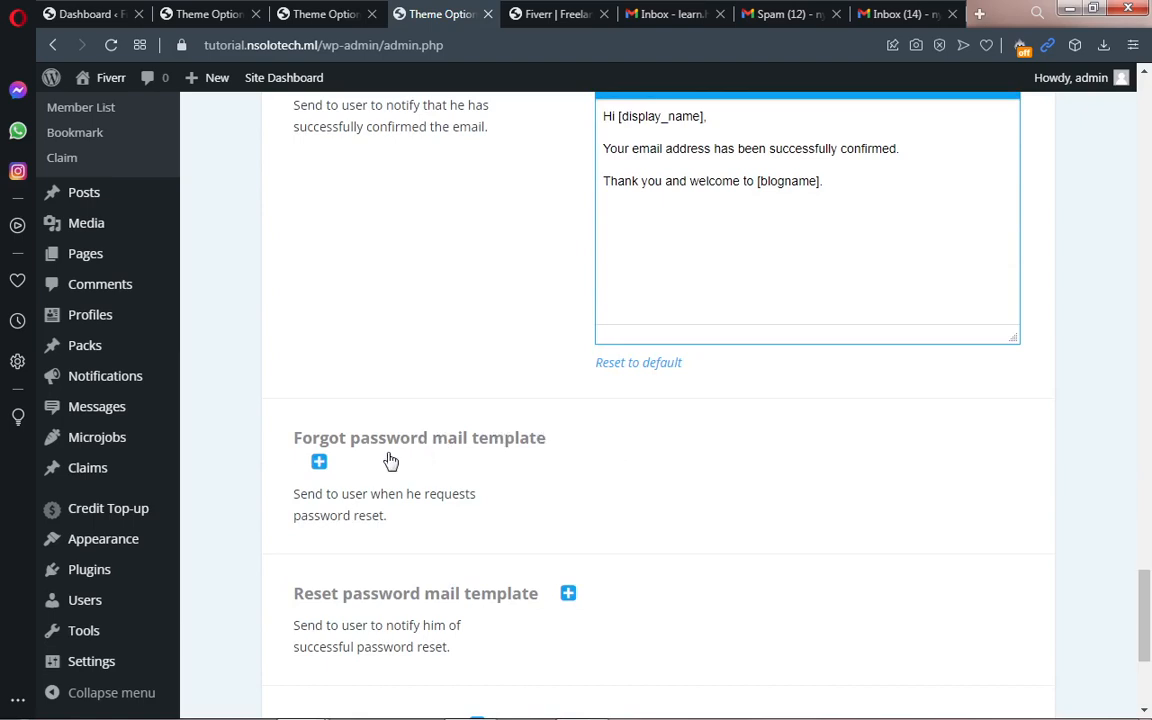
left_click(321, 463)
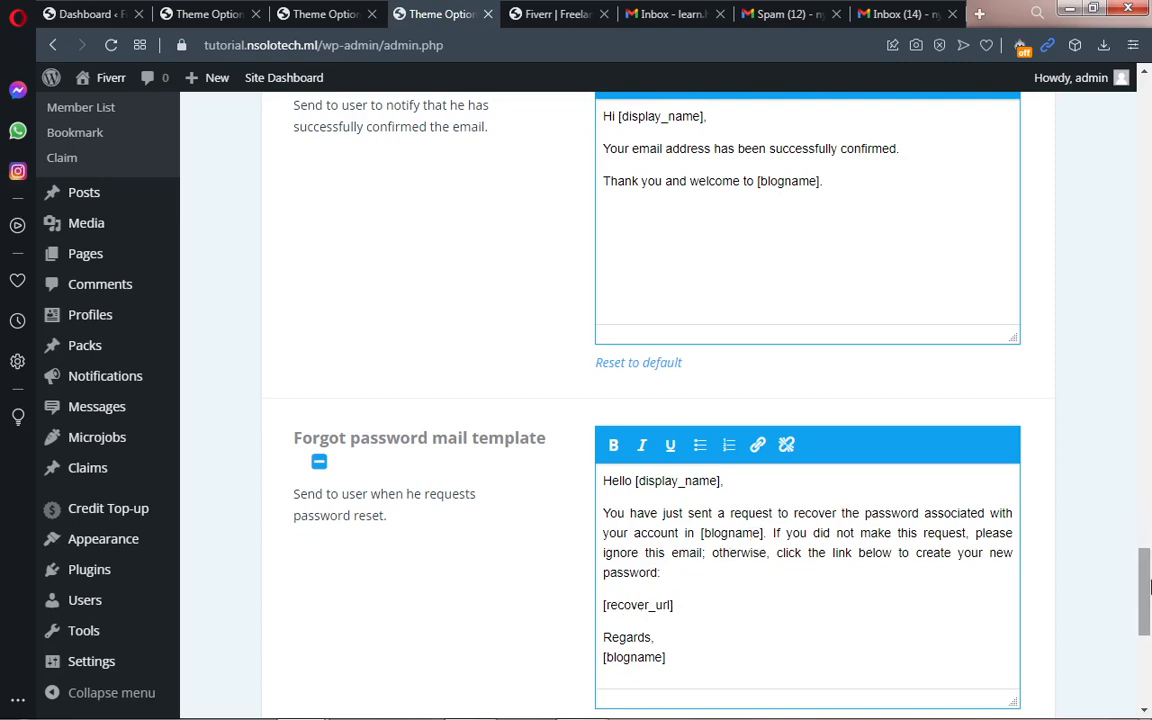
left_click_drag(1146, 583, 1148, 655)
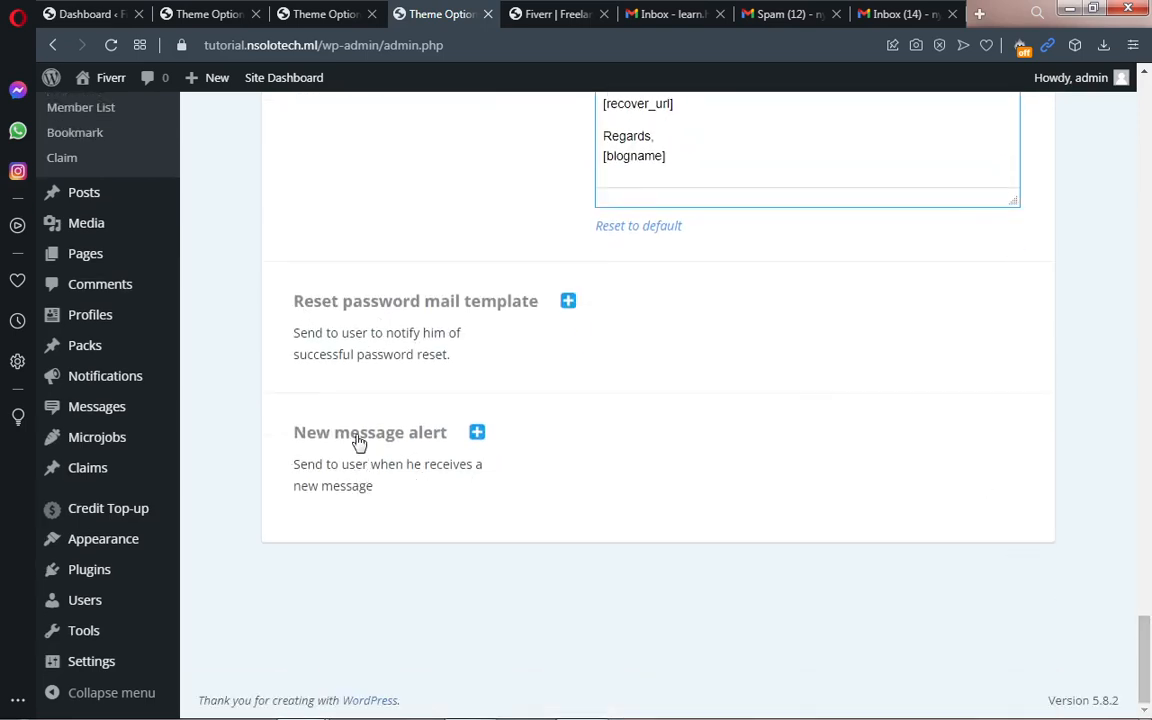
left_click(477, 434)
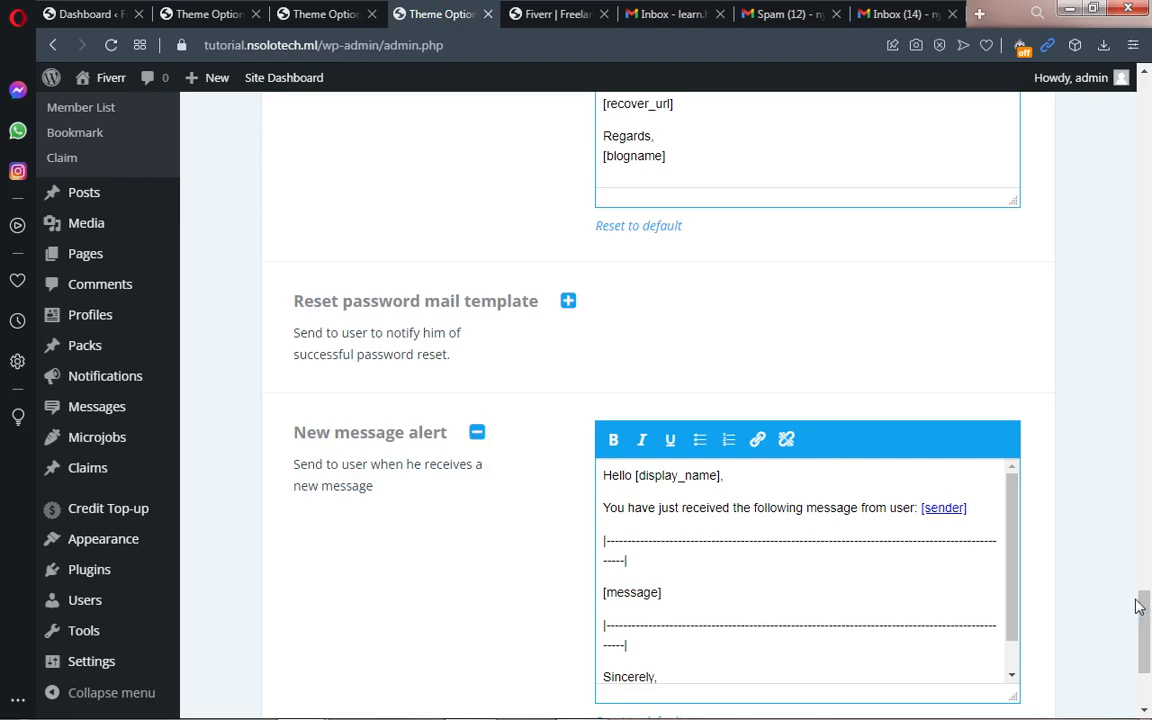
left_click_drag(1140, 604, 1146, 110)
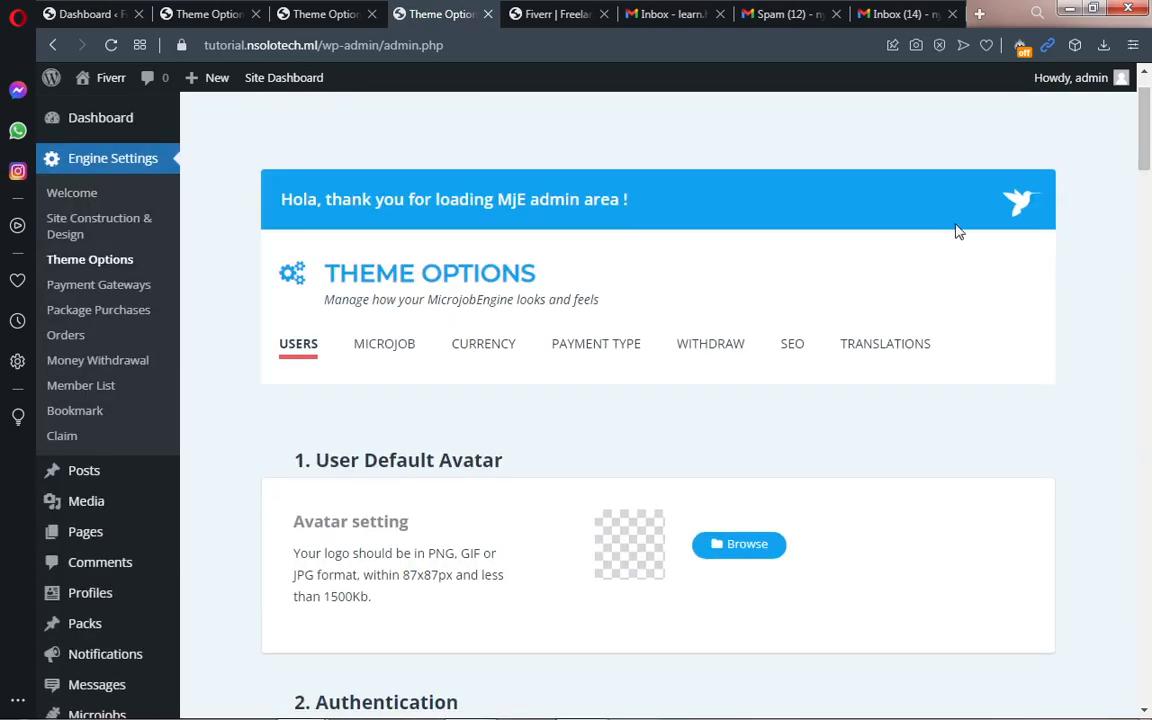
Step: Switch to the MICROJOB tab and scroll to Microjob Price, showing Fixed at 4
left_click(380, 347)
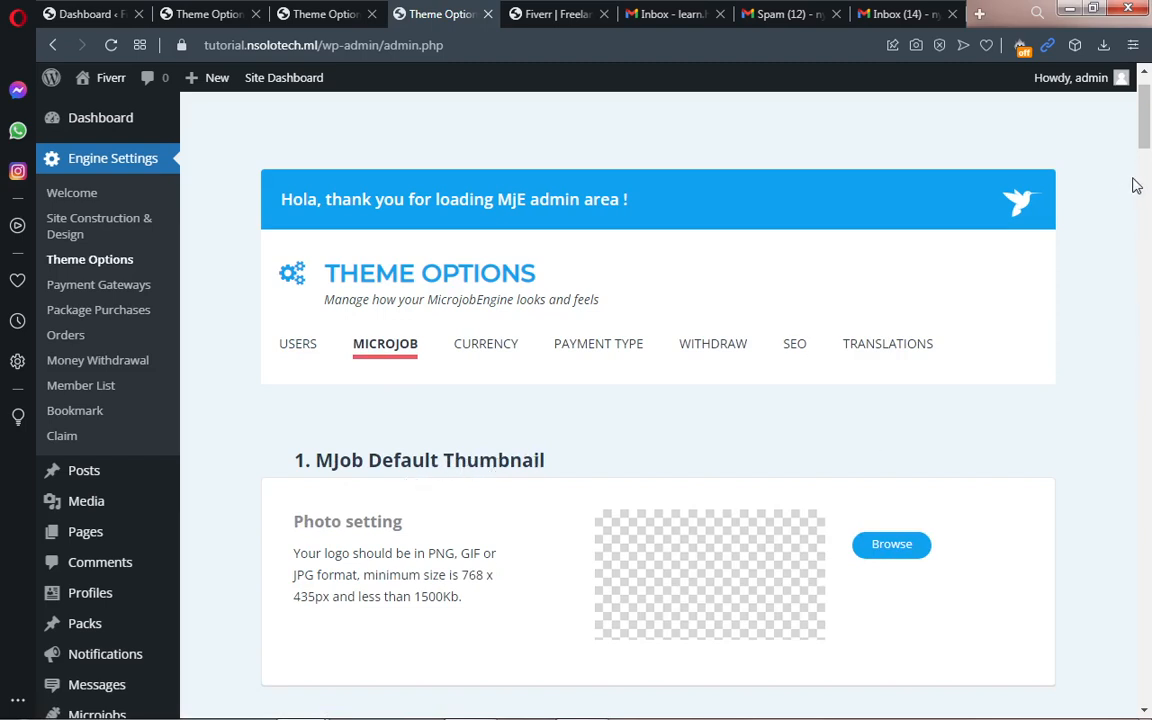
scroll(1147, 165, "down", 3)
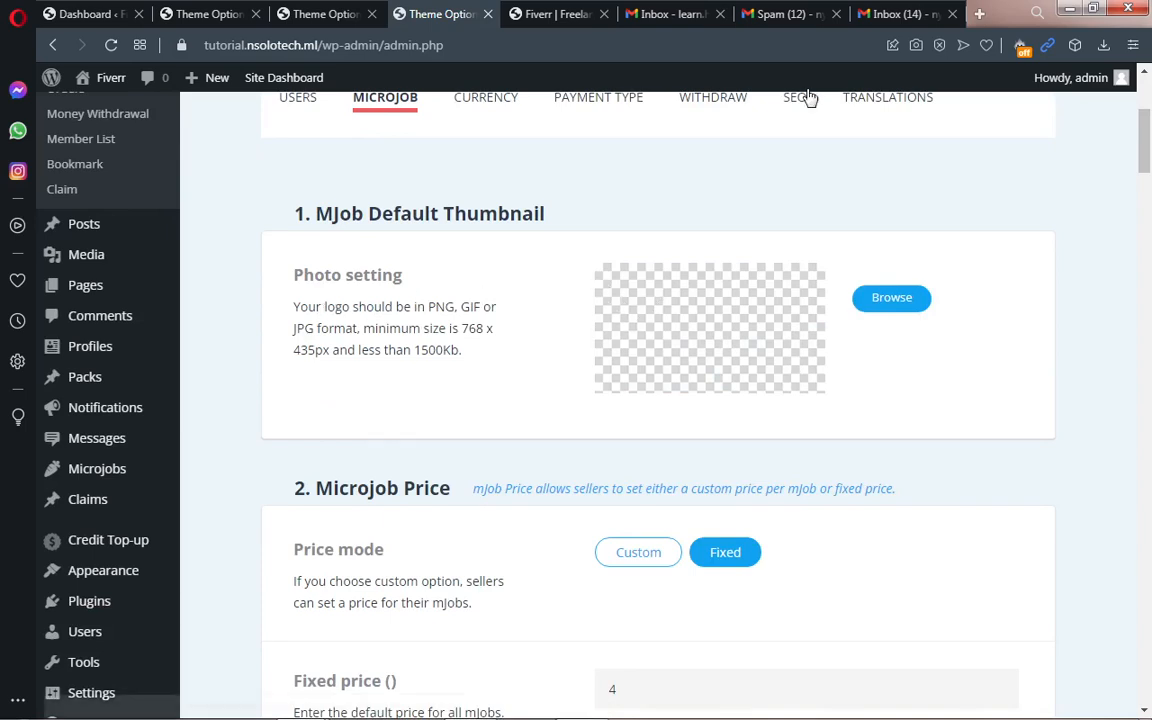
left_click(557, 16)
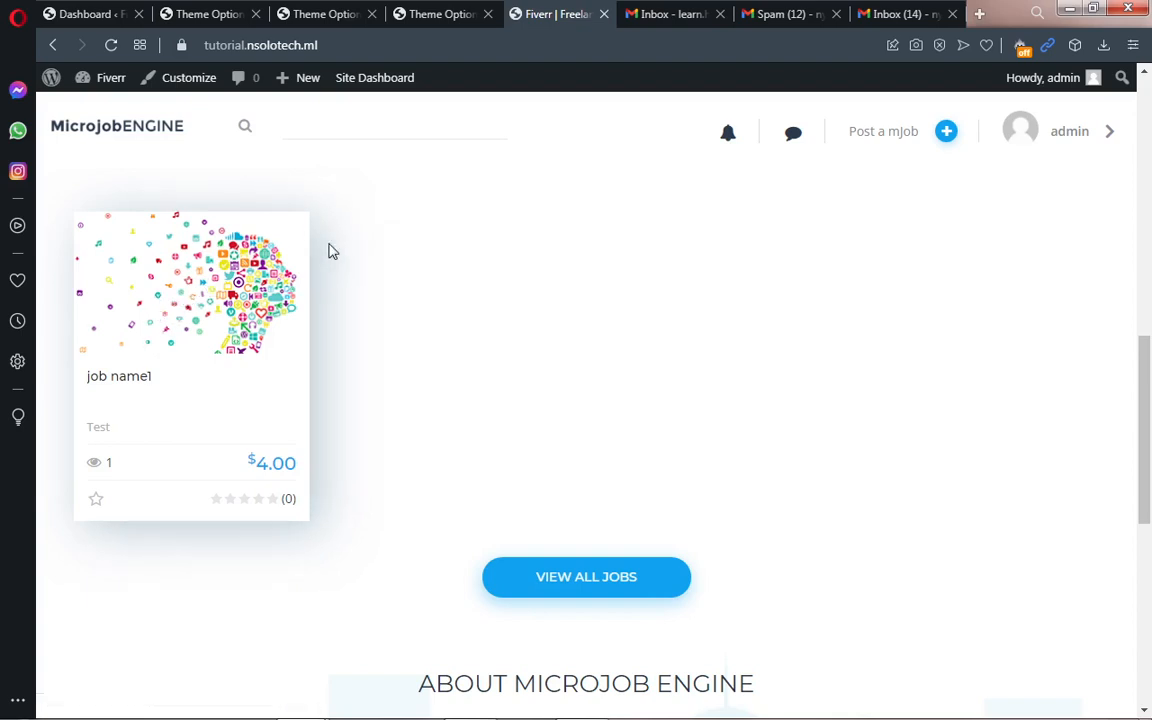
left_click(438, 14)
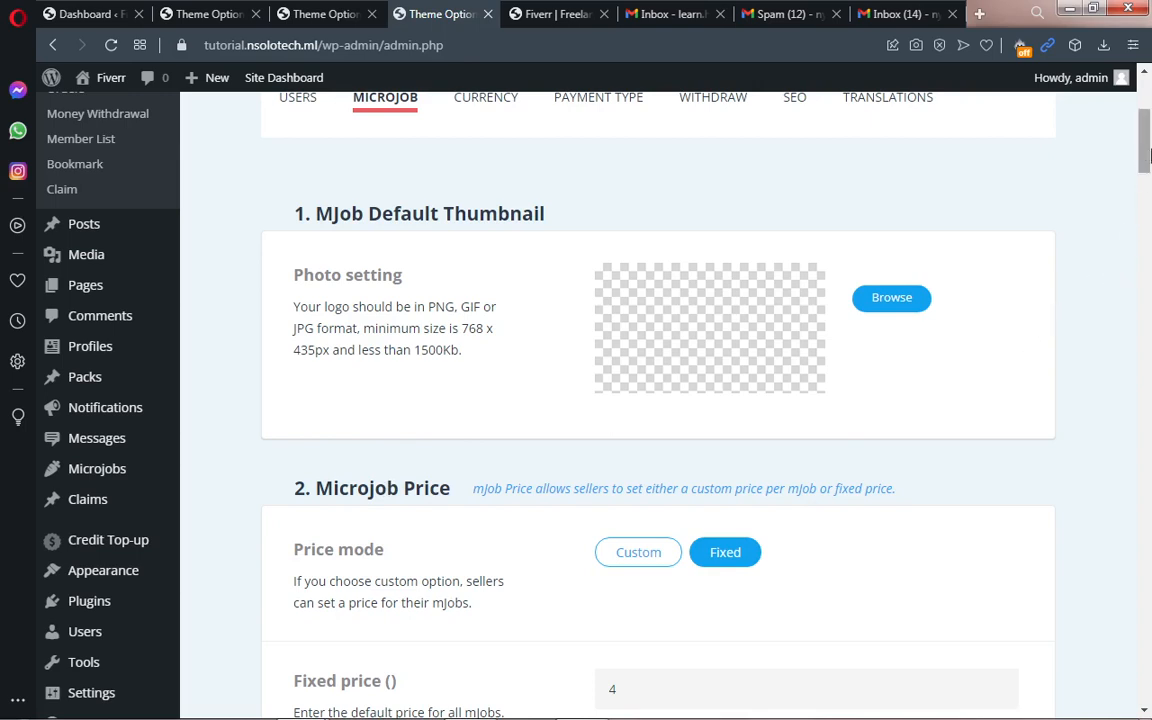
left_click_drag(1150, 155, 1150, 240)
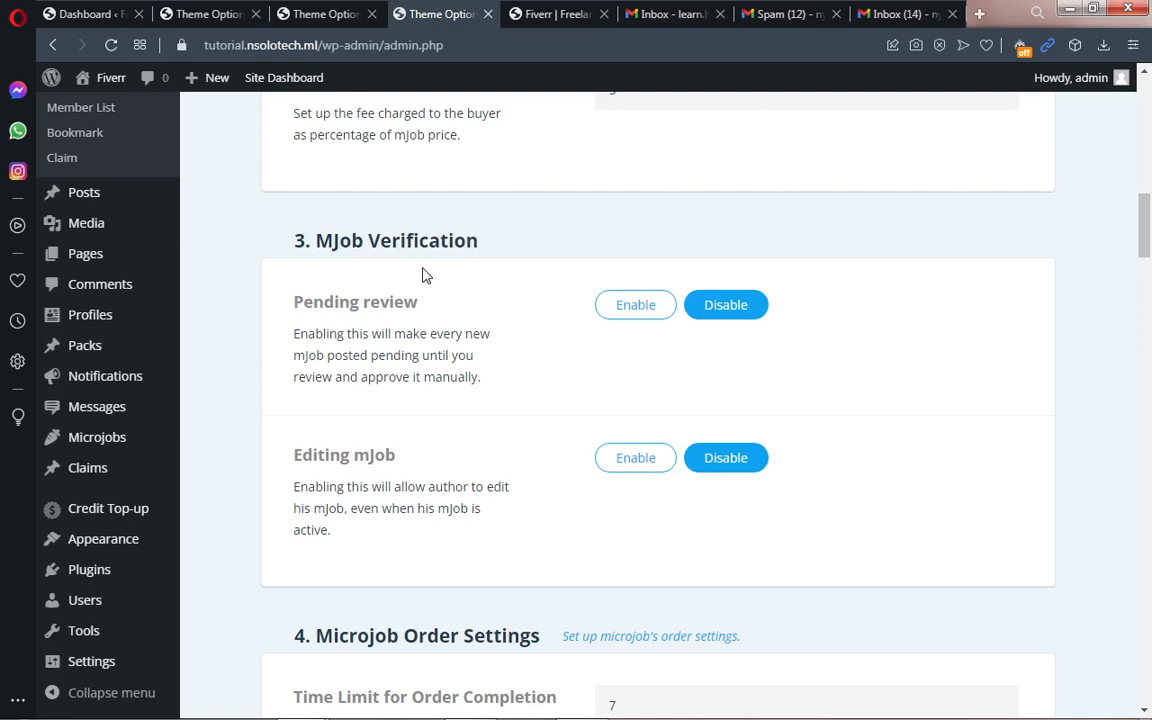
left_click(554, 21)
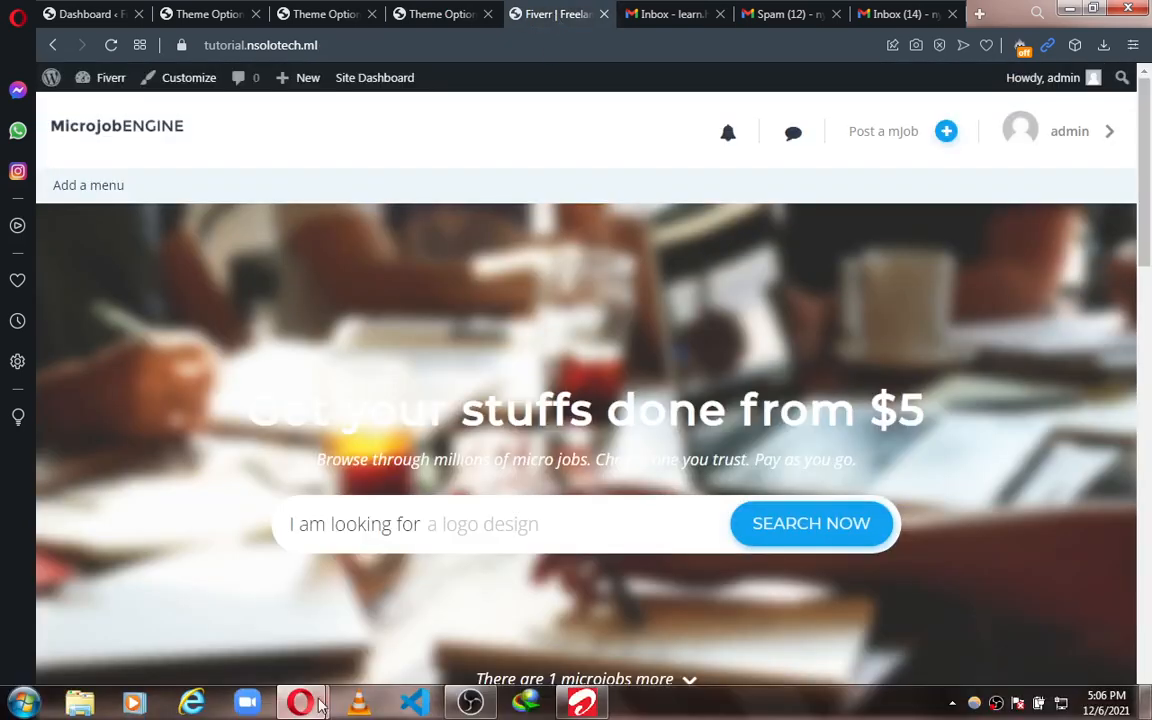
mouse_move(300, 703)
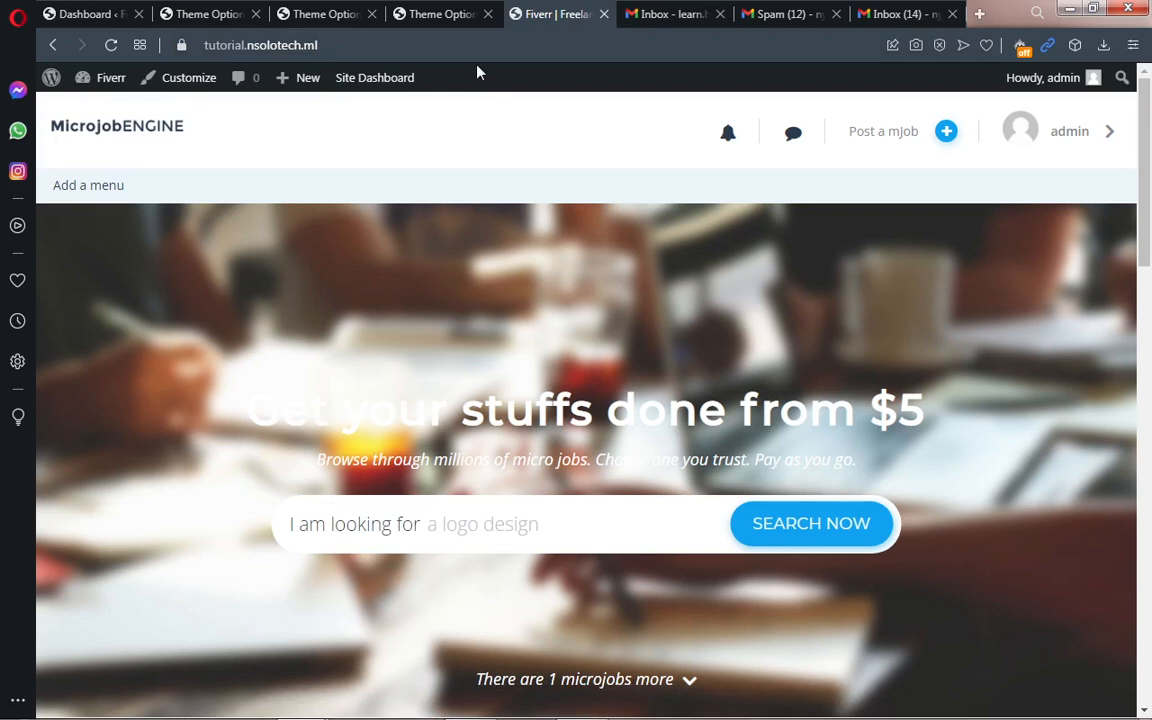
left_click(438, 16)
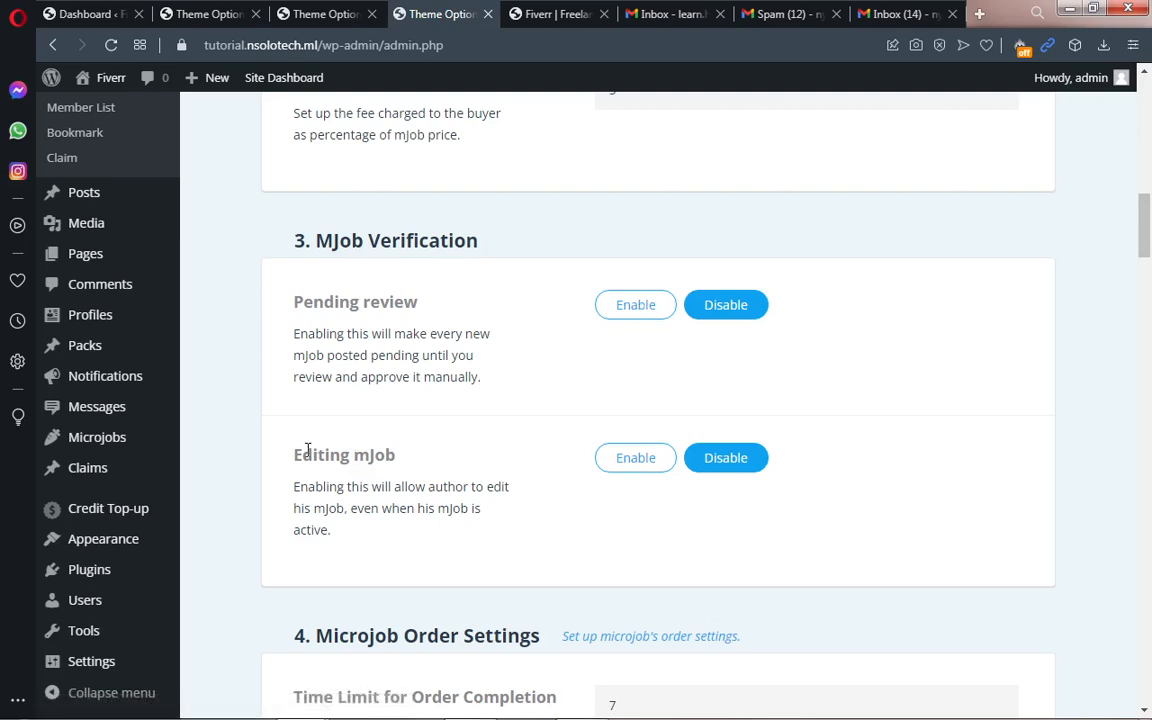
Step: Enable Editing mJob under MJob Verification, then scroll to the Banned Word List
left_click(636, 458)
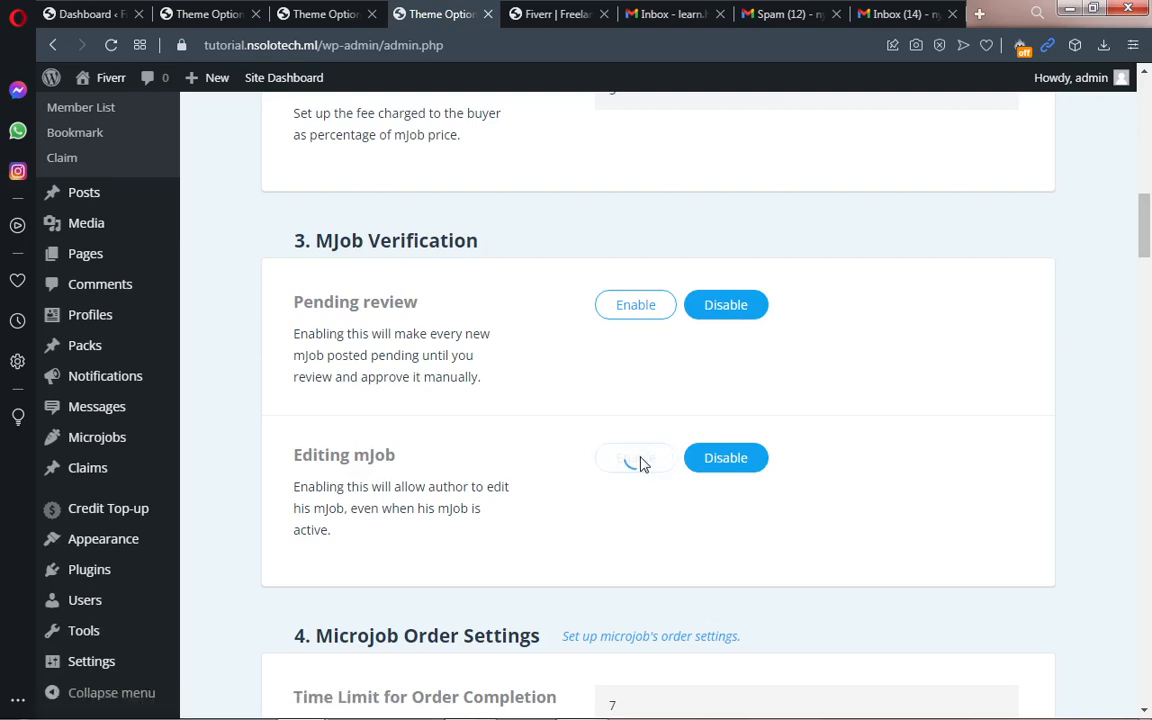
left_click_drag(1148, 245, 1150, 275)
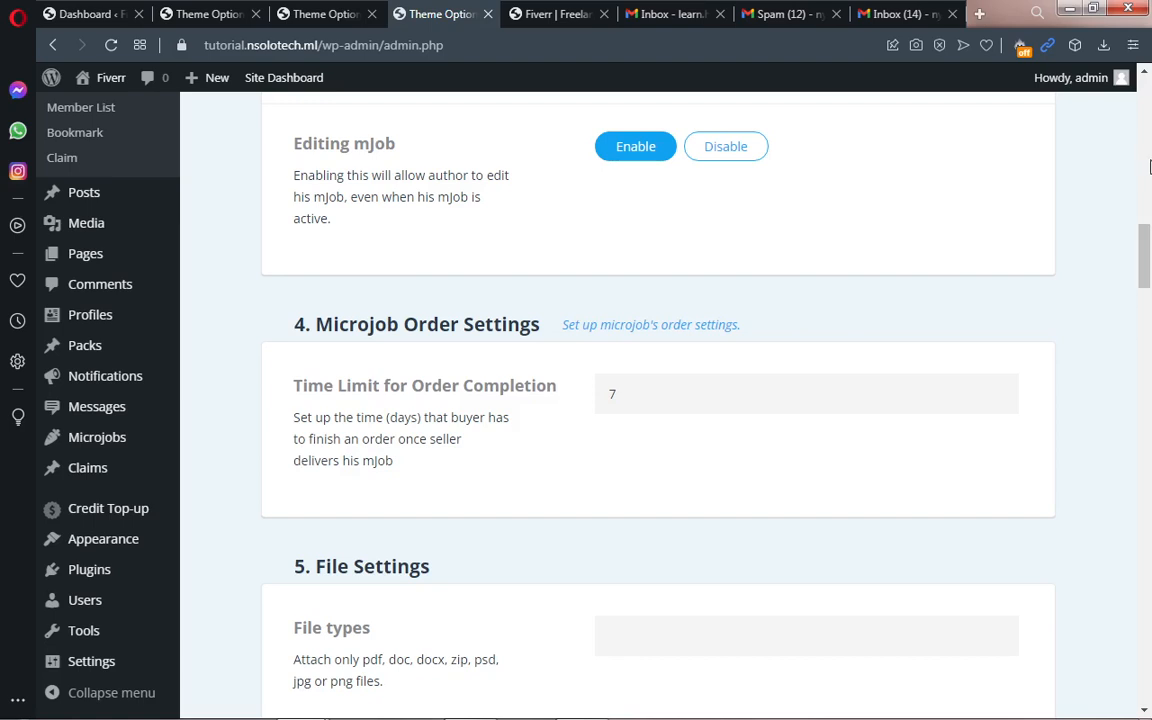
left_click_drag(1149, 258, 1149, 323)
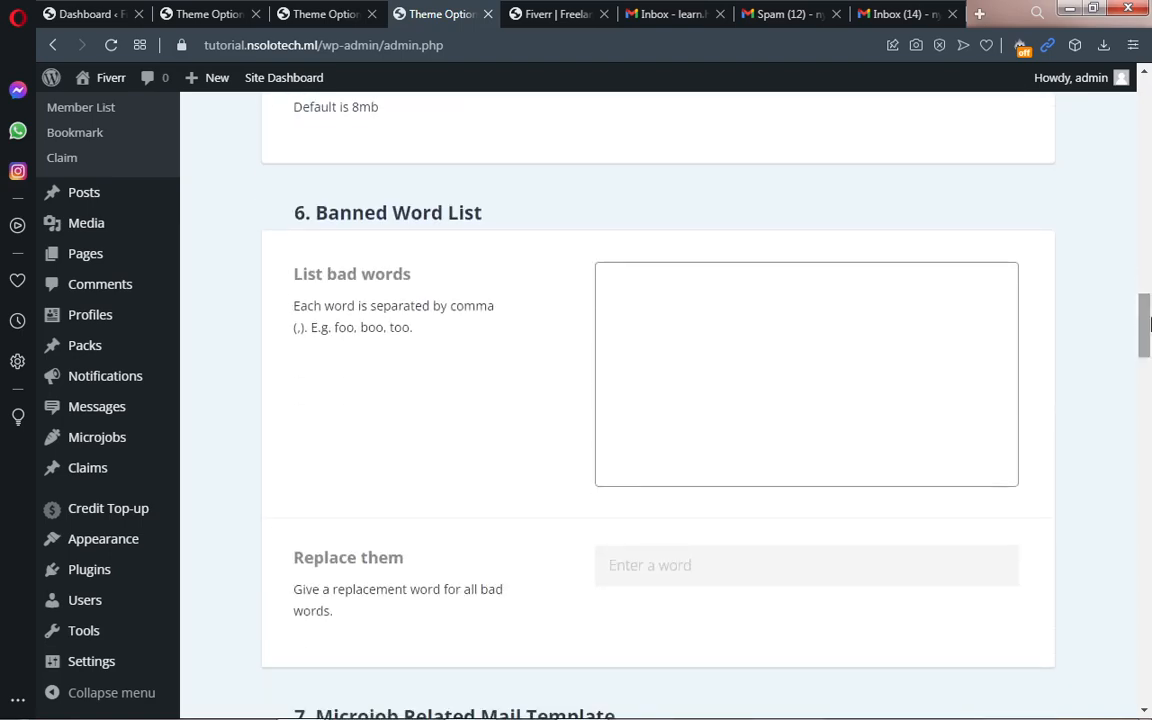
Step: Enter whatsapp and paypal on separate lines in the List bad words box
left_click(625, 286)
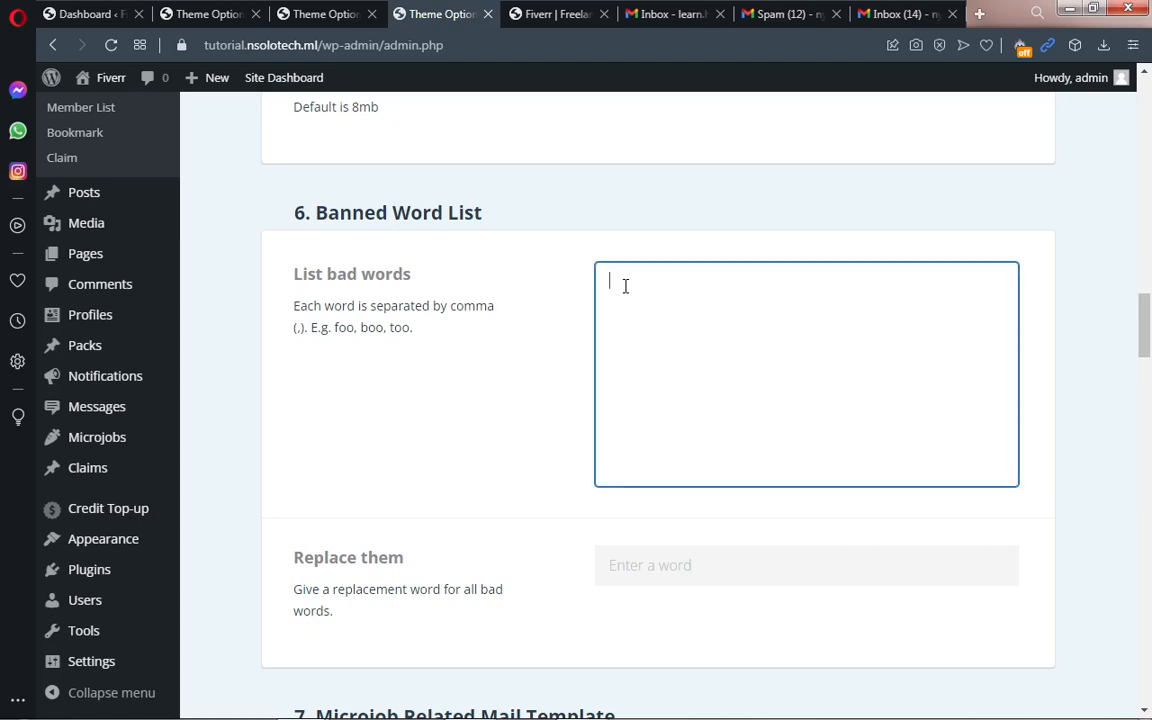
type("whatsapp")
key("Return")
type("paypal")
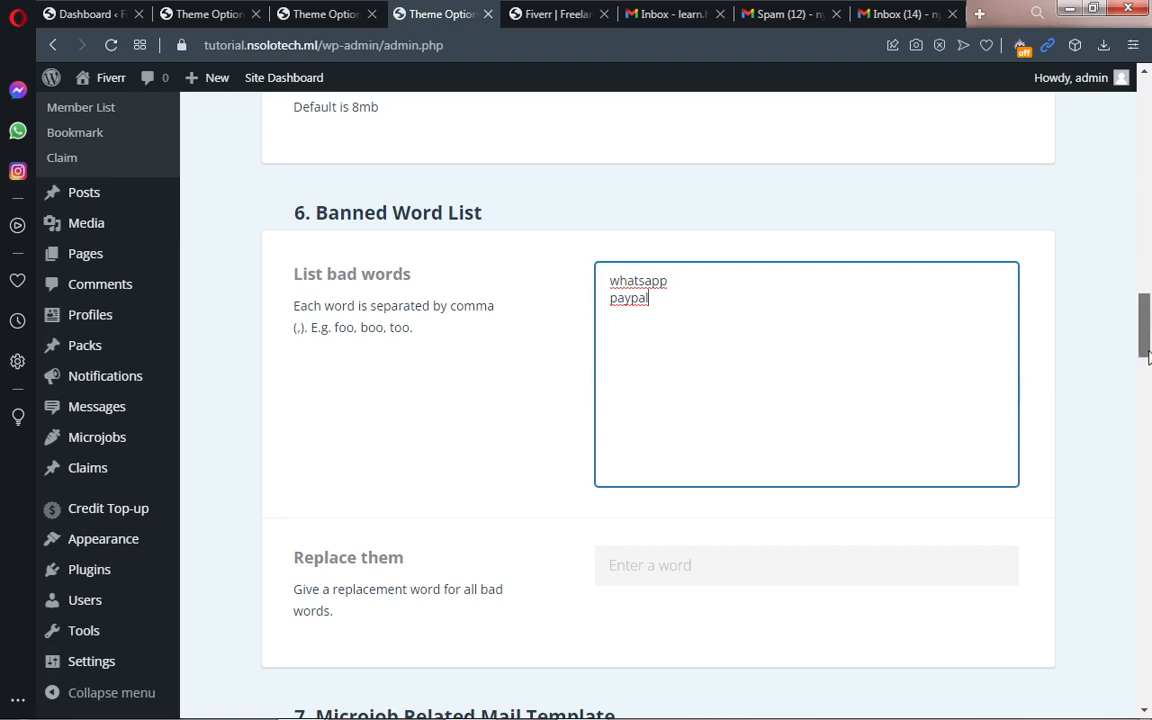
left_click_drag(1146, 356, 1148, 398)
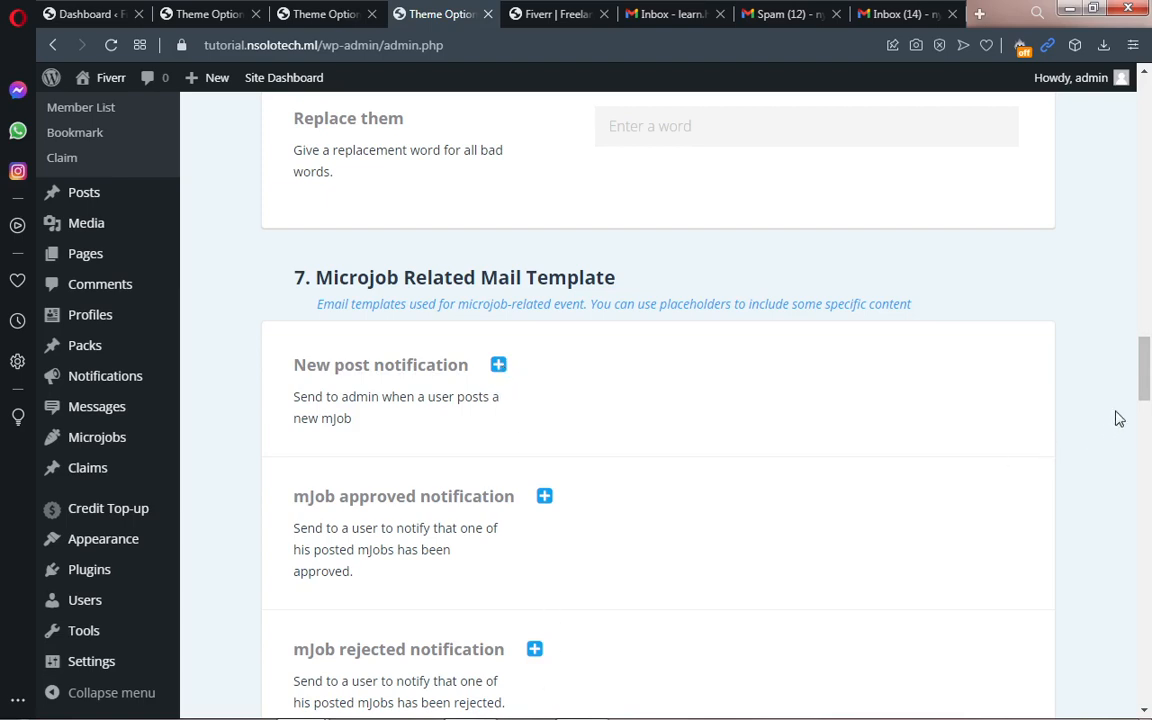
Step: Expand the New post notification template under Microjob Related Mail Template
scroll(700, 330, "down", 1)
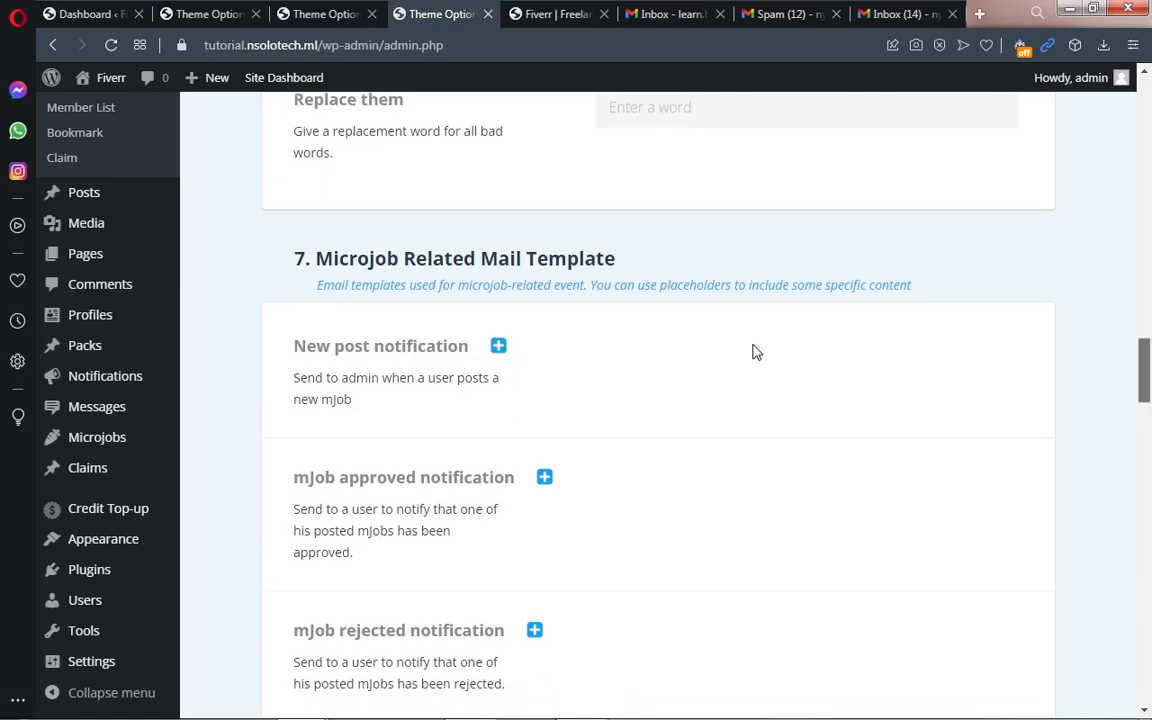
left_click(498, 348)
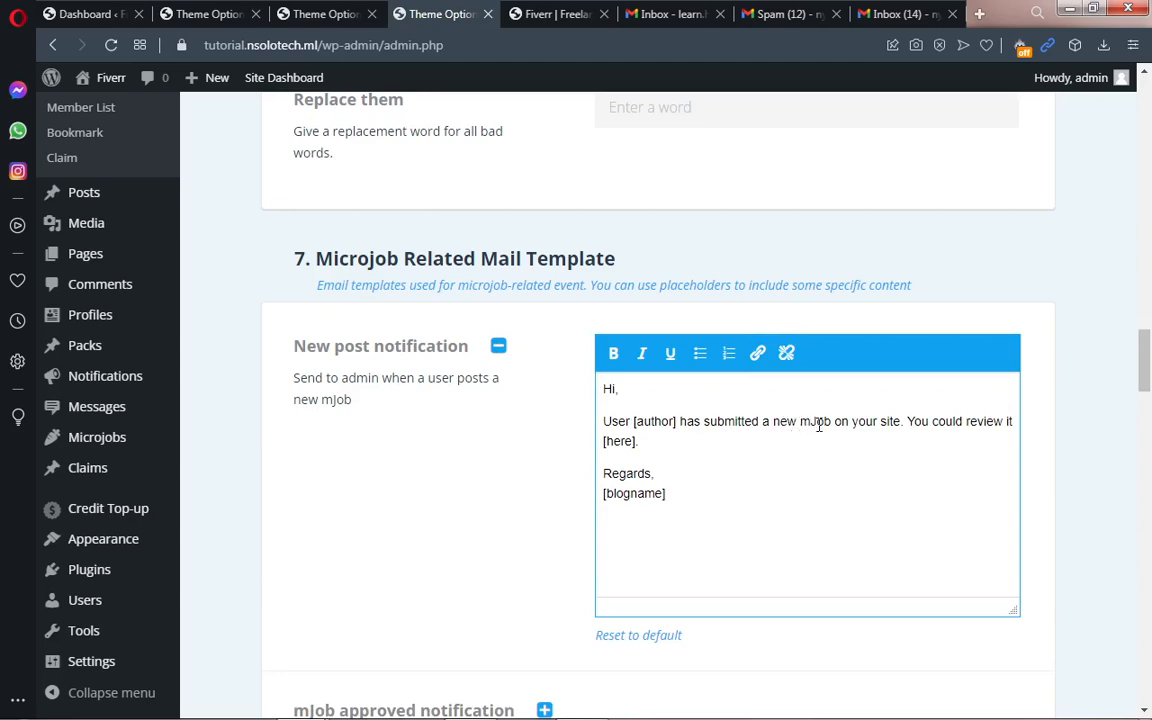
scroll(1150, 378, "down", 5)
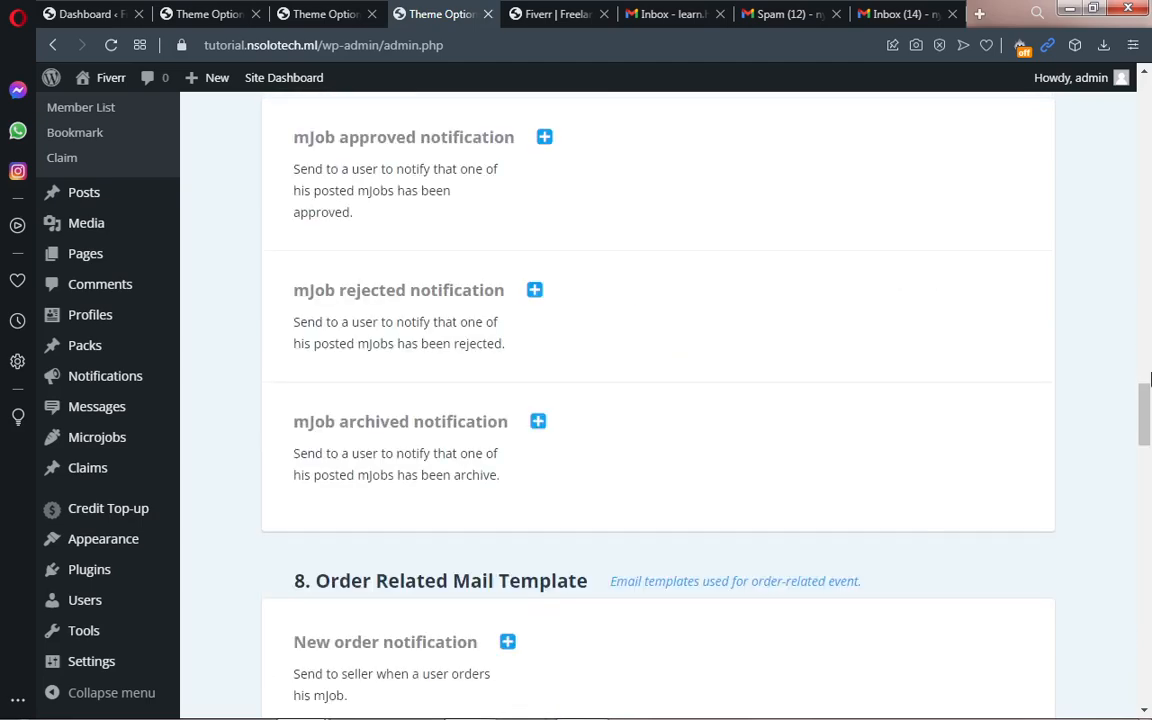
left_click_drag(1150, 378, 1150, 104)
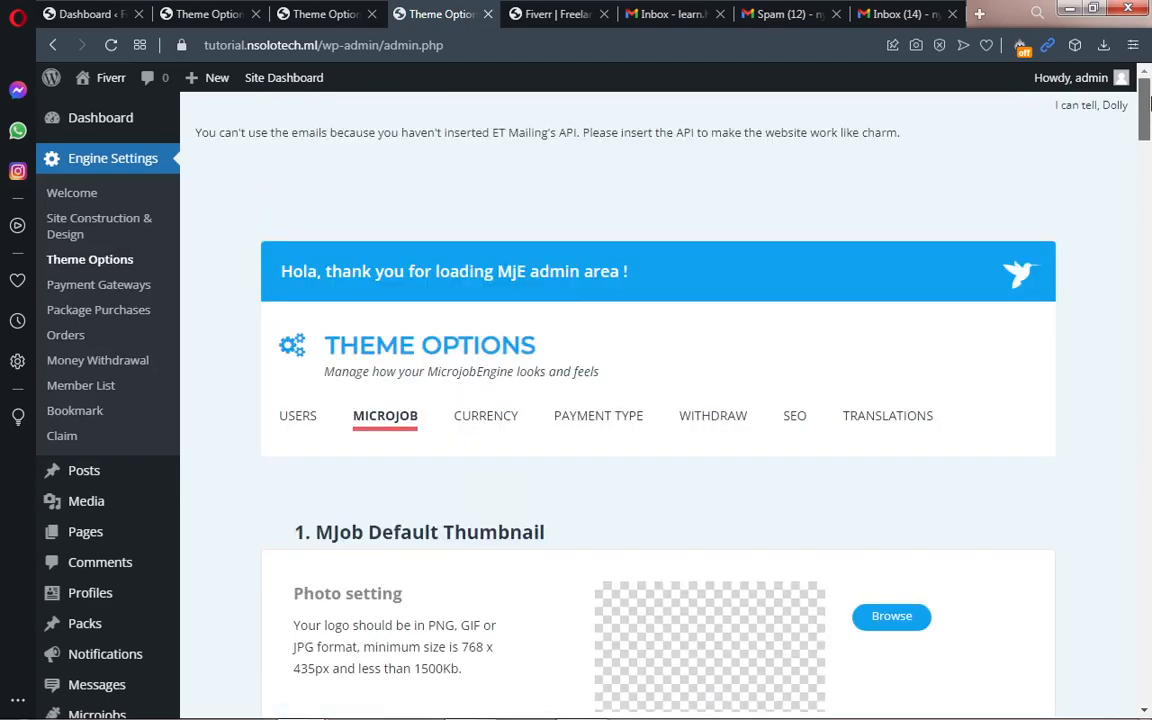
Step: Check the USD currency Code and Sign fields, then view the Payment Type plans
left_click(497, 424)
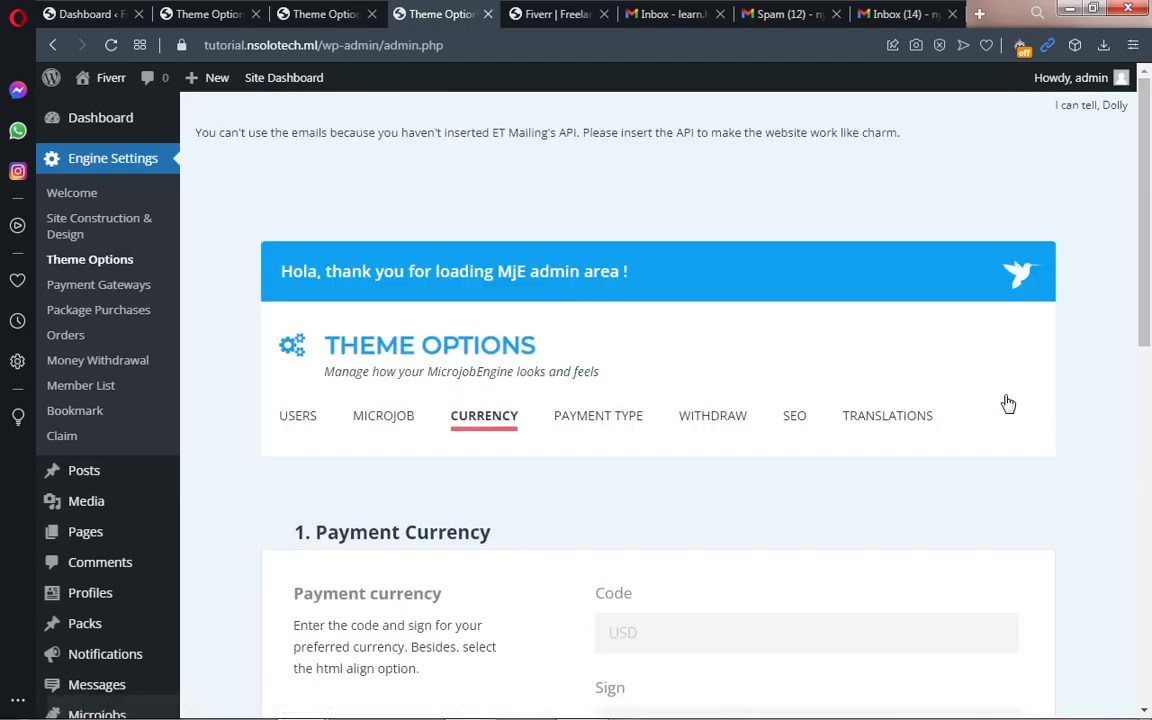
left_click_drag(1150, 276, 1150, 408)
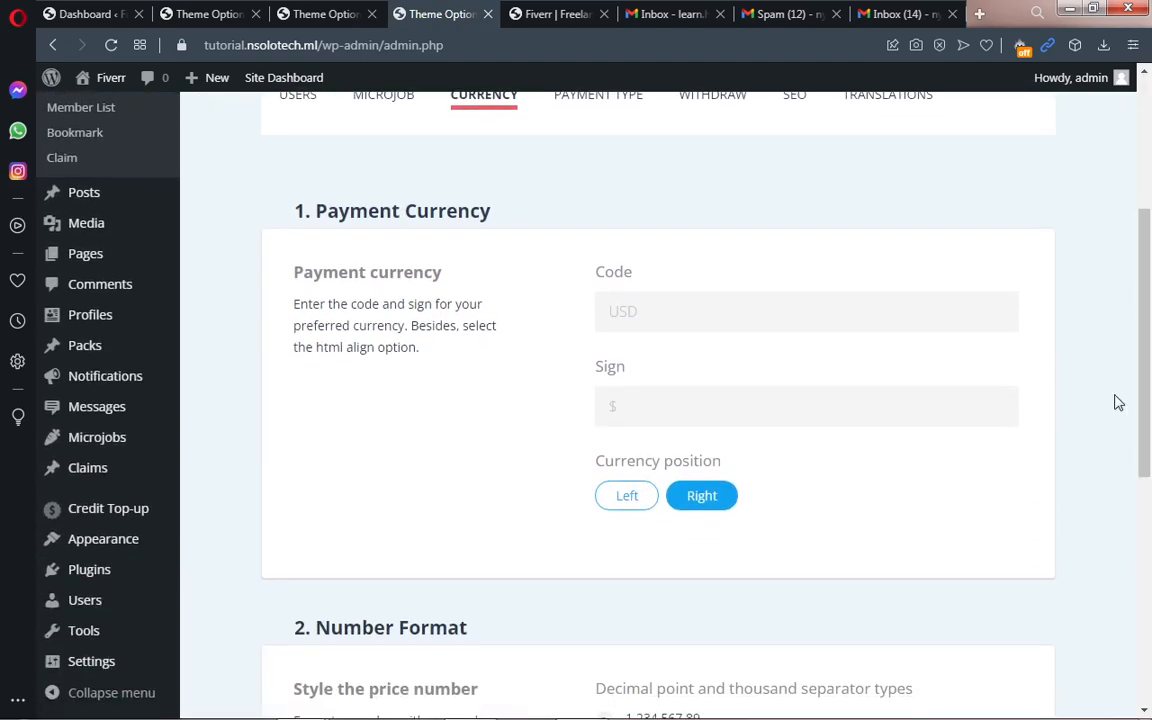
left_click(704, 322)
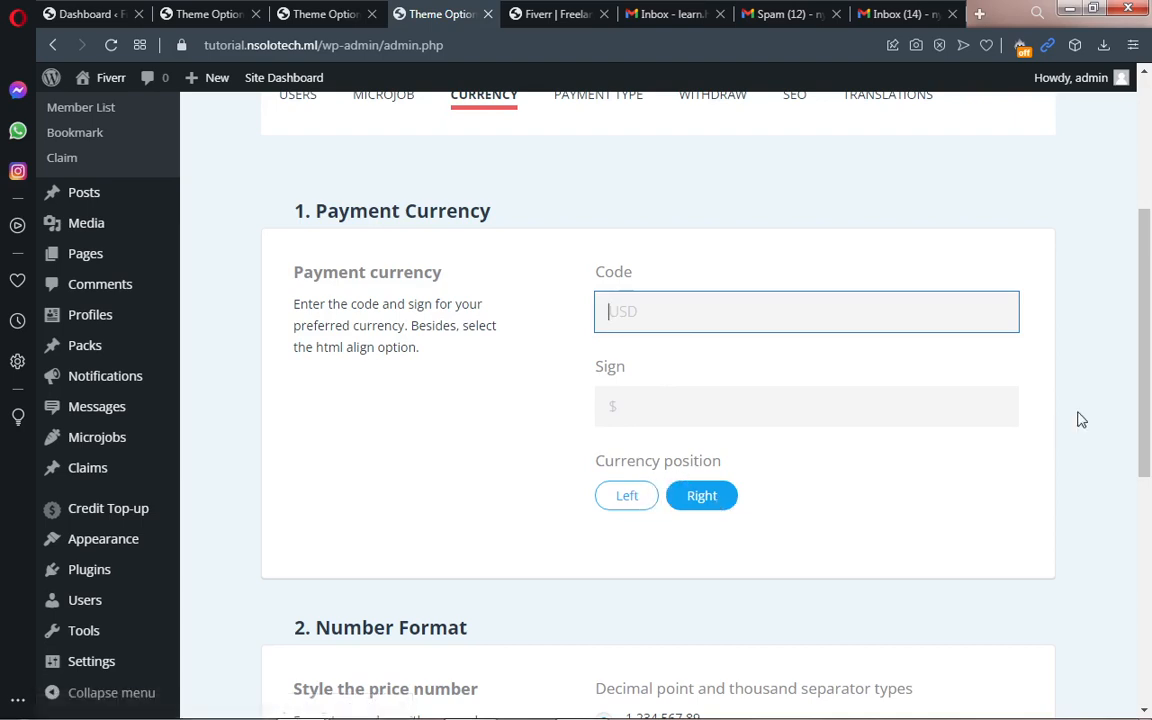
left_click_drag(1147, 374, 1149, 262)
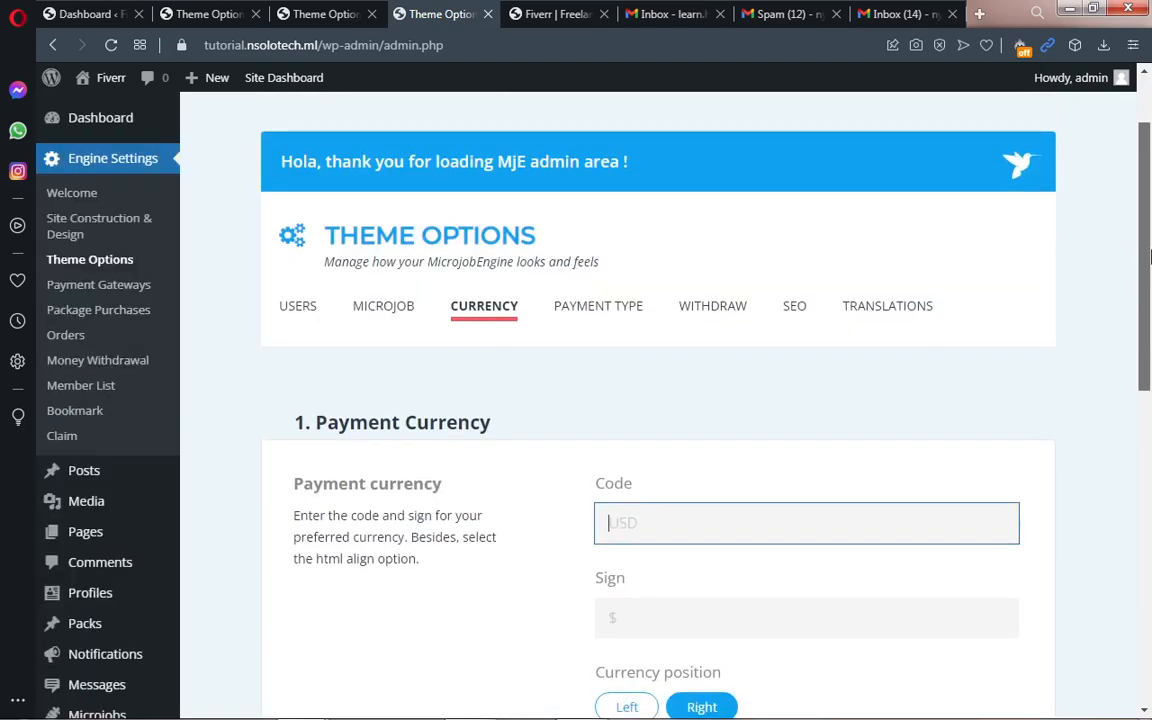
left_click(627, 313)
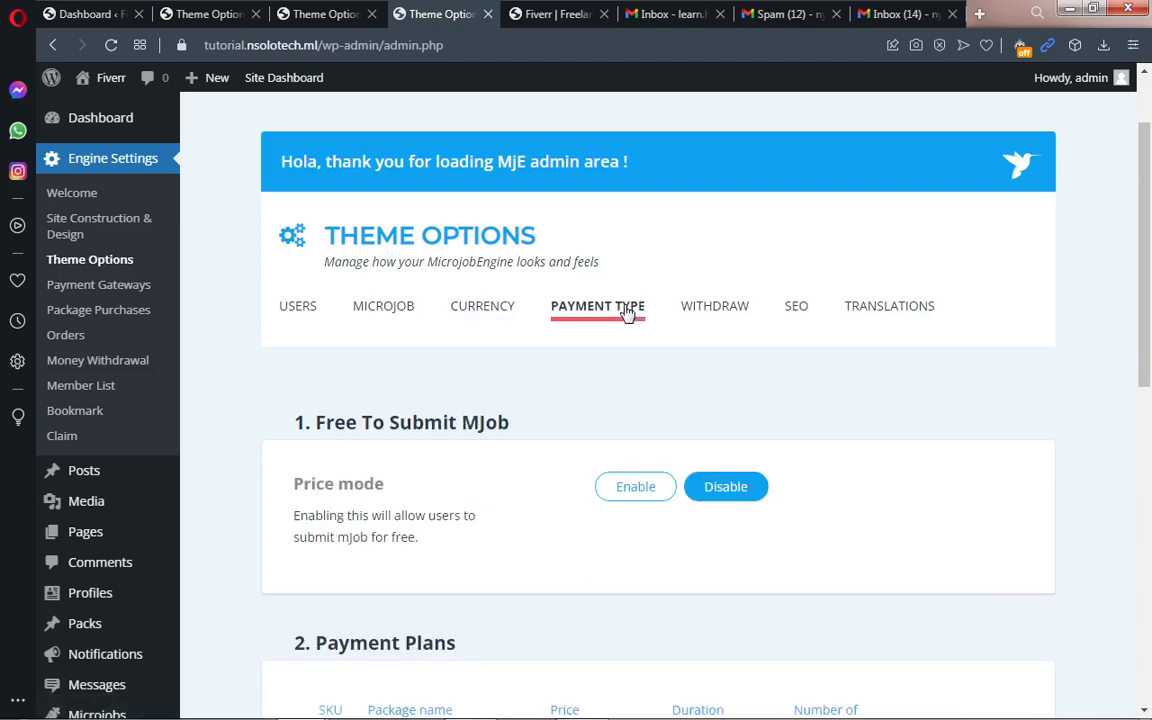
mouse_move(1147, 293)
left_mouse_down()
mouse_move(1148, 494)
mouse_move(1147, 297)
left_mouse_up()
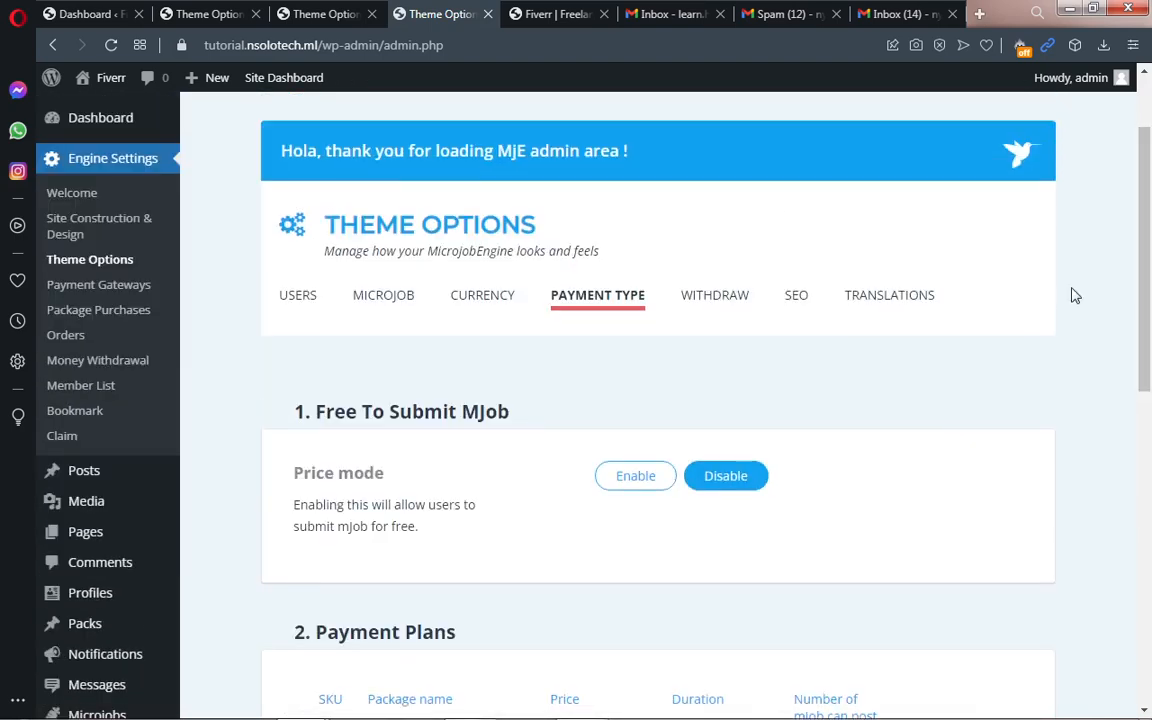
Step: Change the minimum withdrawal amount on the Withdraw tab from 20 to 50
left_click(714, 299)
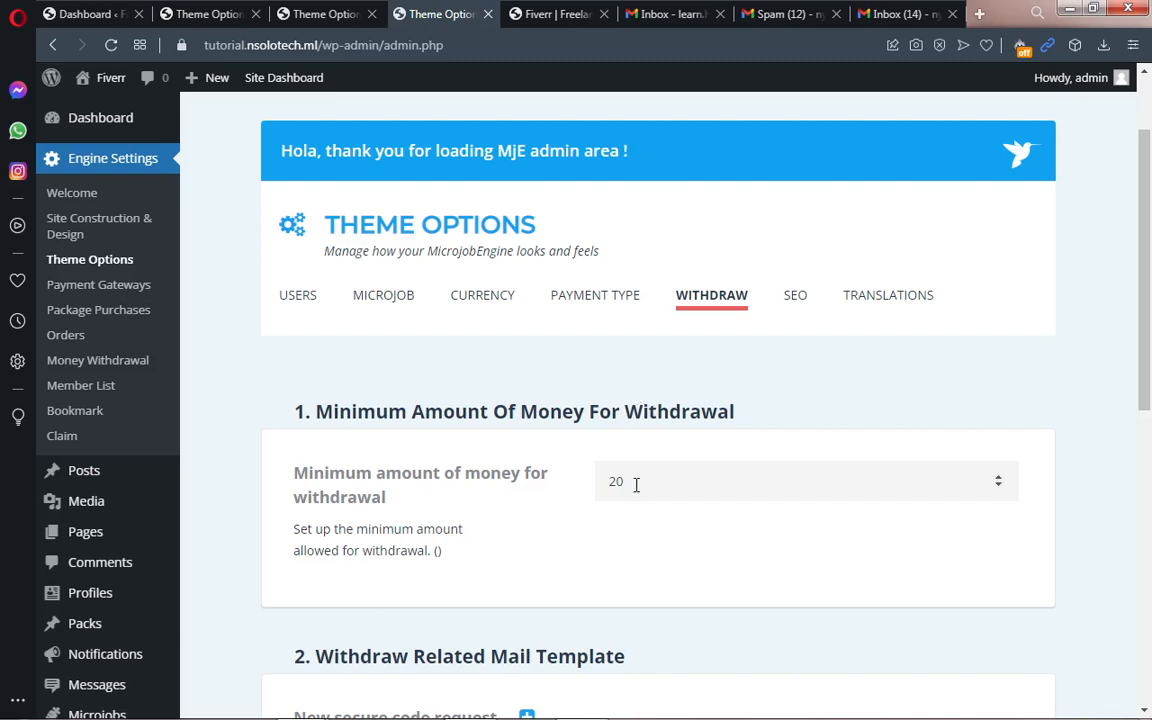
left_click_drag(635, 482, 601, 481)
type("0")
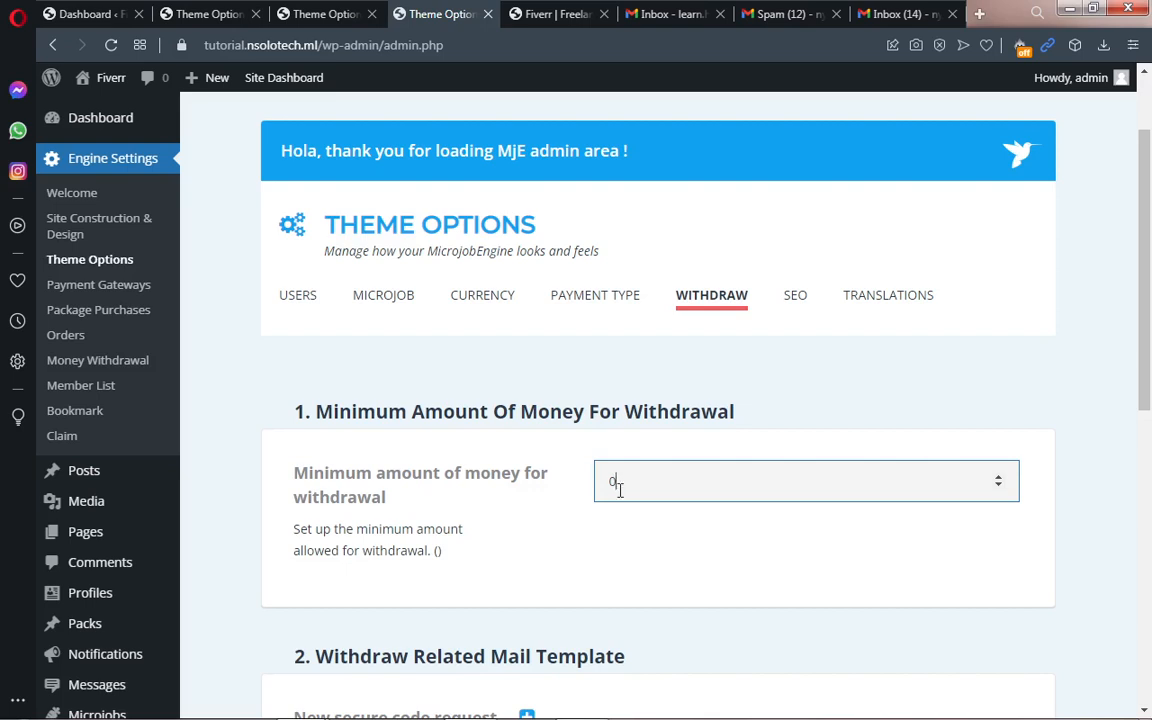
left_click_drag(638, 488, 598, 482)
type("50")
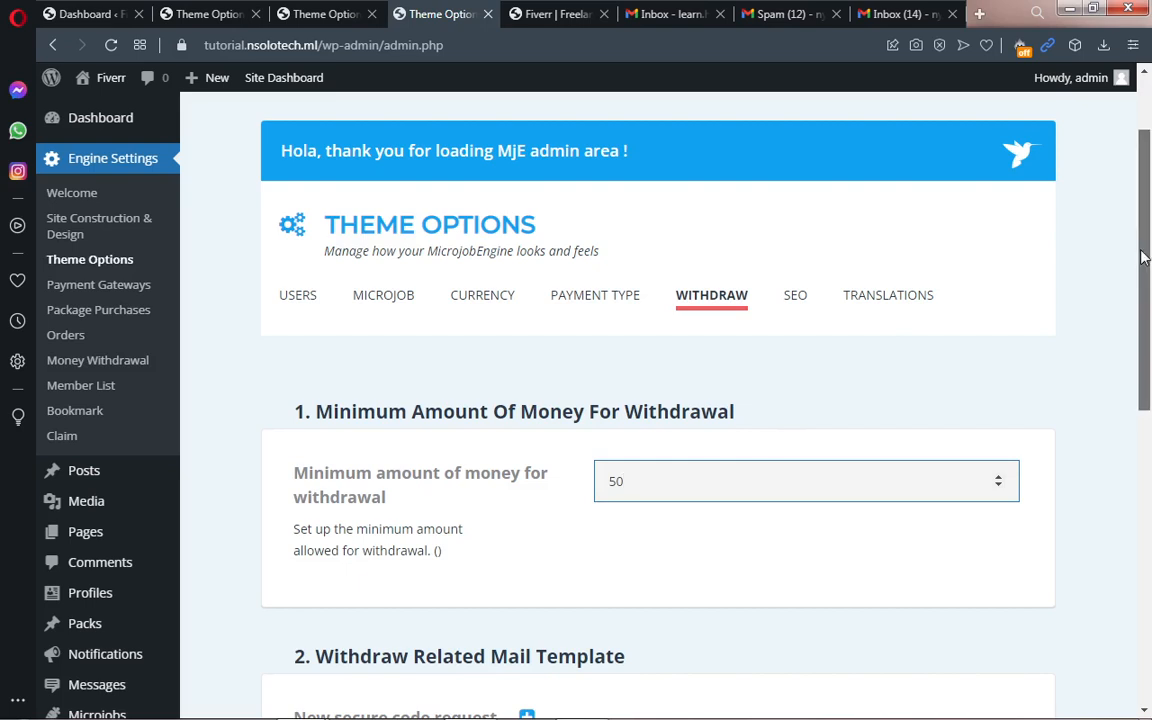
Step: Keep the current Windows colour scheme and stop the performance warning from reappearing
left_click_drag(1142, 255, 1149, 341)
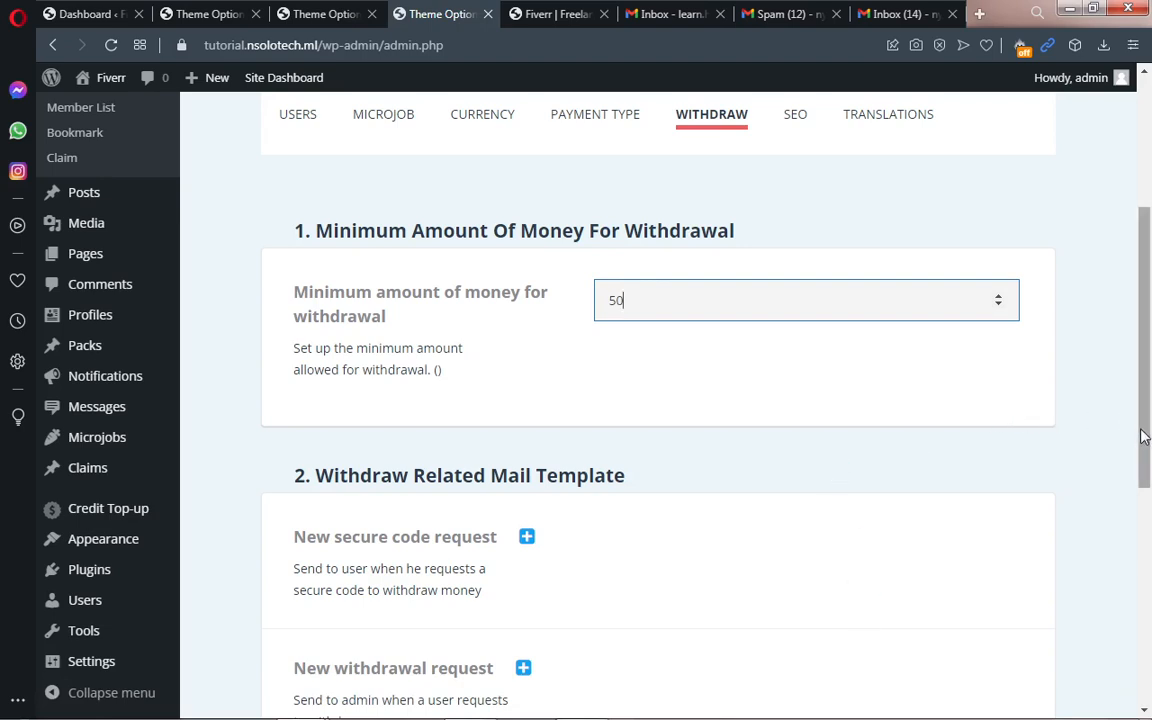
scroll(1145, 440, "down", 1)
left_click_drag(1145, 462, 1147, 328)
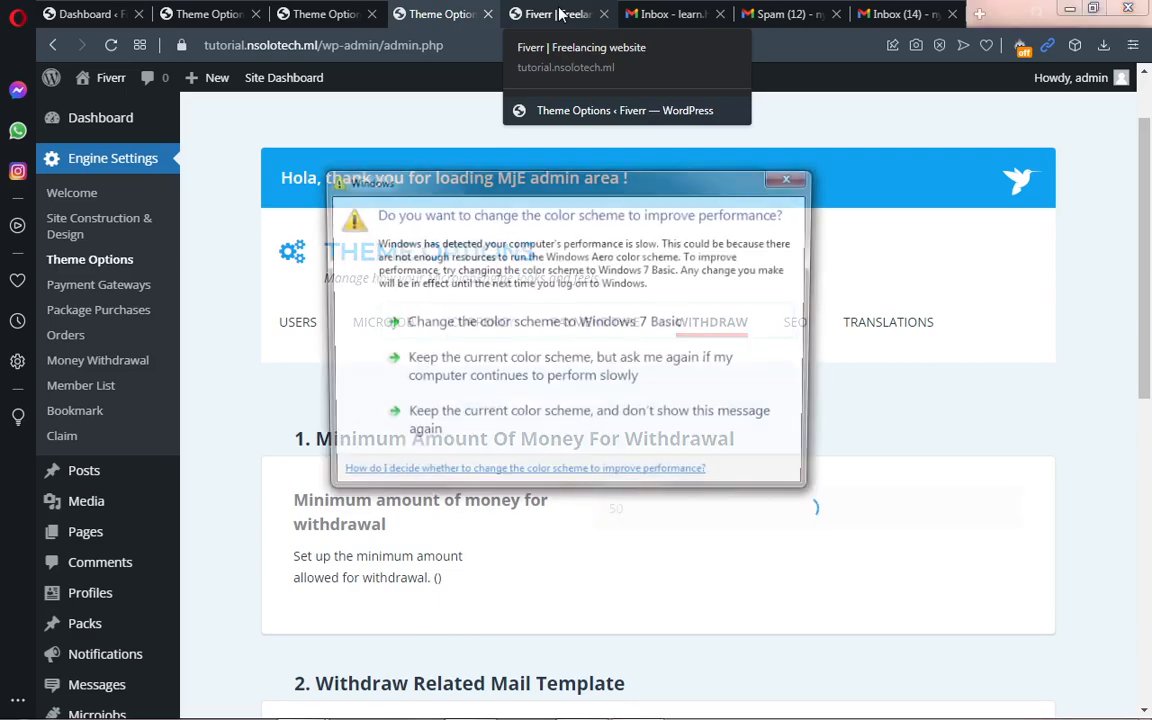
left_click(464, 426)
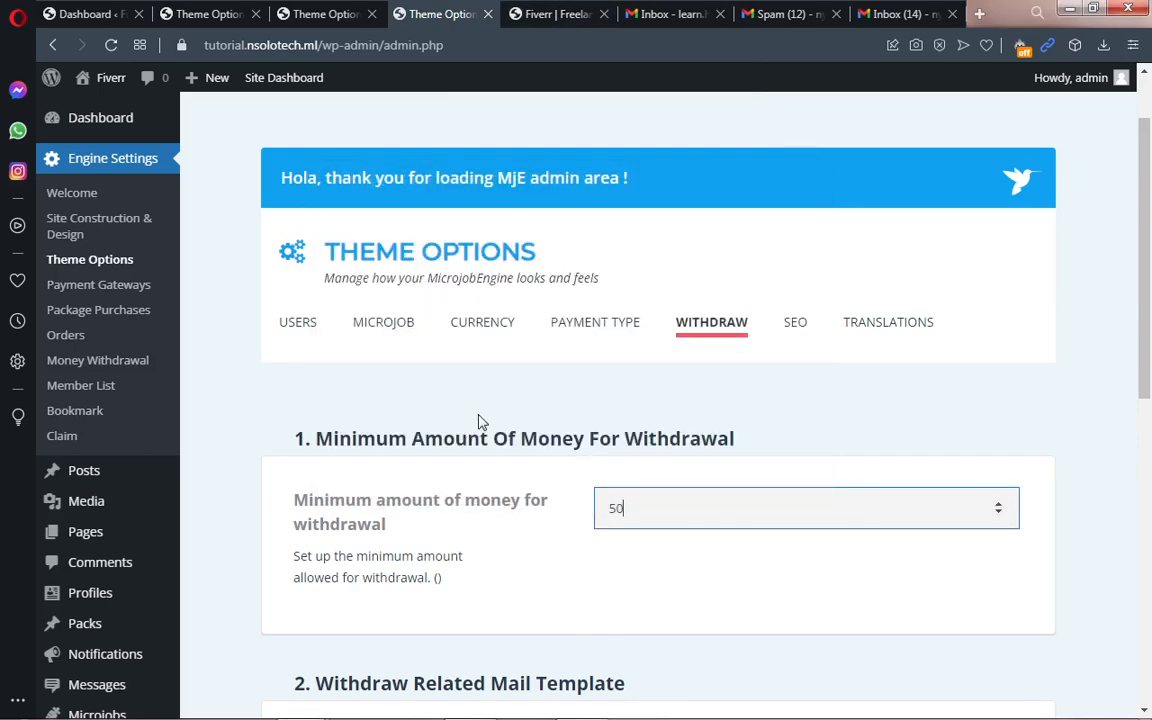